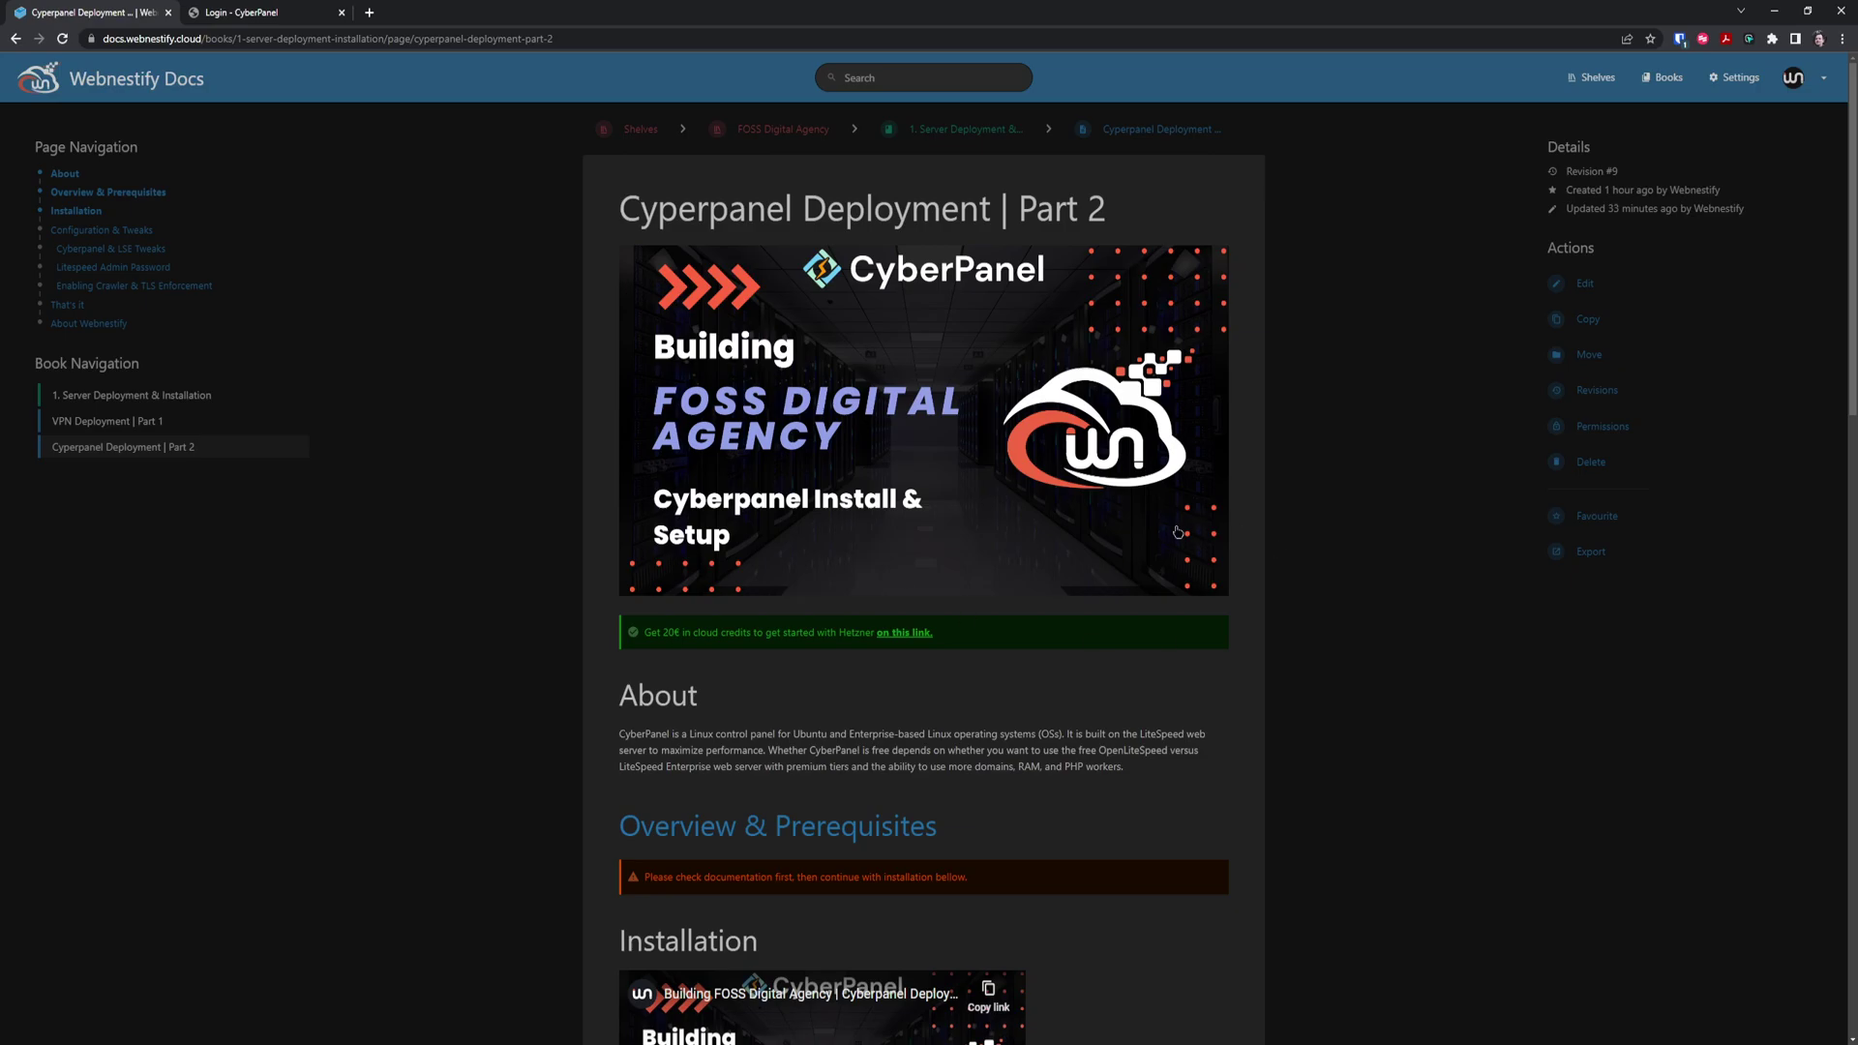
# Scroll the docs page down to the Litespeed Admin Password and Enabling Crawler & TLS Enforcement sections
pyautogui.scroll(-3, 1277, 518)
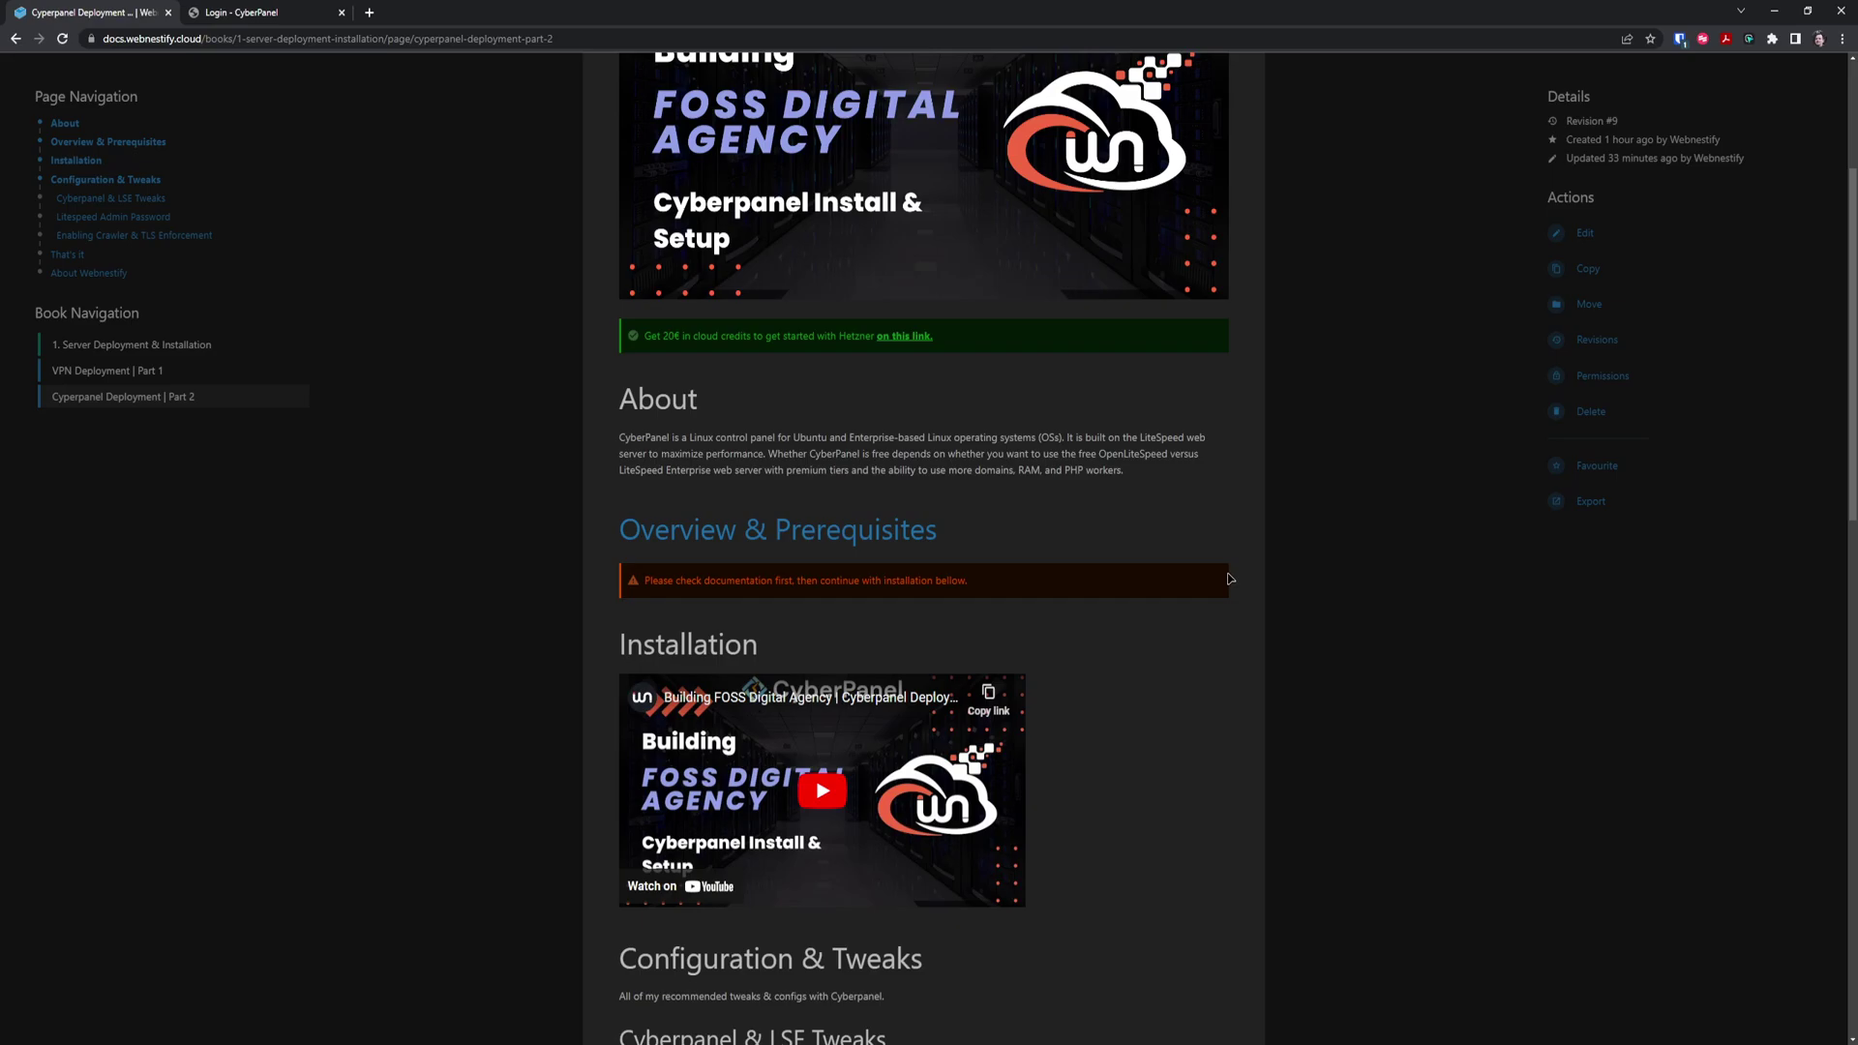
pyautogui.scroll(-3, 1181, 649)
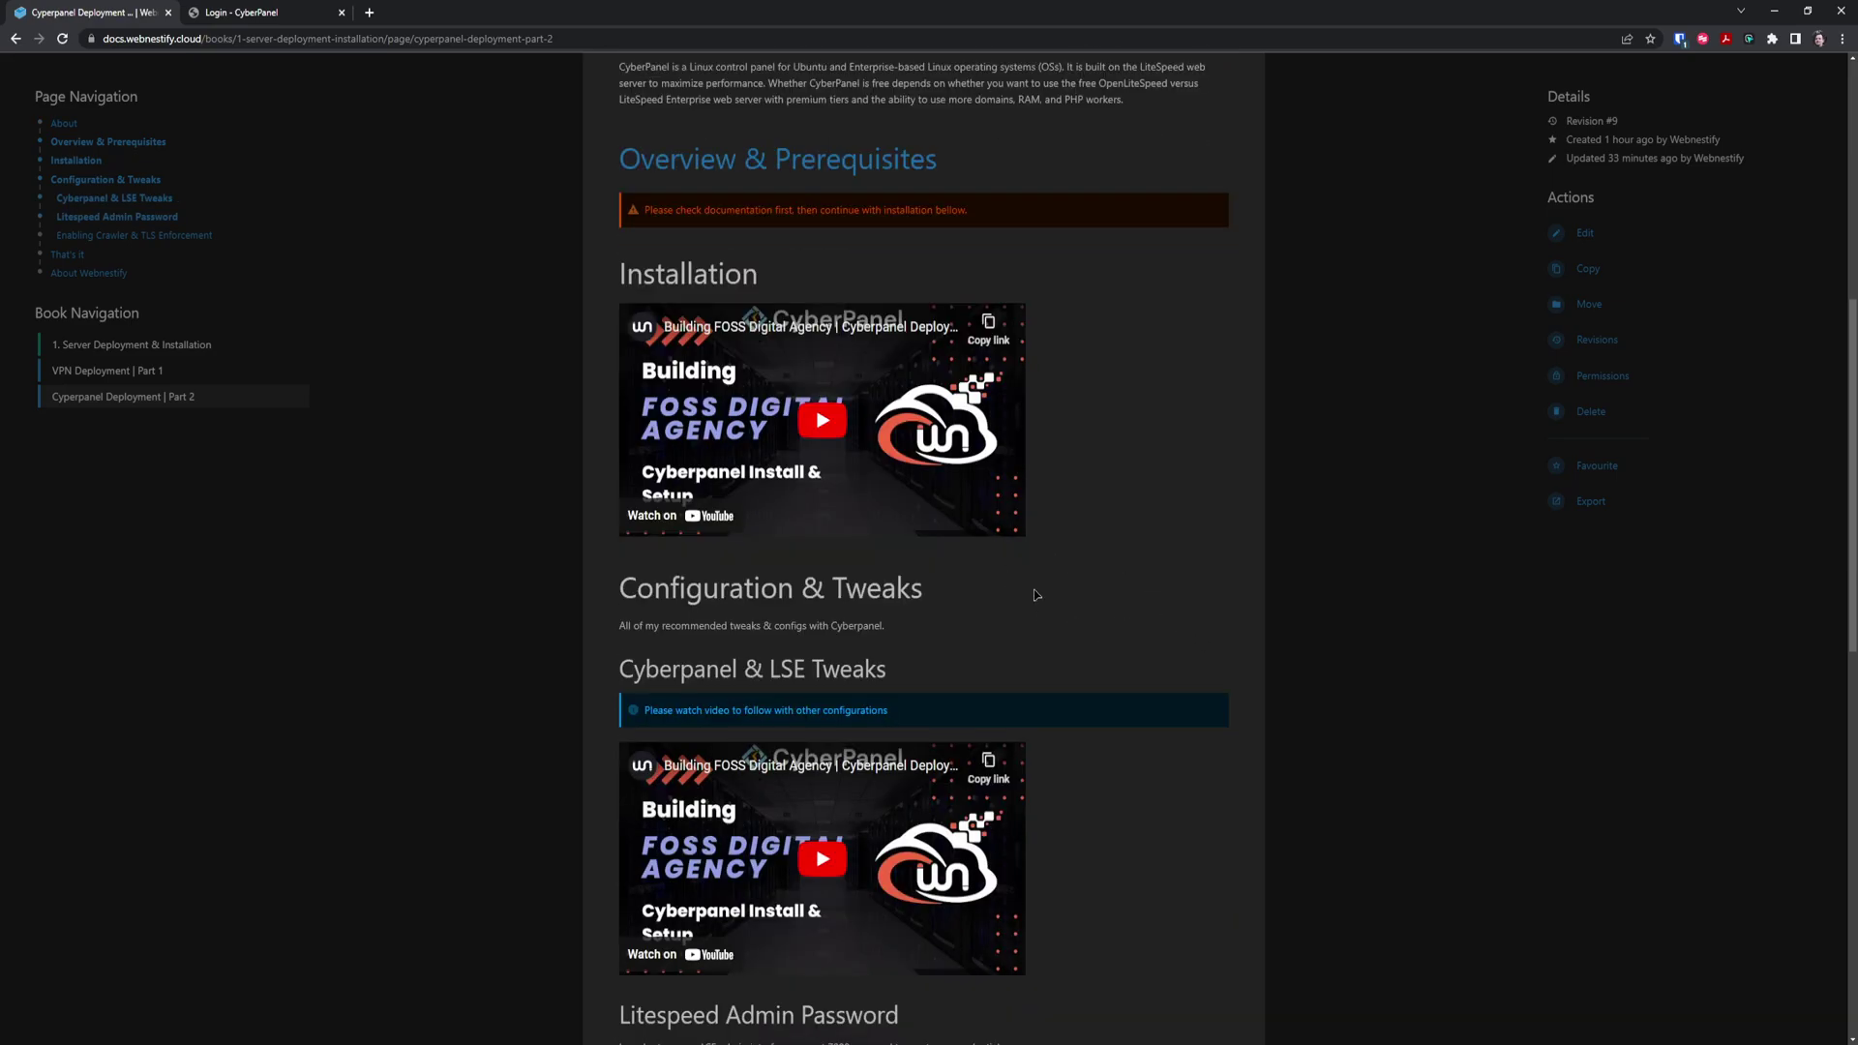
pyautogui.scroll(-5, 1033, 594)
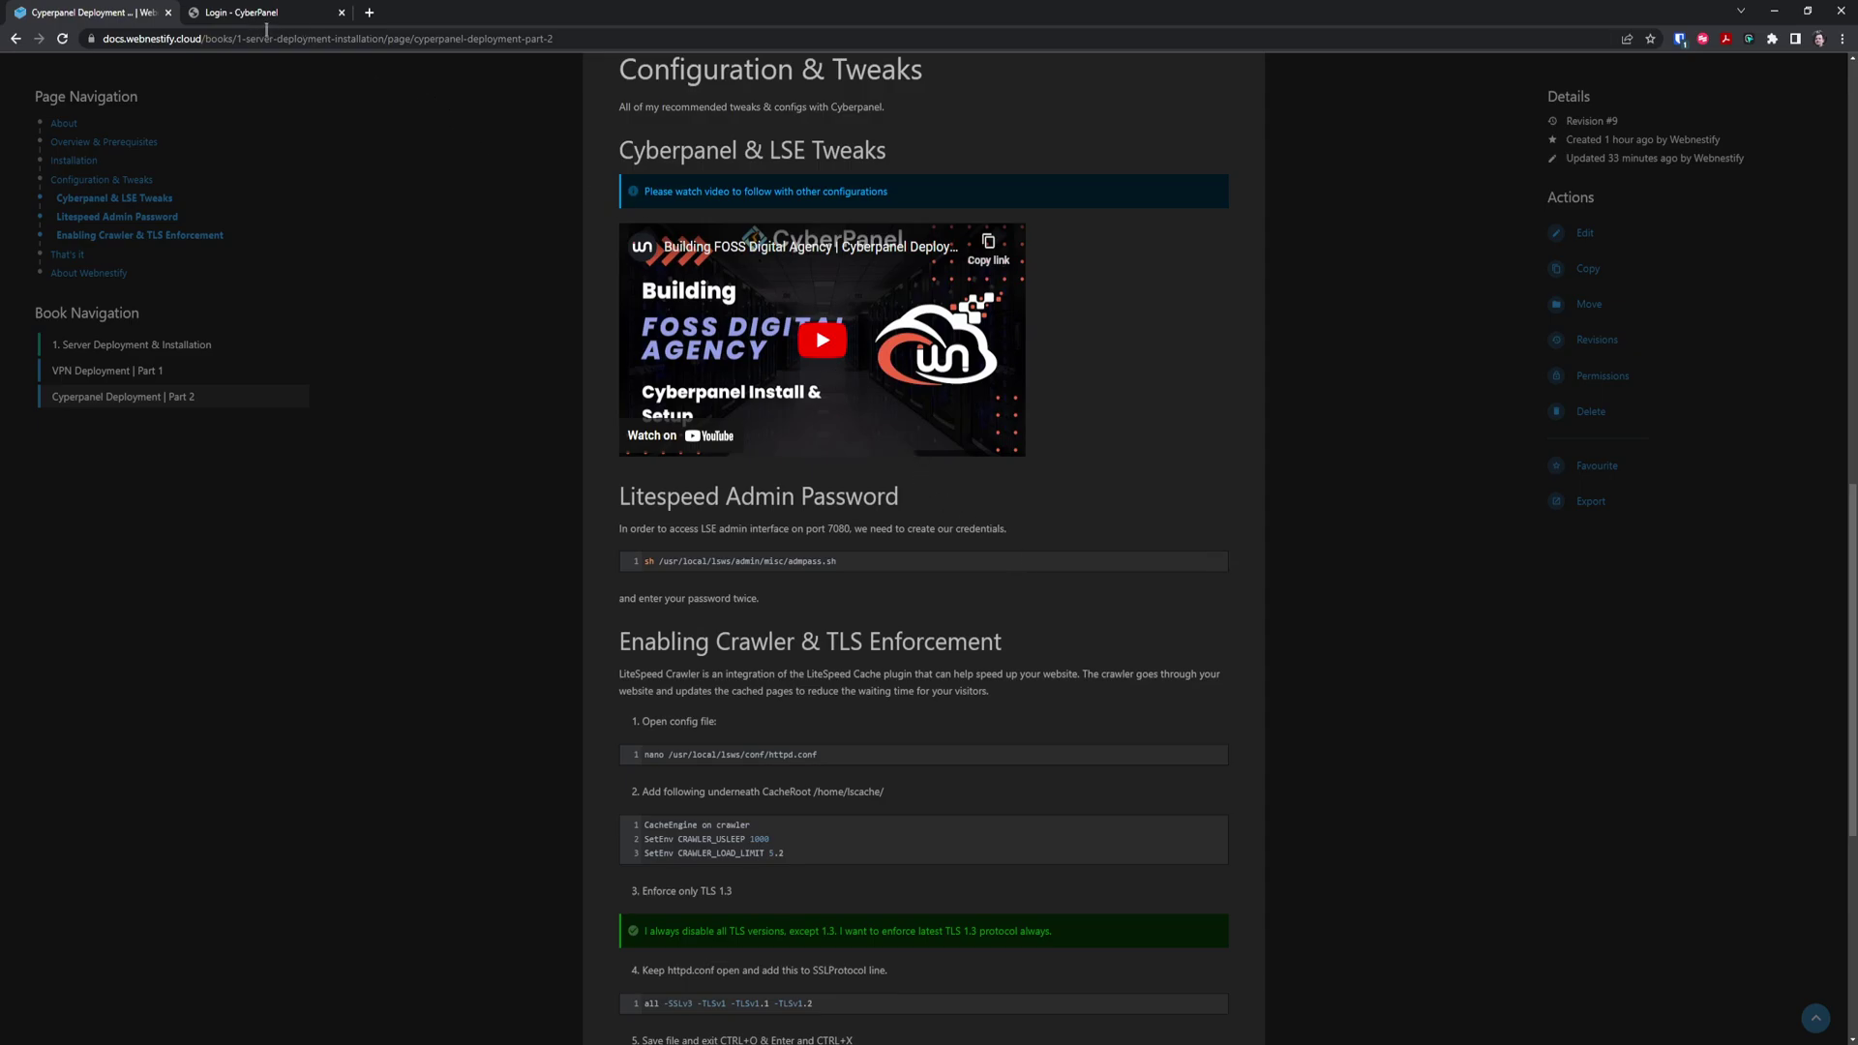
# Enter the admin username and the account password on the CyberPanel login page
pyautogui.click(269, 14)
pyautogui.click(1284, 559)
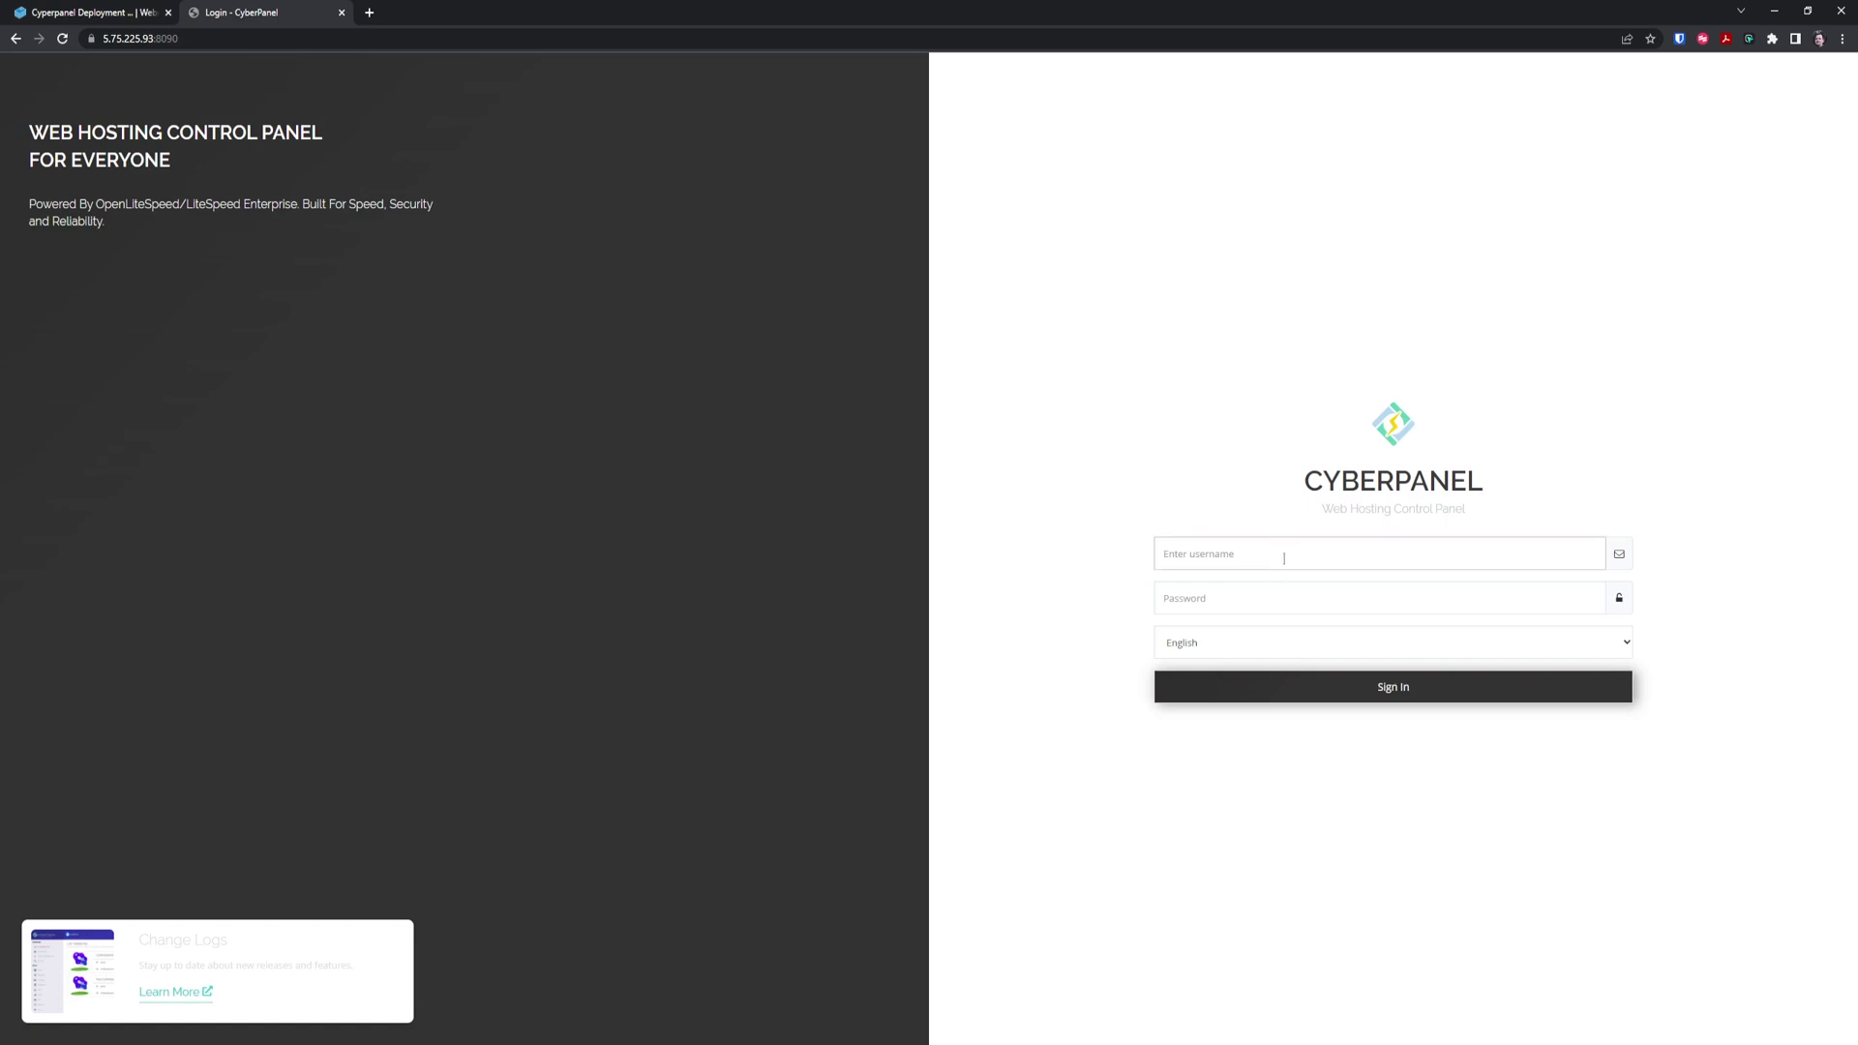
pyautogui.write('admin')
pyautogui.press('Tab')
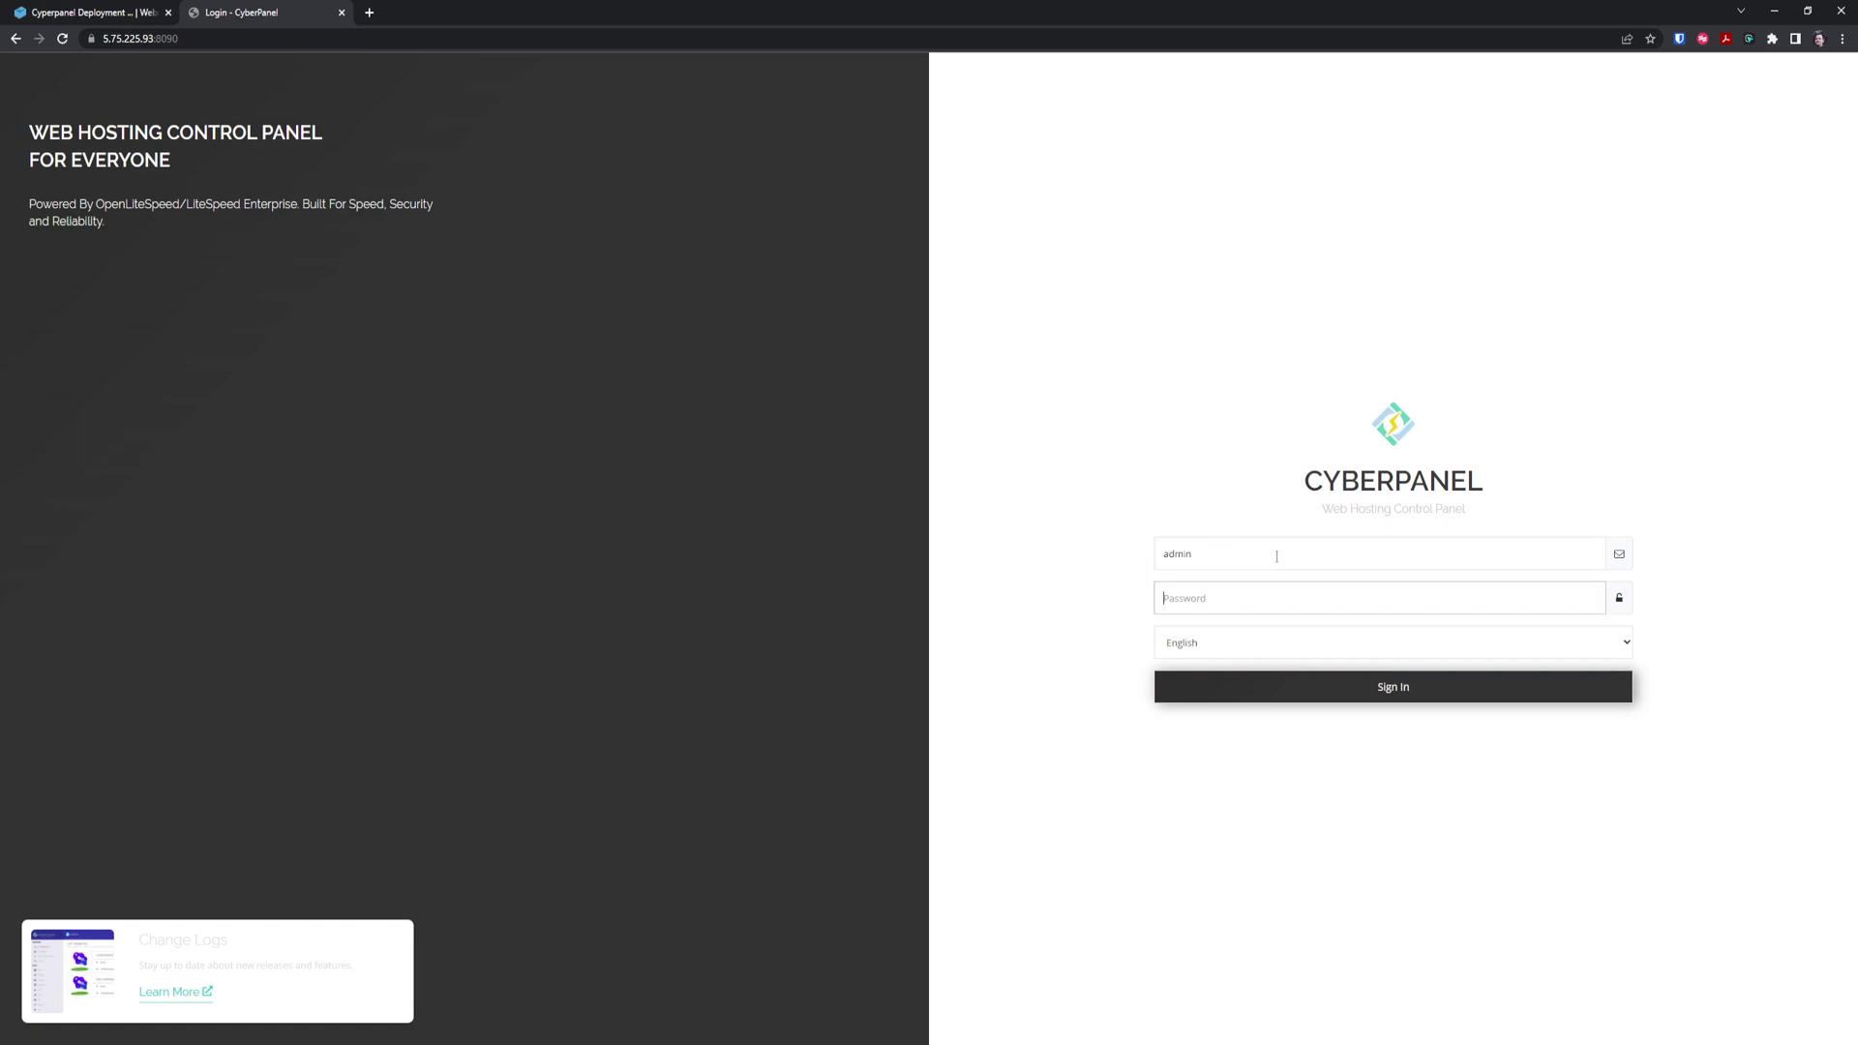
pyautogui.write('••••••••••••••')
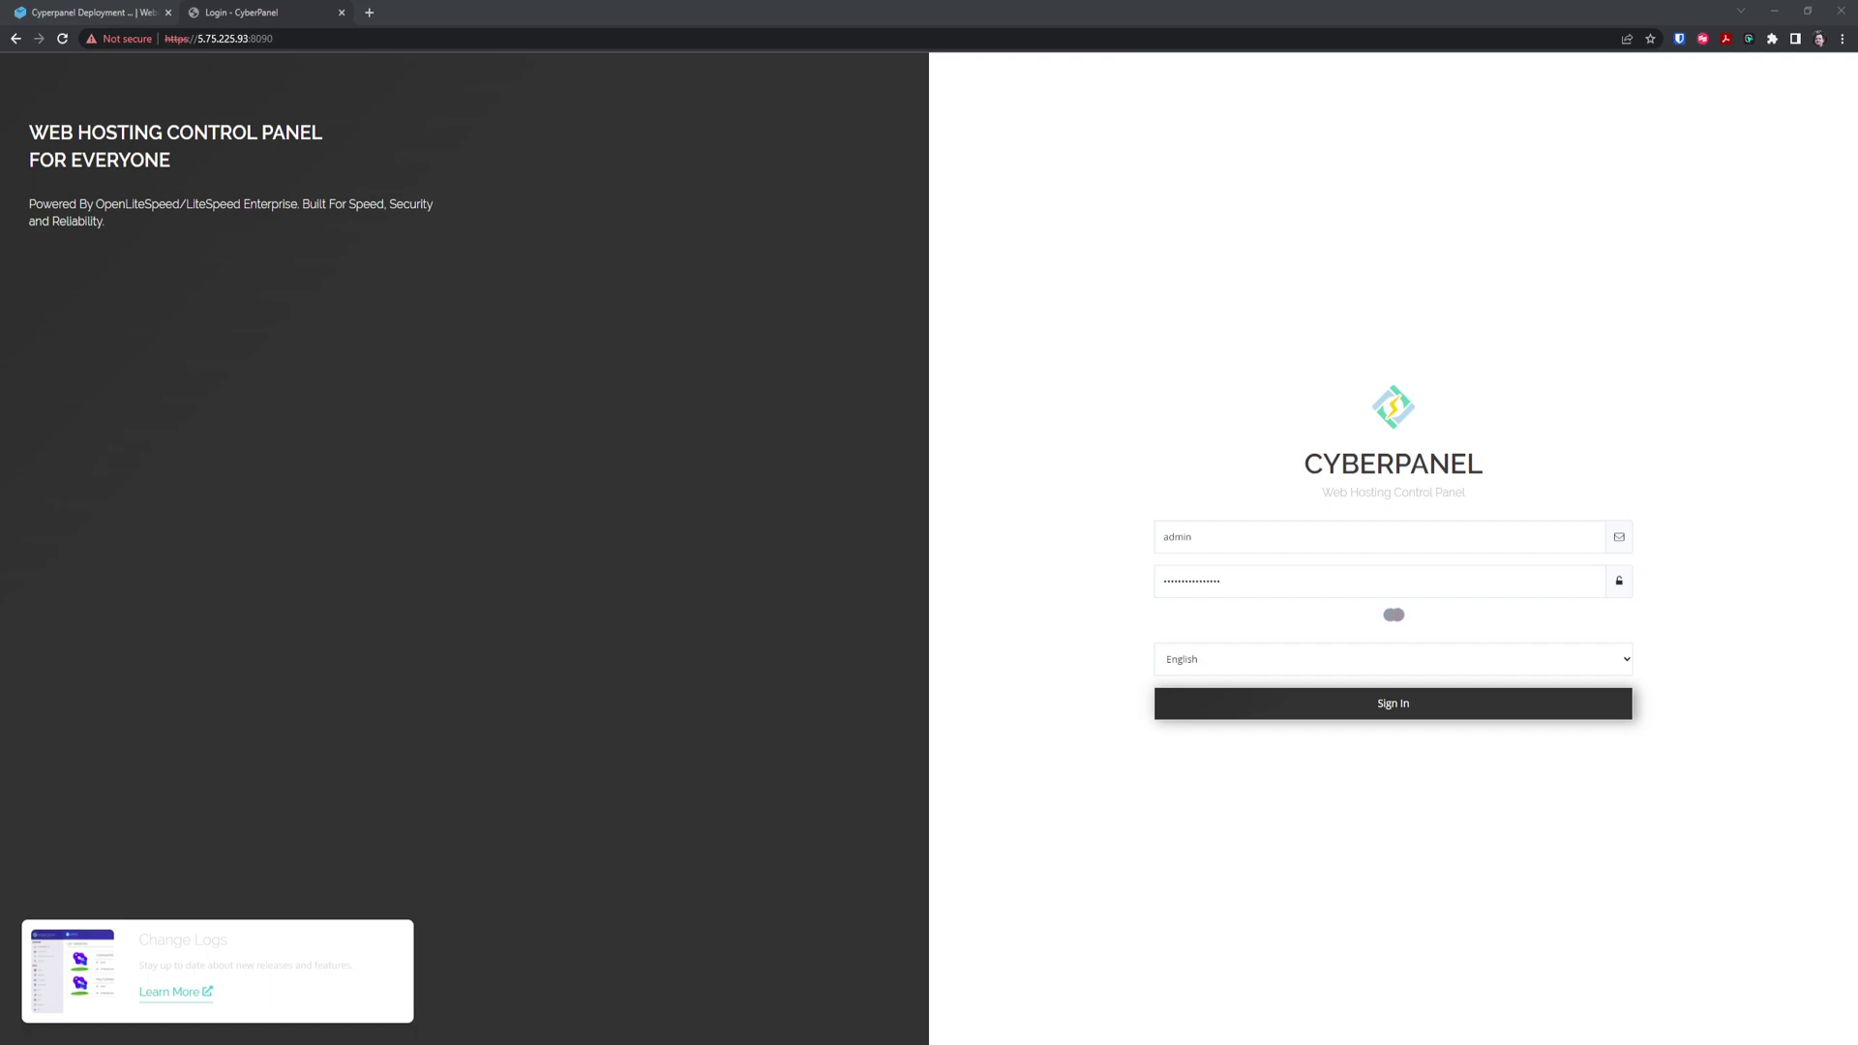
# Replace the IP in the address with webnestify.org to load the panel at webnestify.org:8090
pyautogui.click(335, 39)
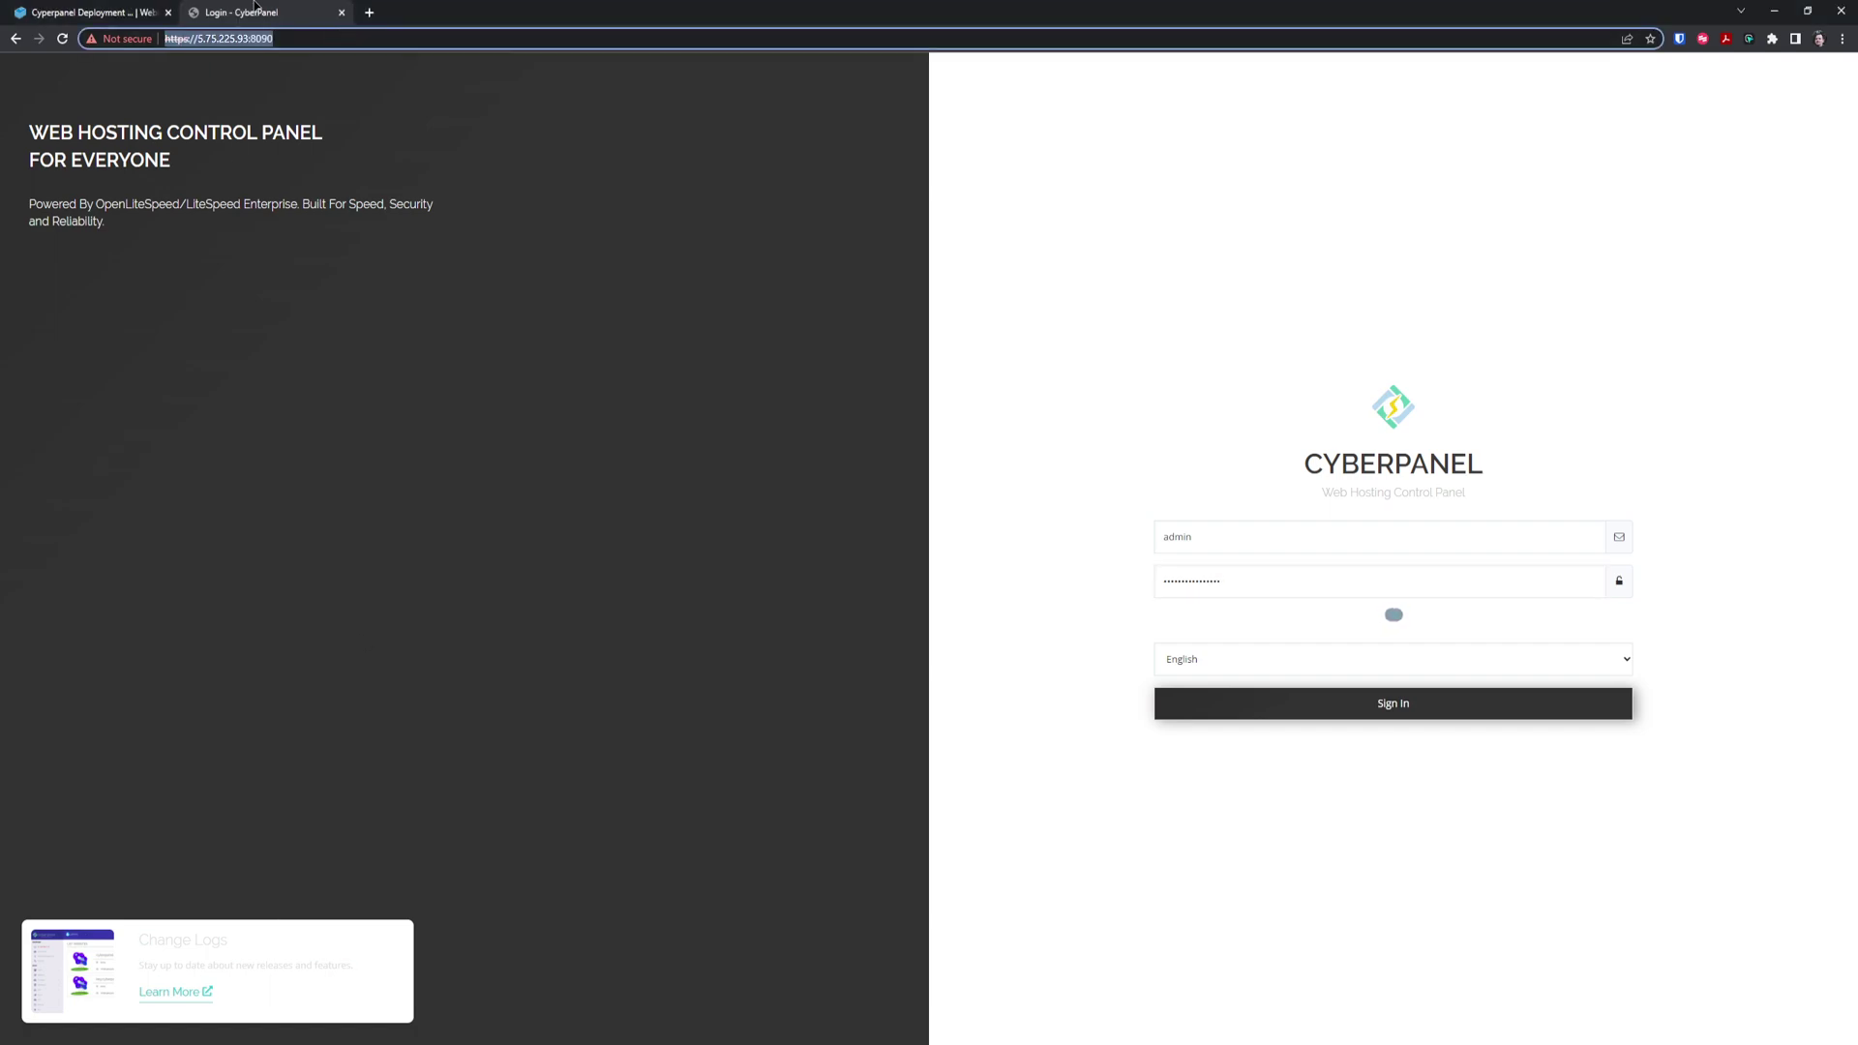
pyautogui.click(406, 146)
pyautogui.moveTo(249, 39); pyautogui.dragTo(199, 40)
pyautogui.click(251, 38)
pyautogui.write('webnestify.org')
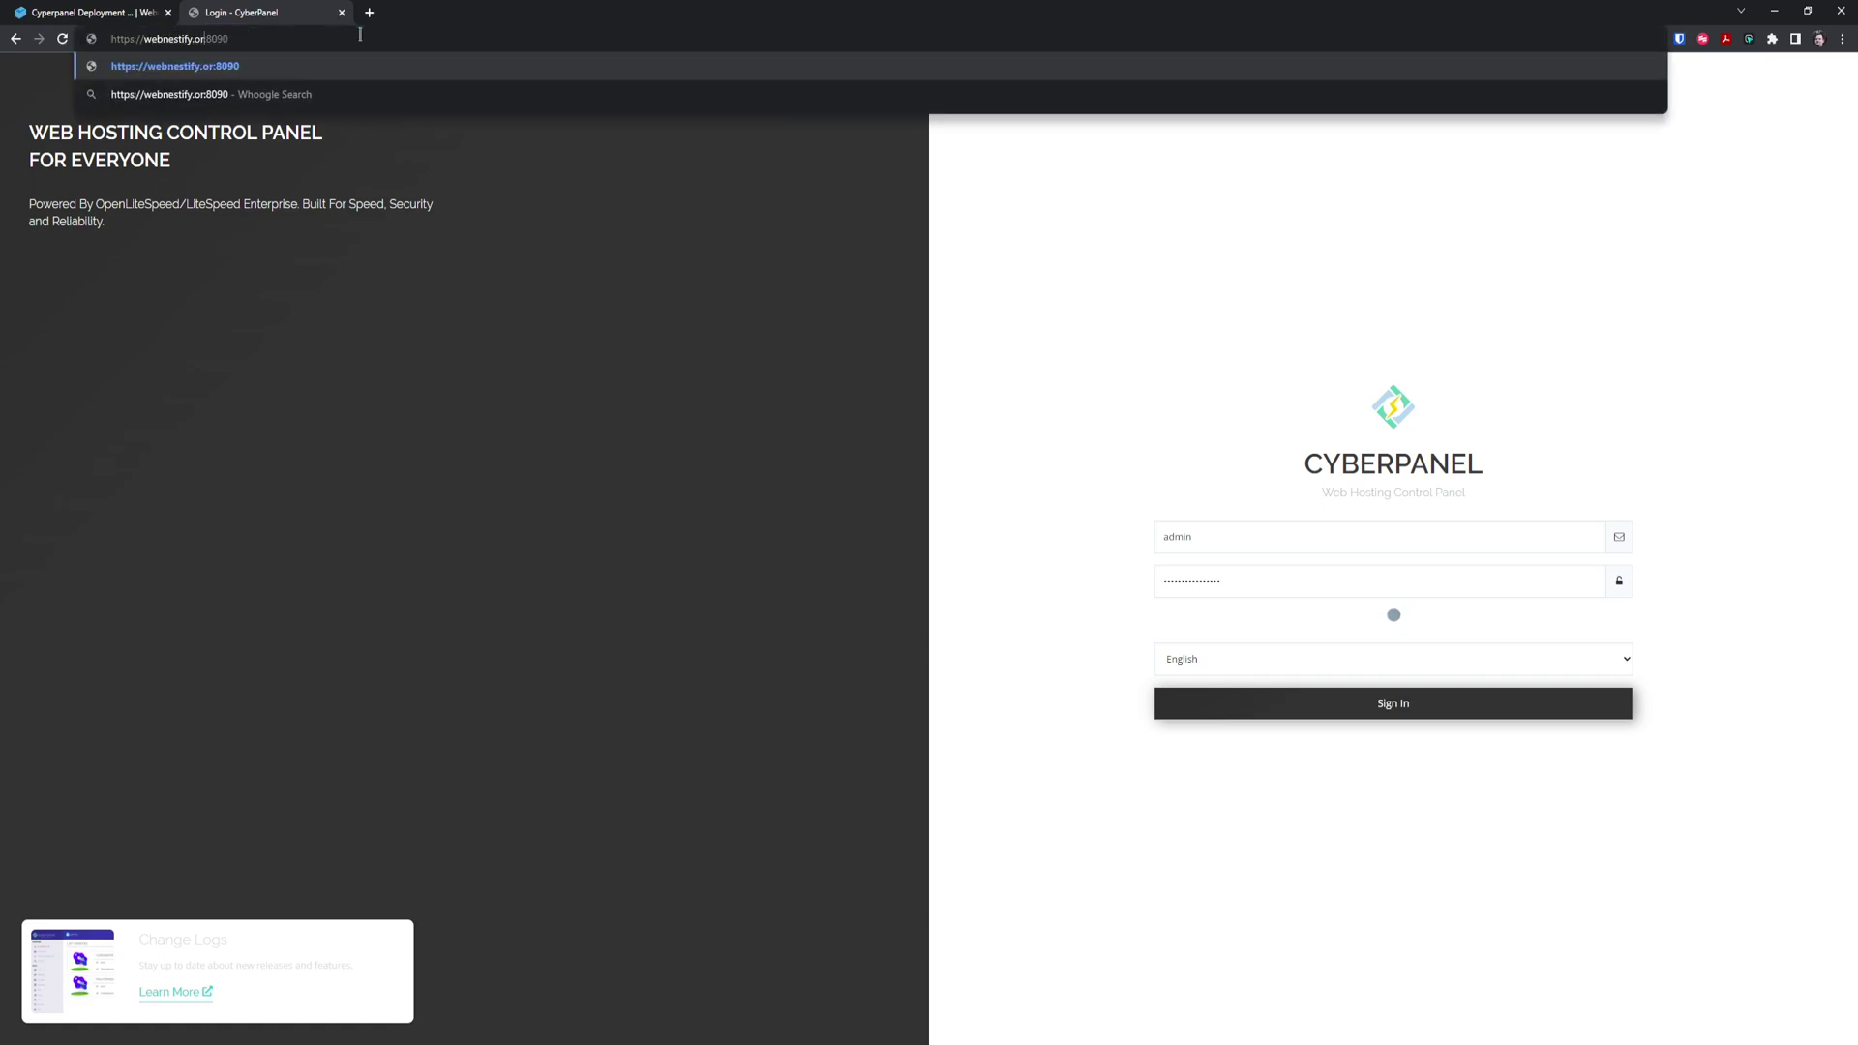
pyautogui.press('Return')
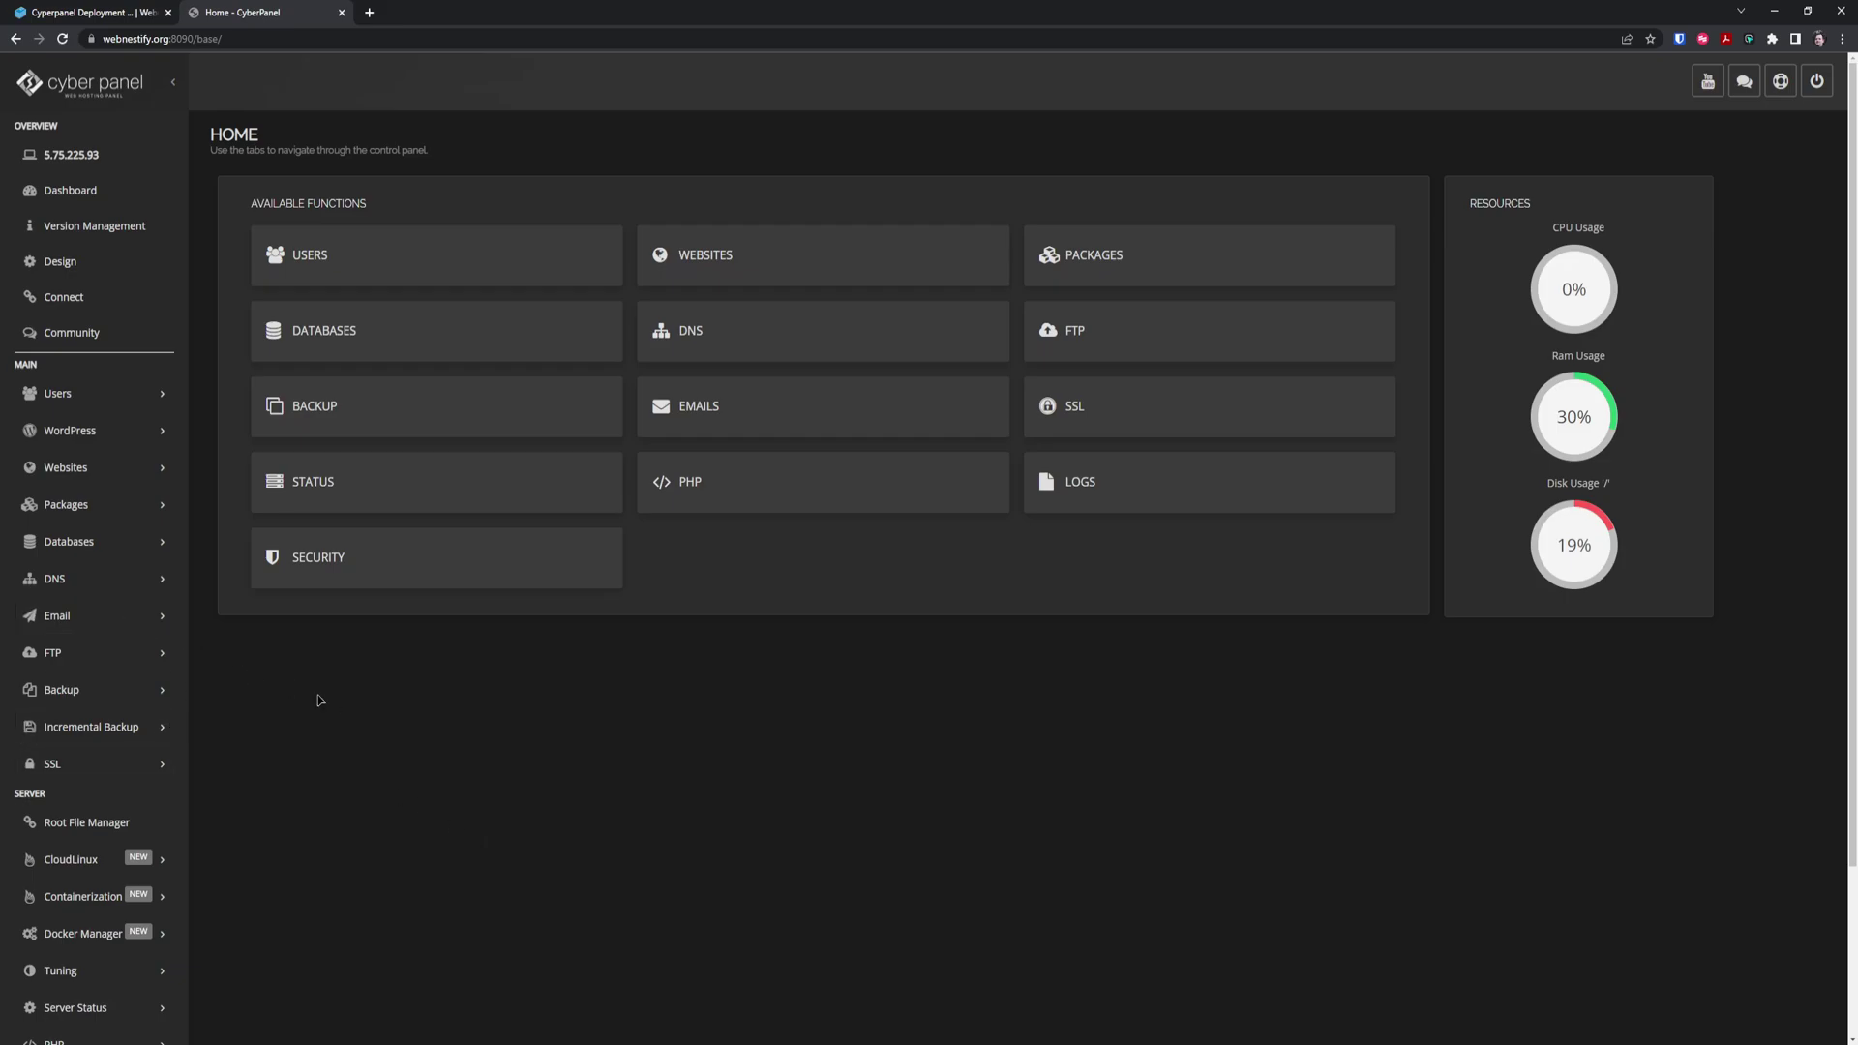
# Expand the sidebar's Security menu to show Firewall, Secure SSH and the ModSecurity options
pyautogui.scroll(-2, 295, 759)
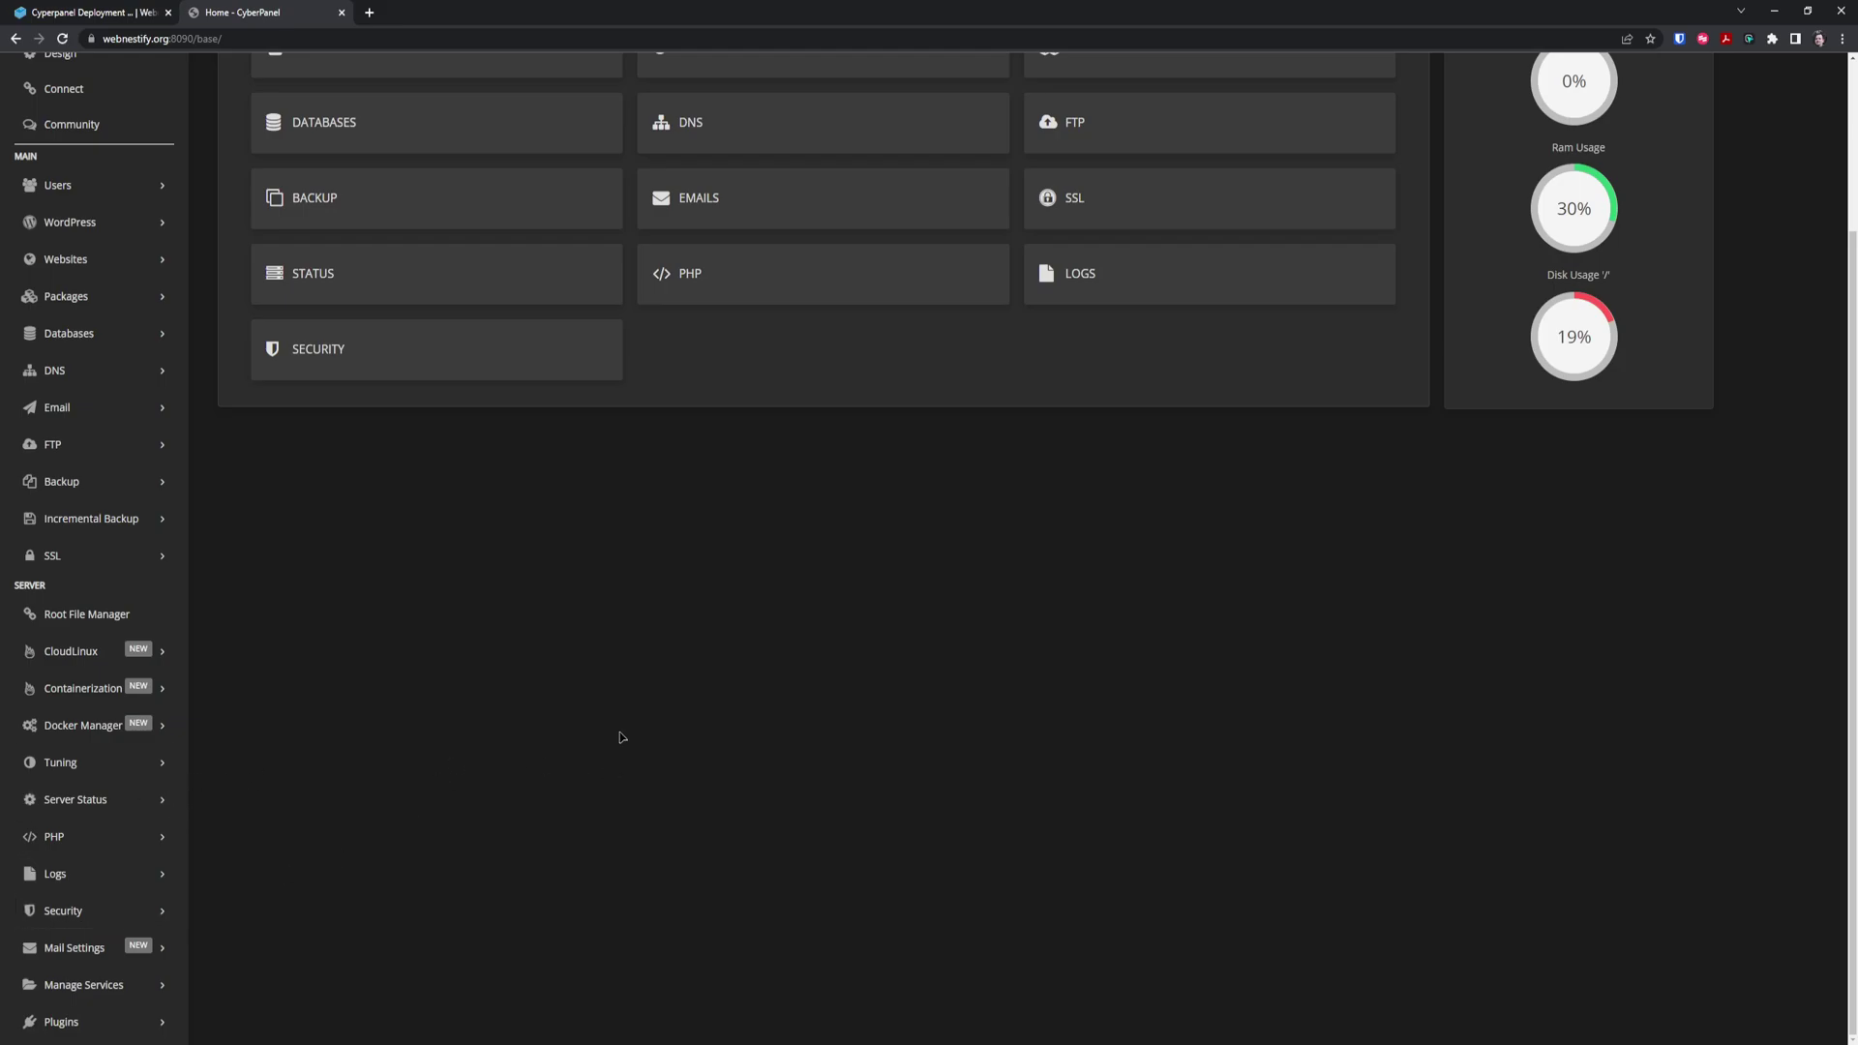
pyautogui.scroll(3, 630, 685)
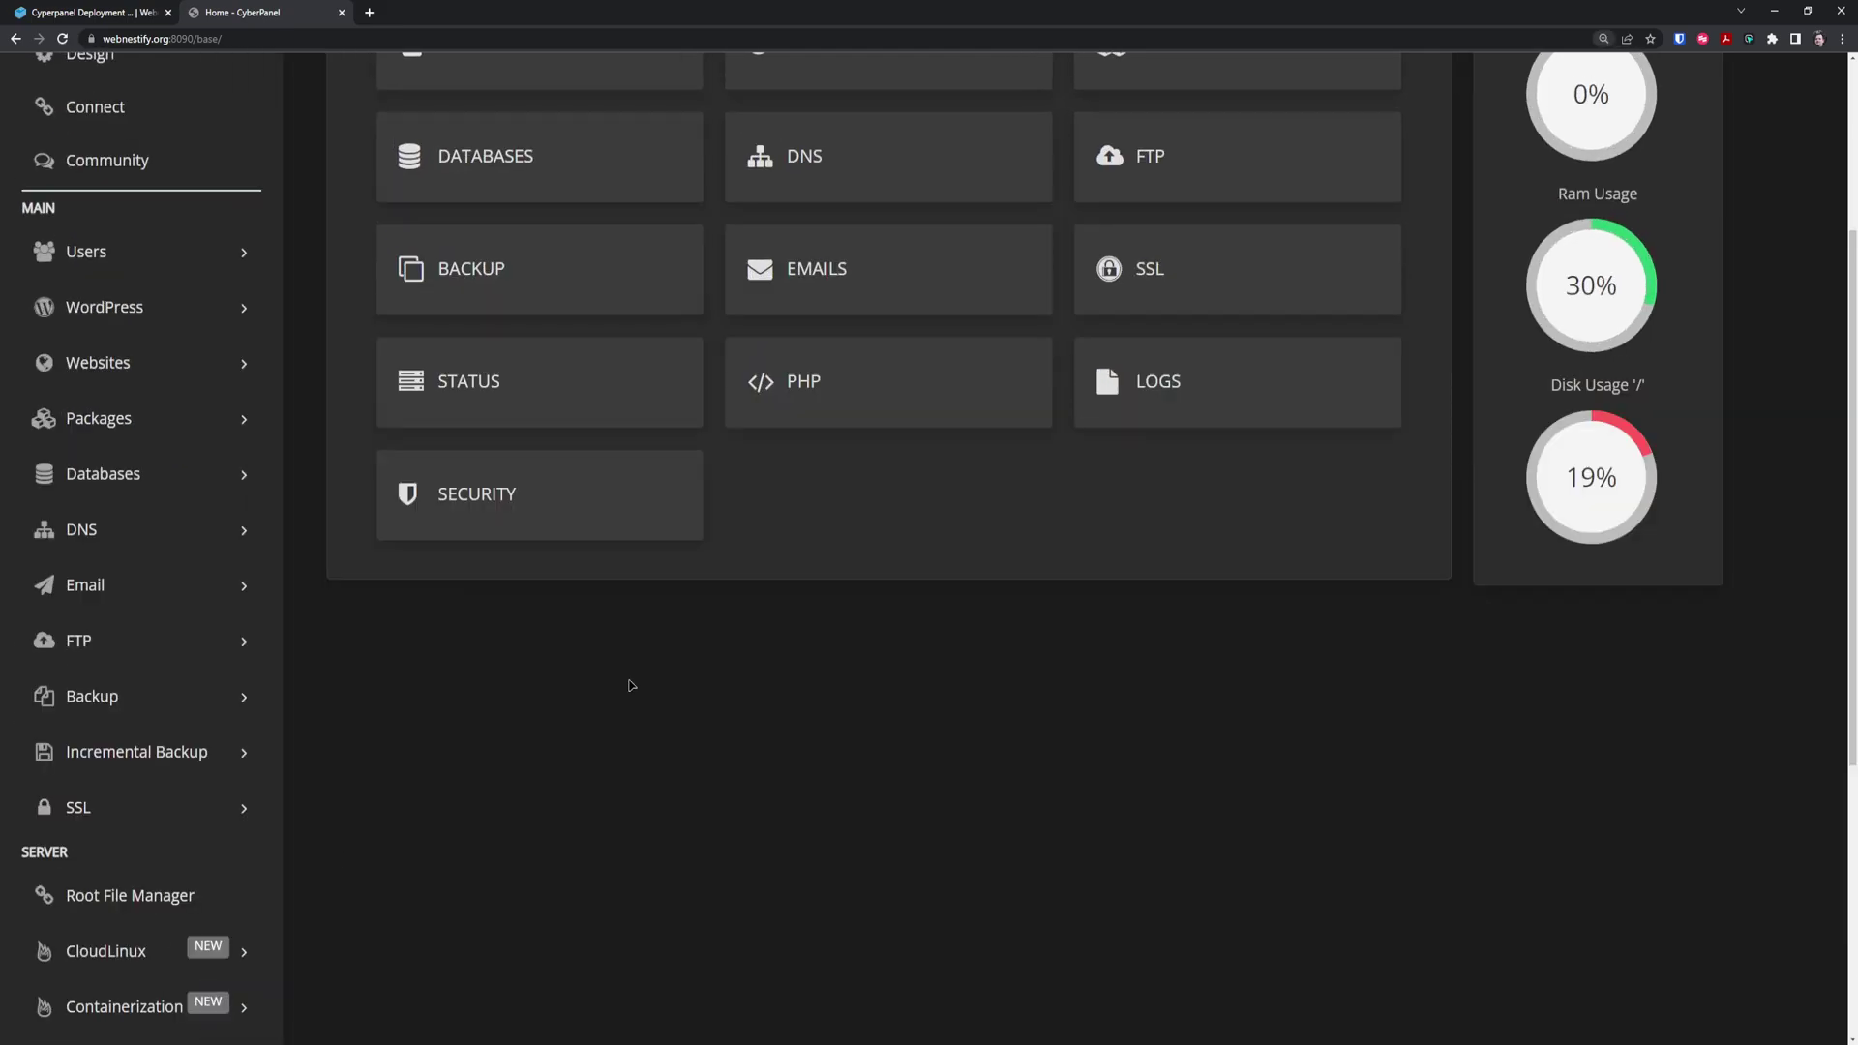
pyautogui.scroll(-3, 634, 657)
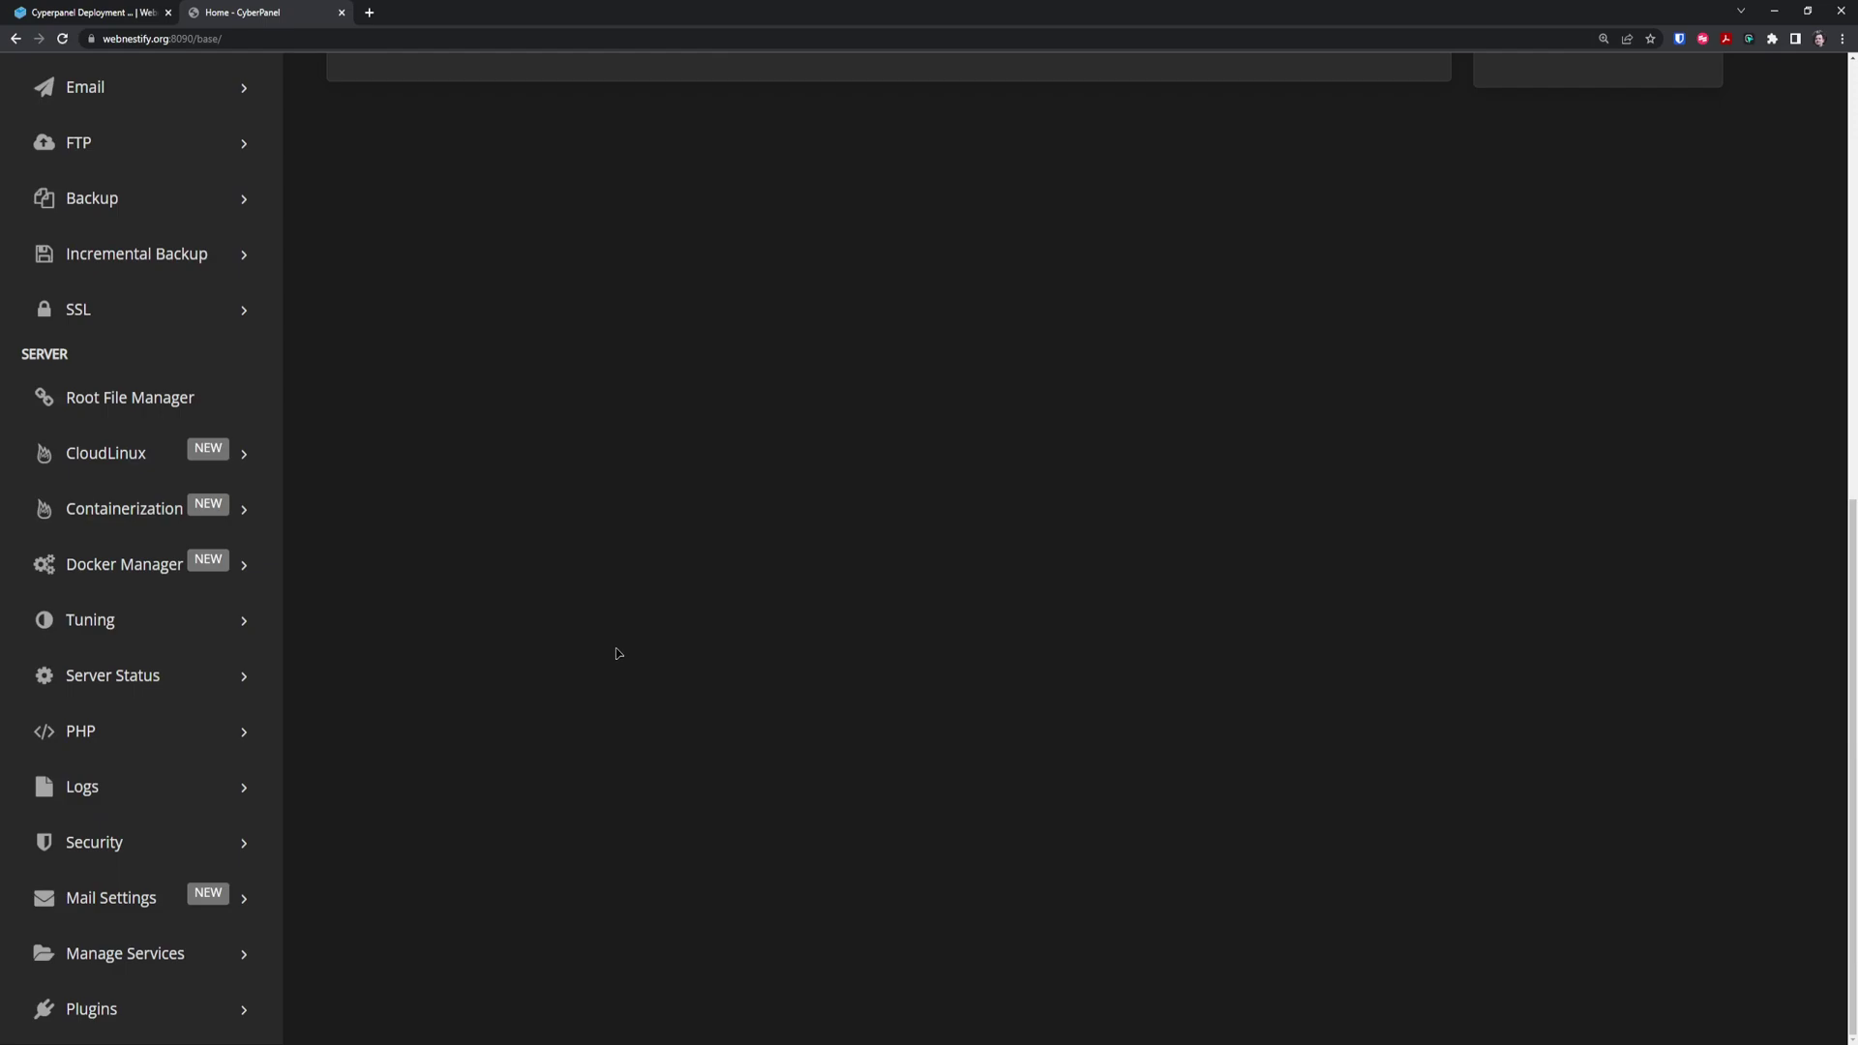
pyautogui.click(248, 855)
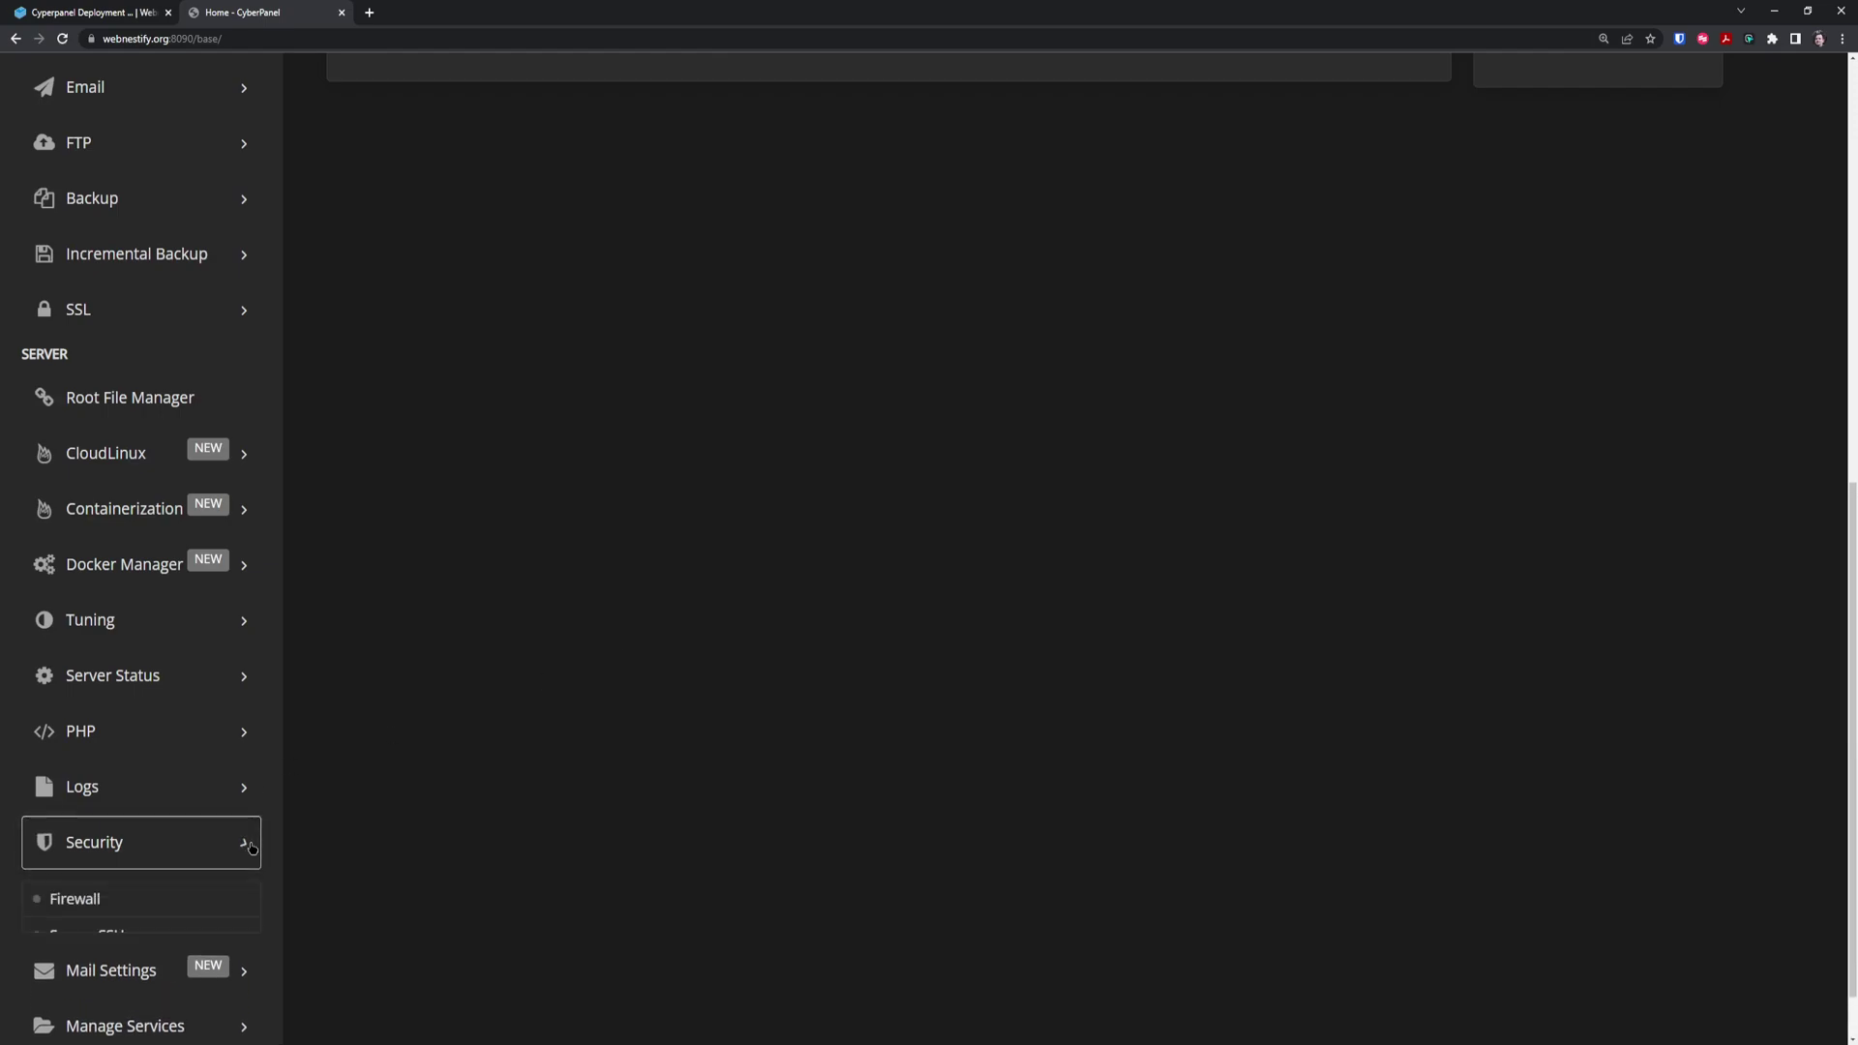
# Add a firewall rule 'Cyperpanel' allowing tcp port 8090 only from 195.210.28.34
pyautogui.click(88, 899)
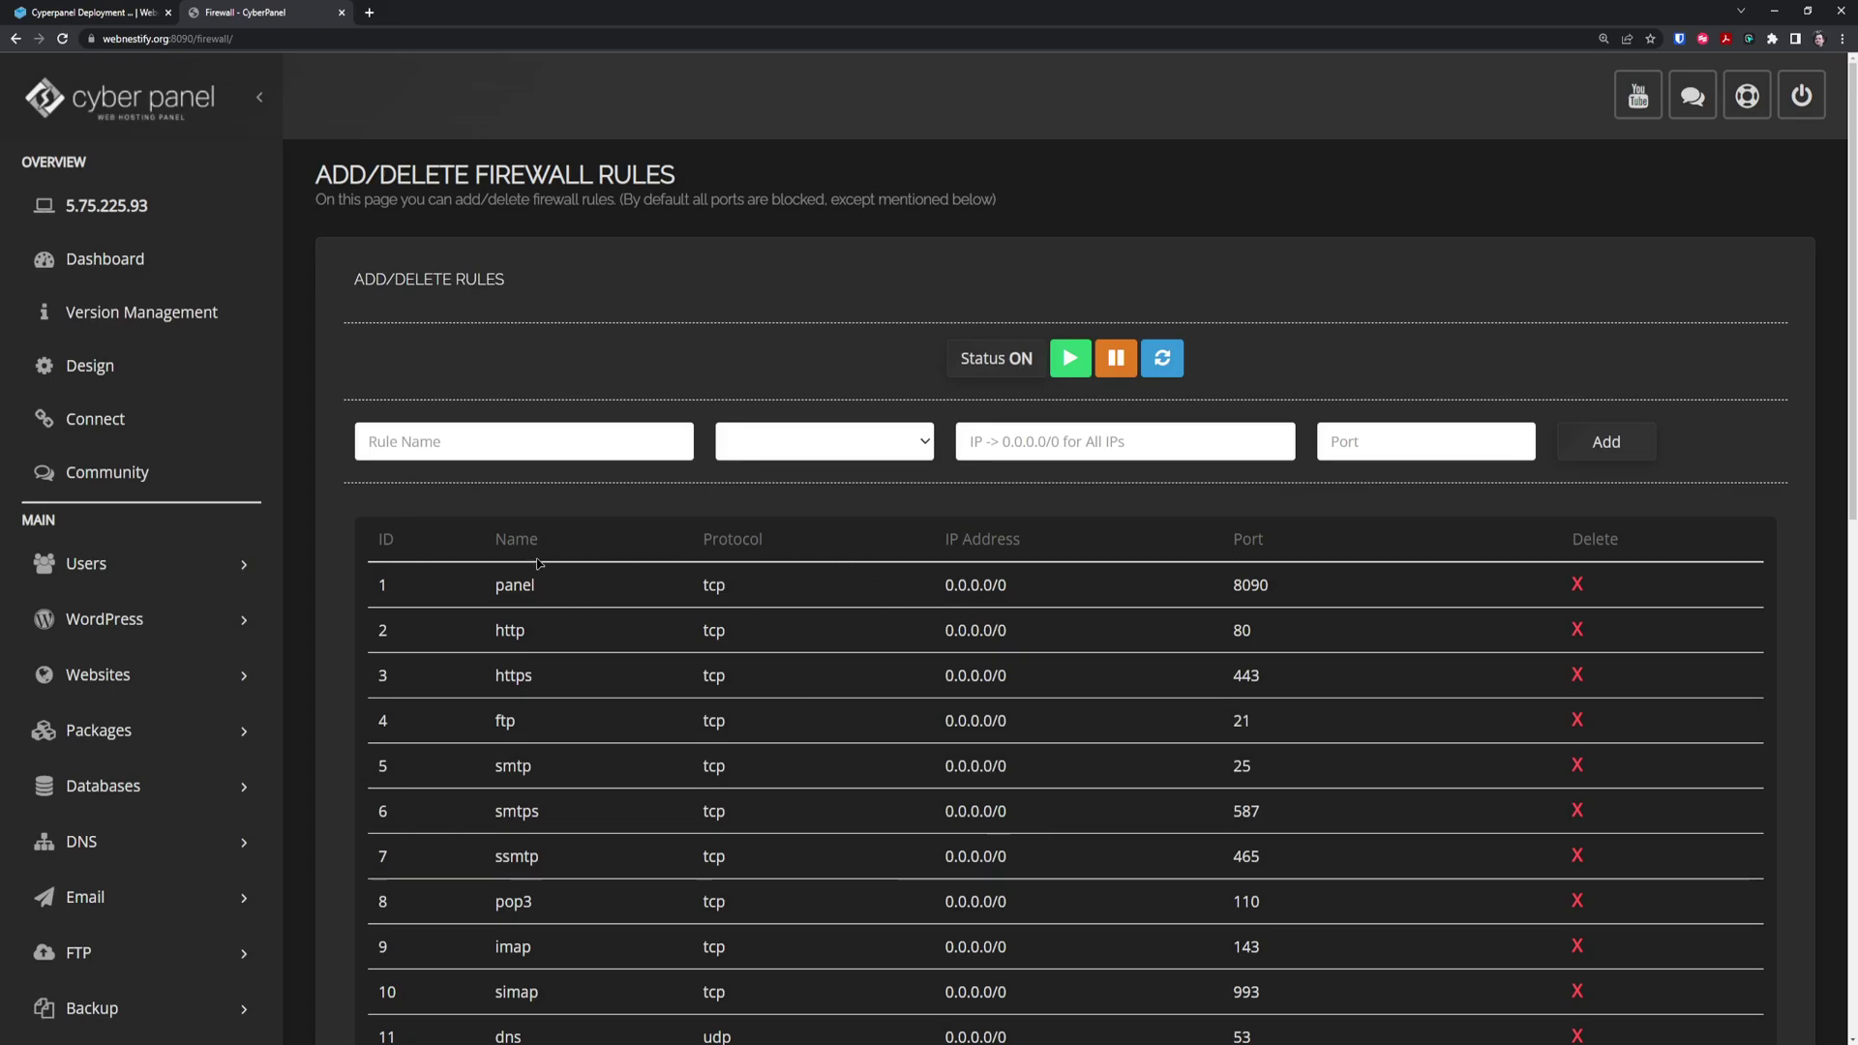
pyautogui.scroll(-2, 538, 564)
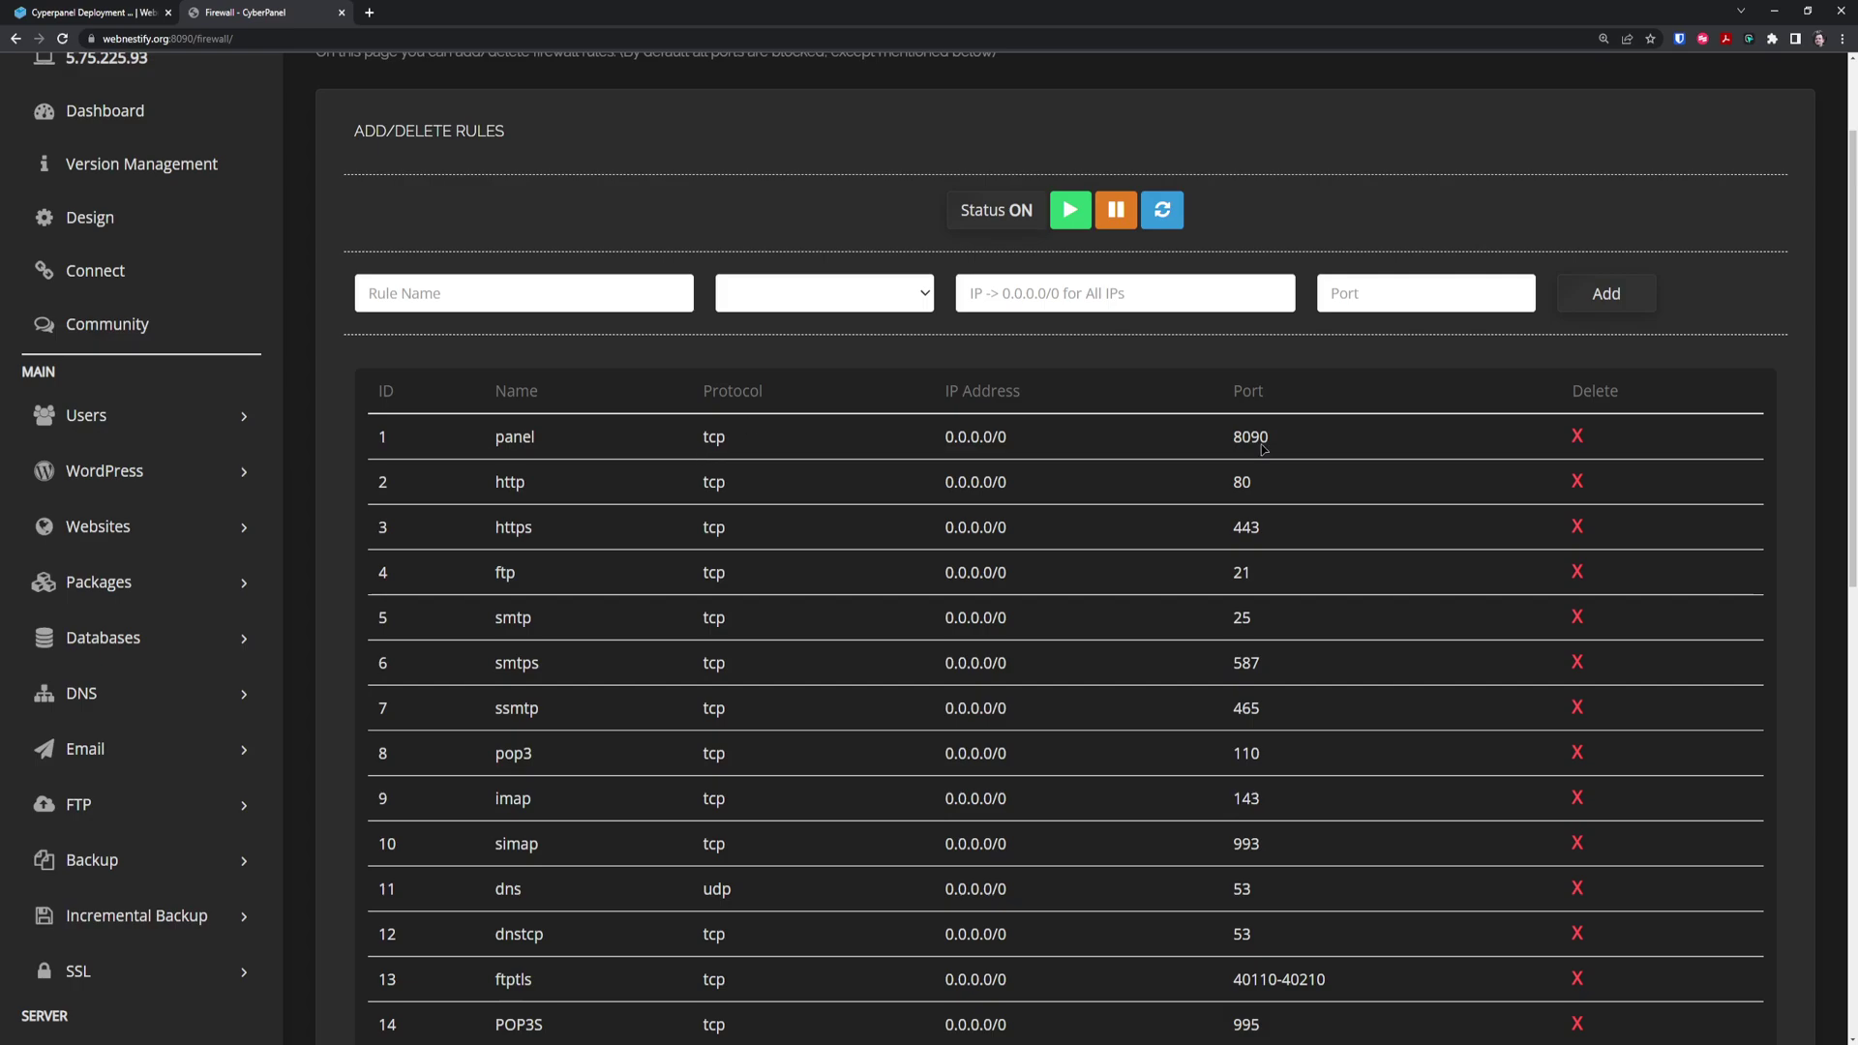
pyautogui.click(525, 292)
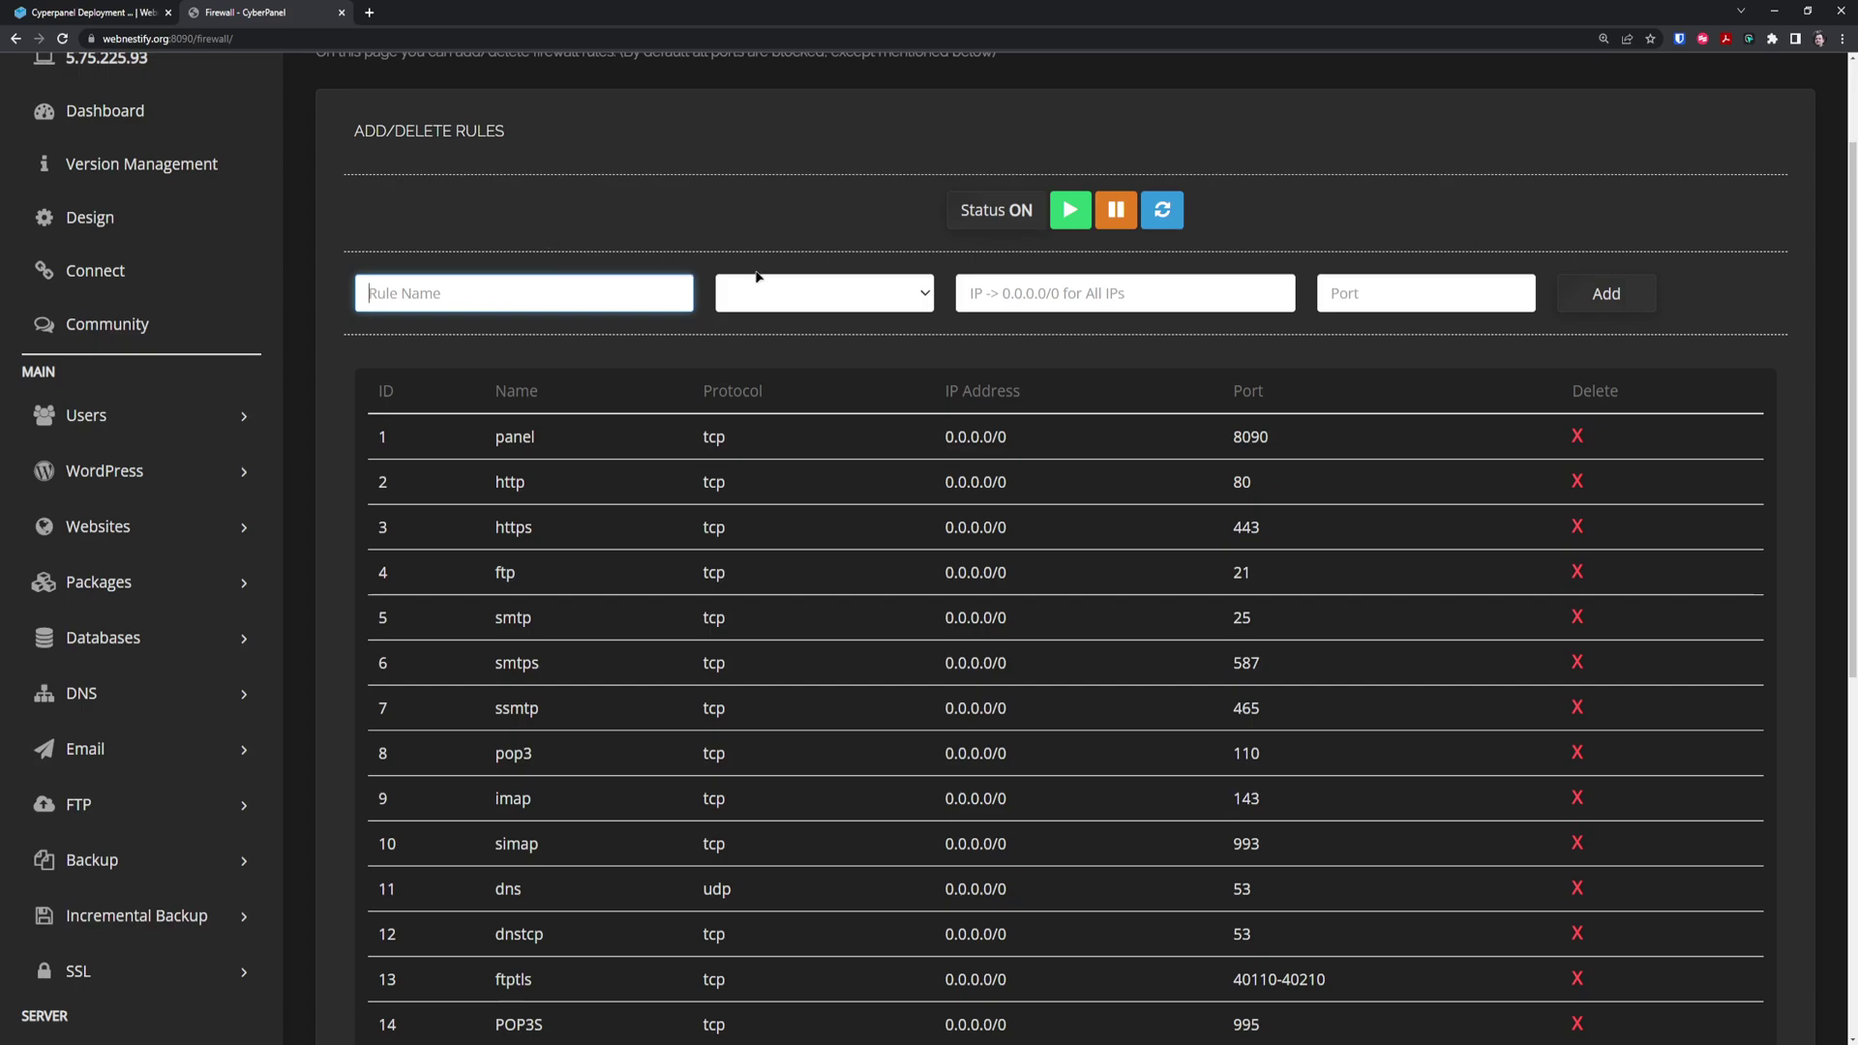
pyautogui.write('Cyp')
pyautogui.write('erpanel')
pyautogui.click(845, 298)
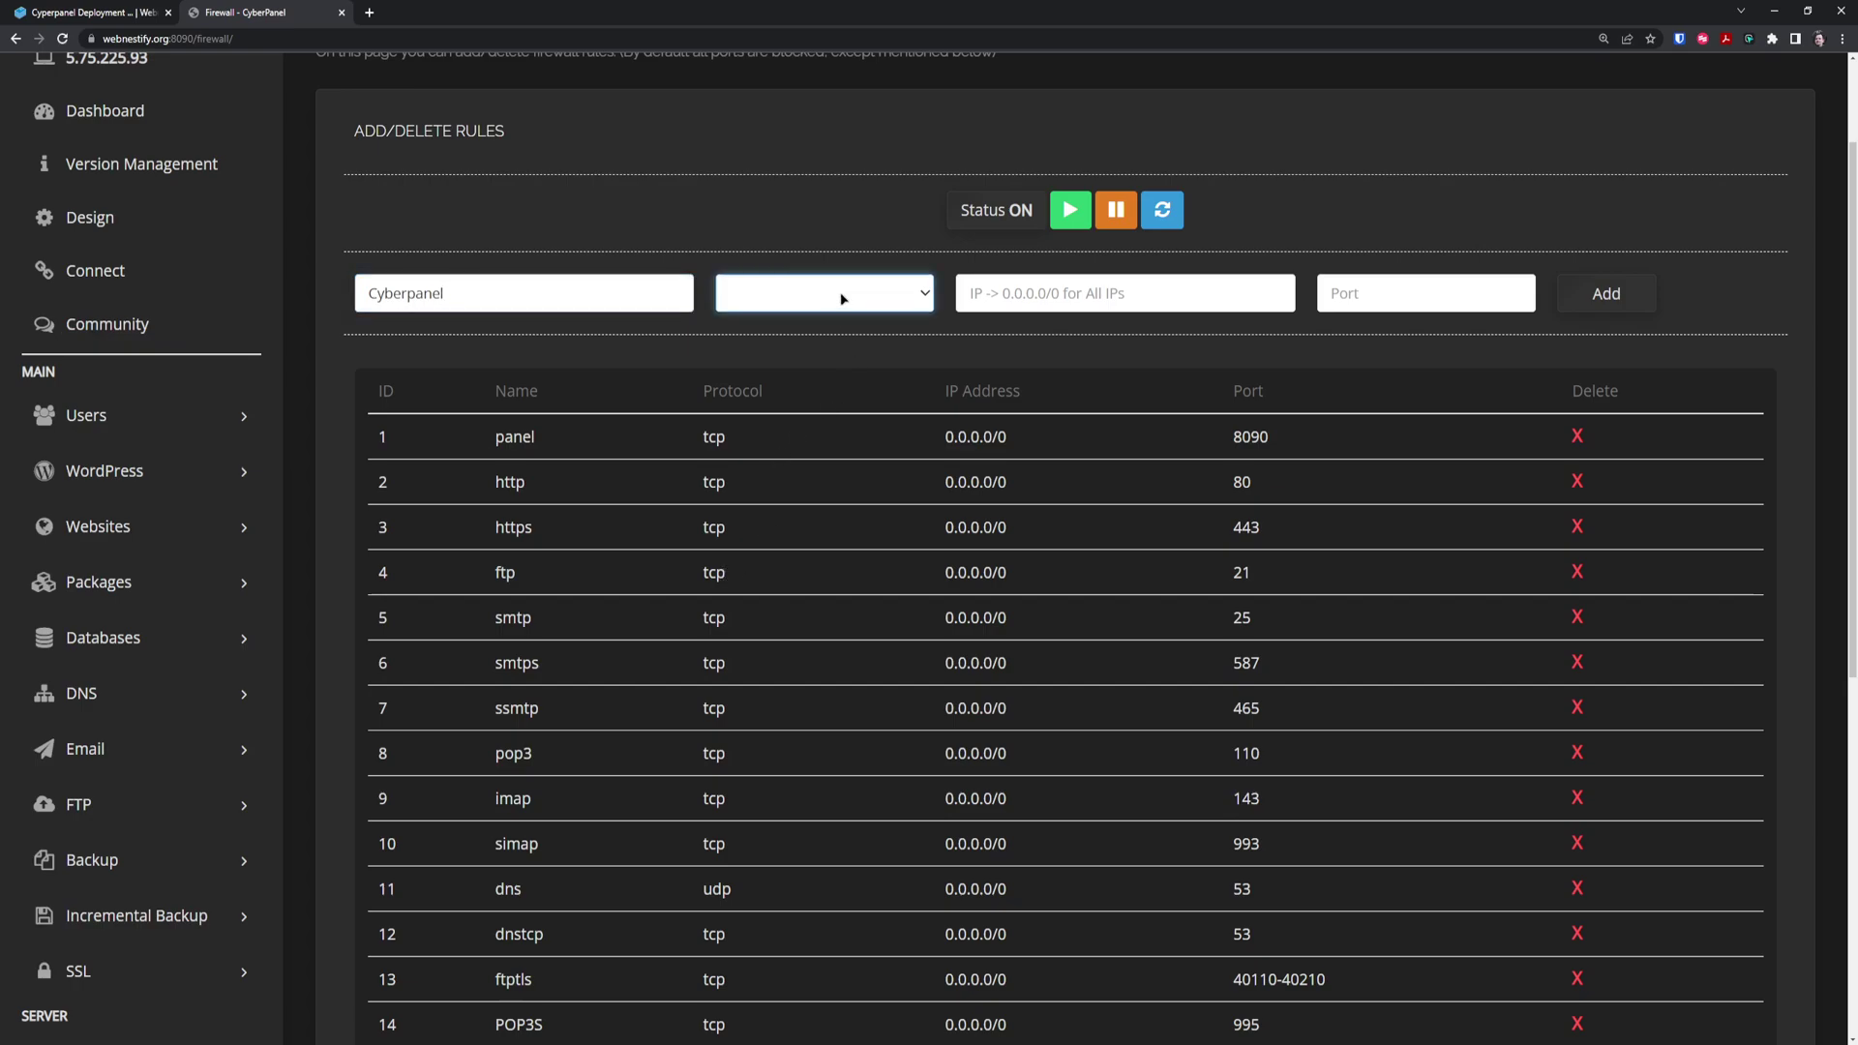
pyautogui.click(788, 345)
pyautogui.click(1120, 294)
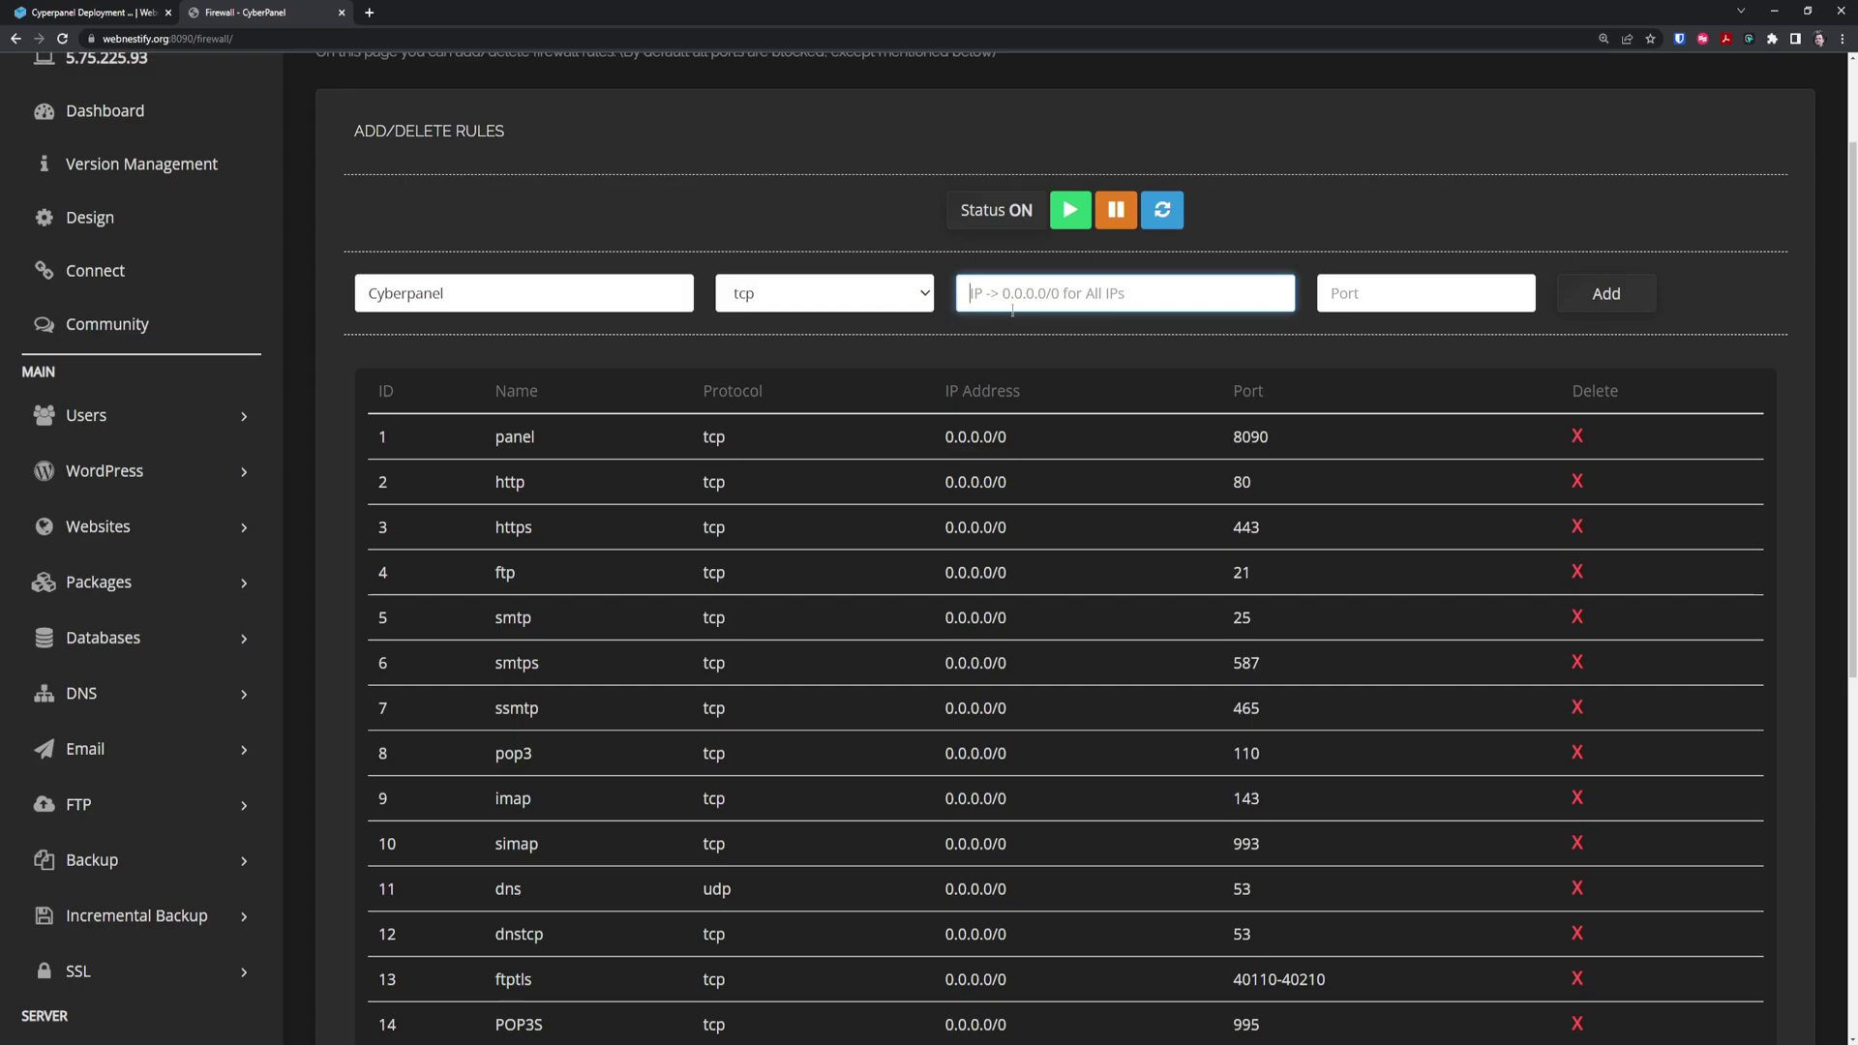
pyautogui.write('195.210.28.34')
pyautogui.click(1355, 302)
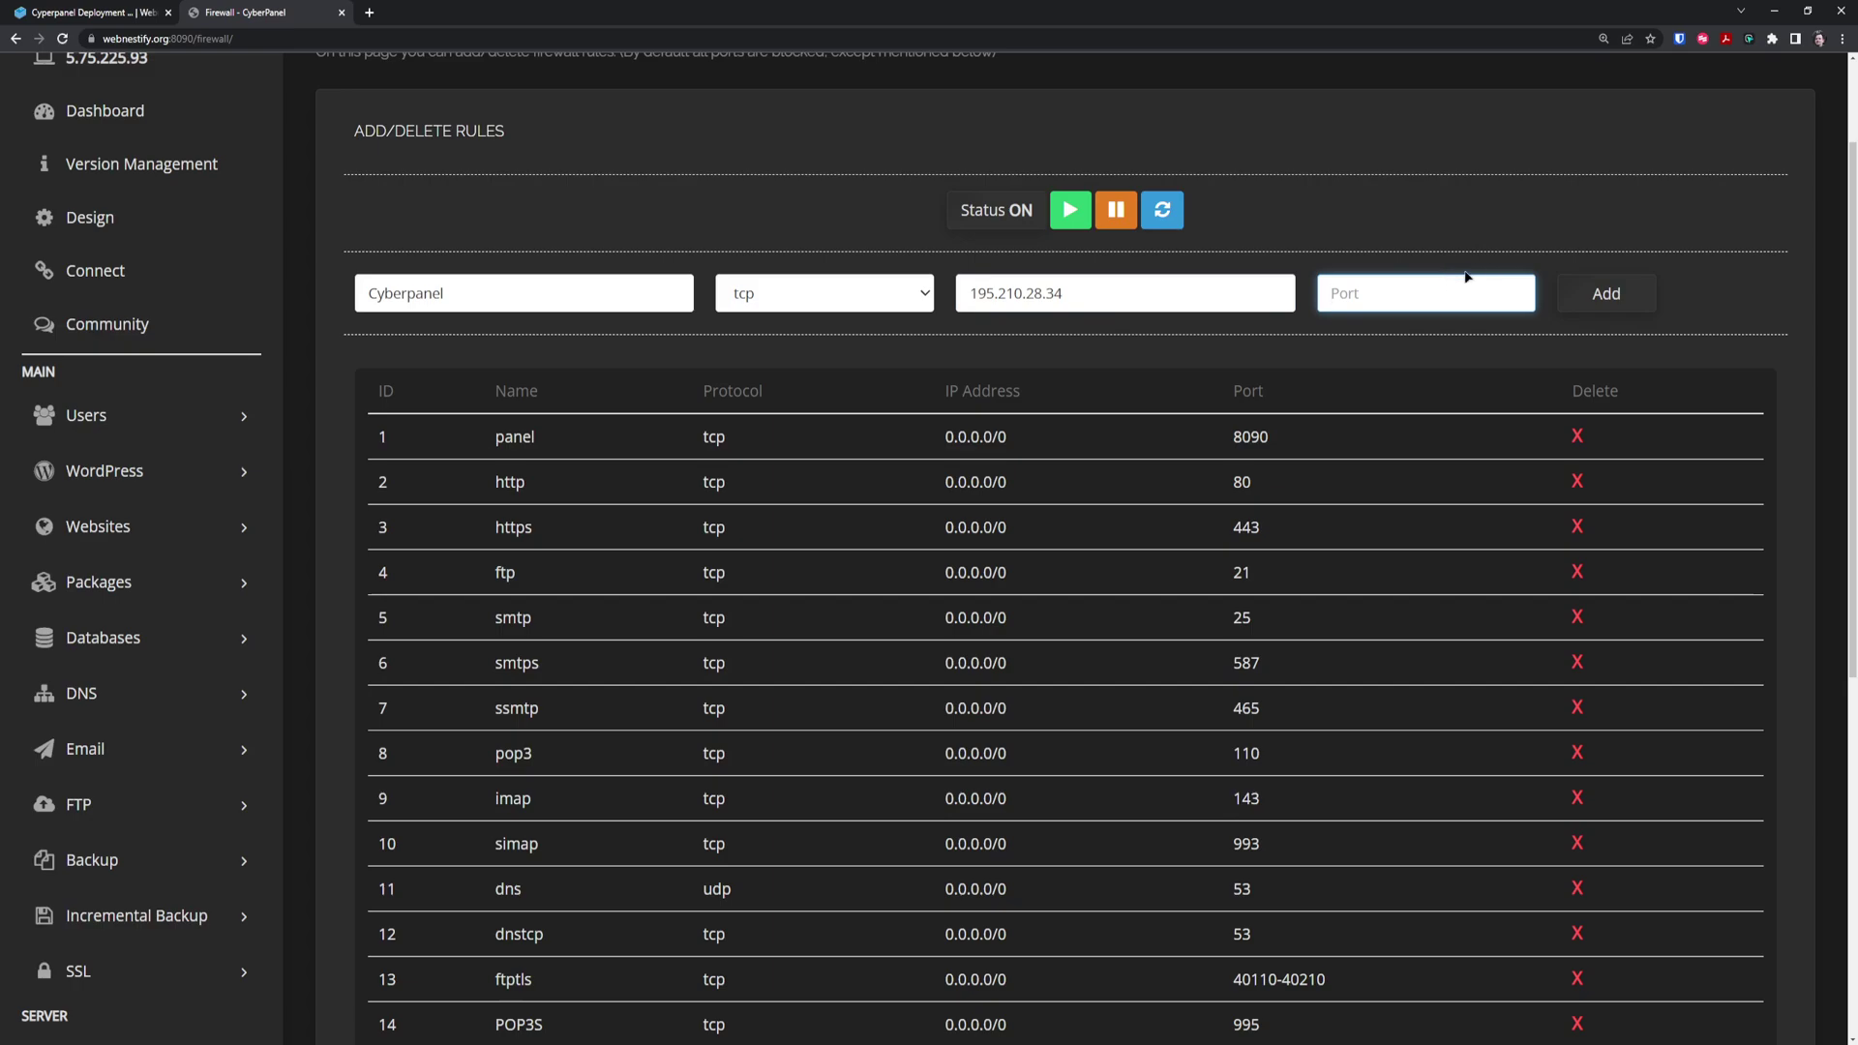
pyautogui.write('8090')
pyautogui.click(1595, 302)
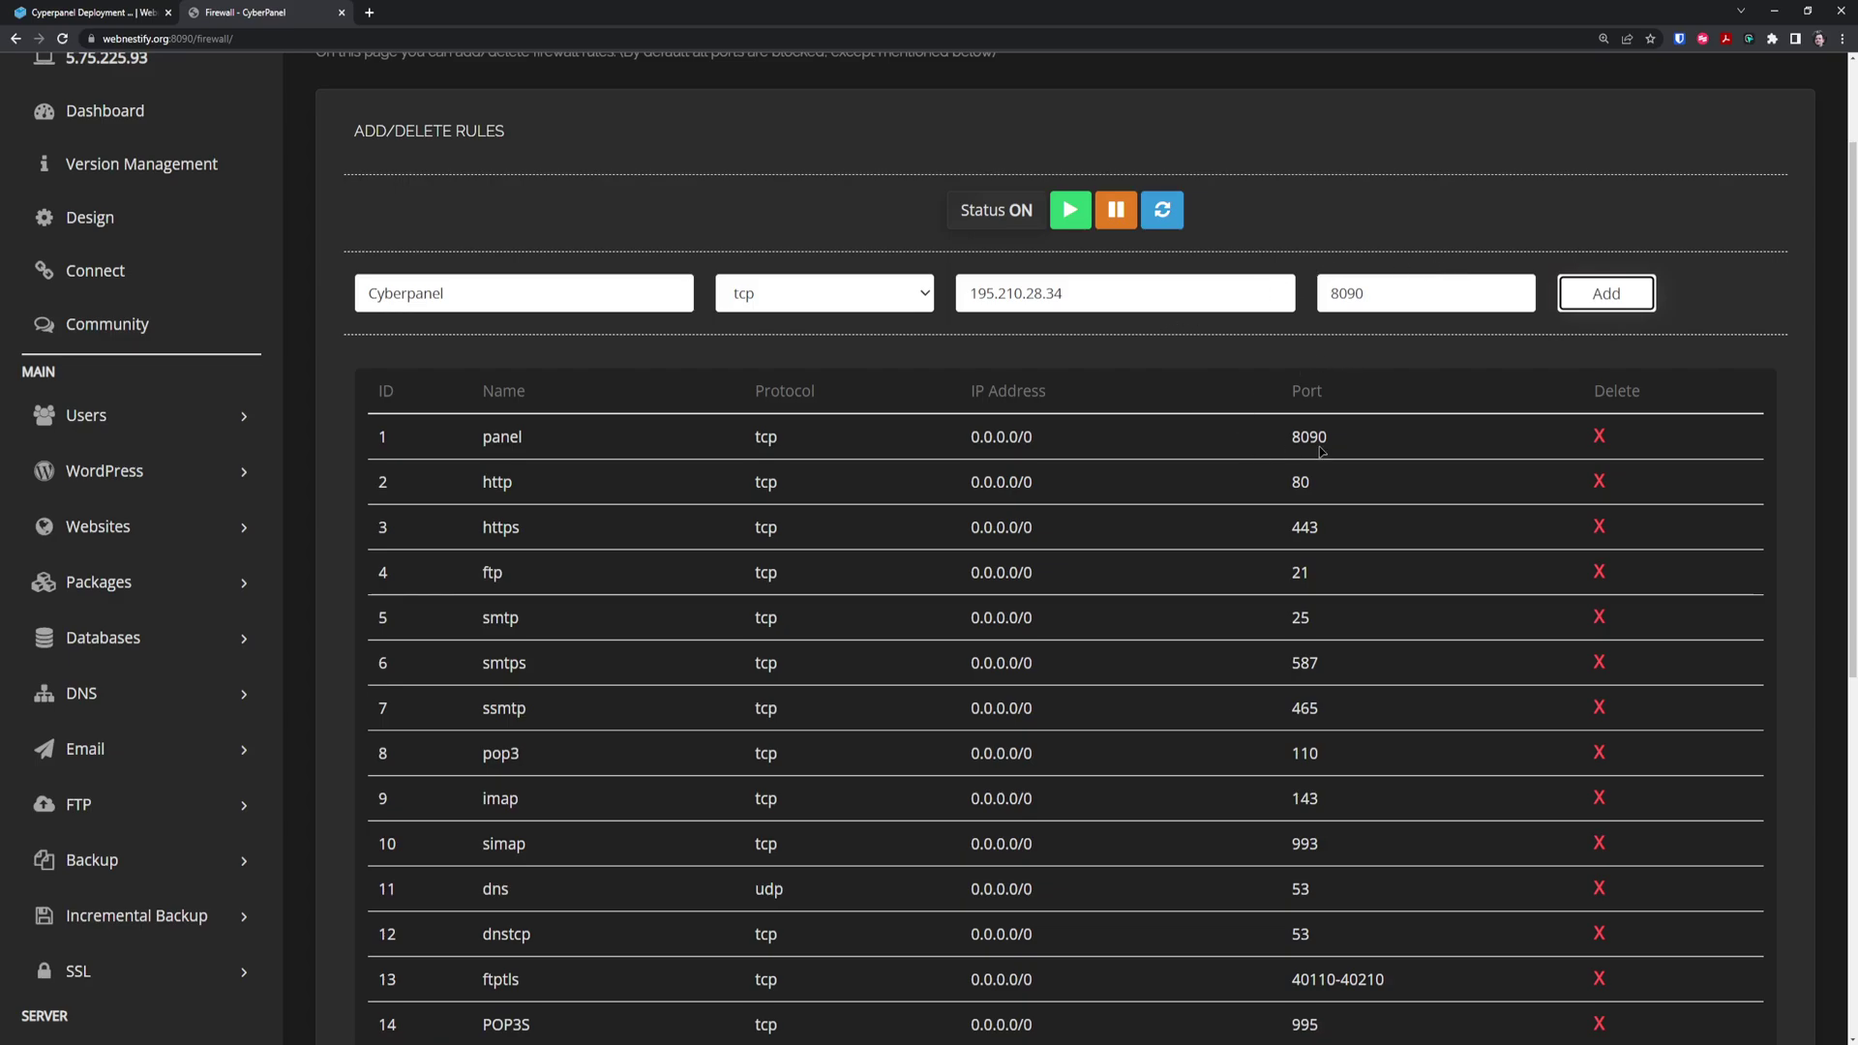
# Refresh the rules list and delete the panel rule open to all IPs
pyautogui.click(1163, 212)
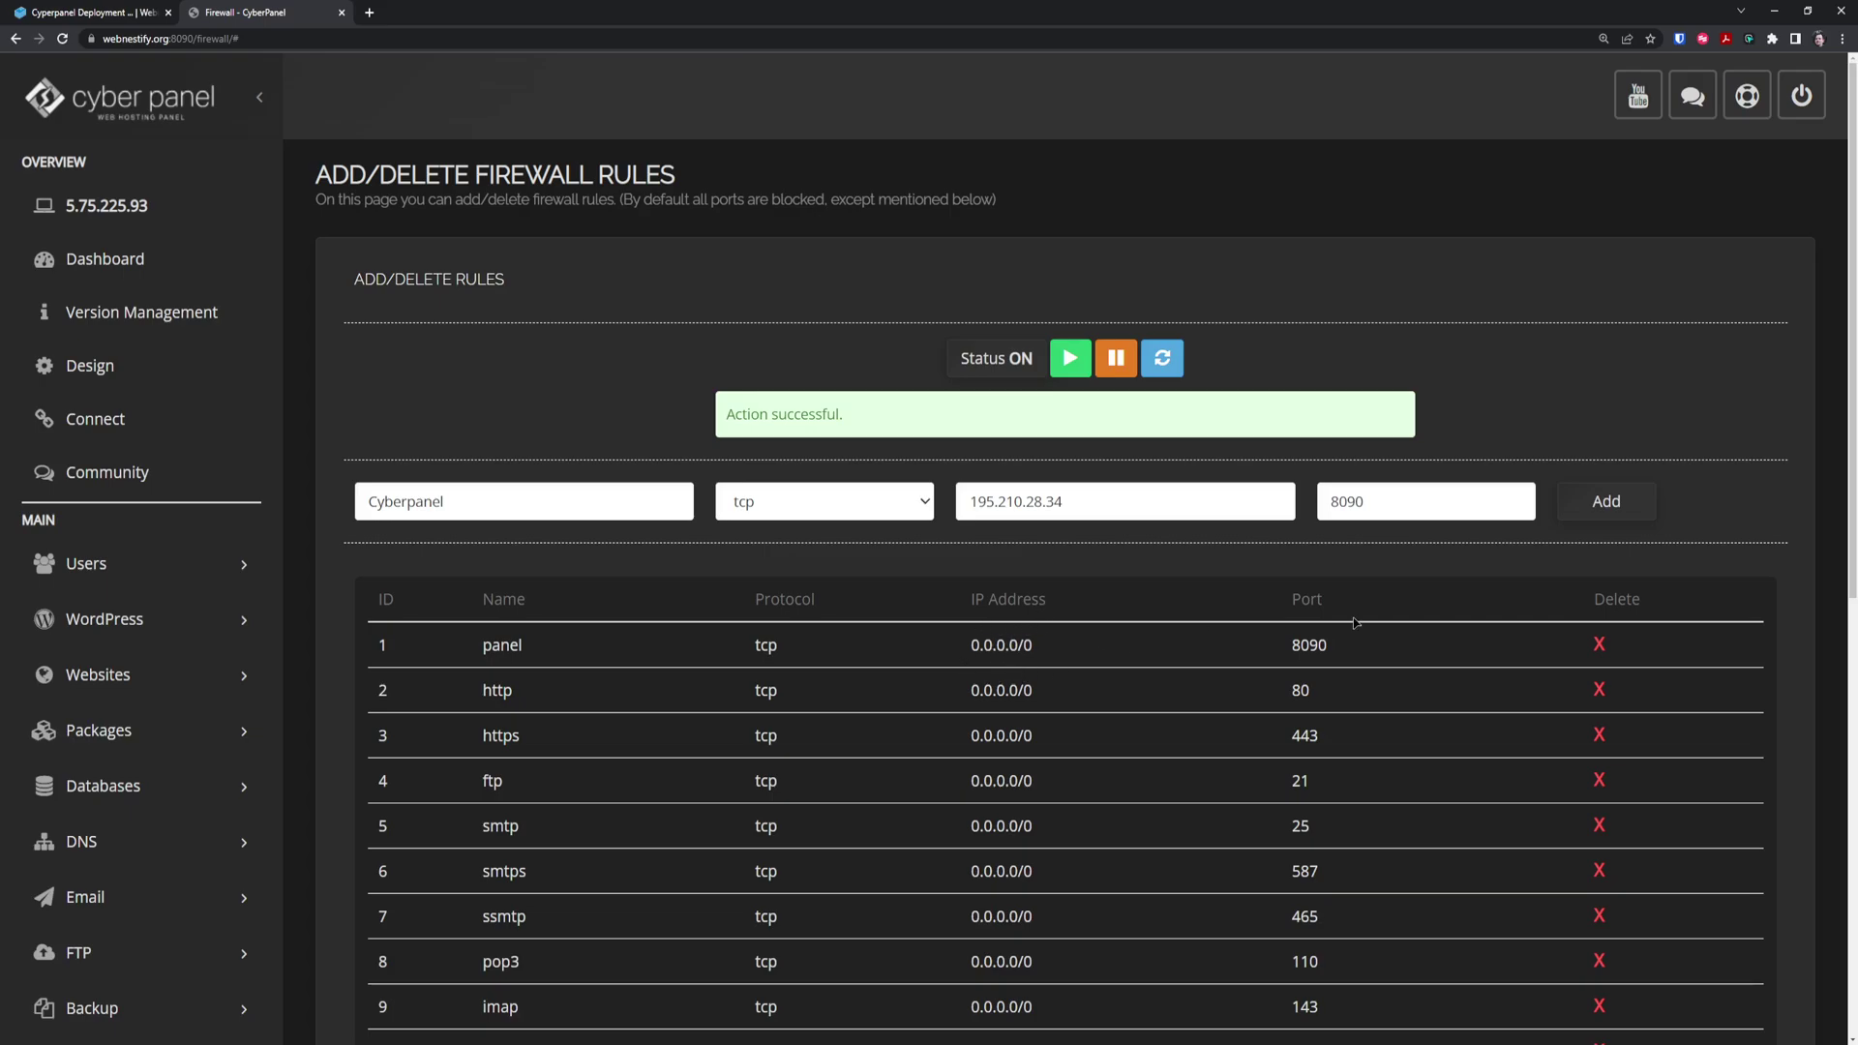
pyautogui.click(1598, 643)
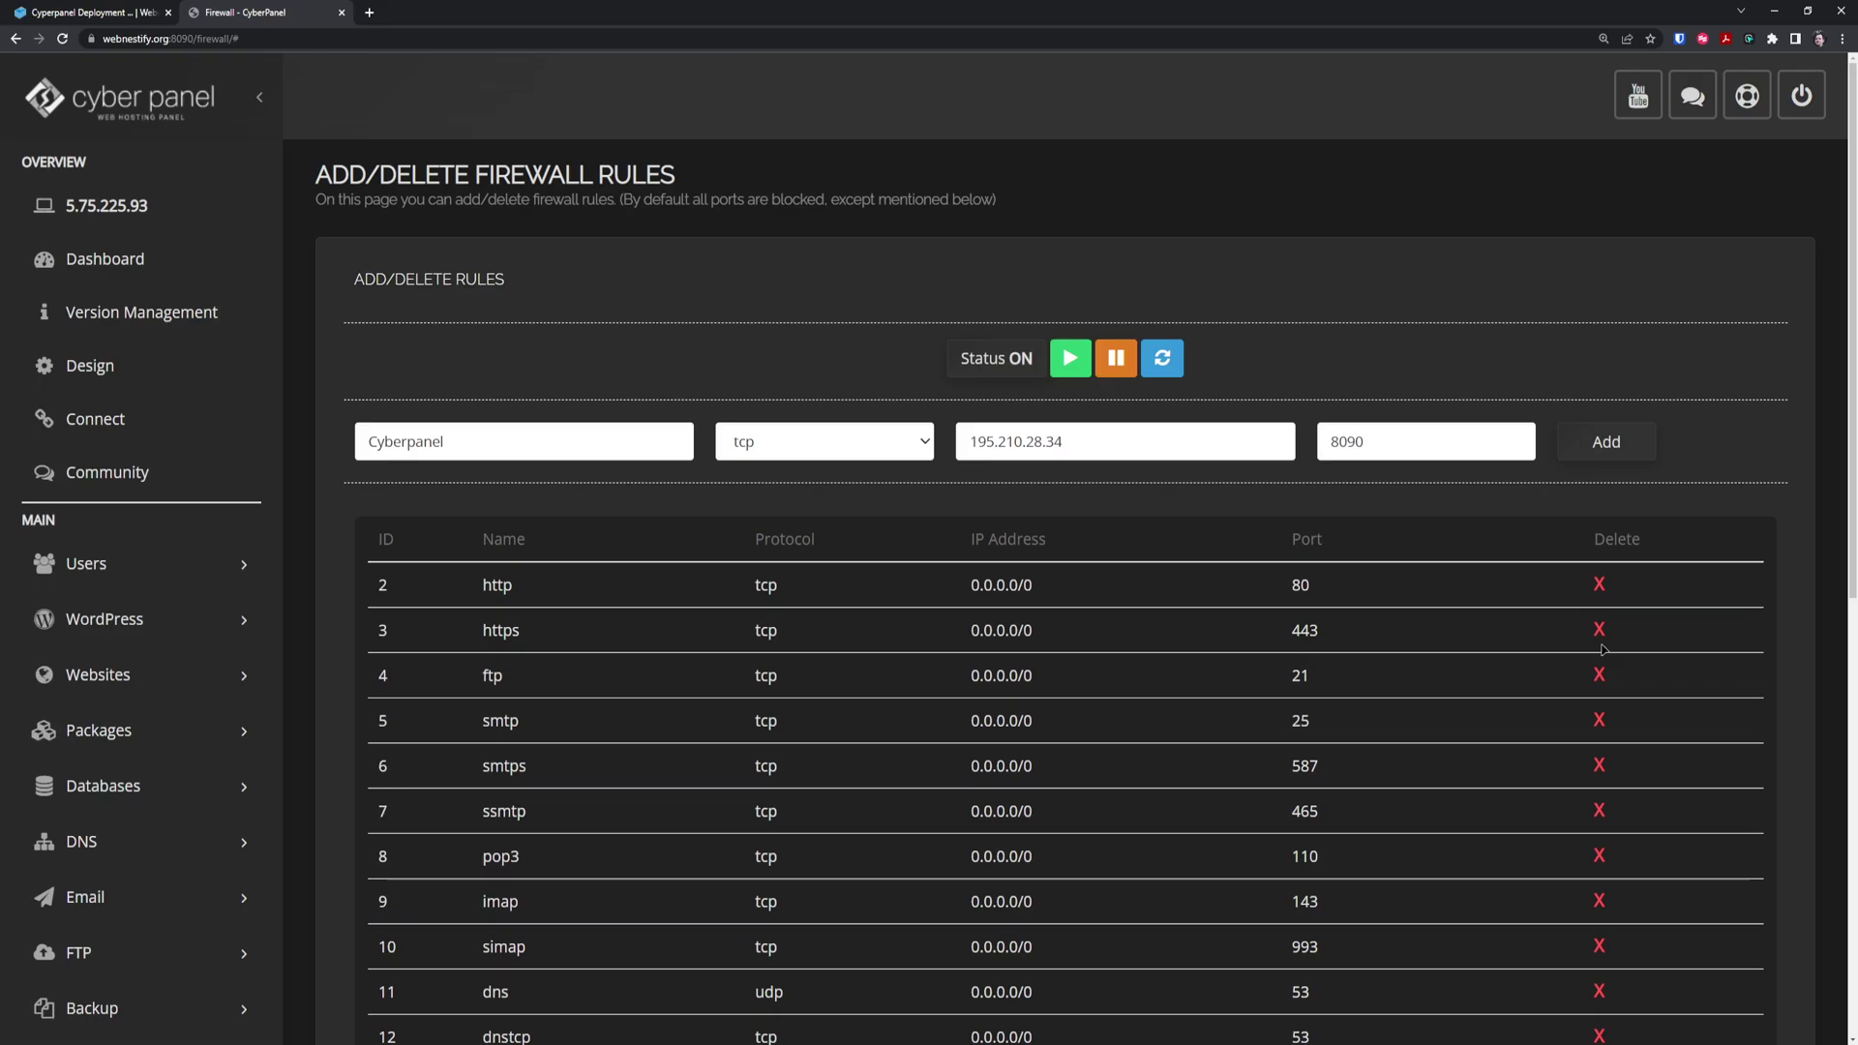
pyautogui.scroll(-5, 852, 737)
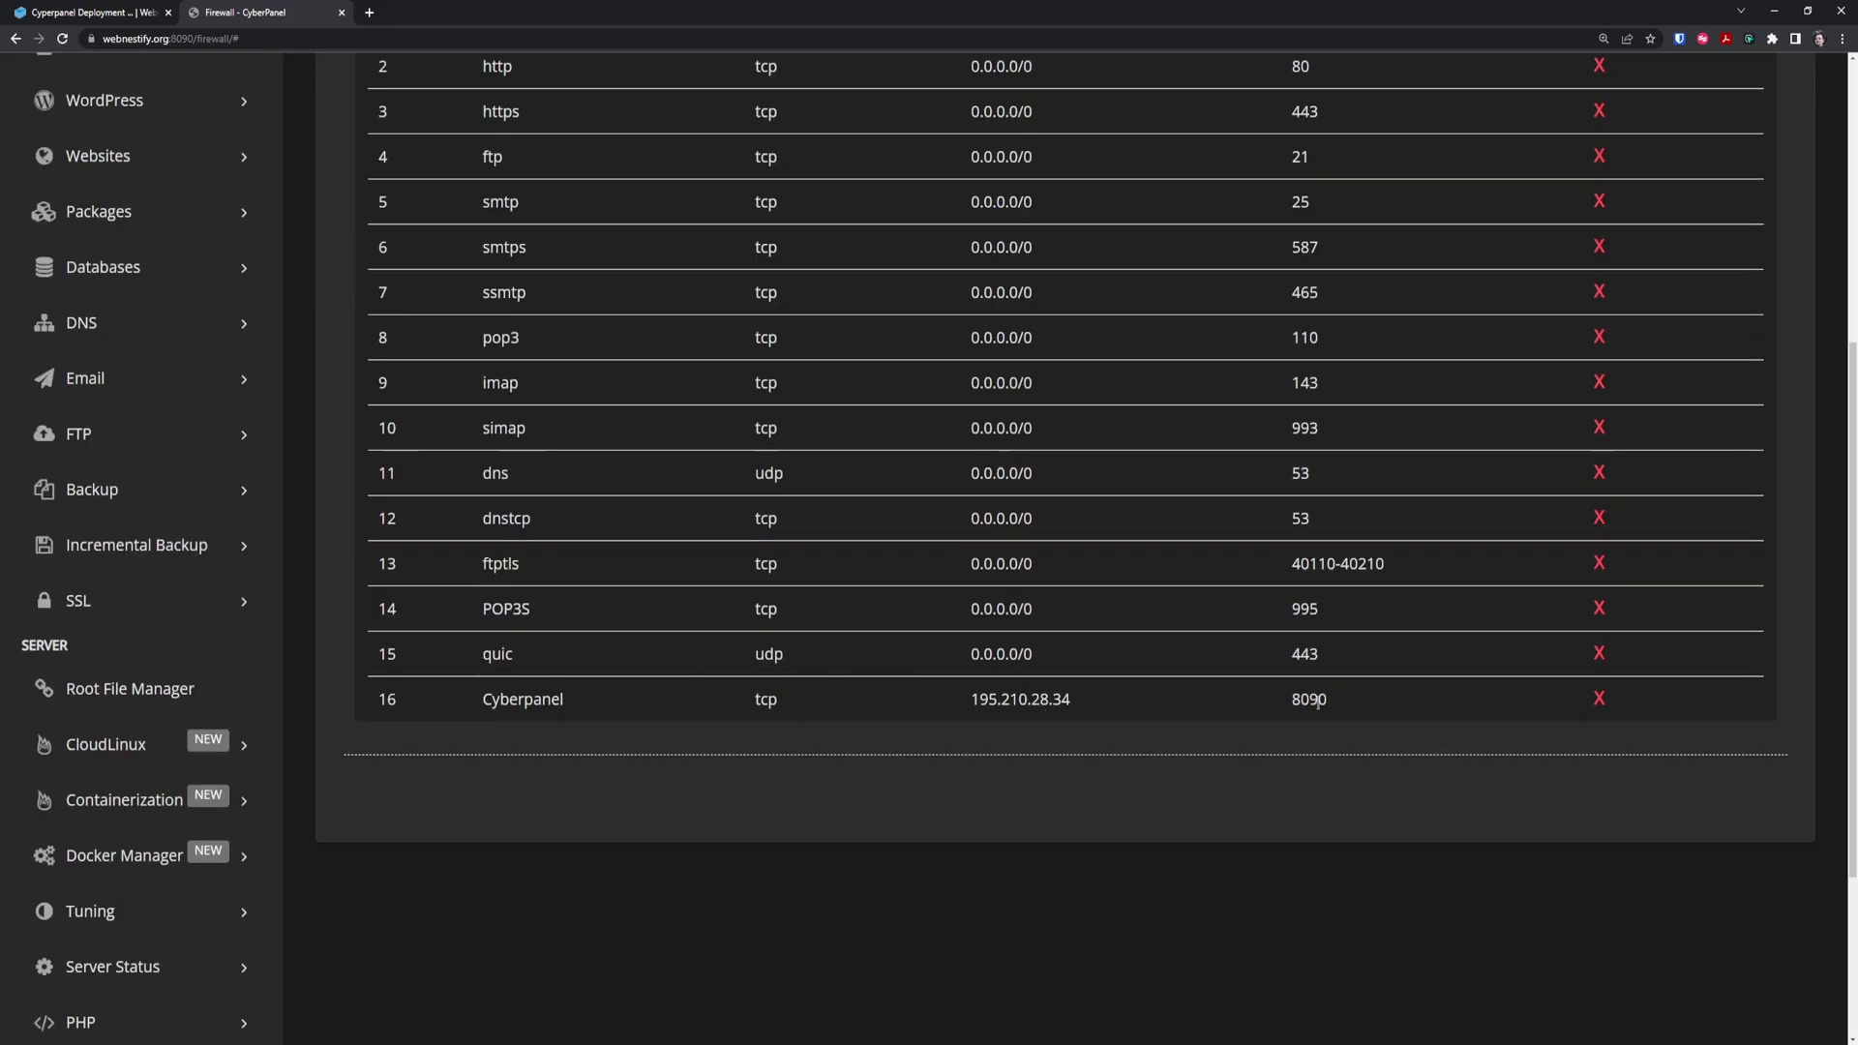
pyautogui.scroll(5, 1249, 721)
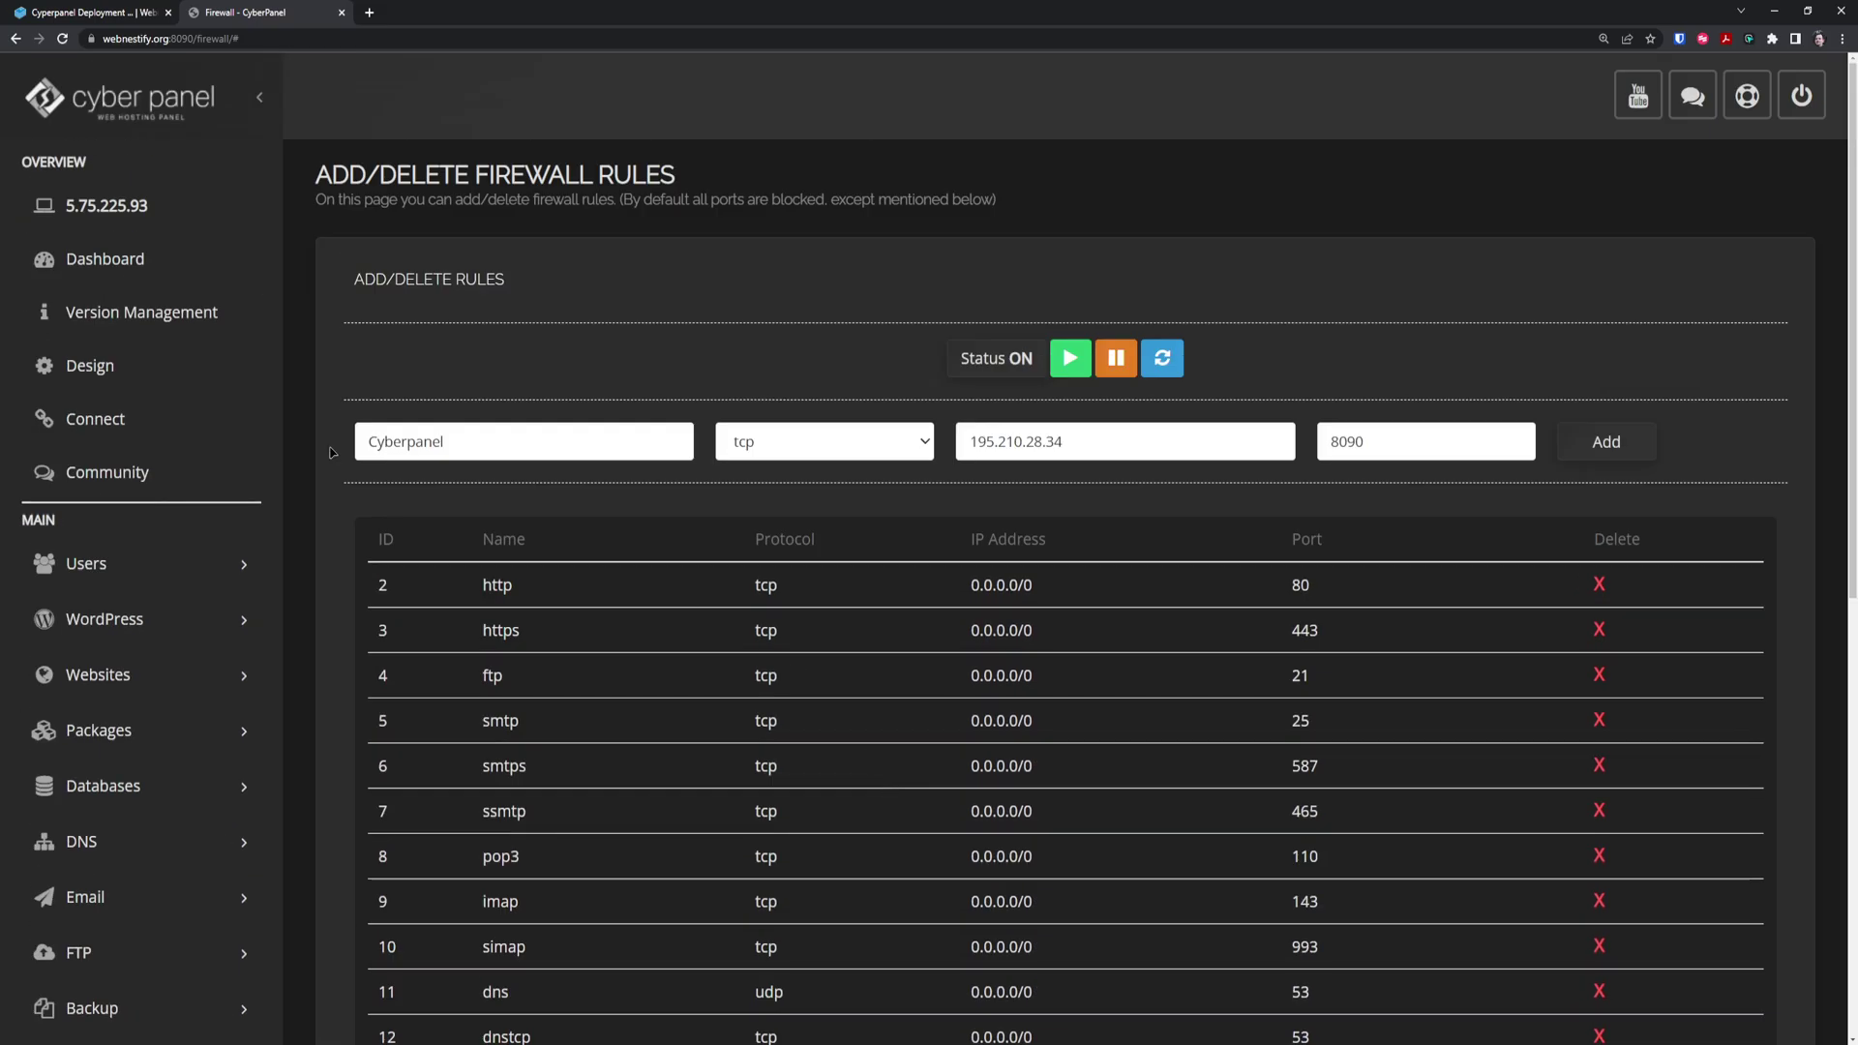
# Add an 'LSE Admin' tcp rule for port 7080 from 195.210.28.34 and refresh to confirm it
pyautogui.click(532, 446)
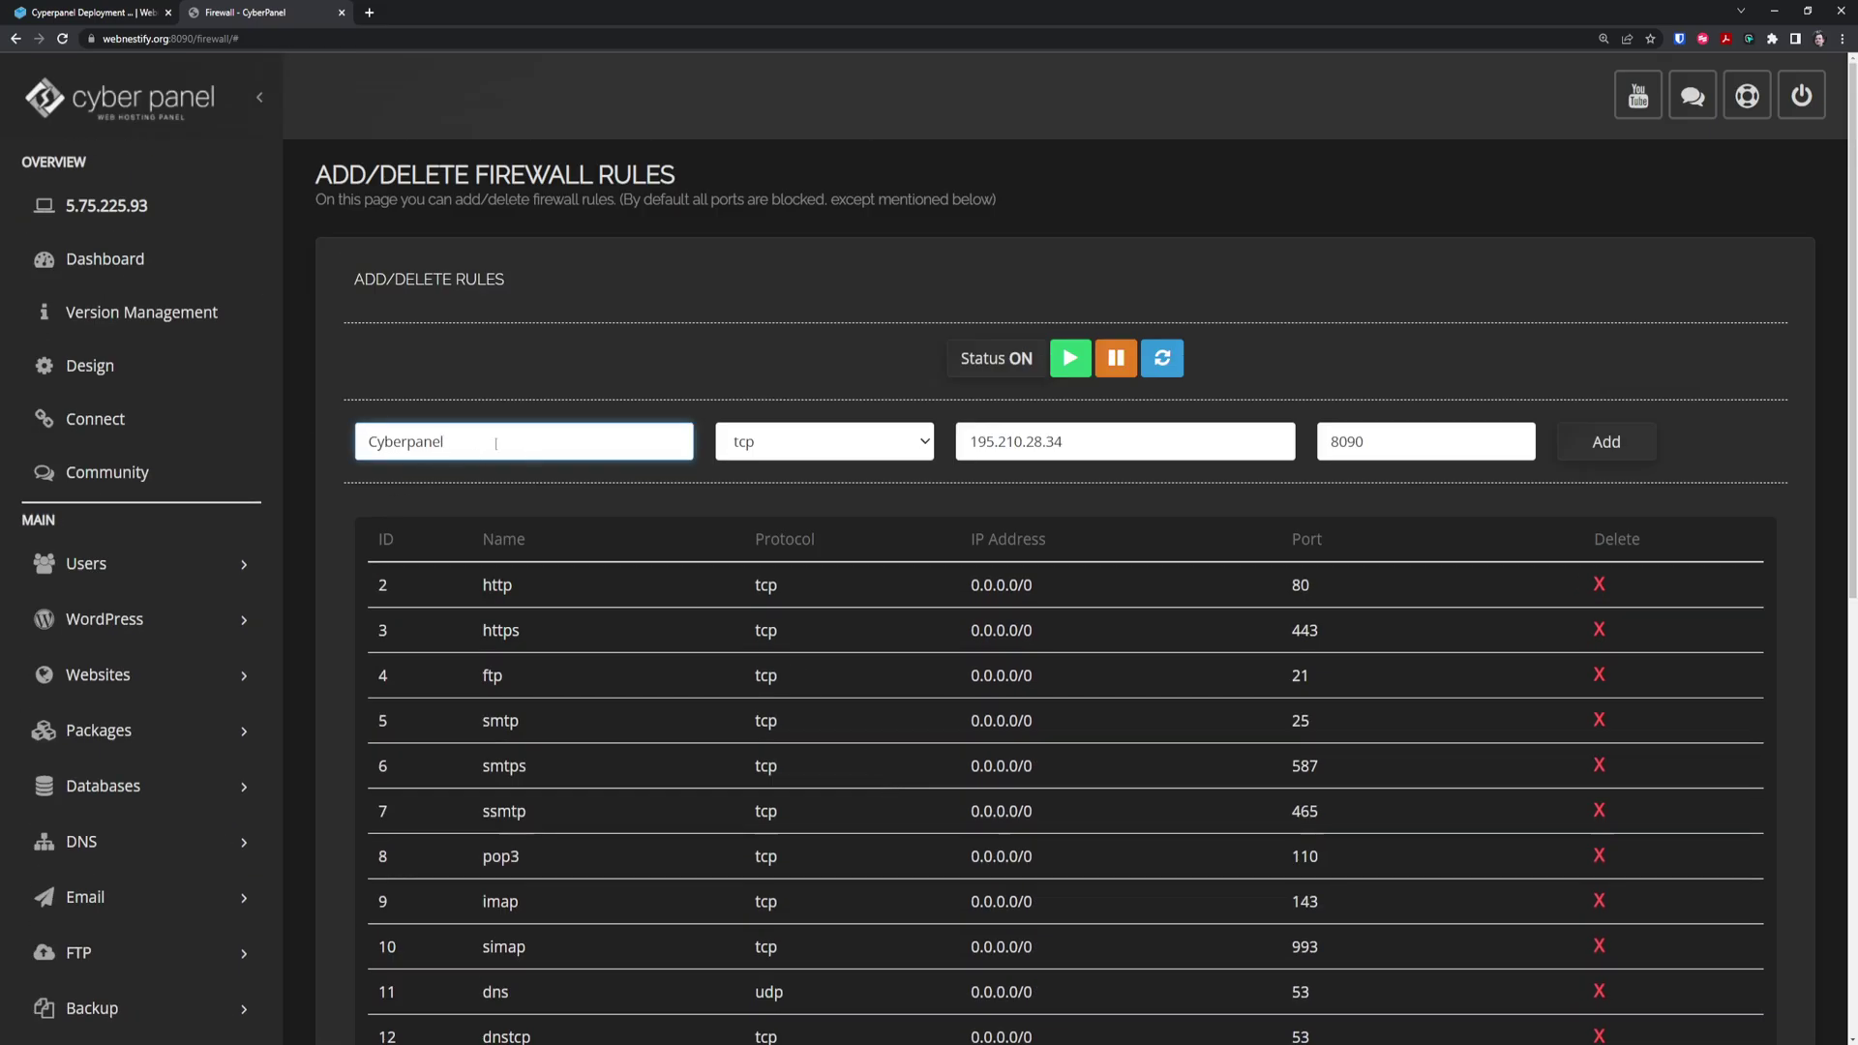
pyautogui.hotkey('ctrl', 'a')
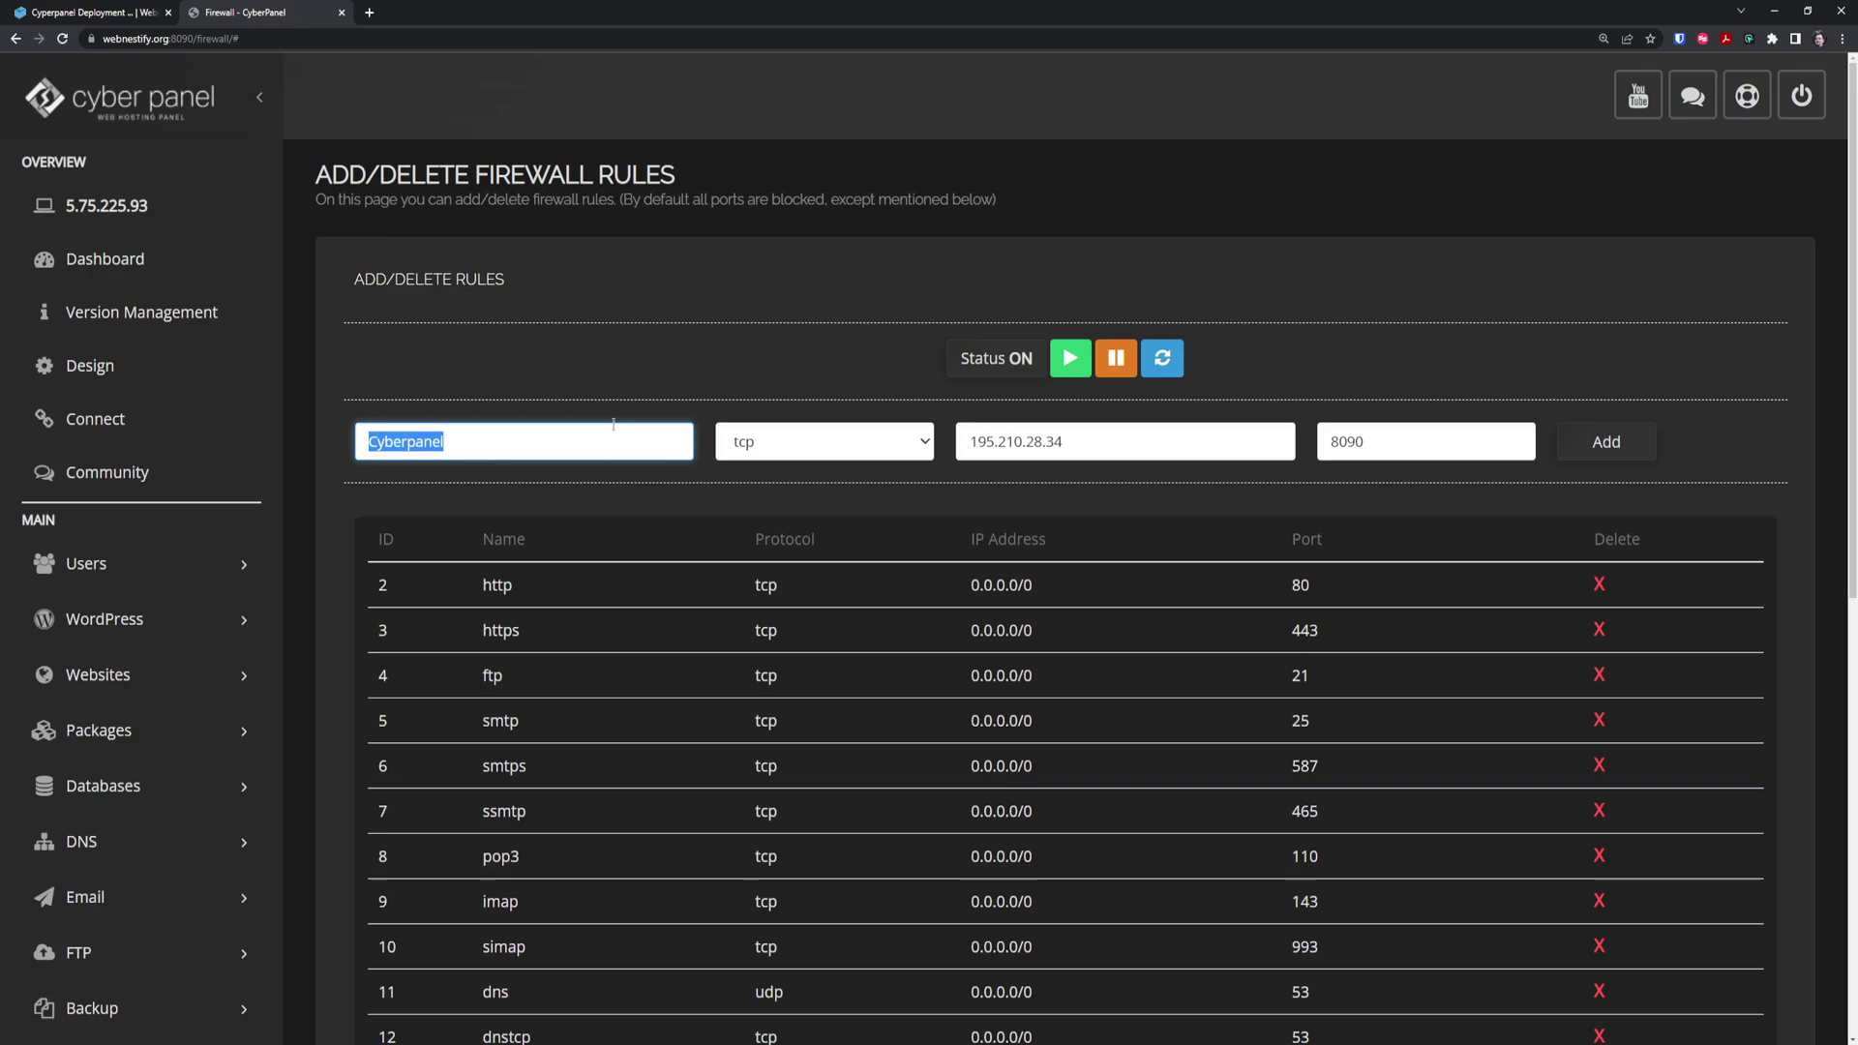
pyautogui.write('LSE Admin')
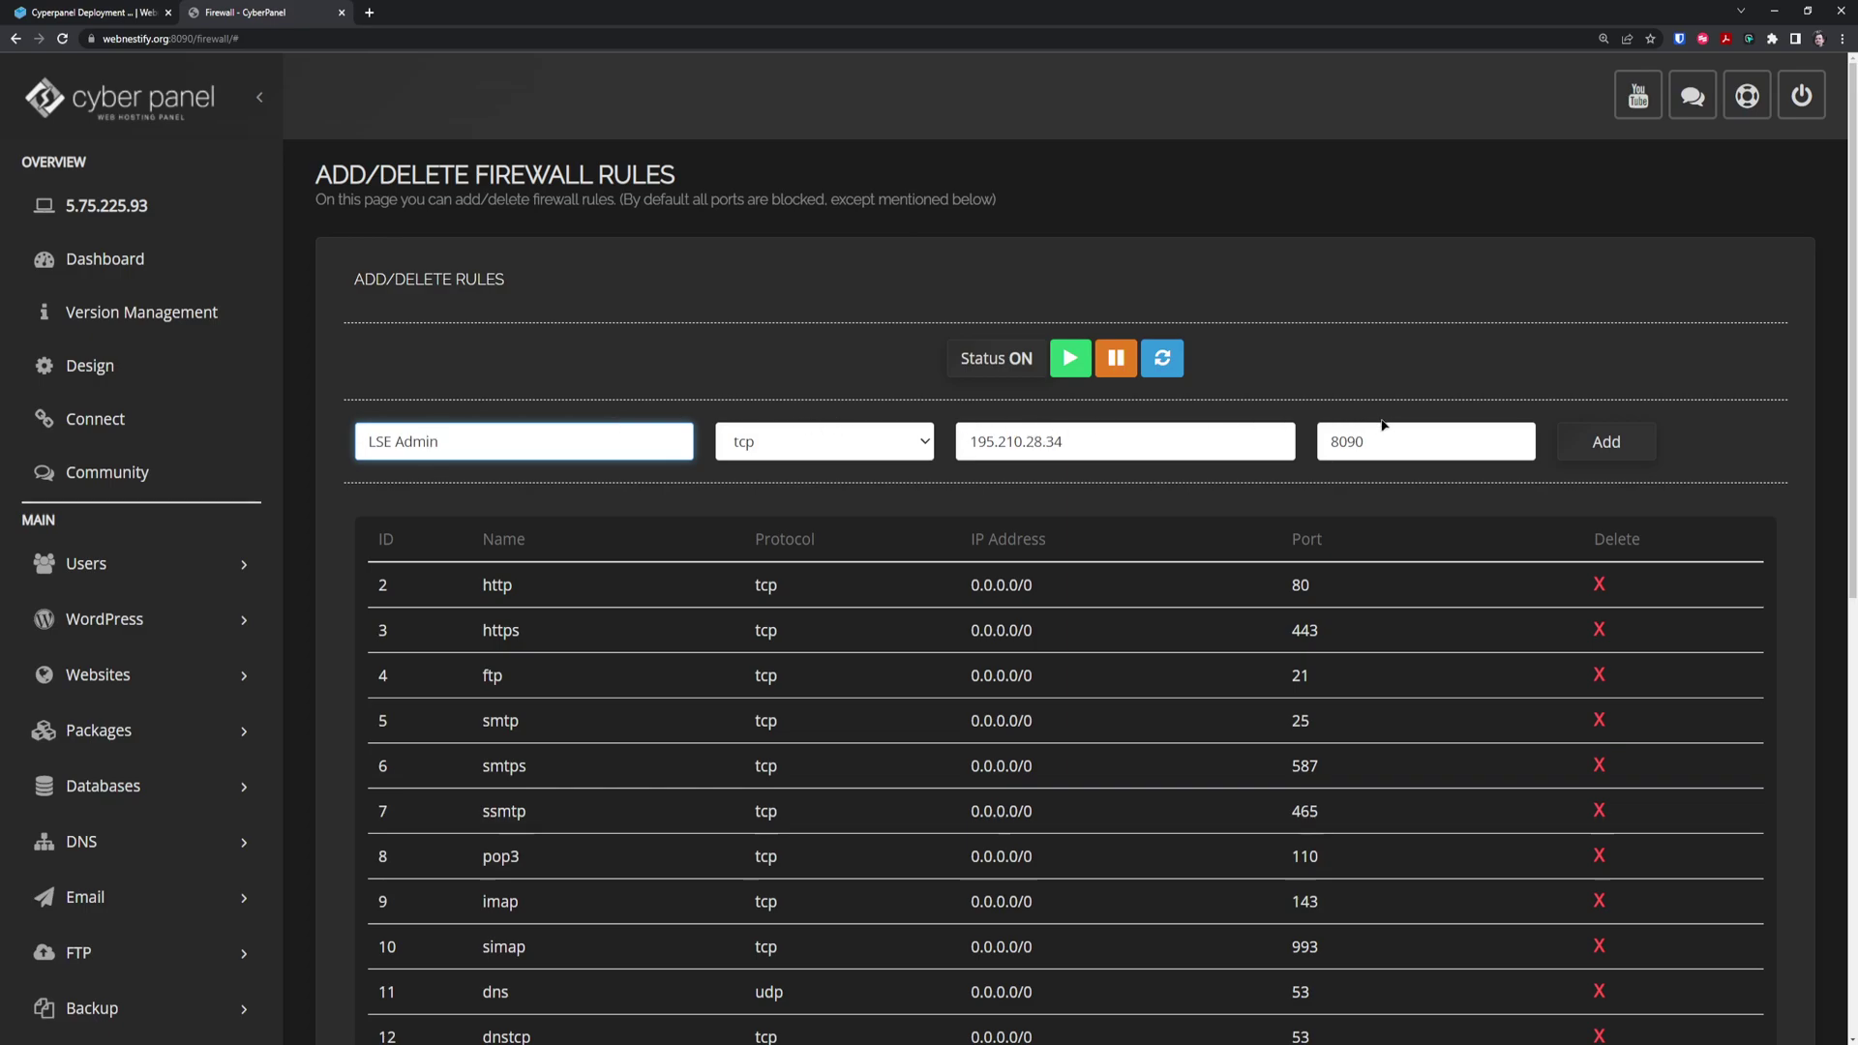
pyautogui.press('Tab')
pyautogui.press('Tab')
pyautogui.press('Tab')
pyautogui.write('7080')
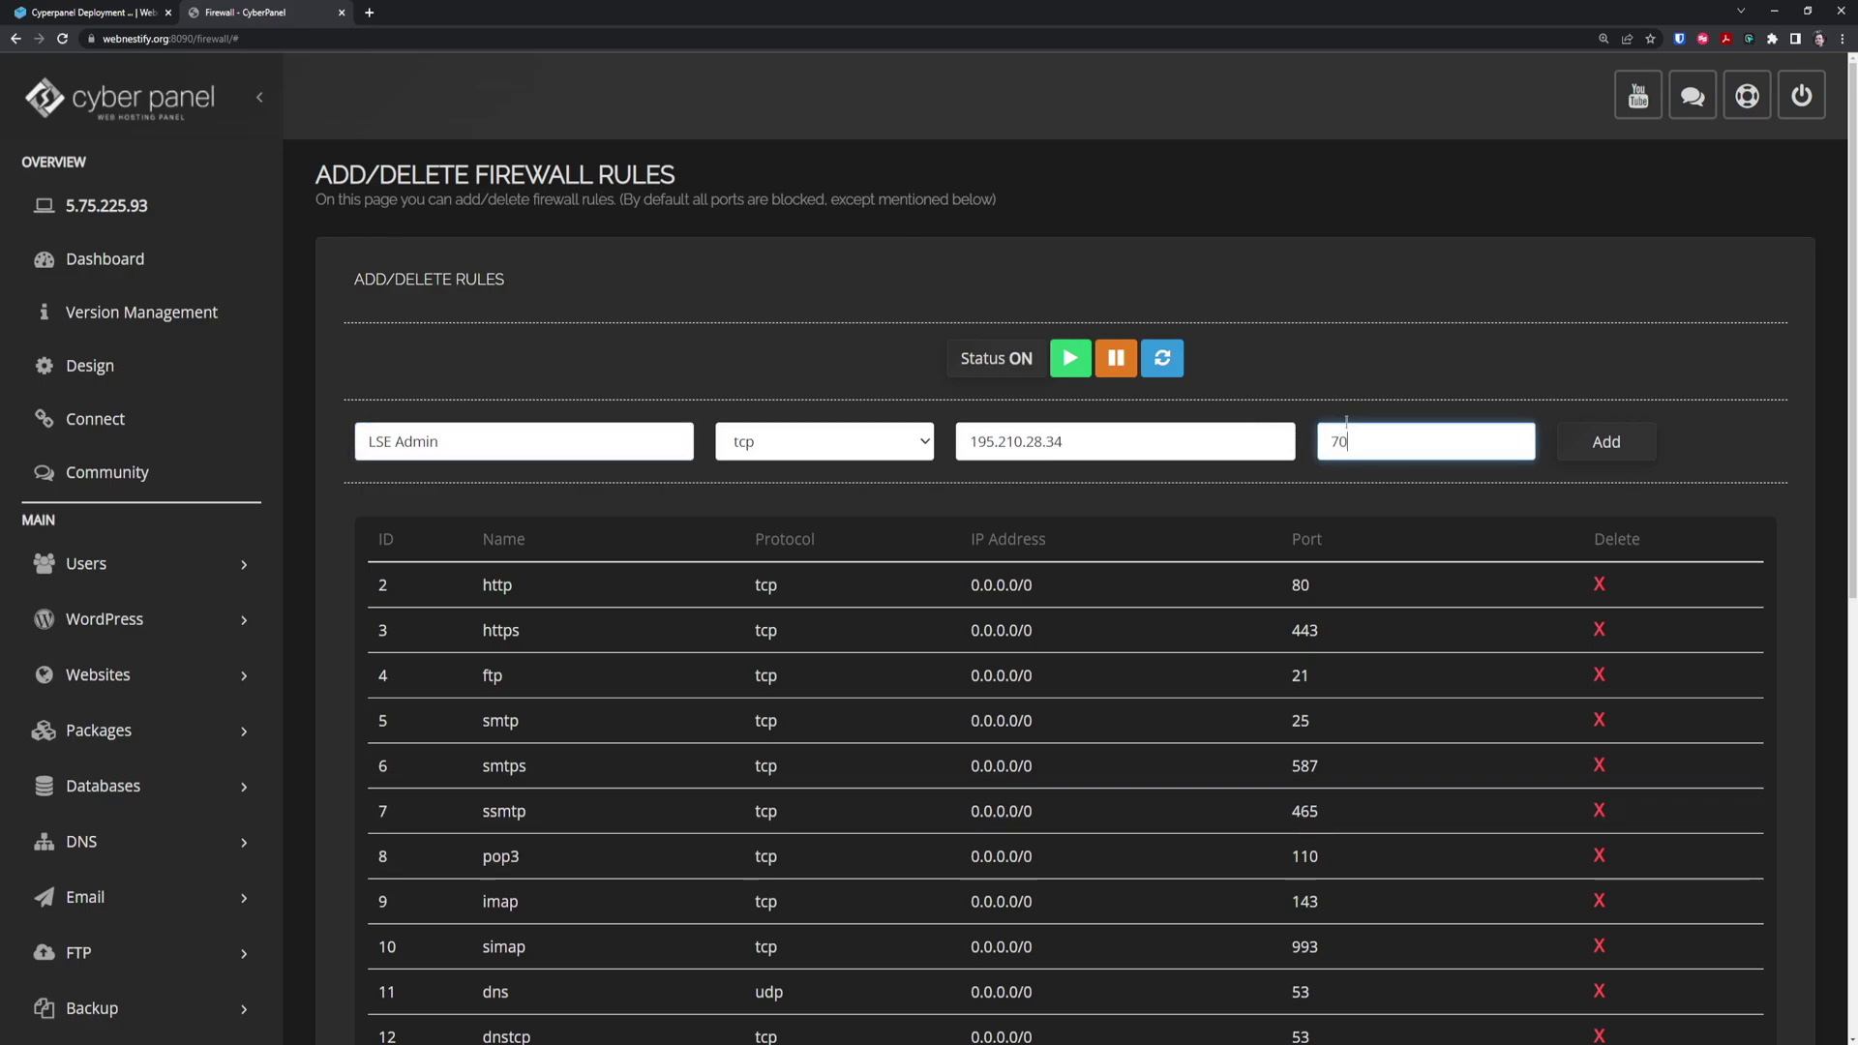
pyautogui.click(1609, 450)
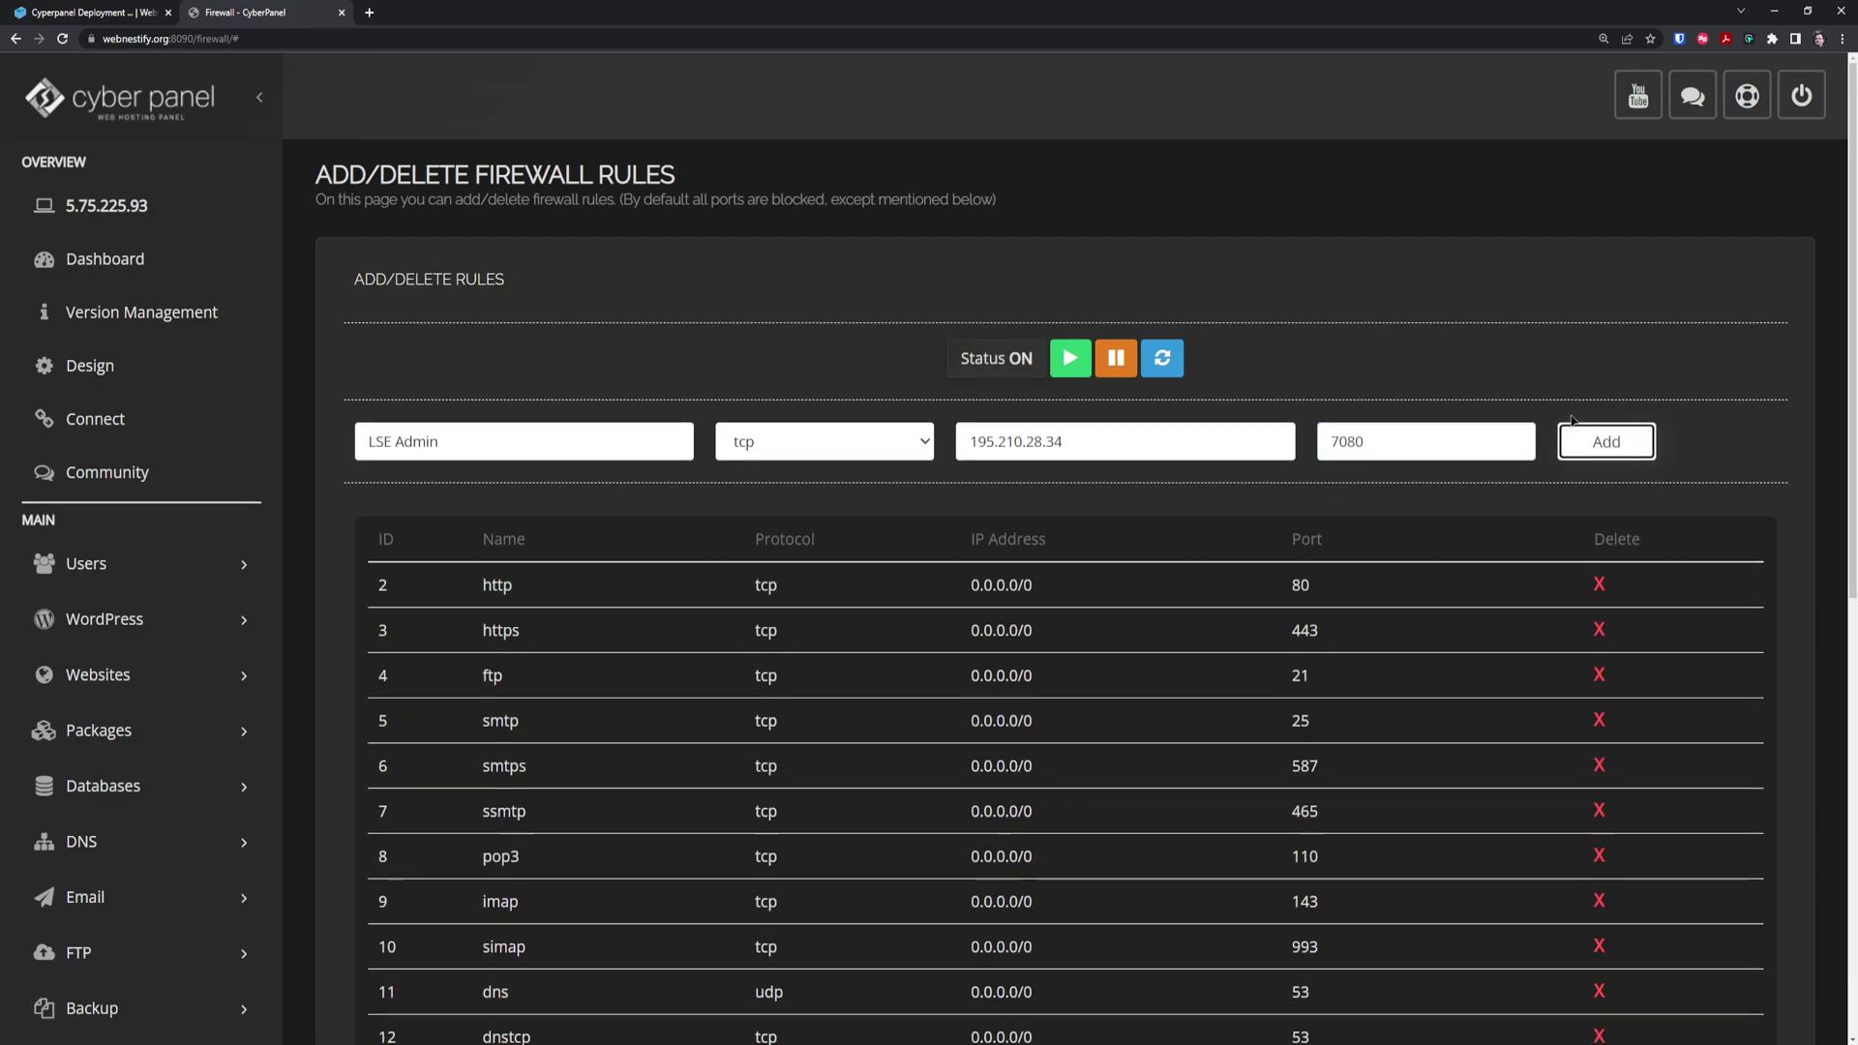
pyautogui.click(1171, 367)
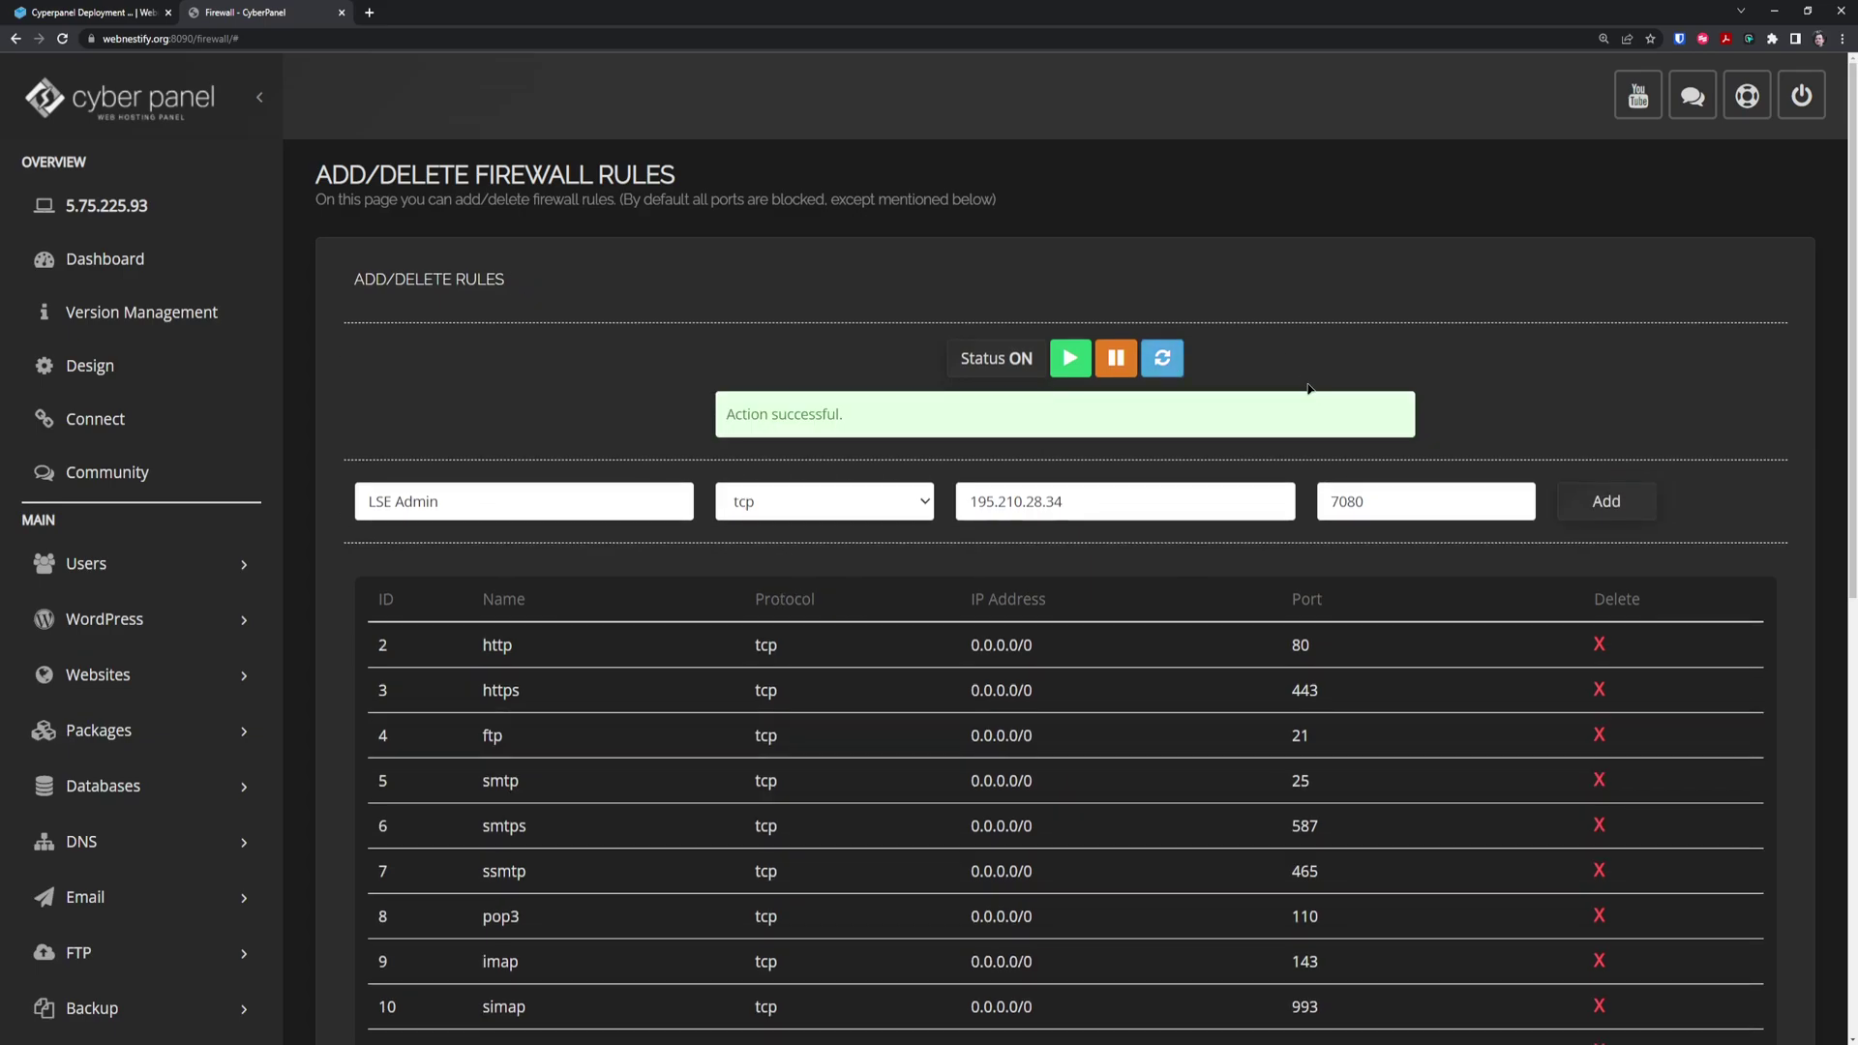
pyautogui.scroll(-5, 870, 508)
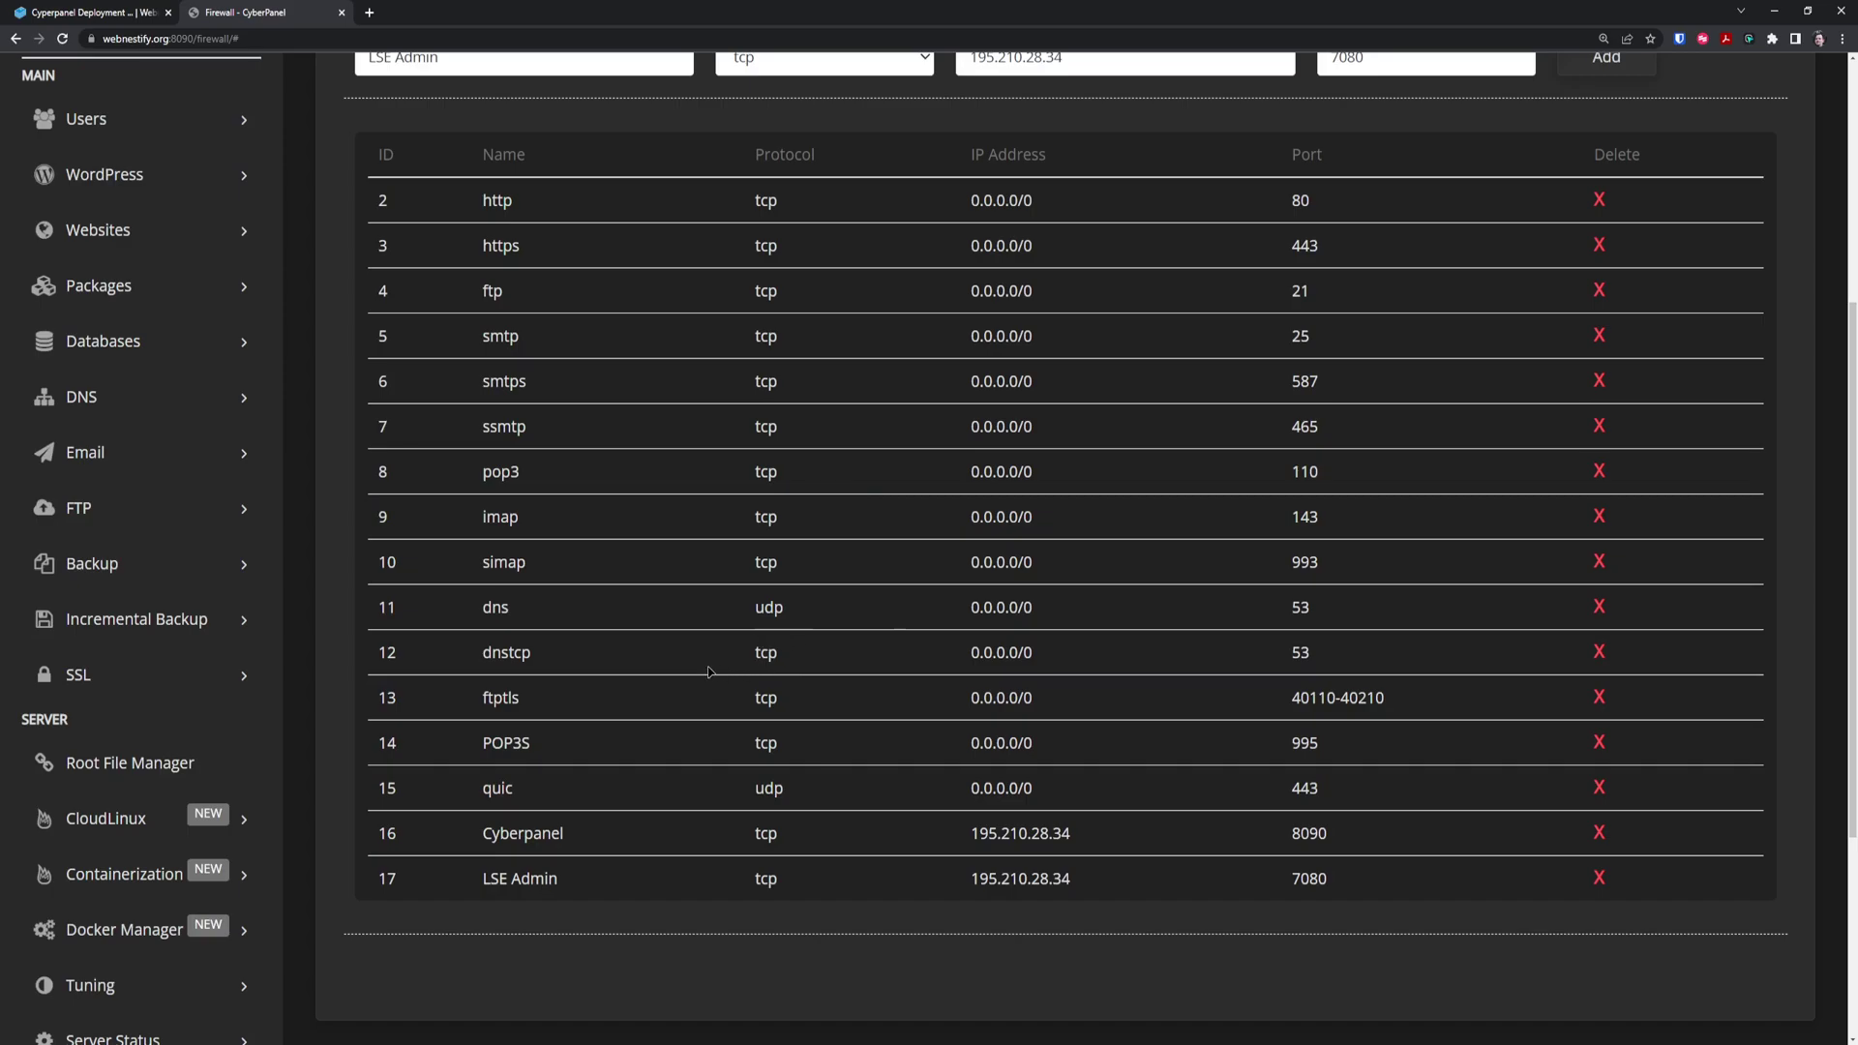
pyautogui.scroll(2, 711, 671)
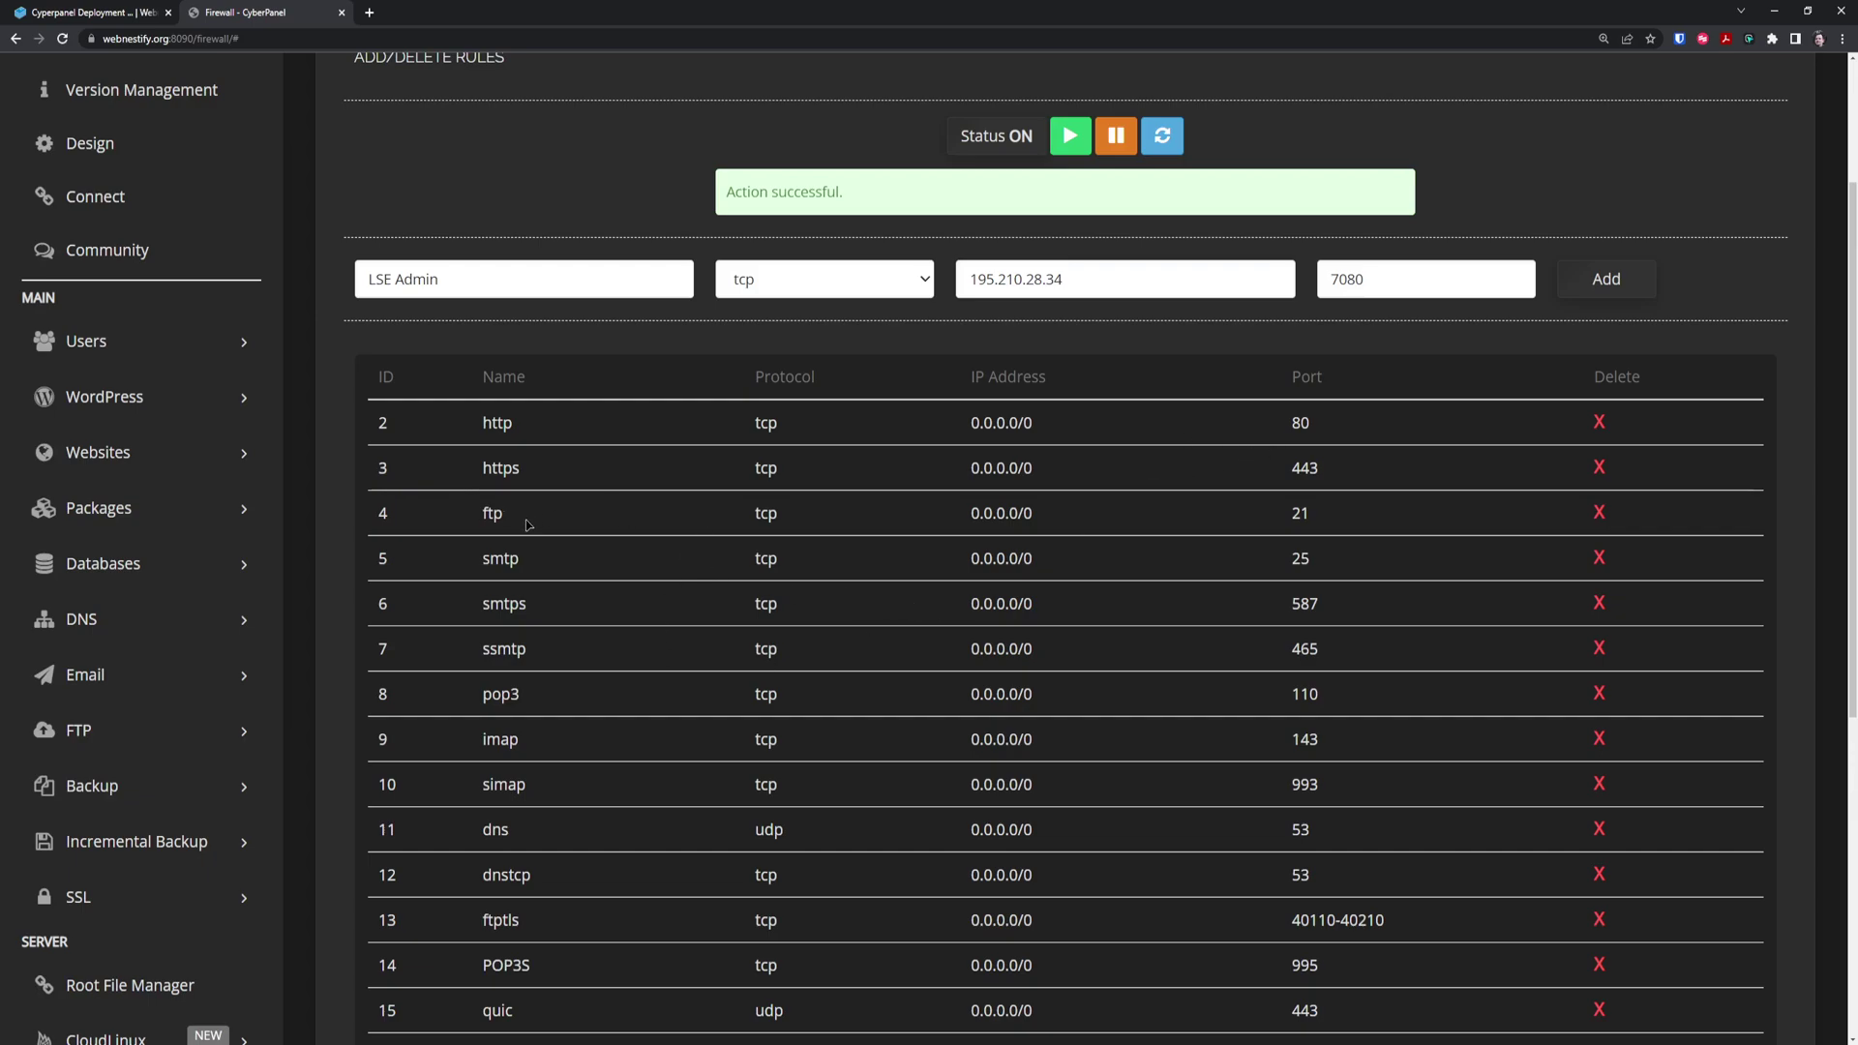
pyautogui.tripleClick(585, 263)
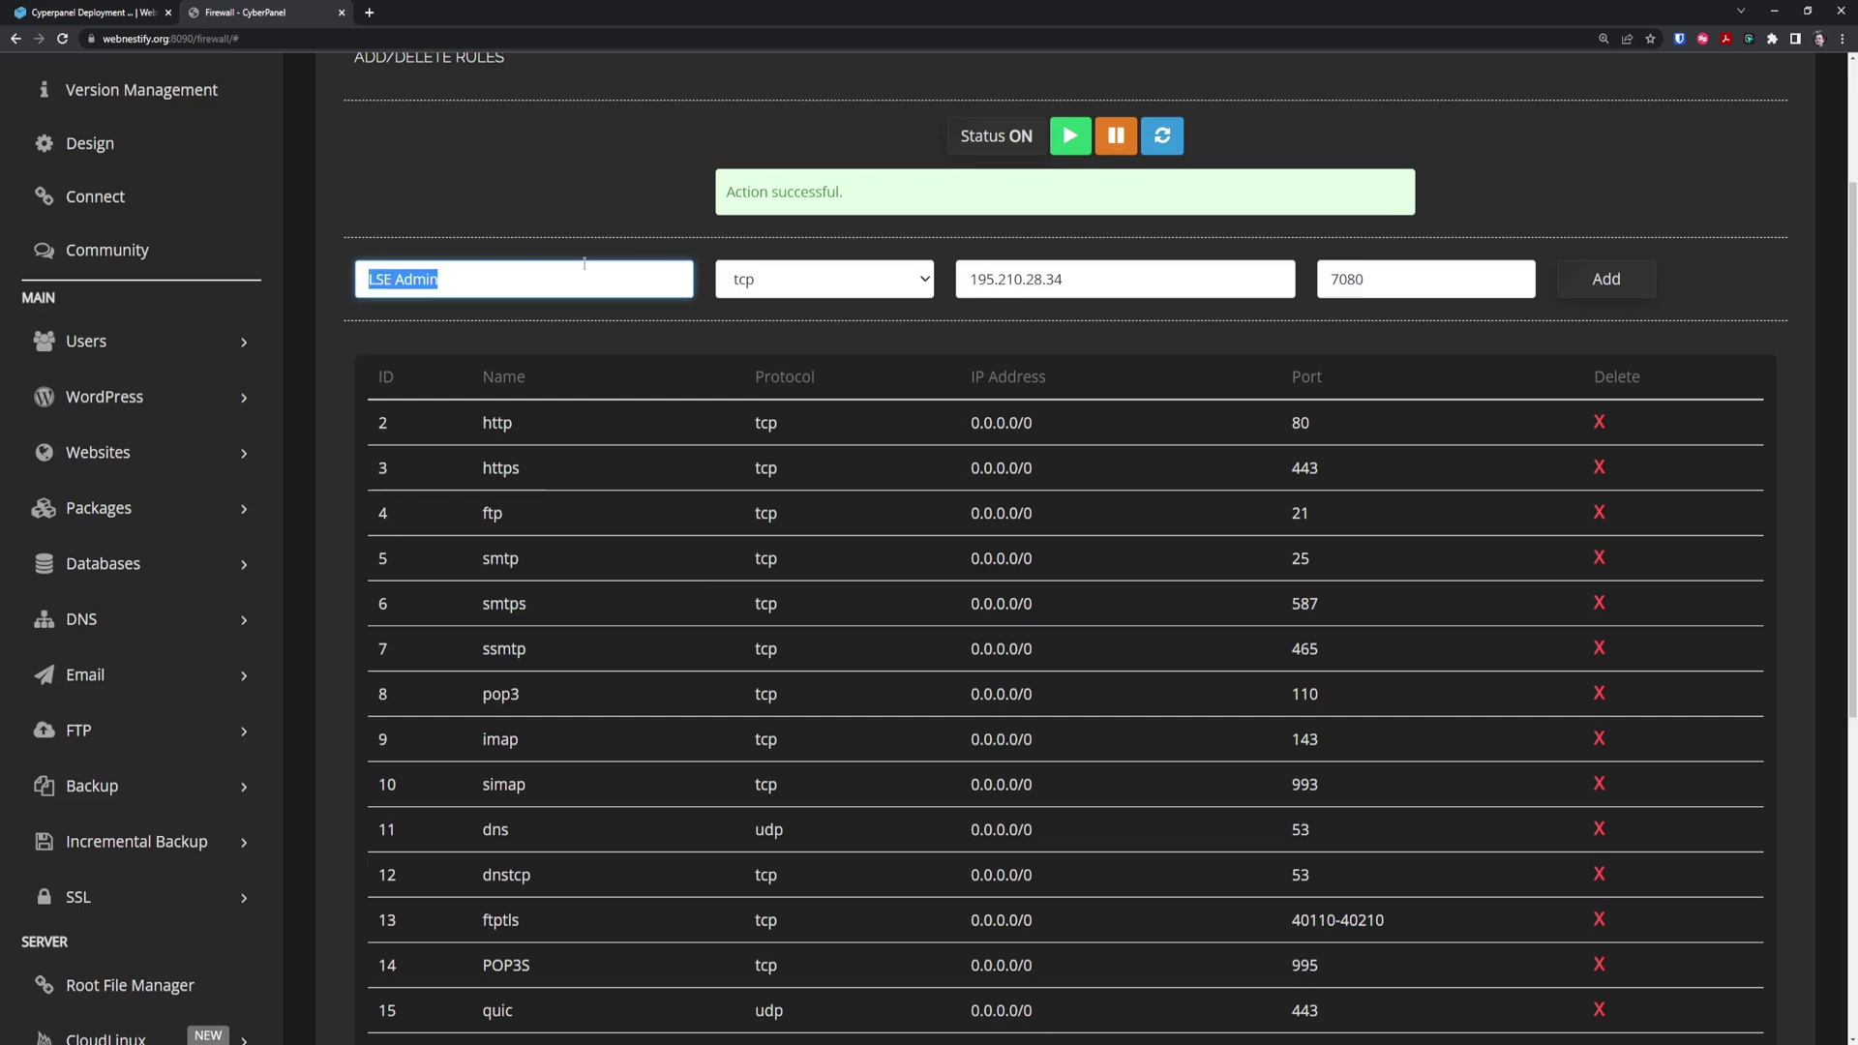
pyautogui.write('M')
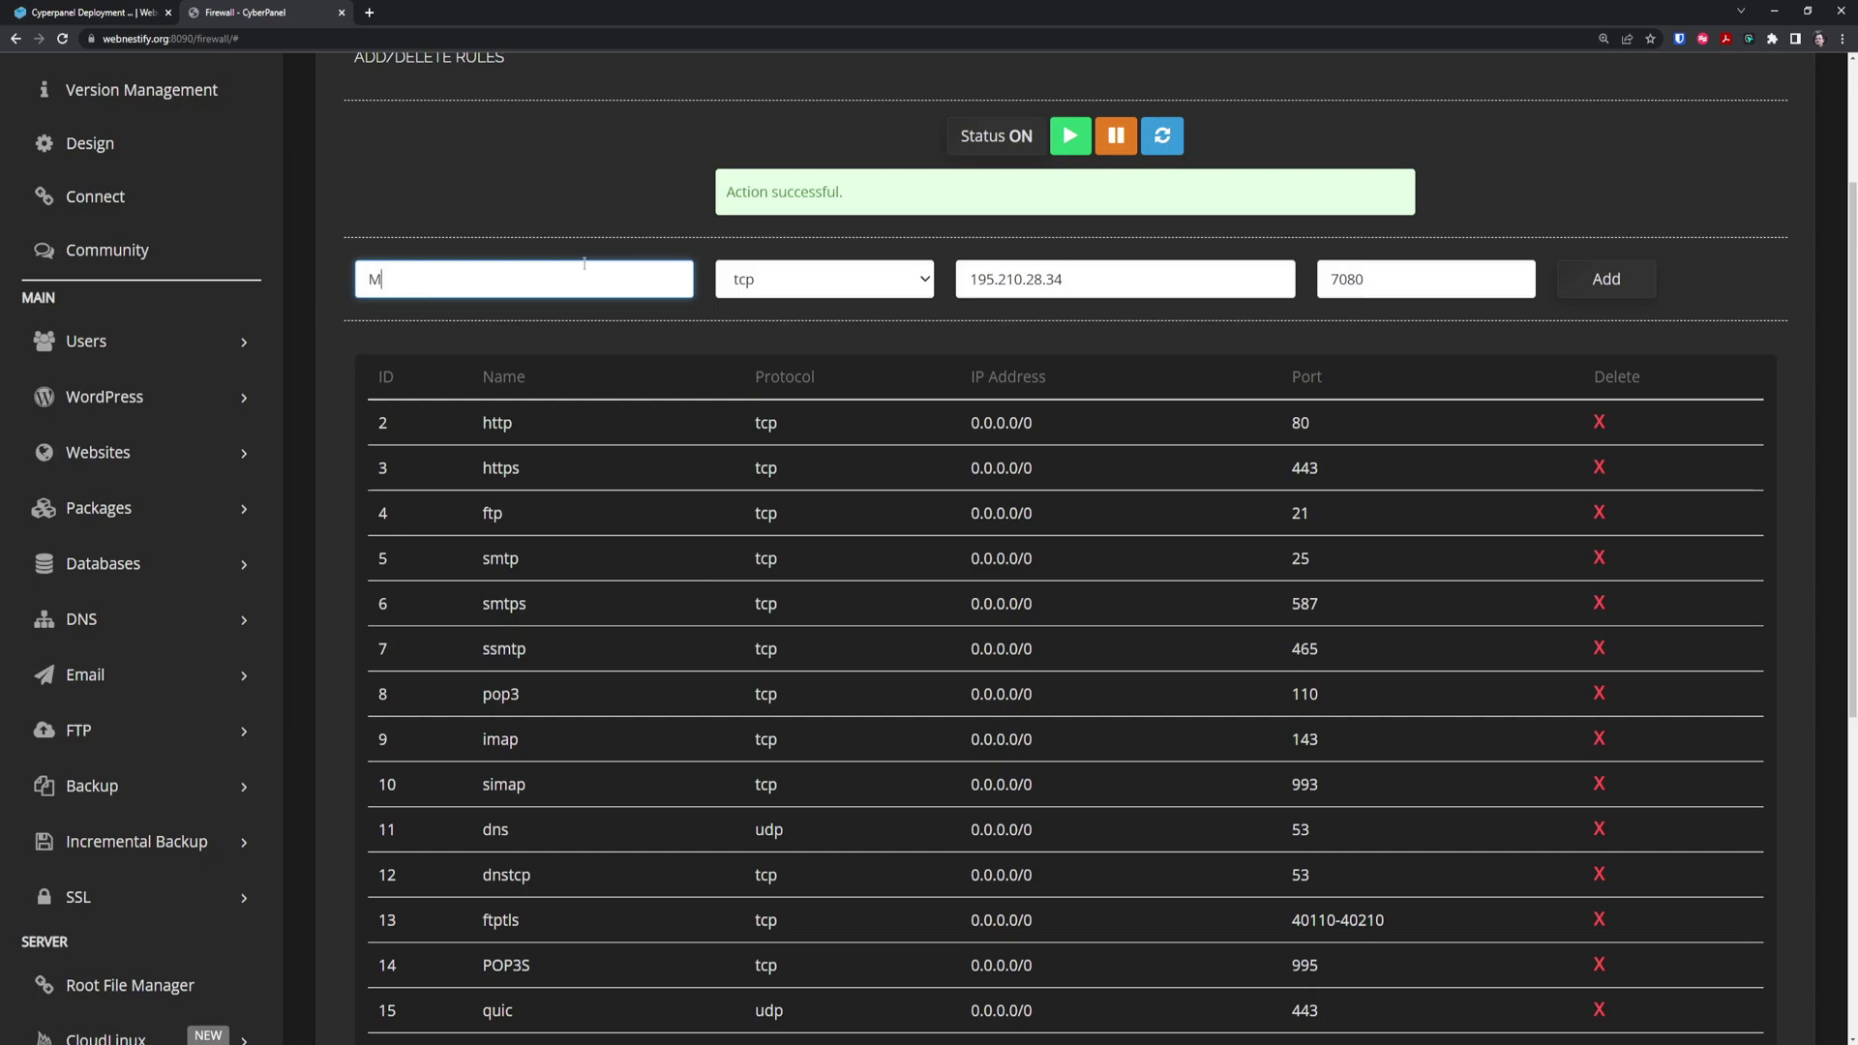
pyautogui.write('y FTP')
pyautogui.click(1072, 277)
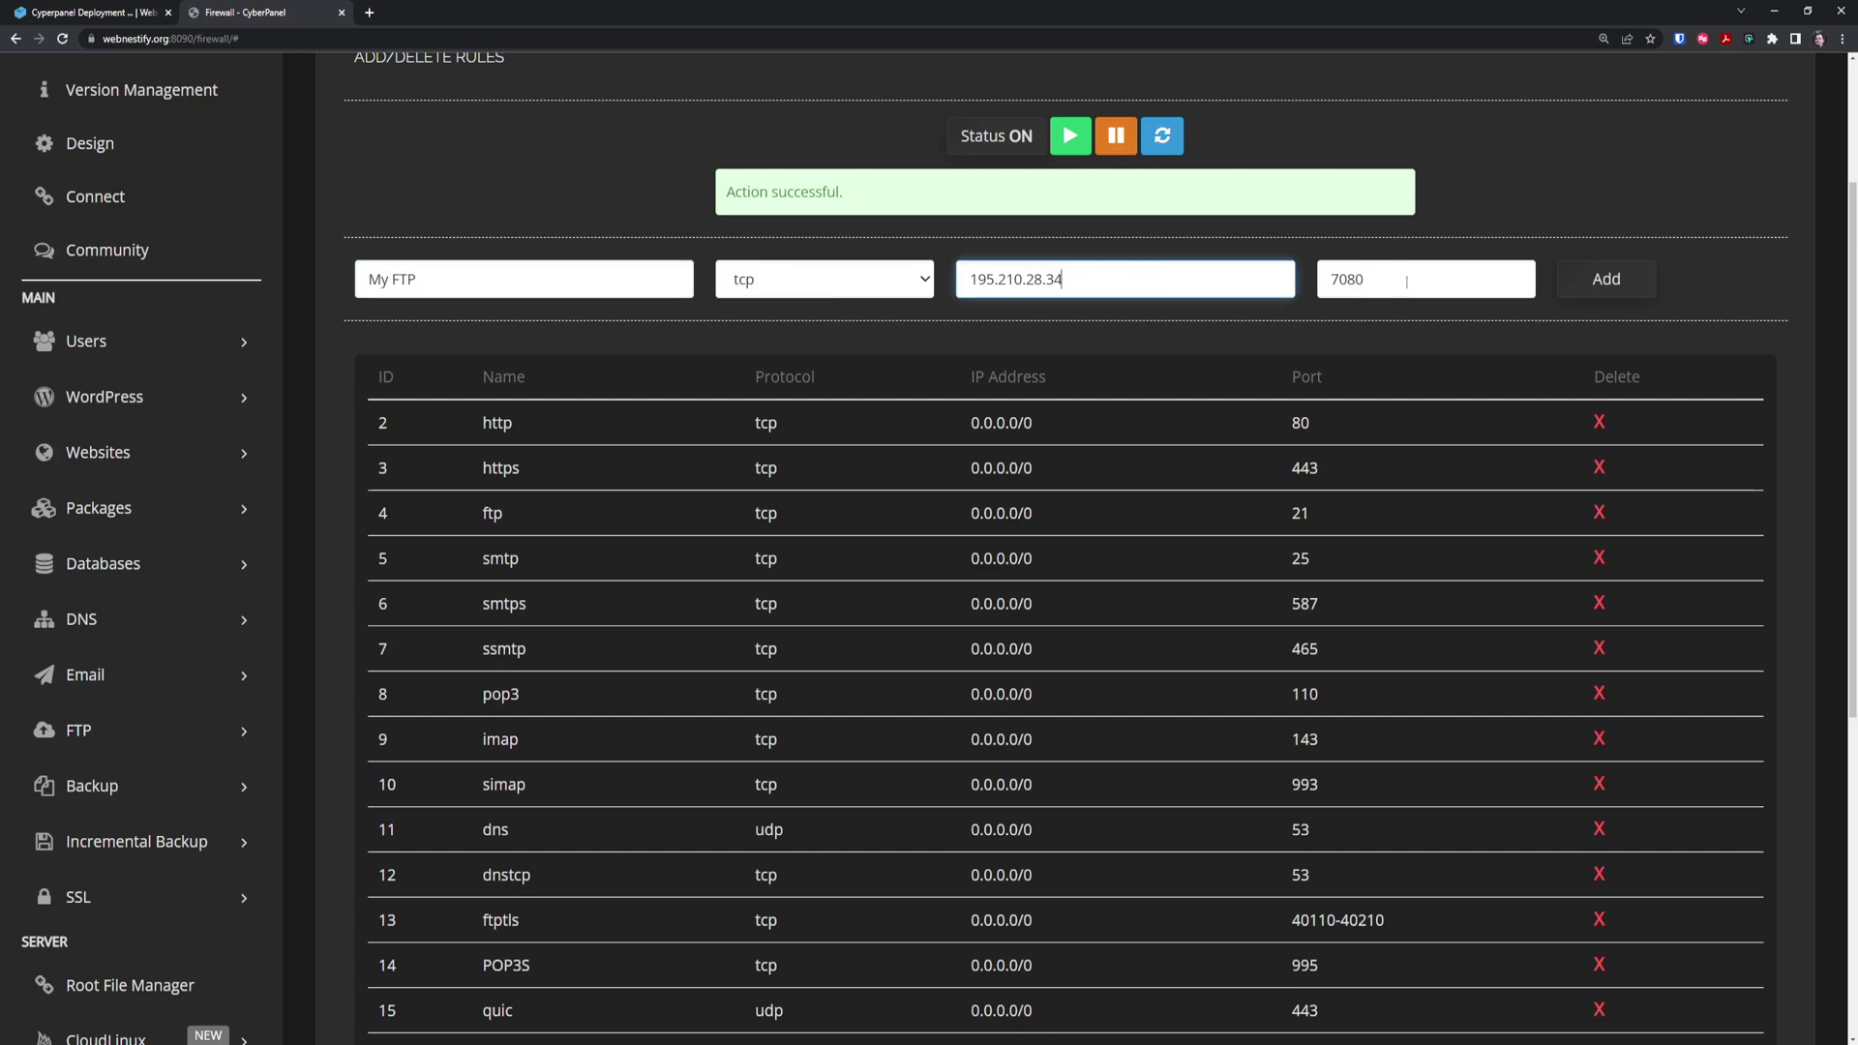
pyautogui.press('Tab')
pyautogui.write('21')
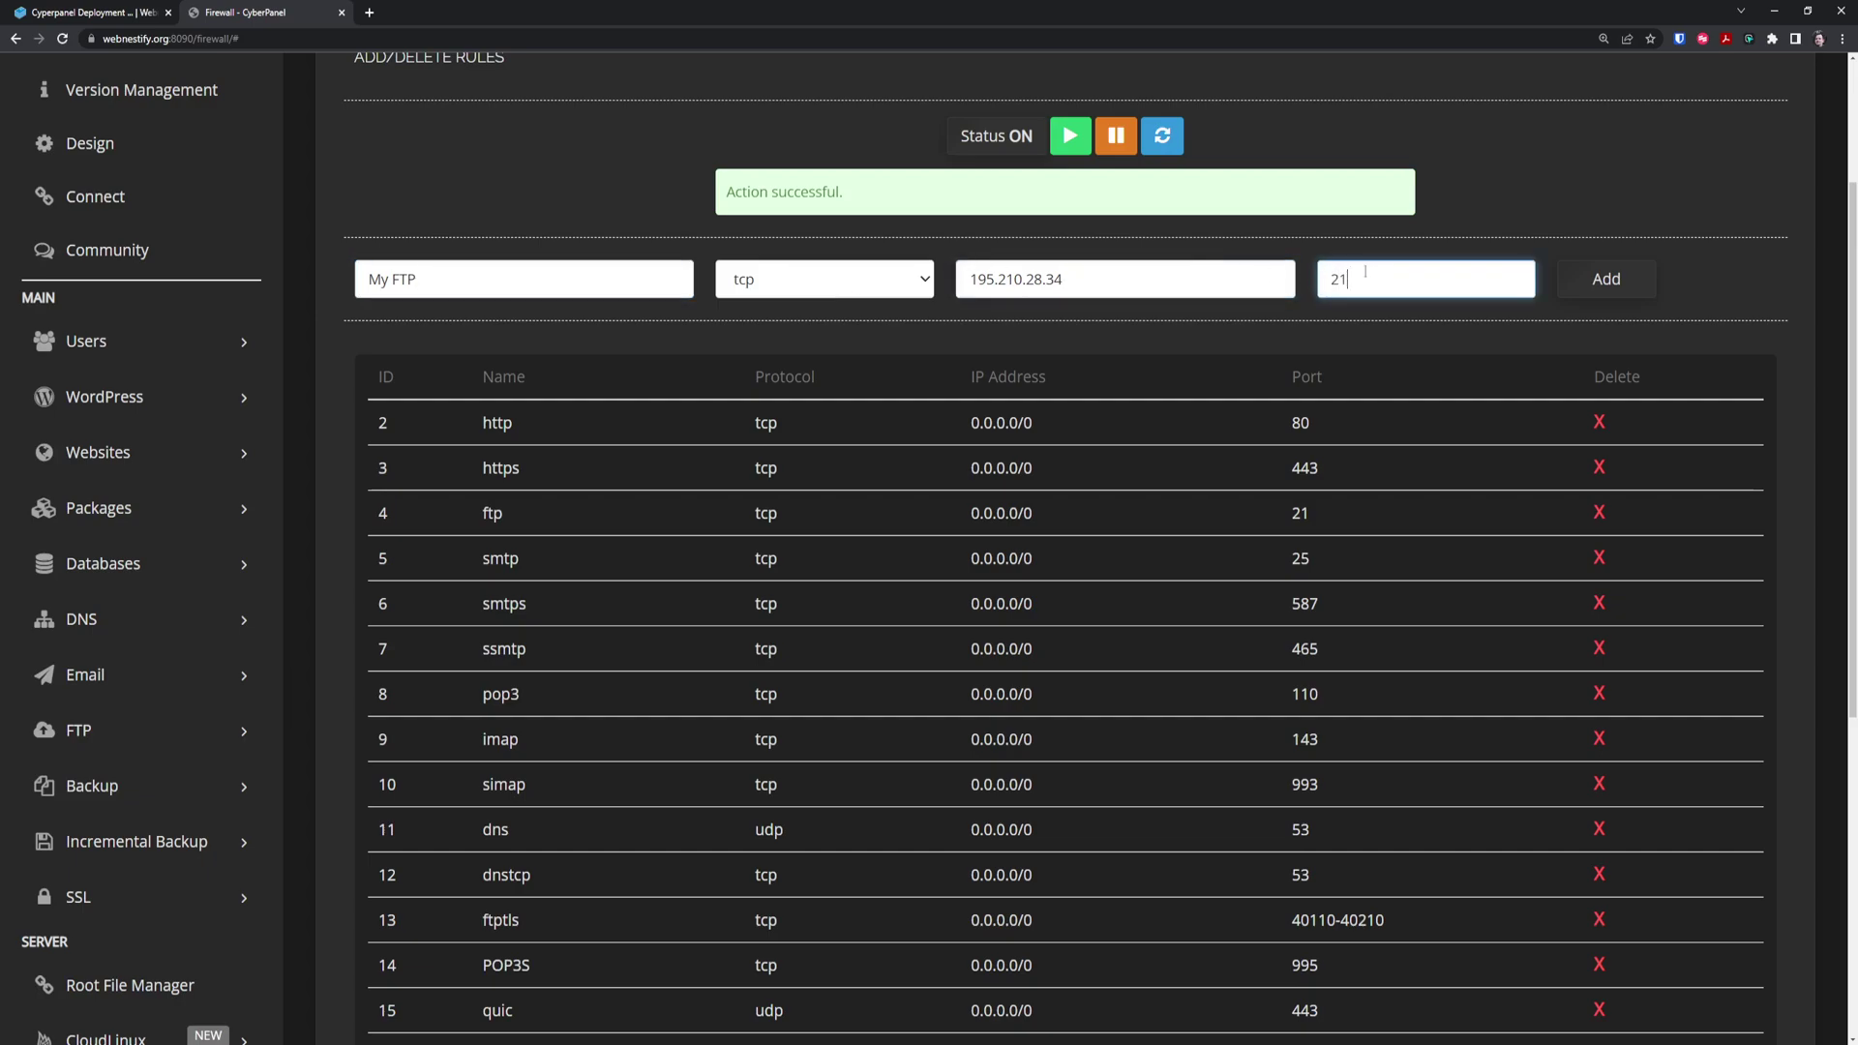
pyautogui.click(1612, 281)
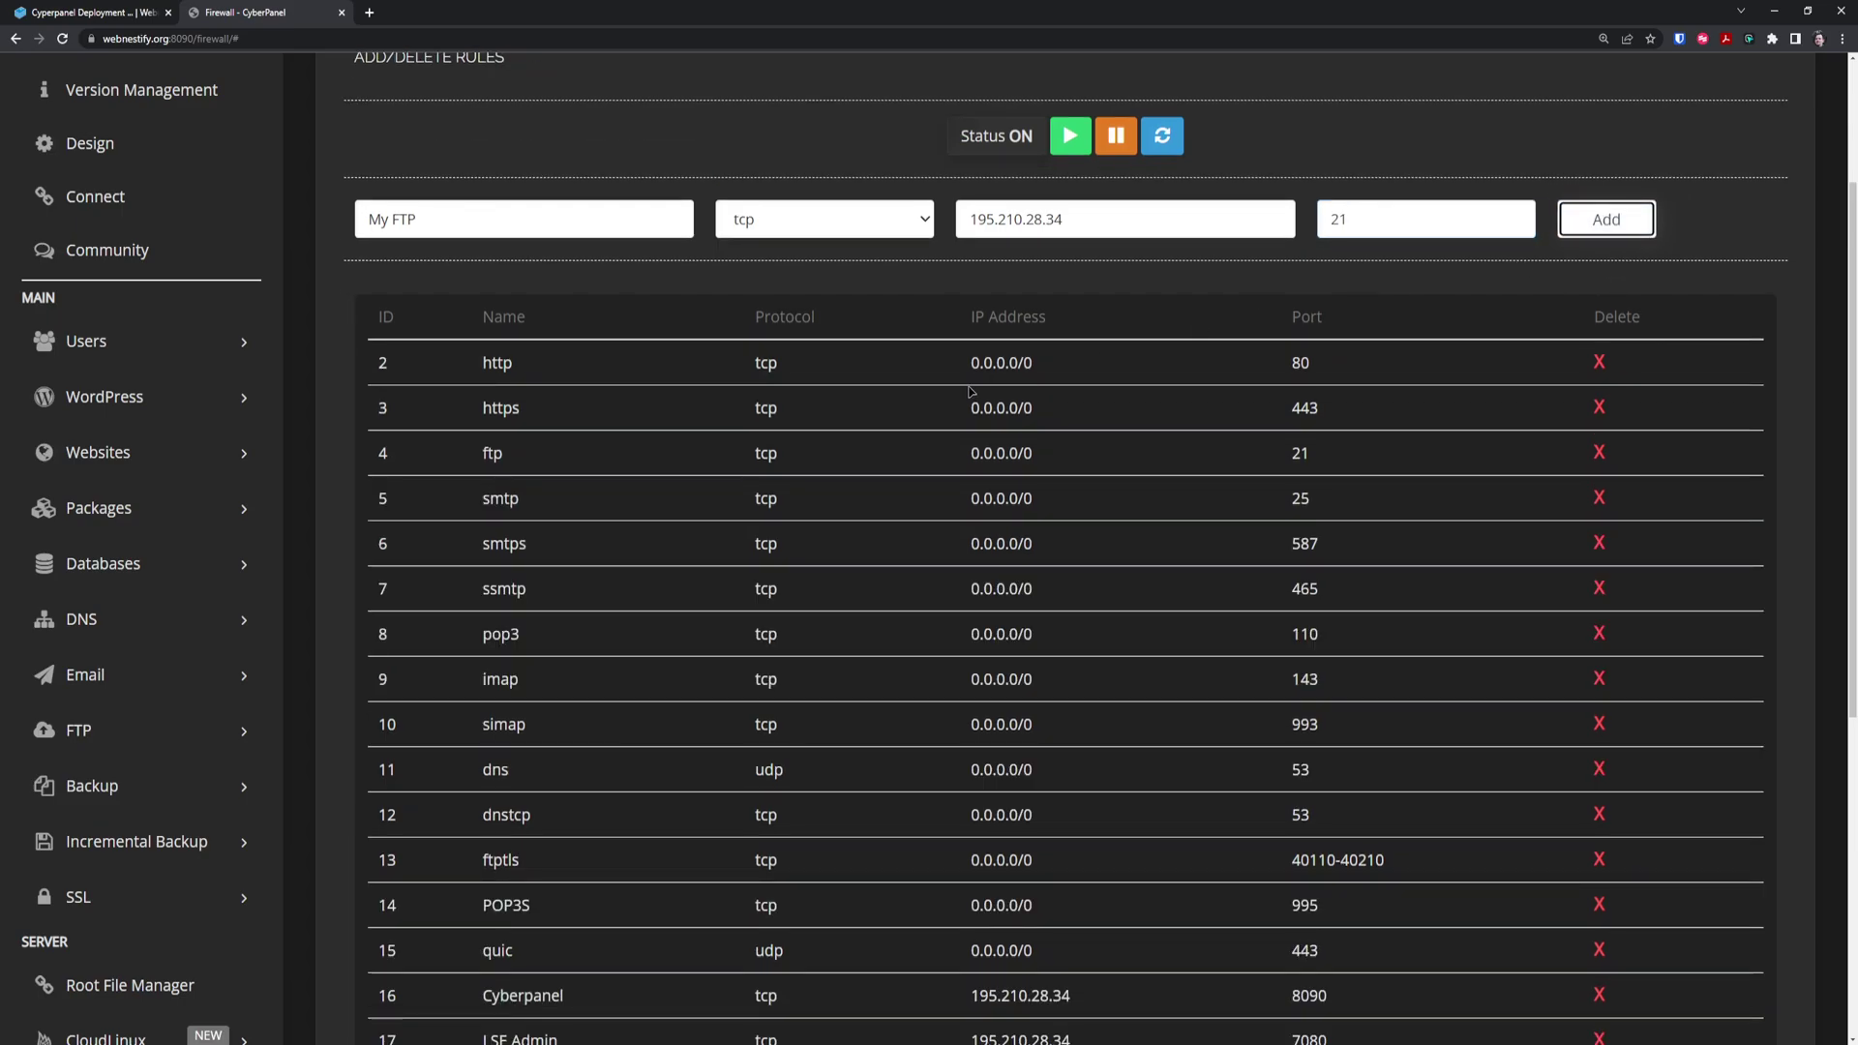
# Delete the public ftp rule with ID 4
pyautogui.moveTo(466, 451); pyautogui.dragTo(1325, 447)
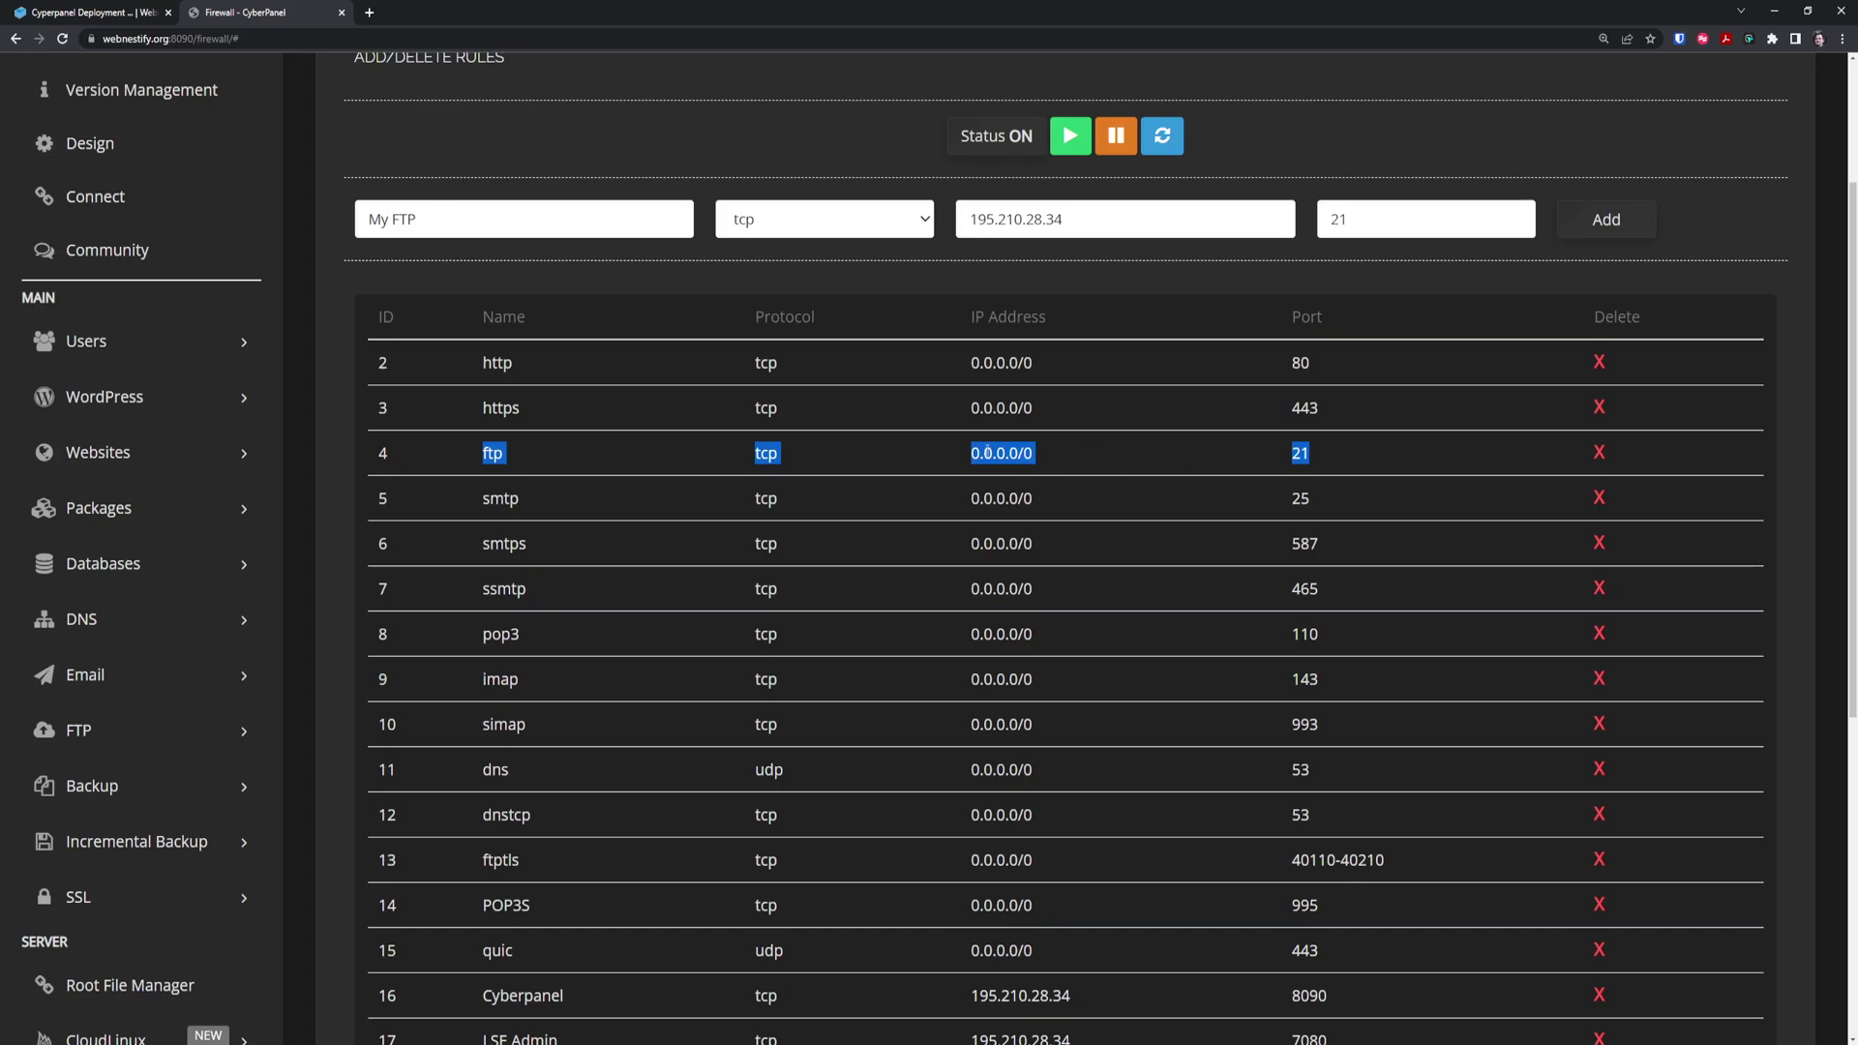
pyautogui.click(1311, 468)
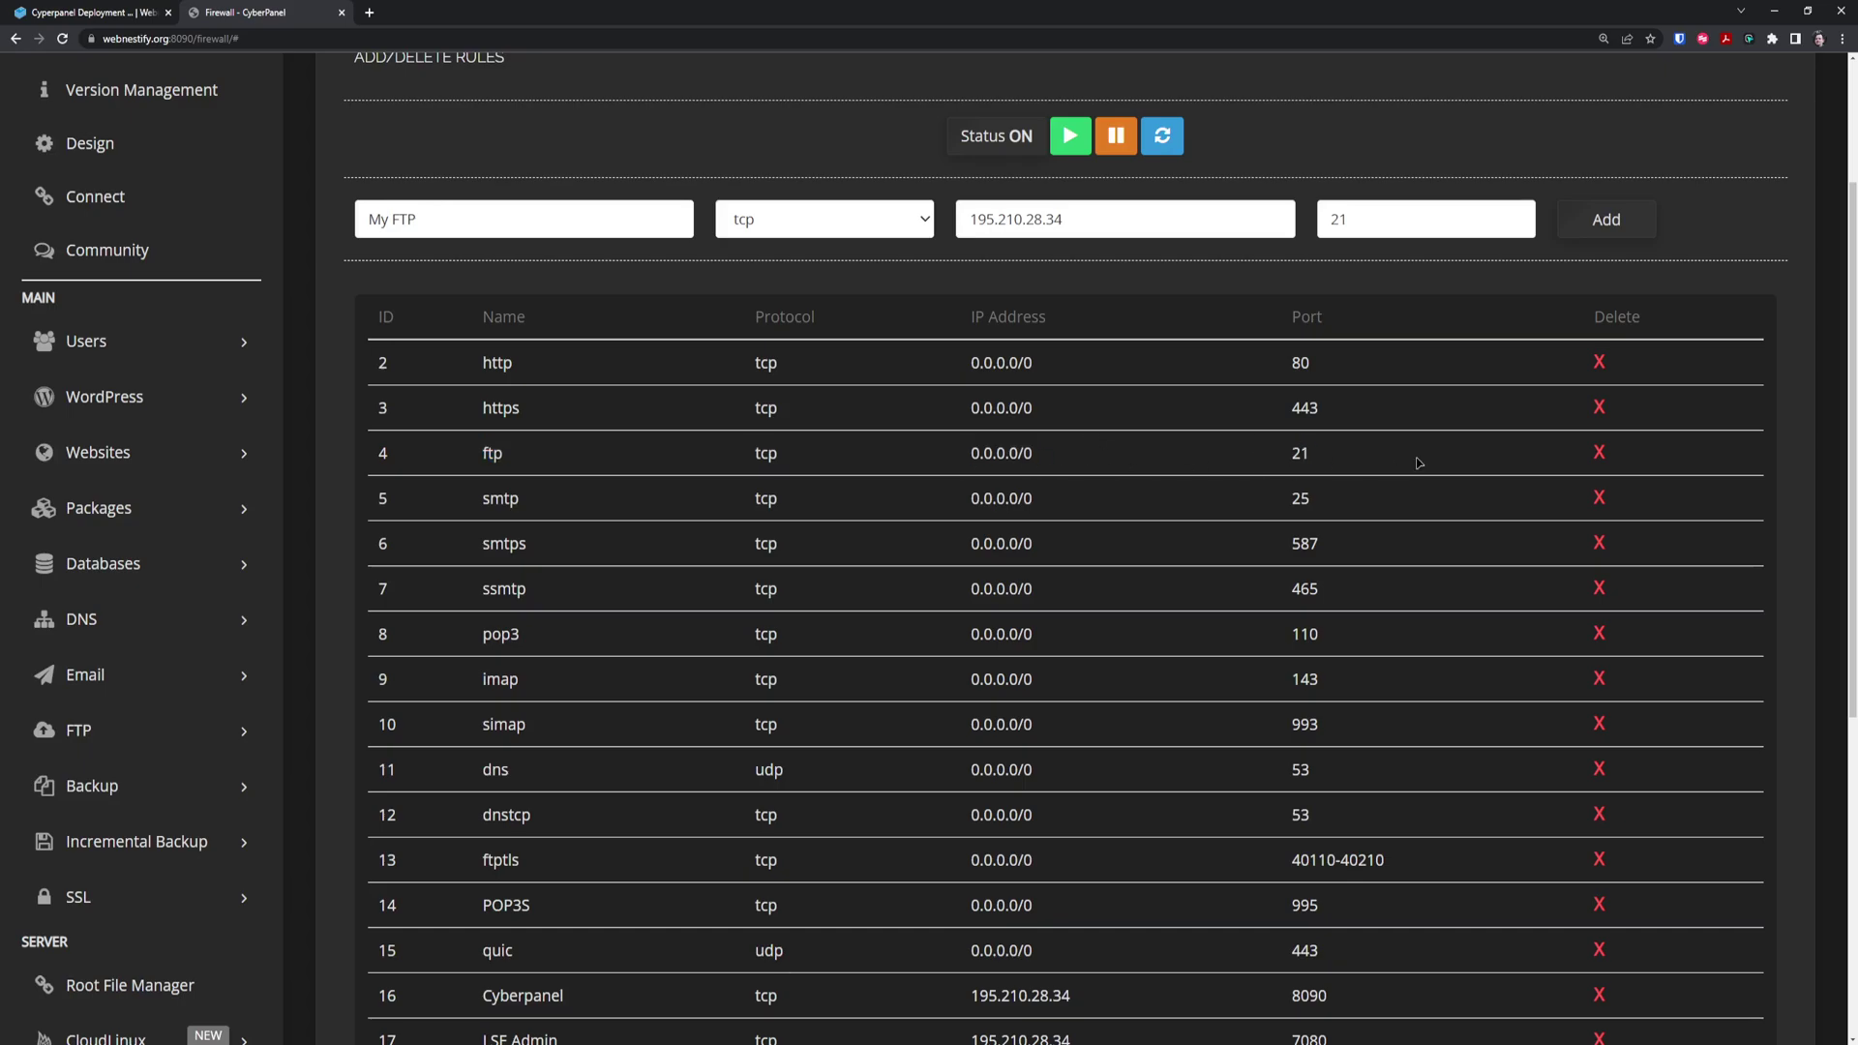
pyautogui.click(1600, 453)
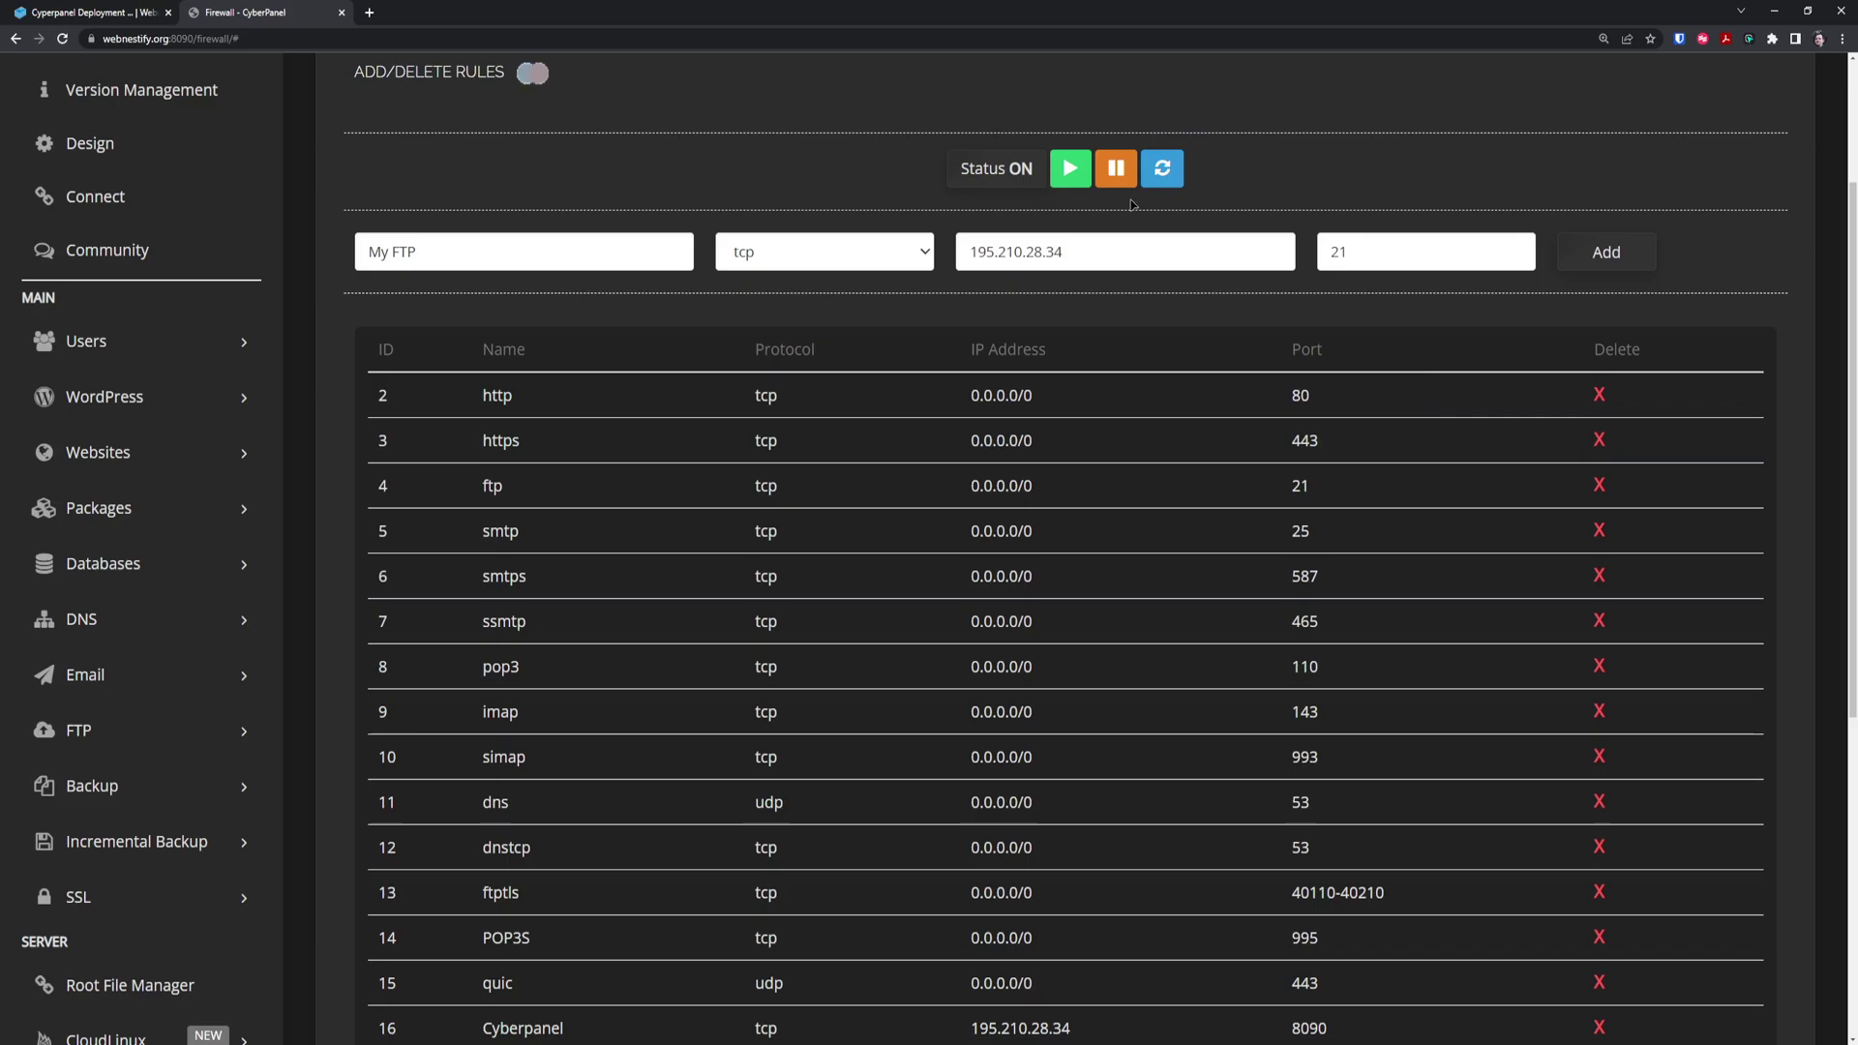
pyautogui.scroll(3, 1174, 141)
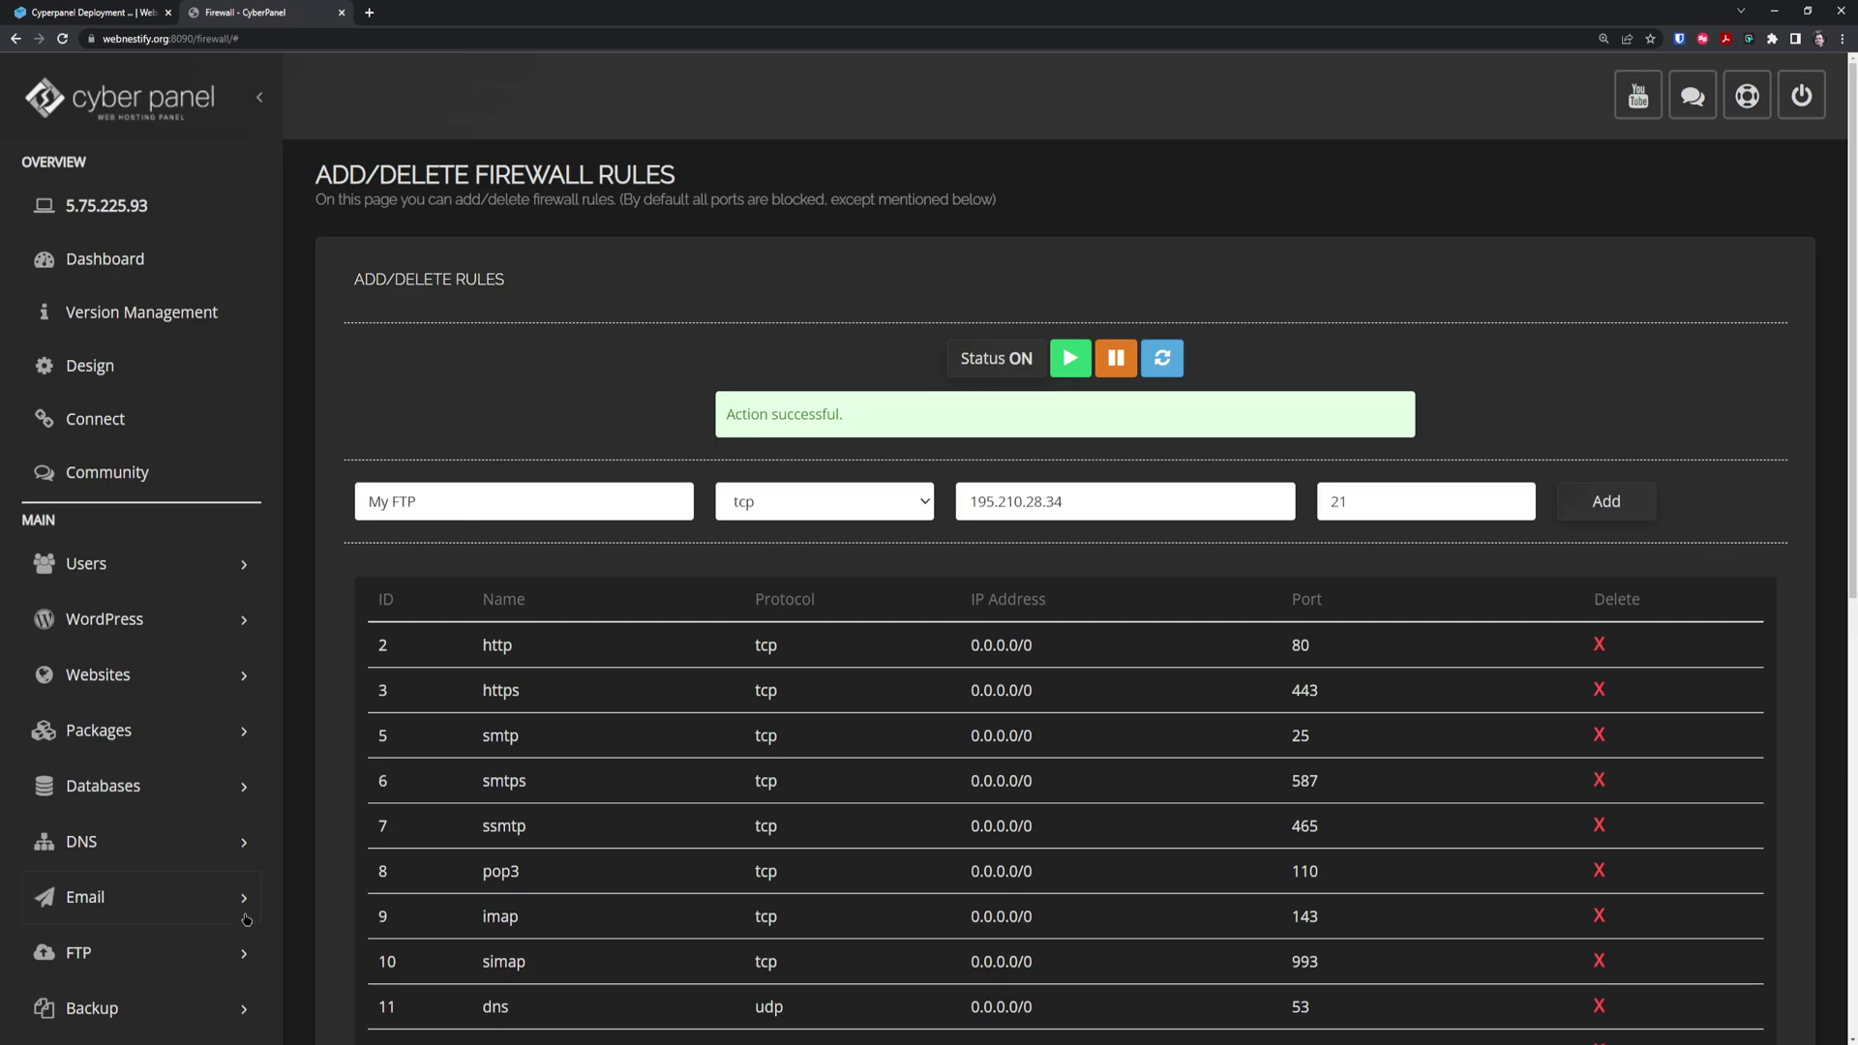
# Copy the sh /usr/local/lsws/admin/misc/admpass.sh command from the deployment guide
pyautogui.click(96, 17)
pyautogui.scroll(-2, 996, 803)
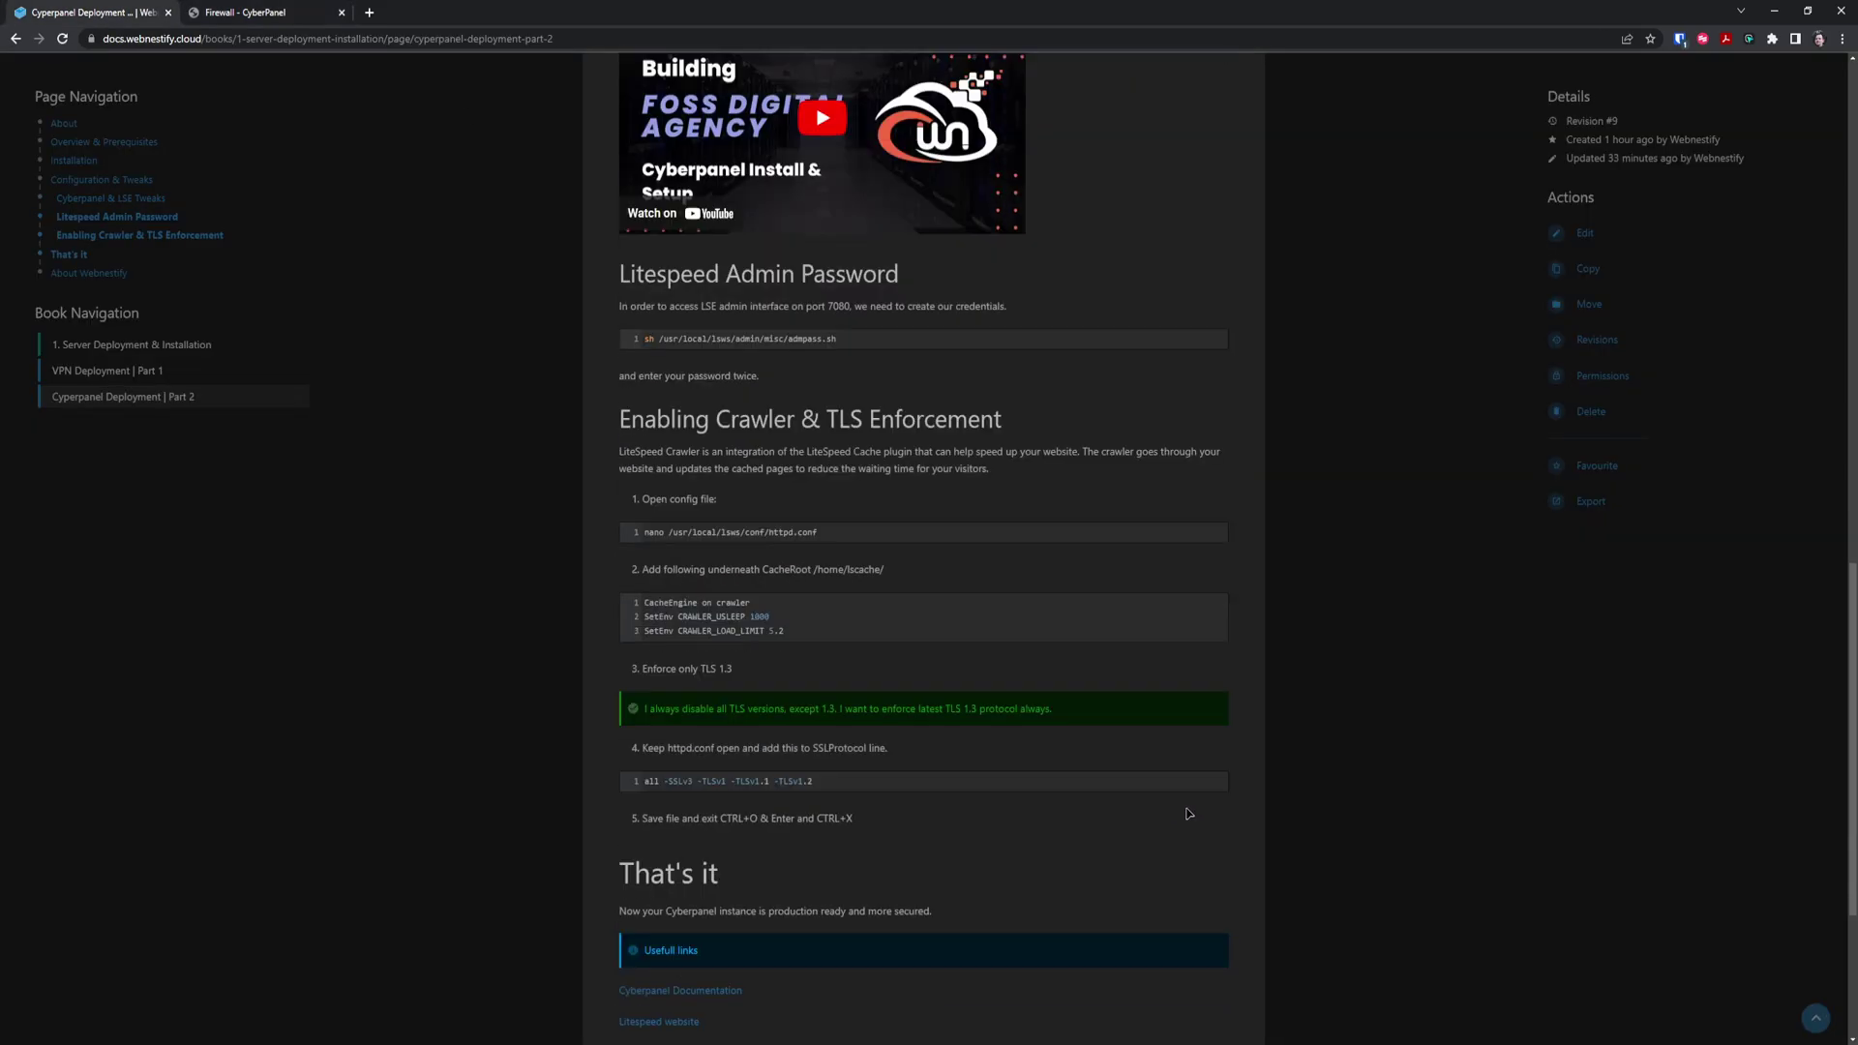
pyautogui.scroll(2, 1098, 818)
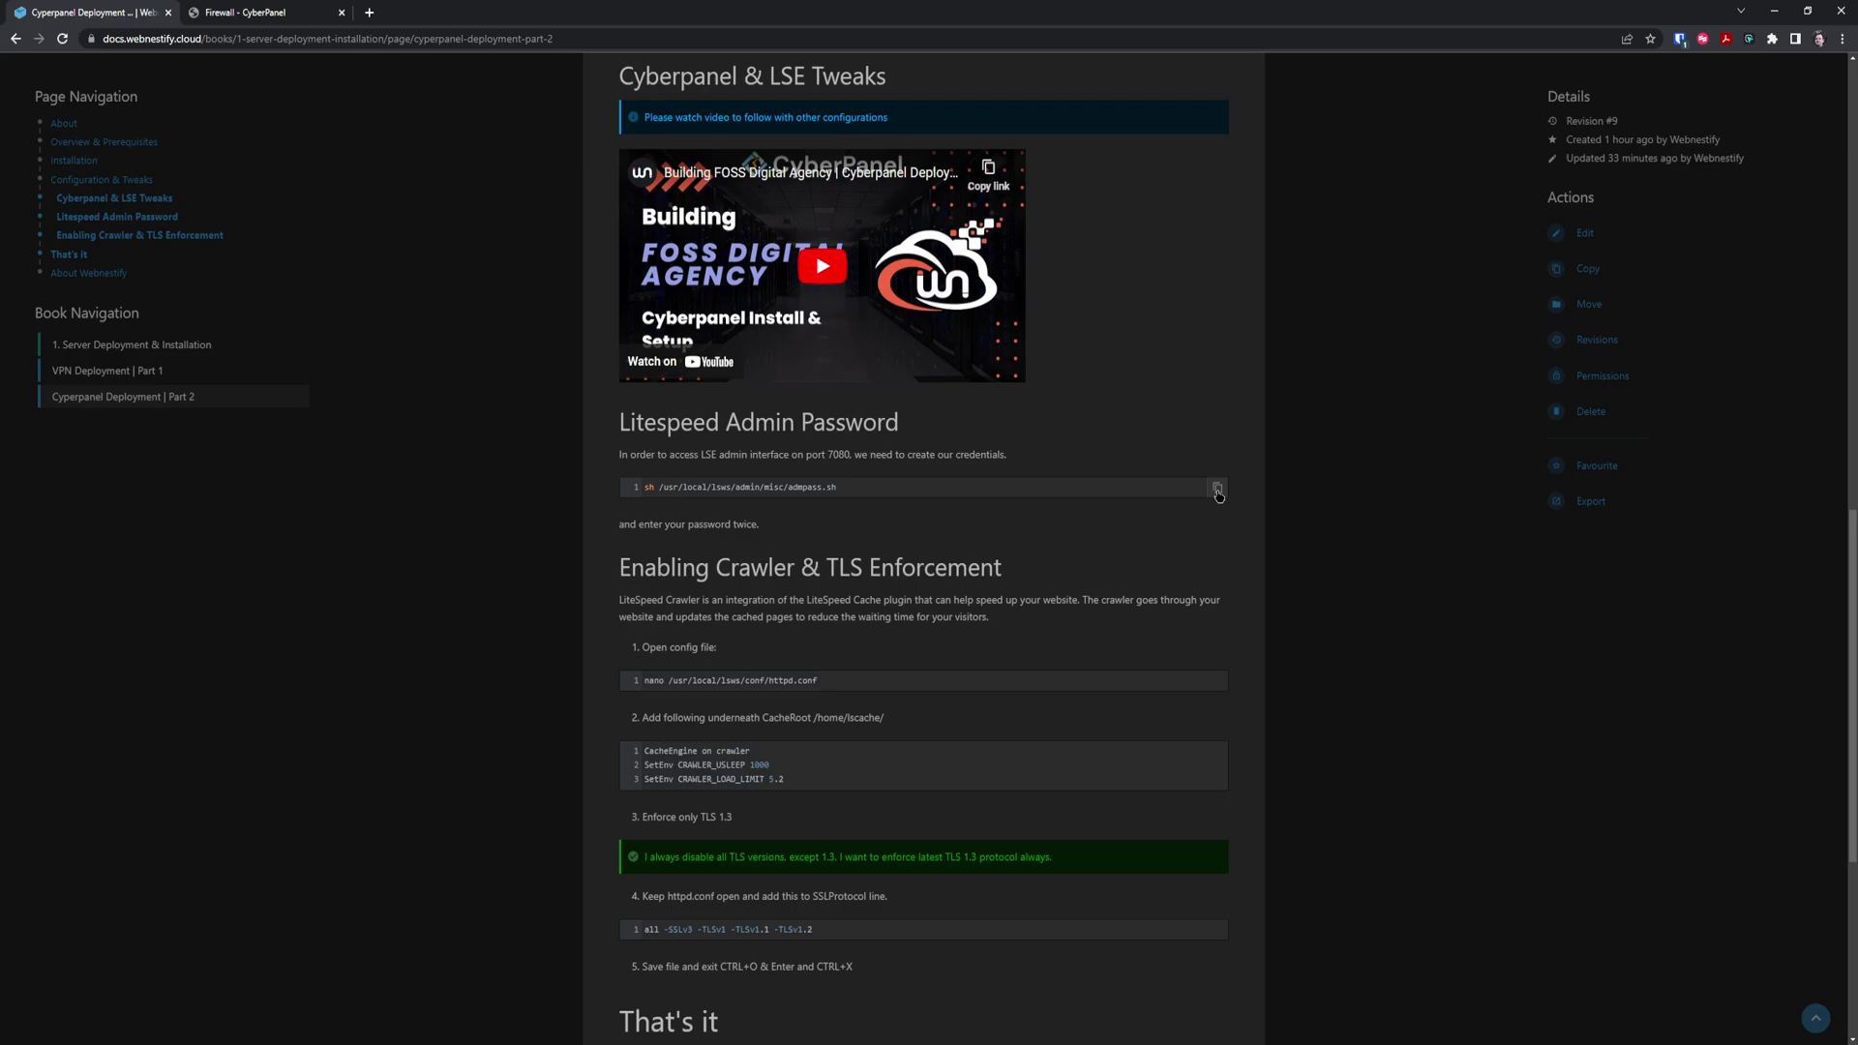
pyautogui.click(1219, 492)
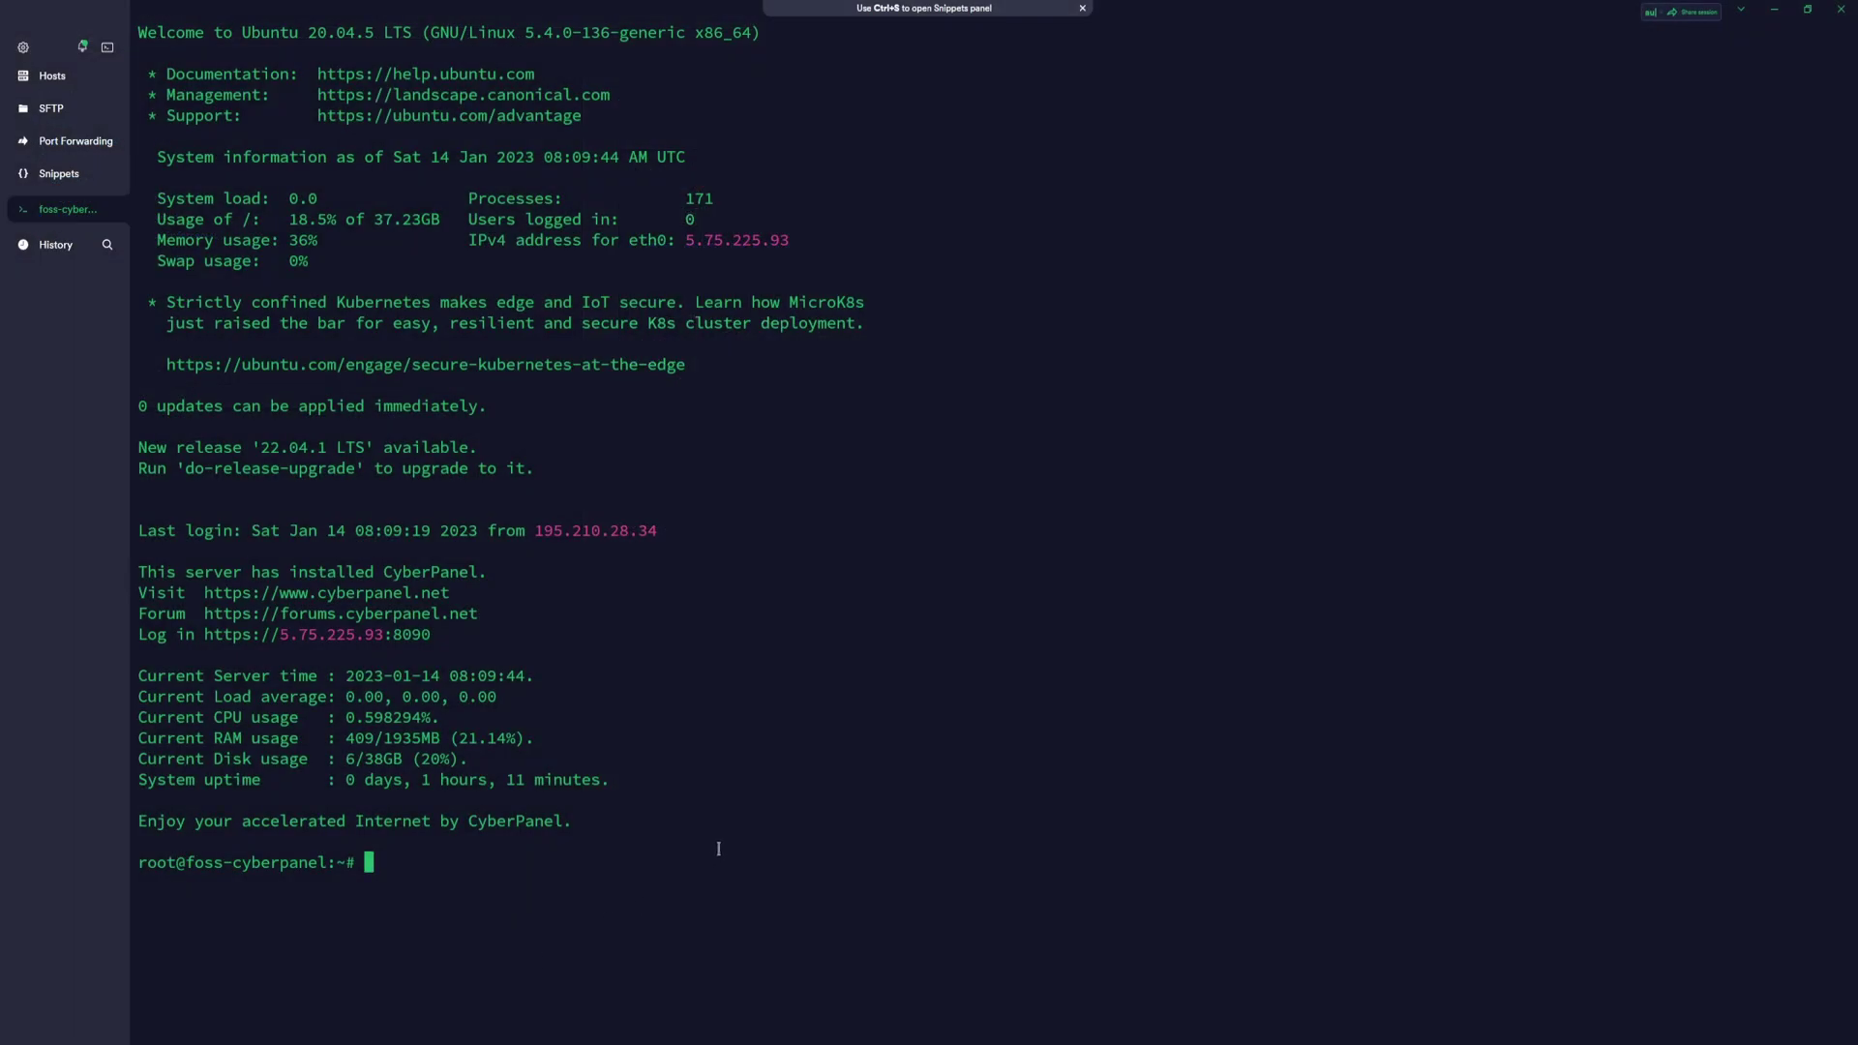
# Run admpass.sh to set LiteSpeed admin user 'example' with a new password, then copy IP 5.75.225.93
pyautogui.hotkey('ctrl', 'shift', 'v')
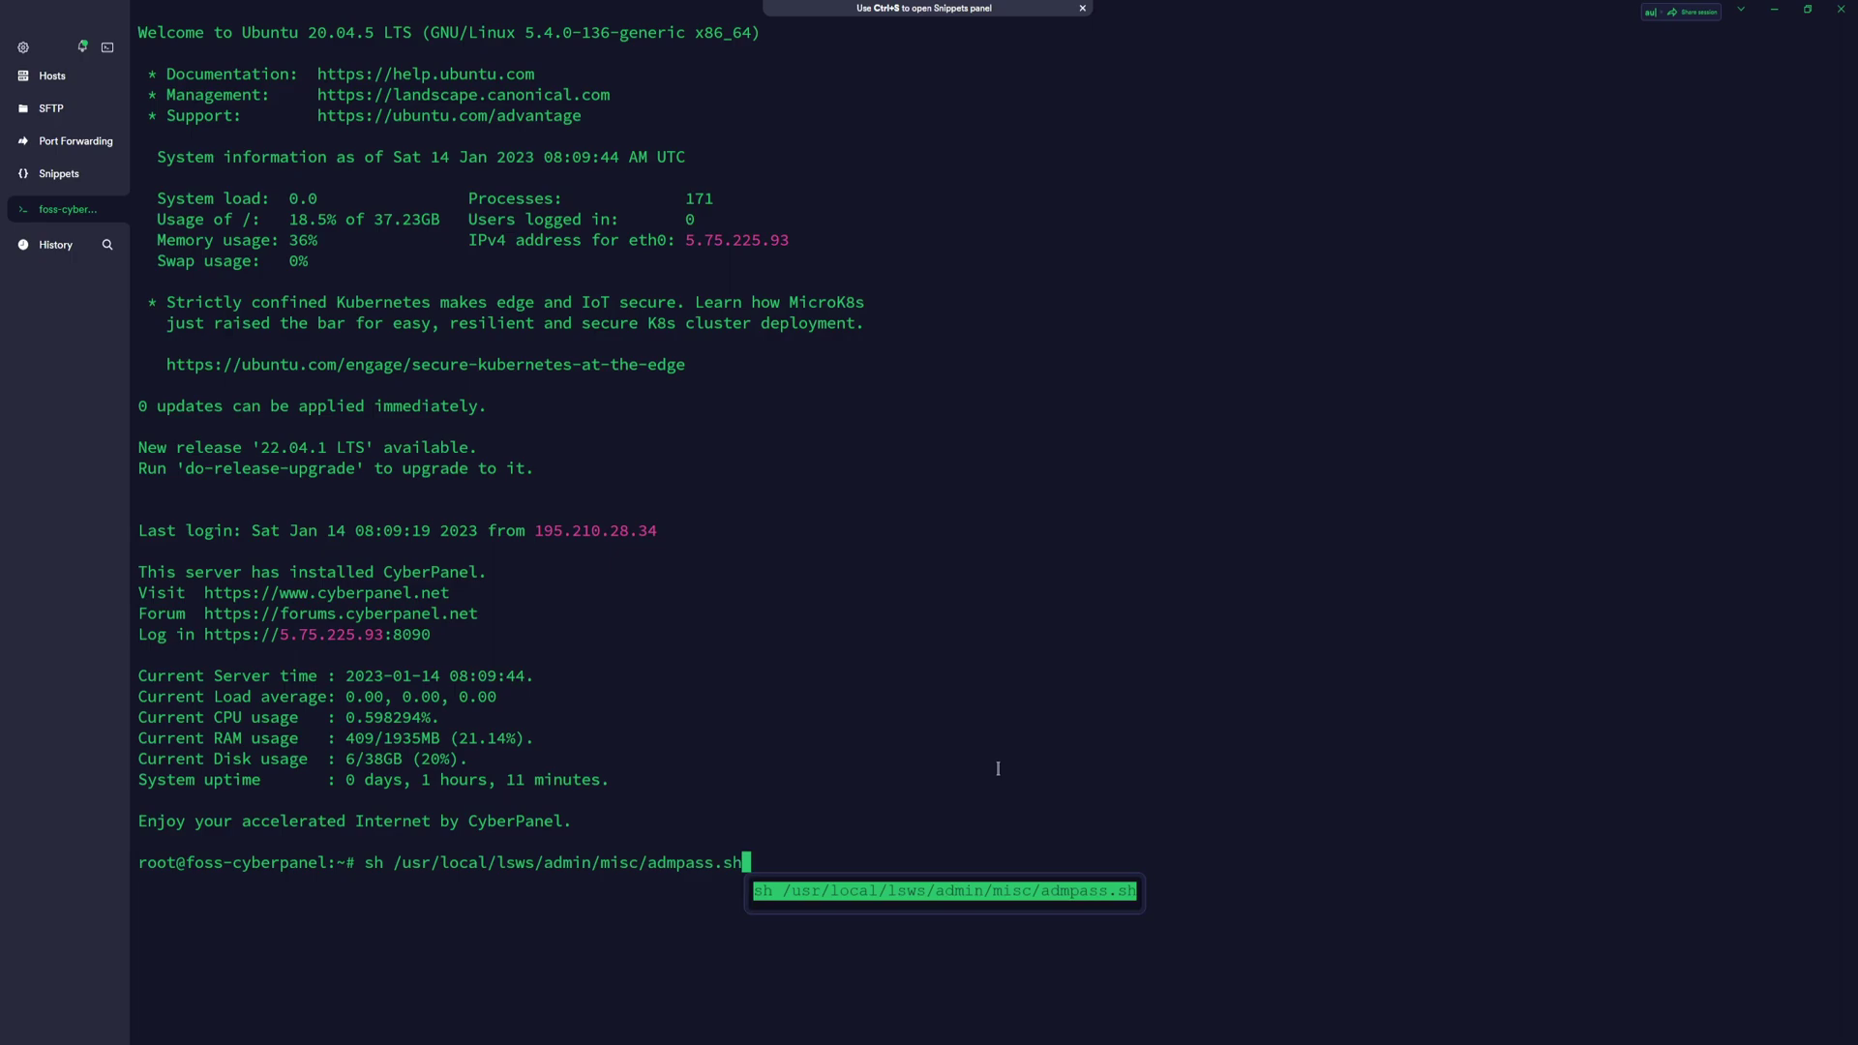
pyautogui.press('Return')
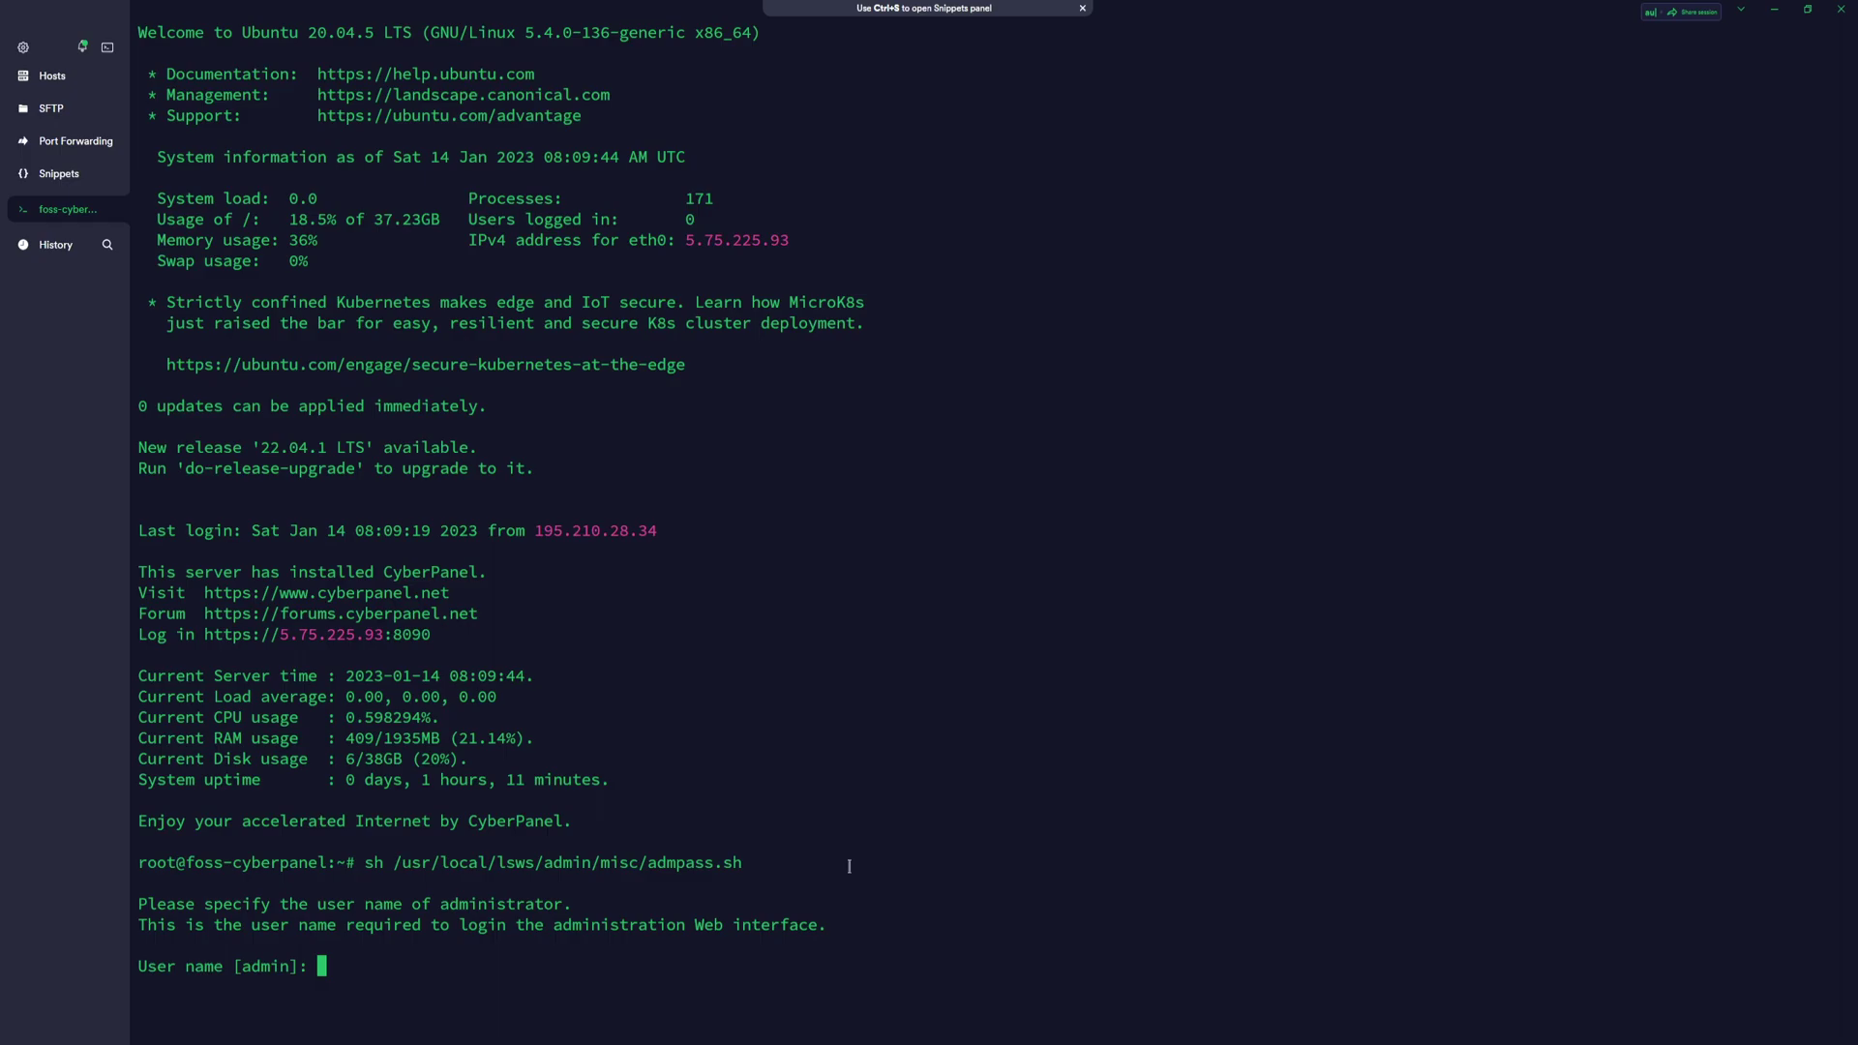
pyautogui.write('example')
pyautogui.press('Return')
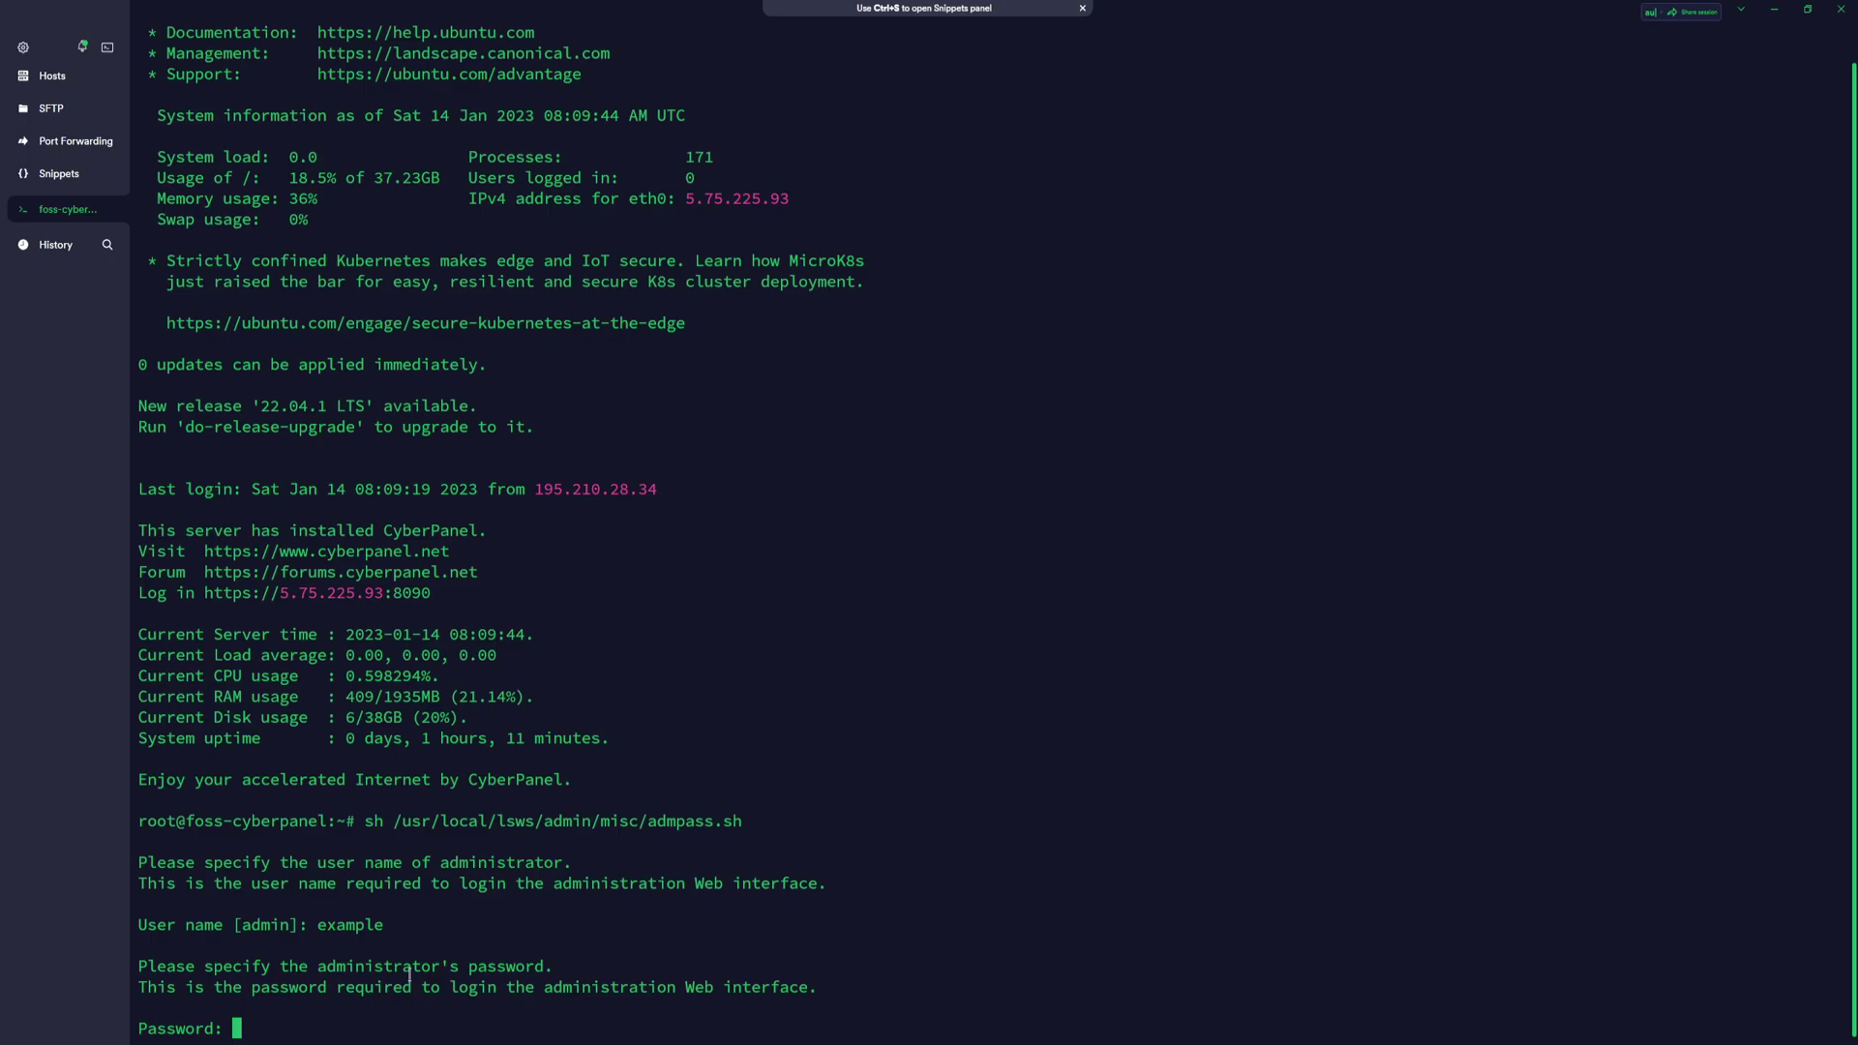
pyautogui.press('Return')
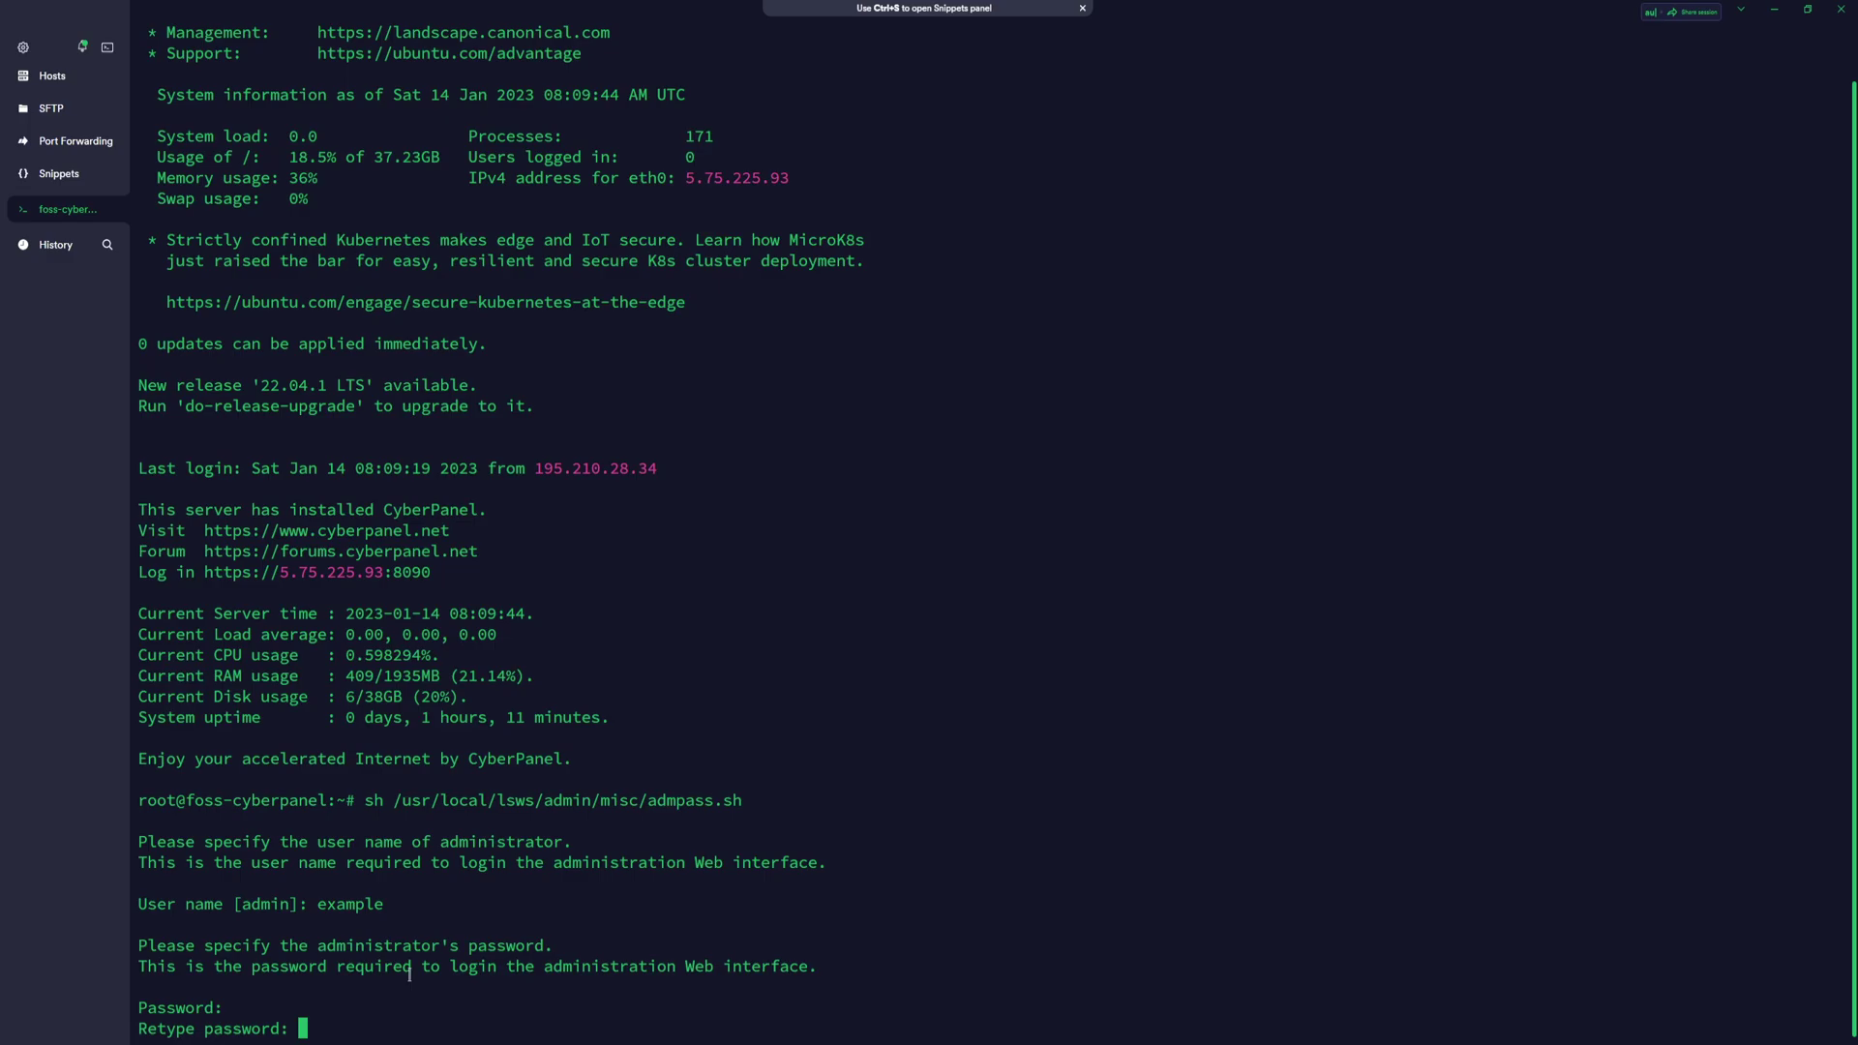
pyautogui.press('Return')
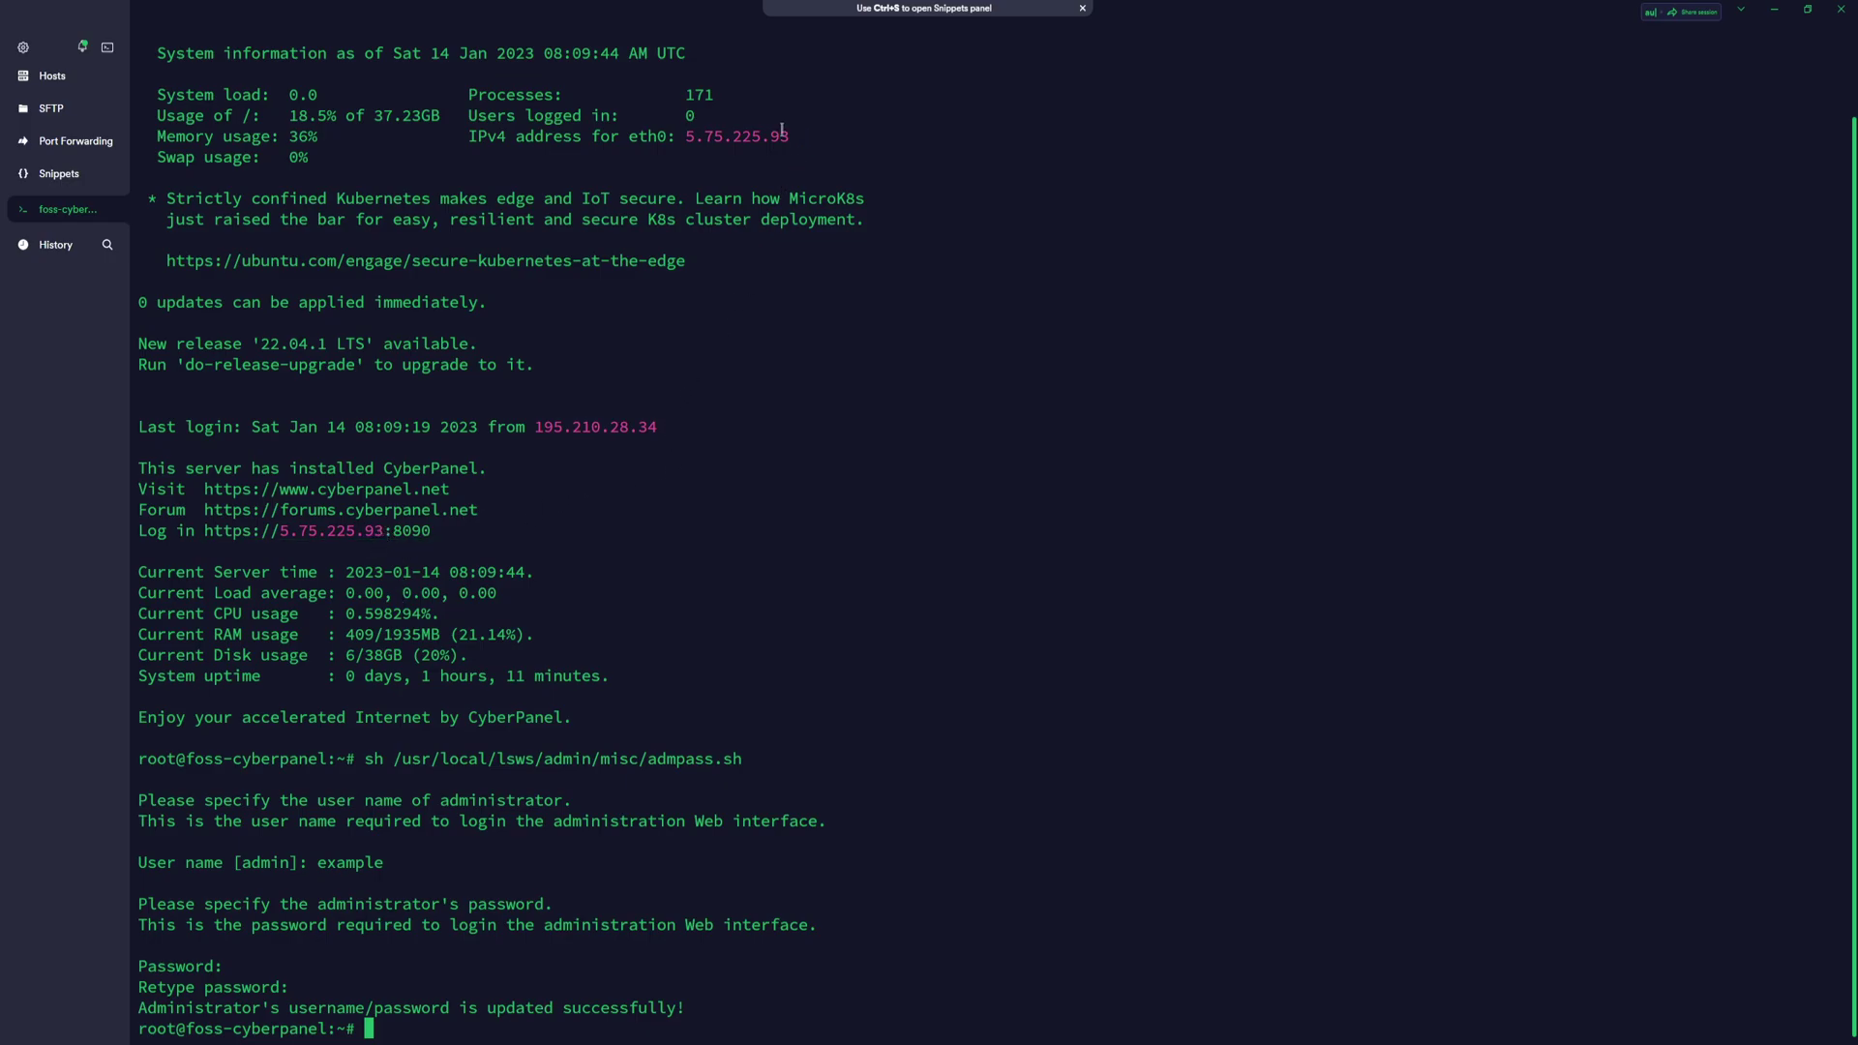
pyautogui.moveTo(788, 135); pyautogui.dragTo(686, 135)
pyautogui.hotkey('ctrl', 'c')
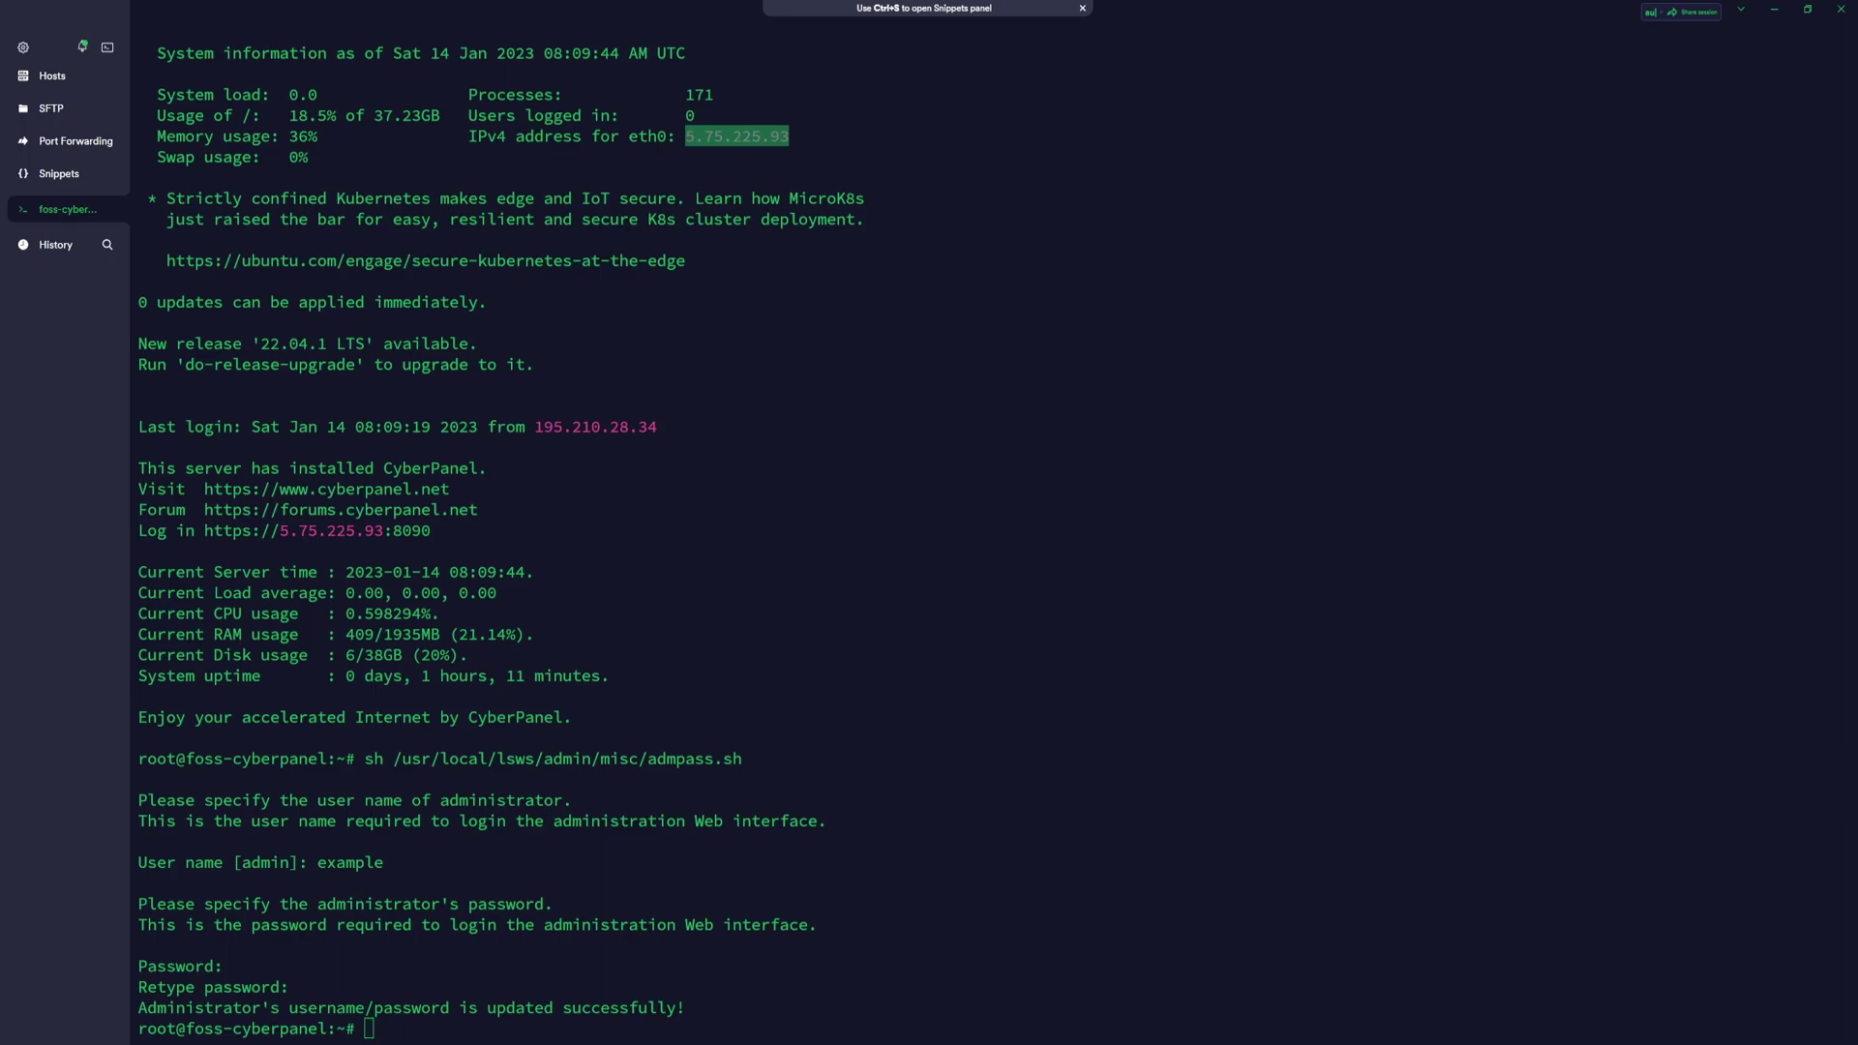
pyautogui.hotkey('alt', 'Tab')
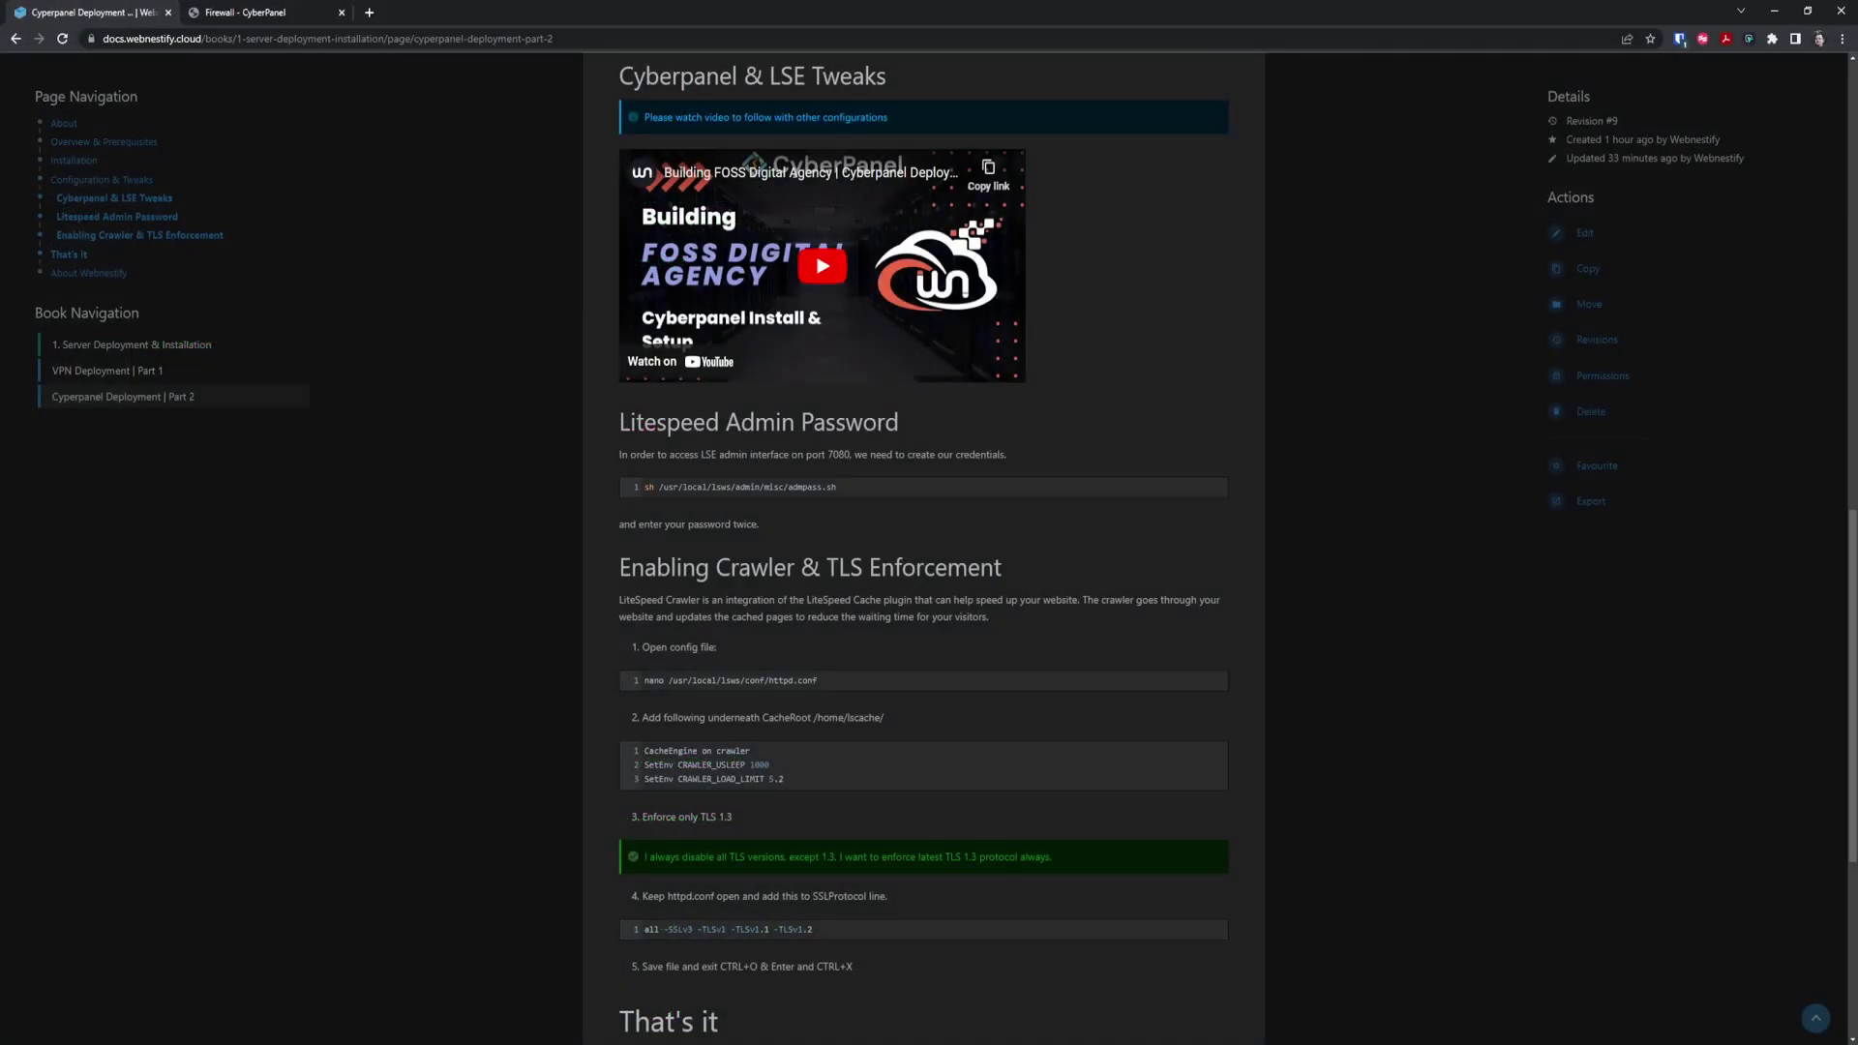
# Point the browser tab at the server address 5.75.225.93:7080
pyautogui.click(254, 12)
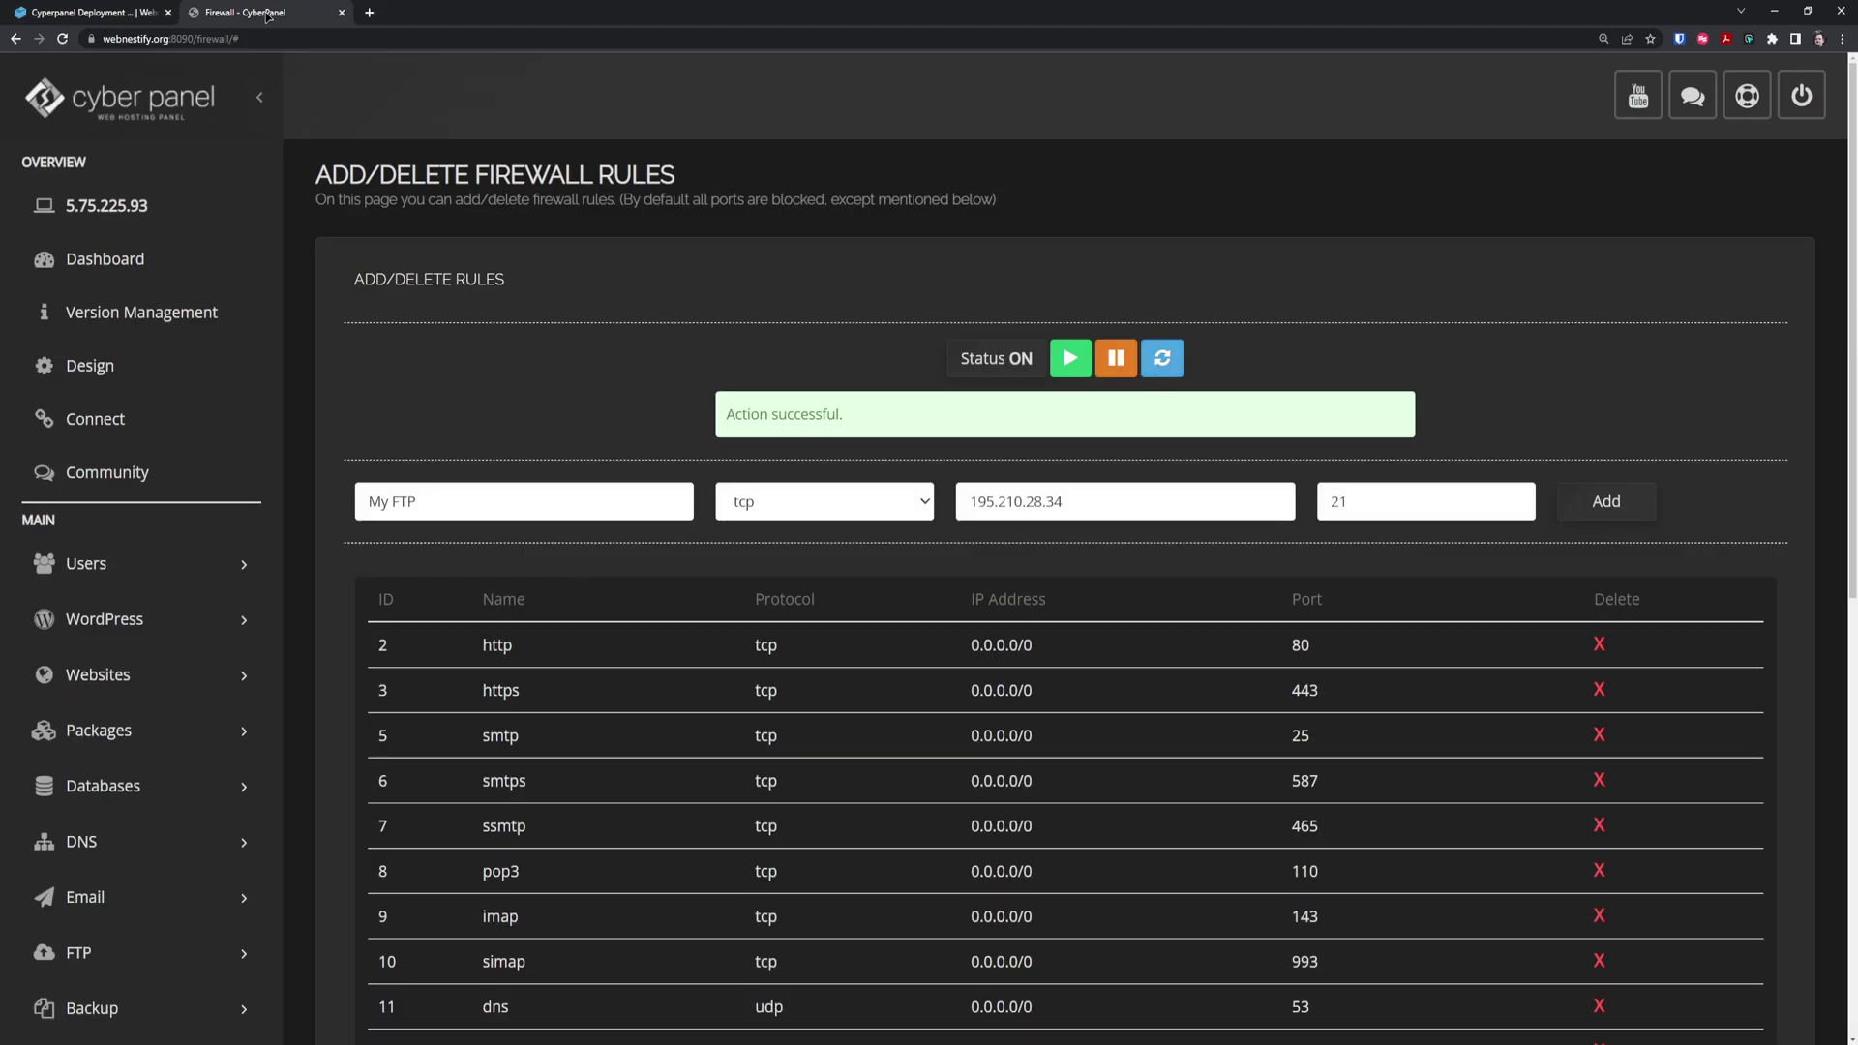
pyautogui.click(279, 37)
pyautogui.hotkey('ctrl', 'v')
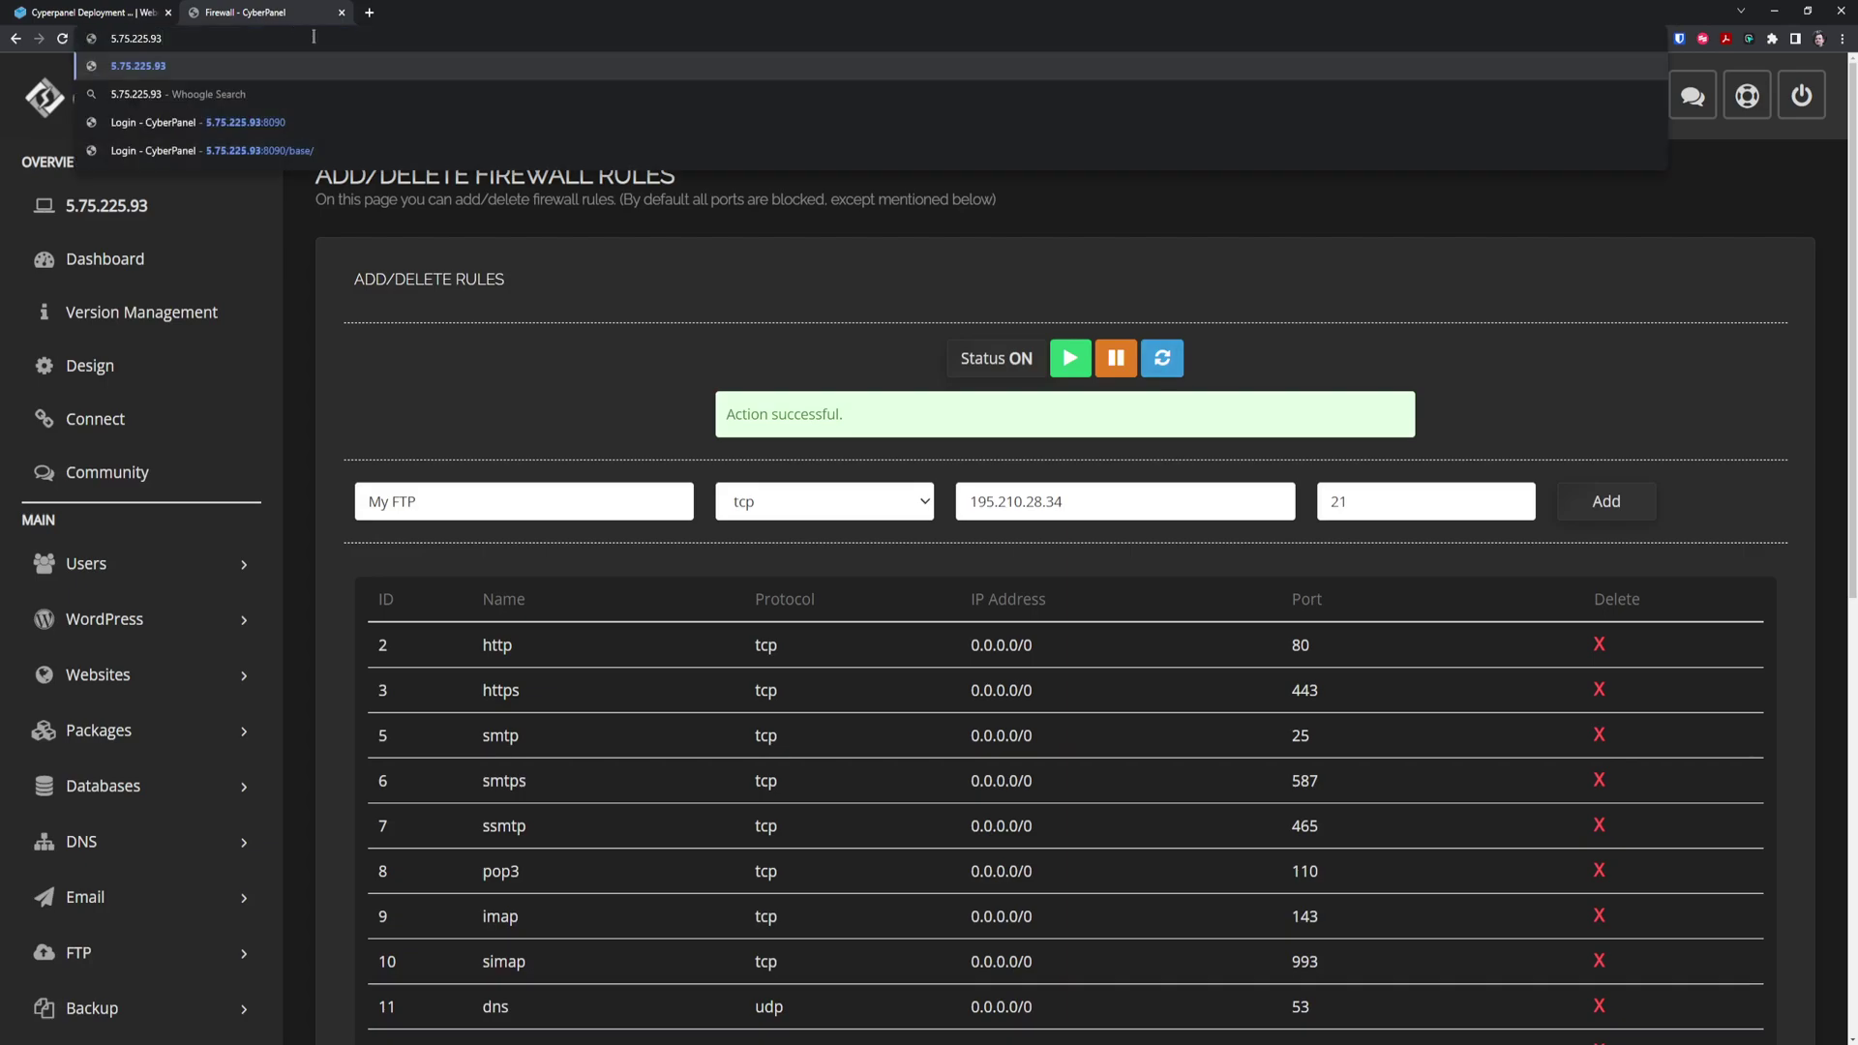
pyautogui.write(':')
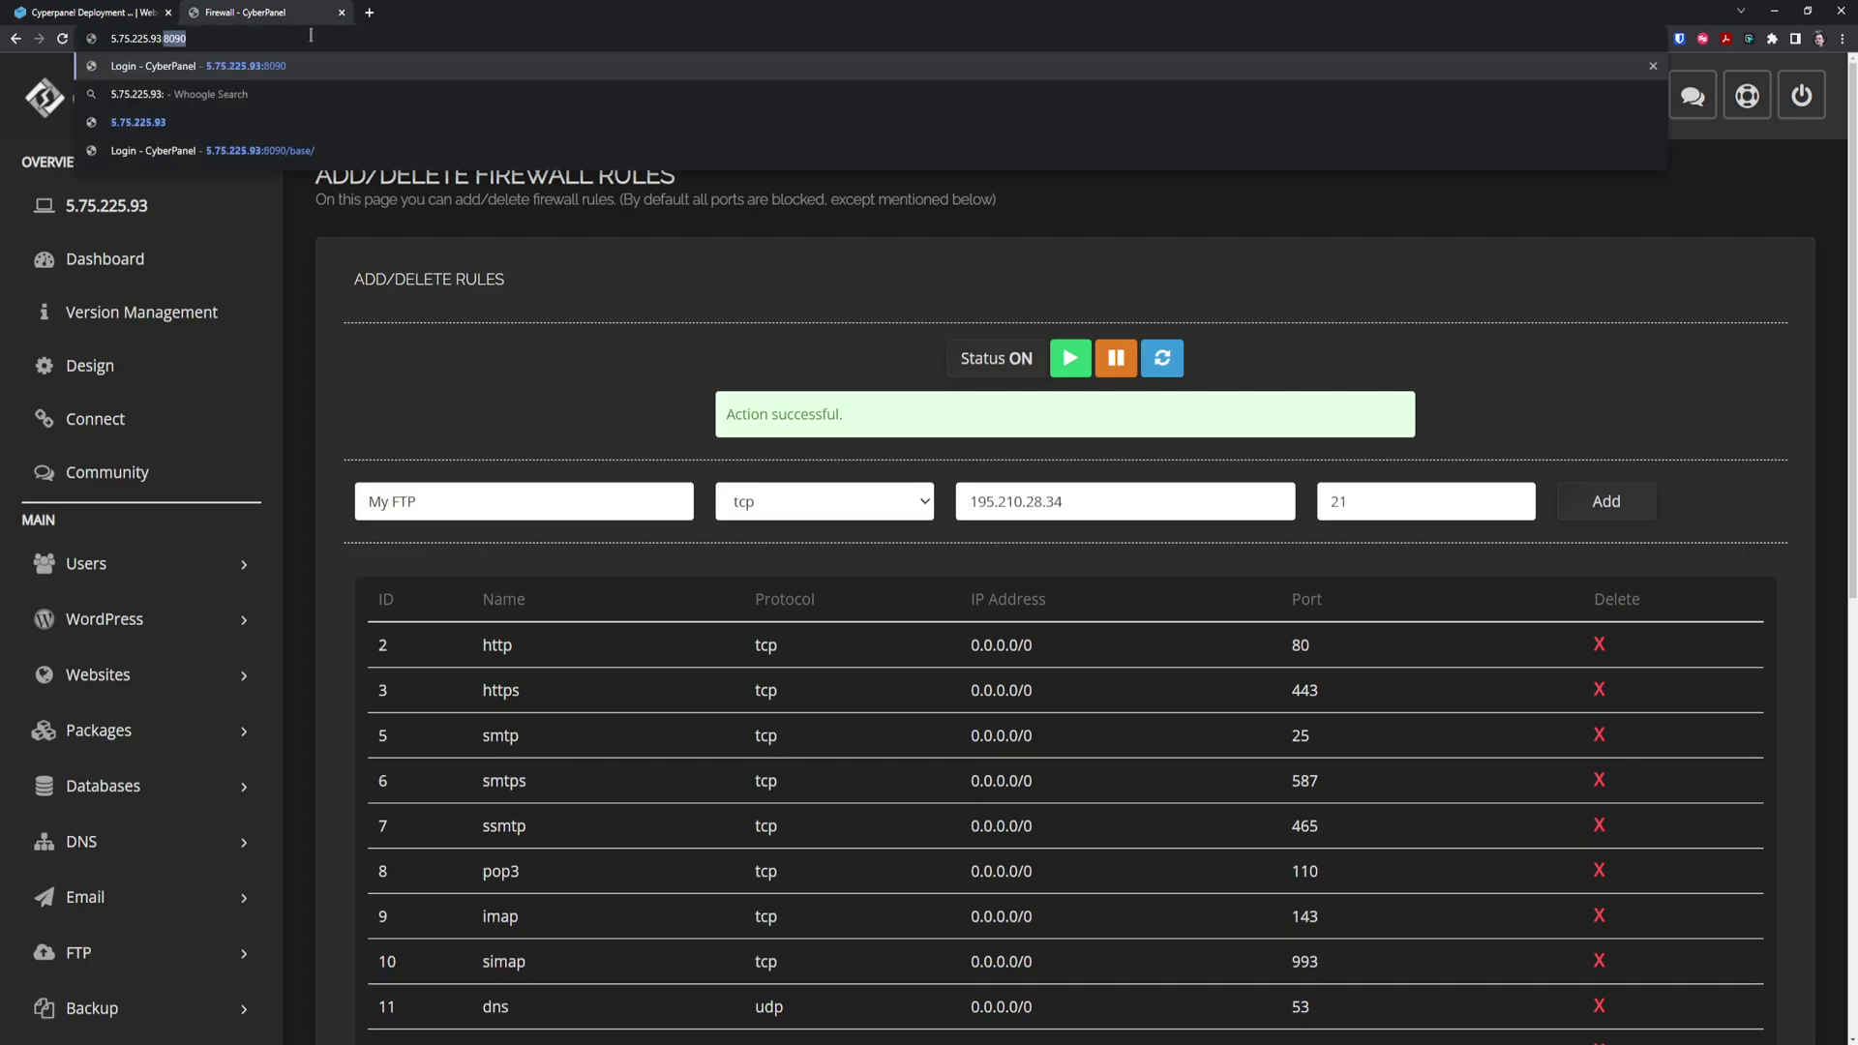
pyautogui.write('7080/login.php')
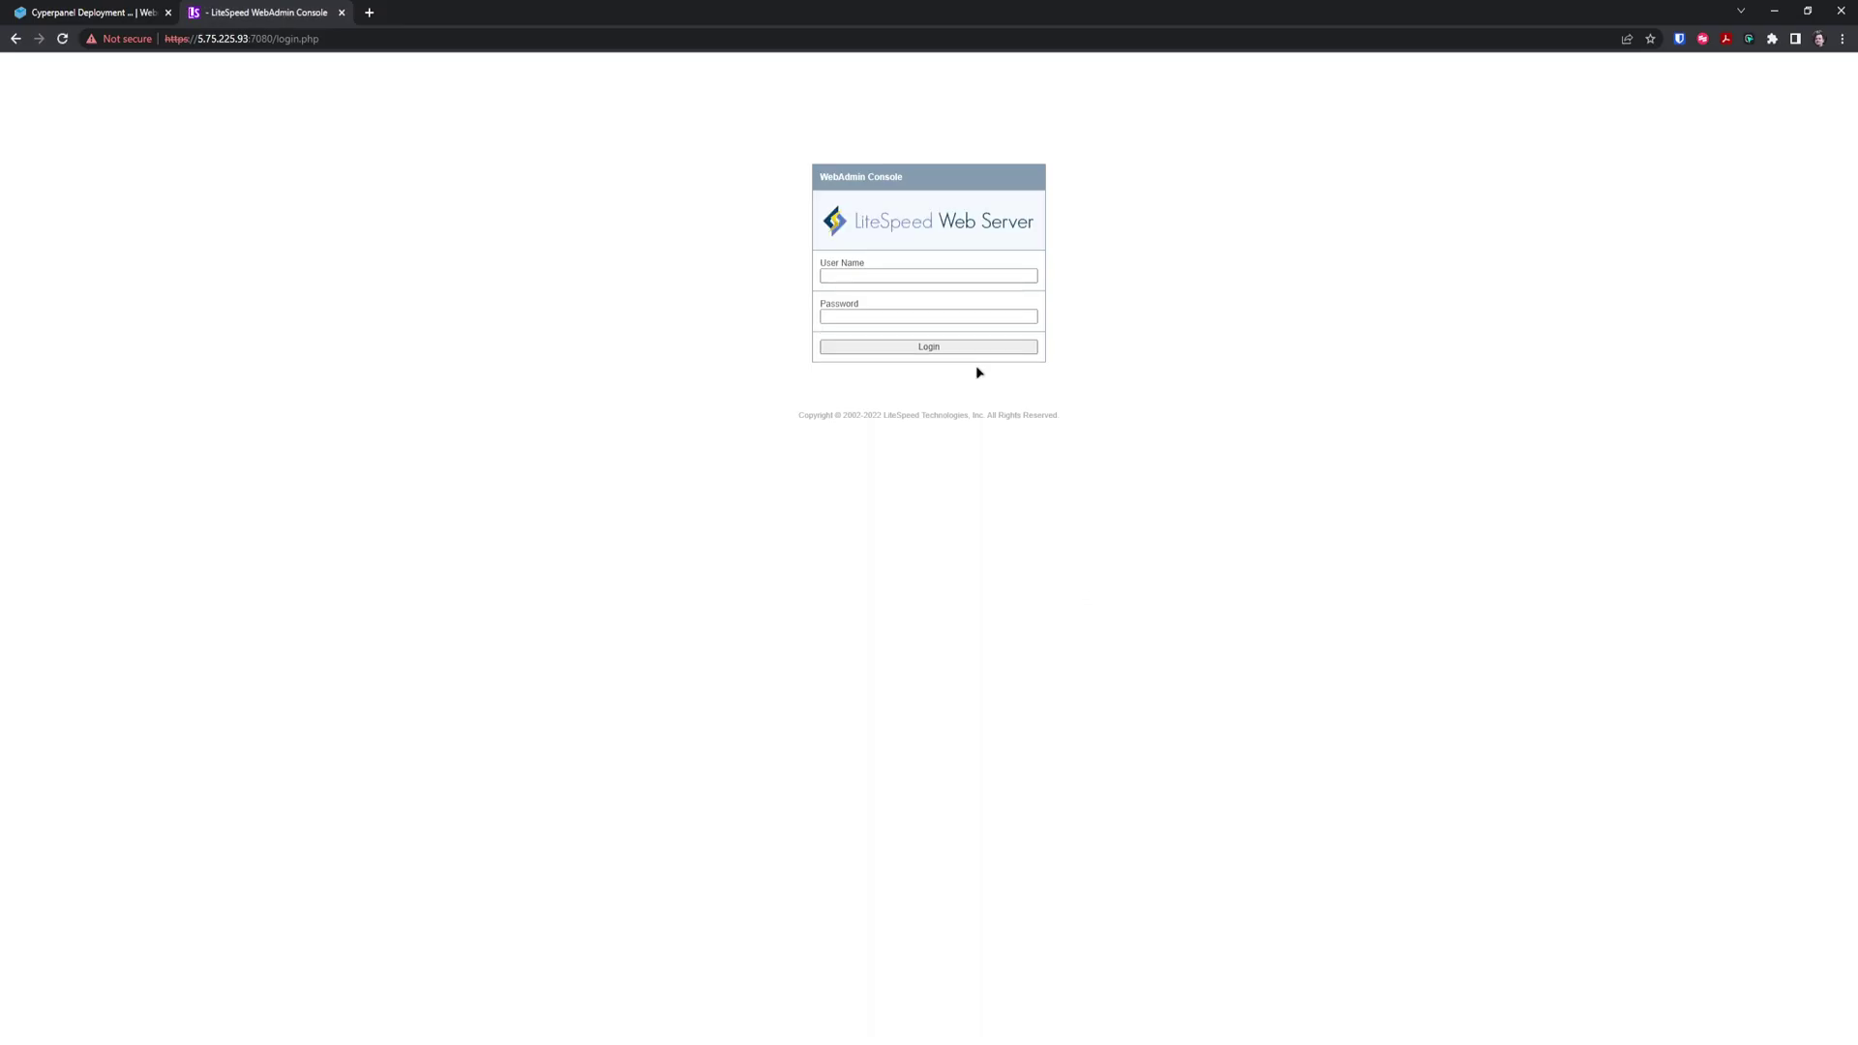
# Sign in to the WebAdmin Console as 'example' and dismiss the save-password prompt
pyautogui.hotkey('ctrl', '+')
pyautogui.hotkey('ctrl', '+')
pyautogui.hotkey('ctrl', '+')
pyautogui.hotkey('ctrl', '+')
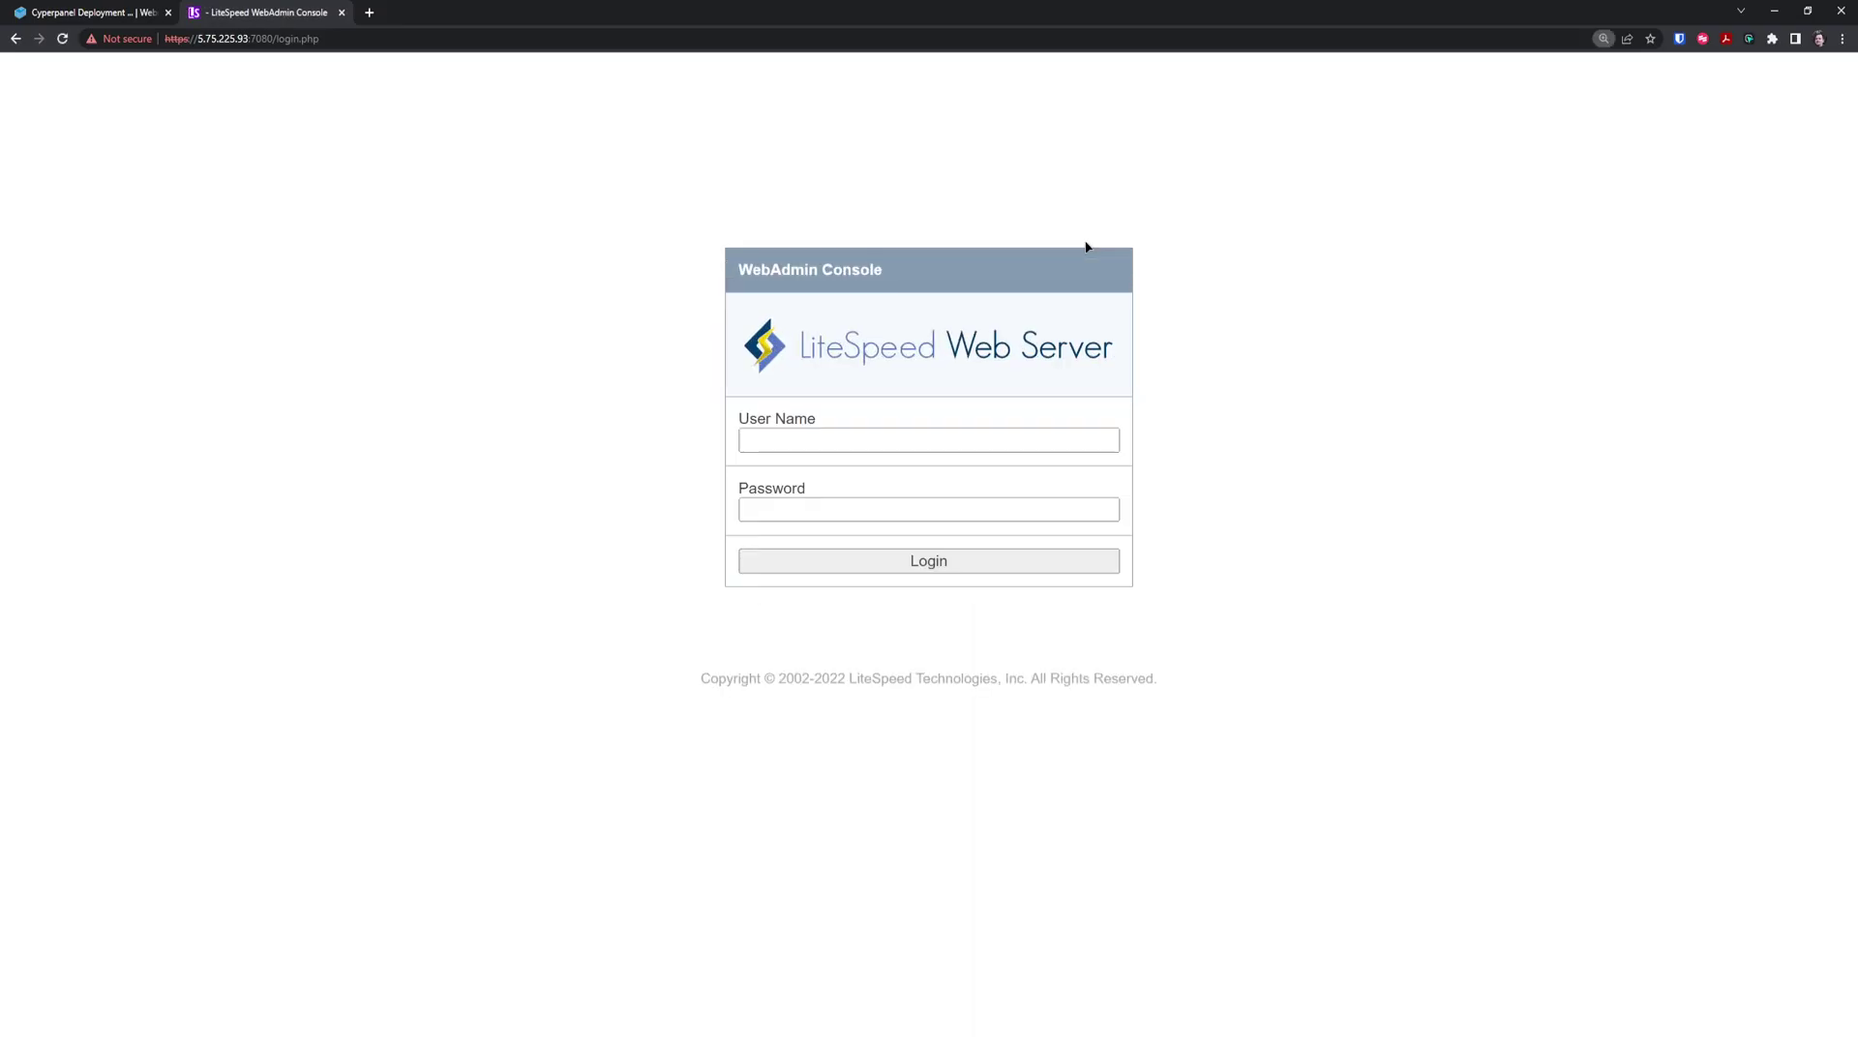
pyautogui.hotkey('ctrl', '-')
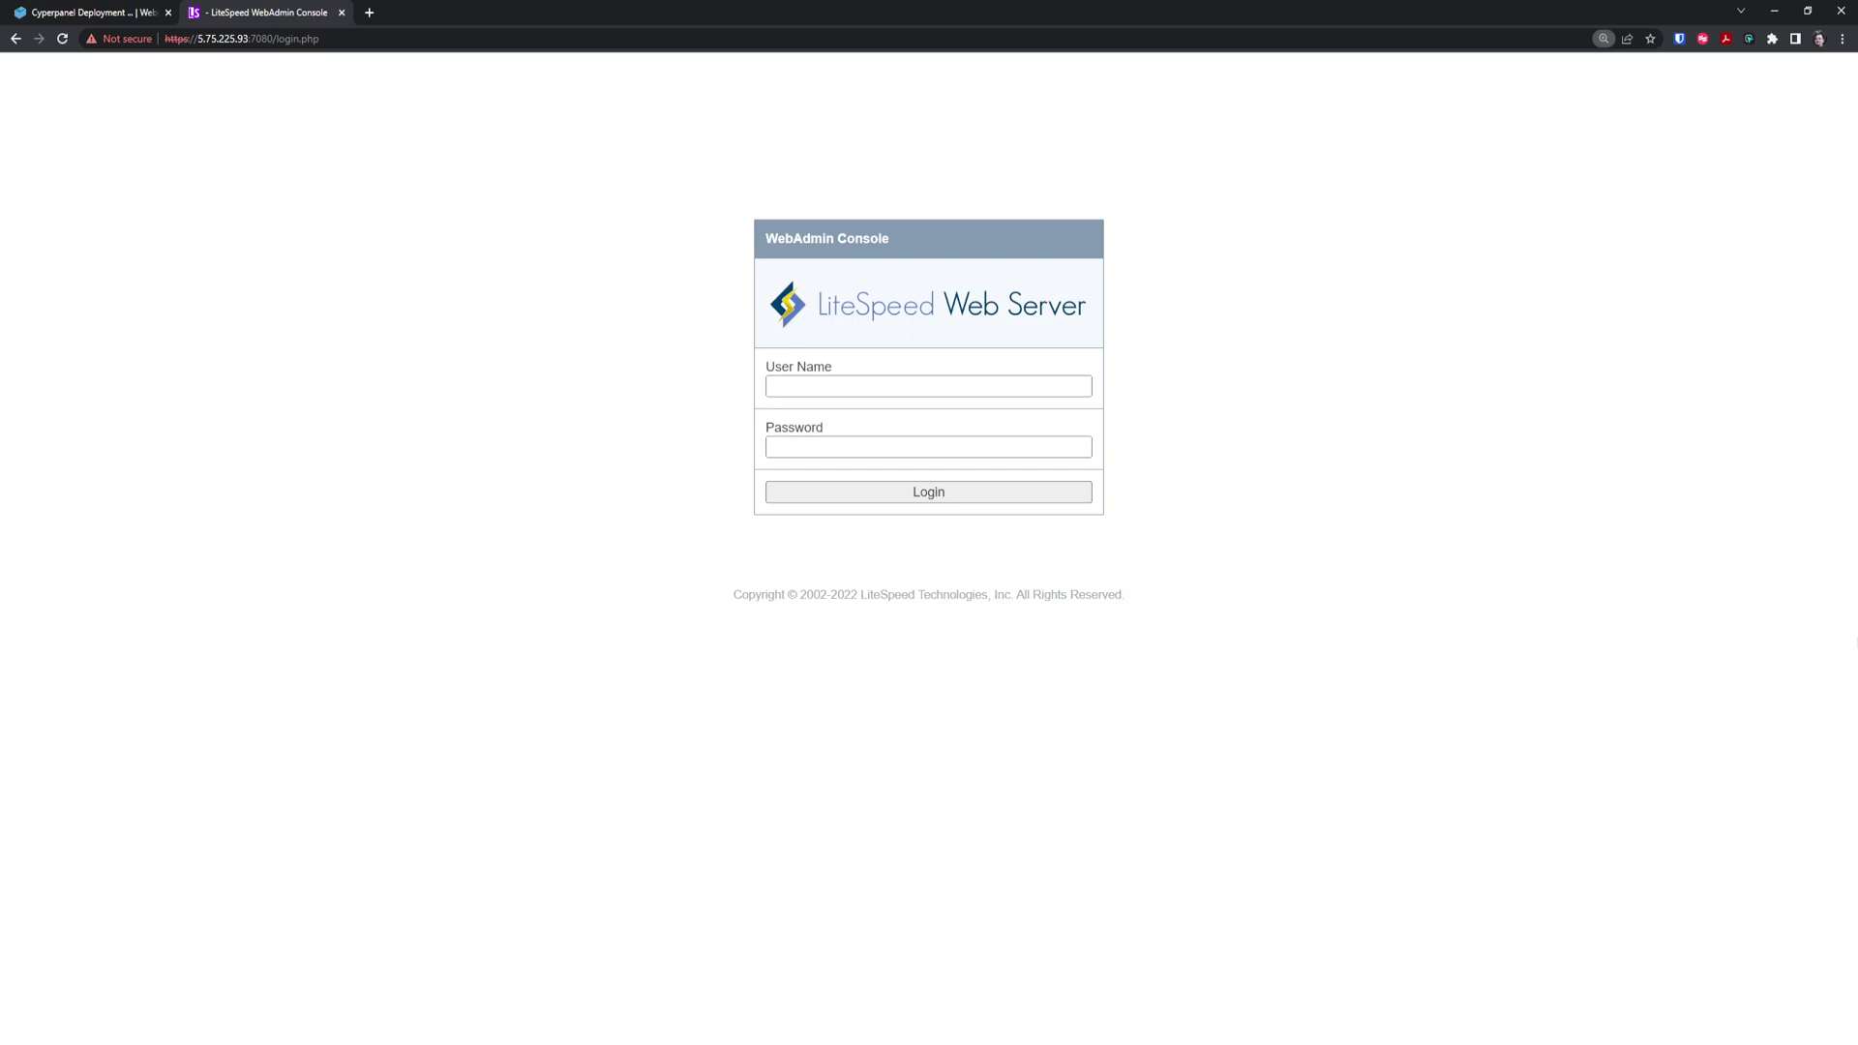
pyautogui.click(870, 394)
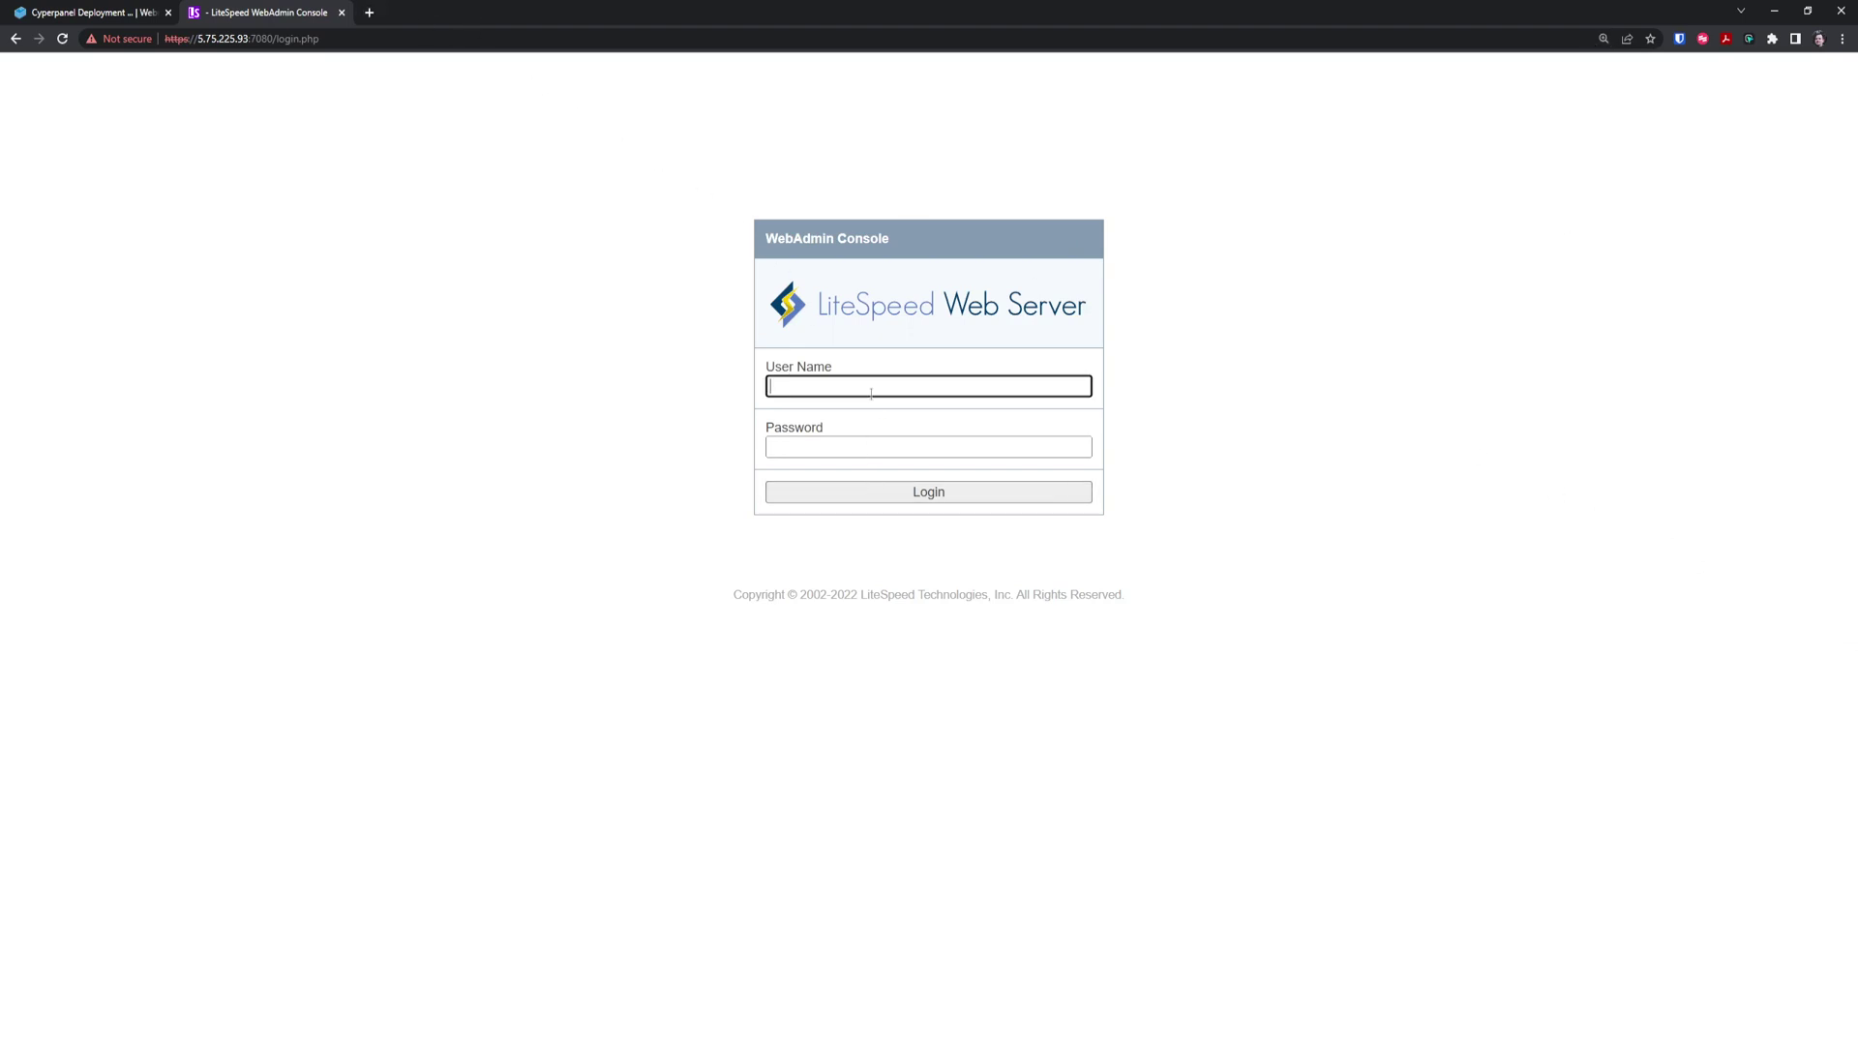
pyautogui.write('example')
pyautogui.press('Tab')
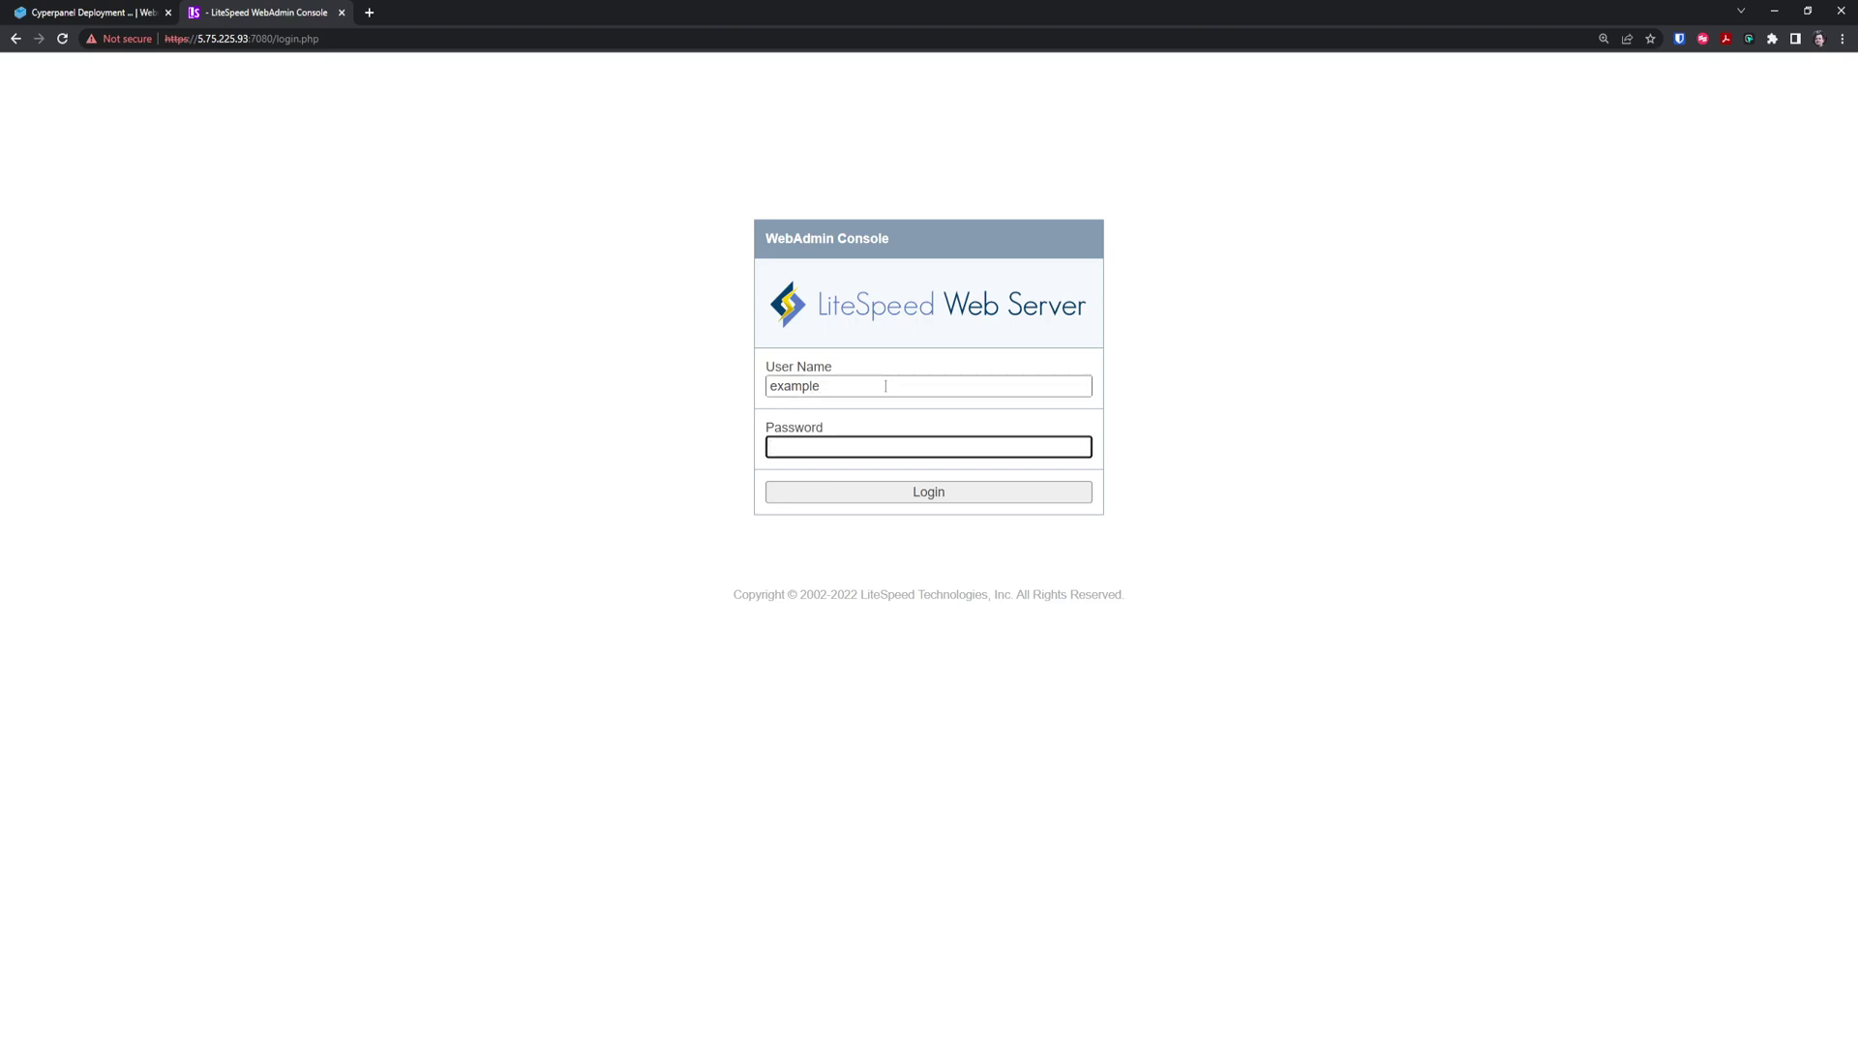
pyautogui.write('**********')
pyautogui.press('Return')
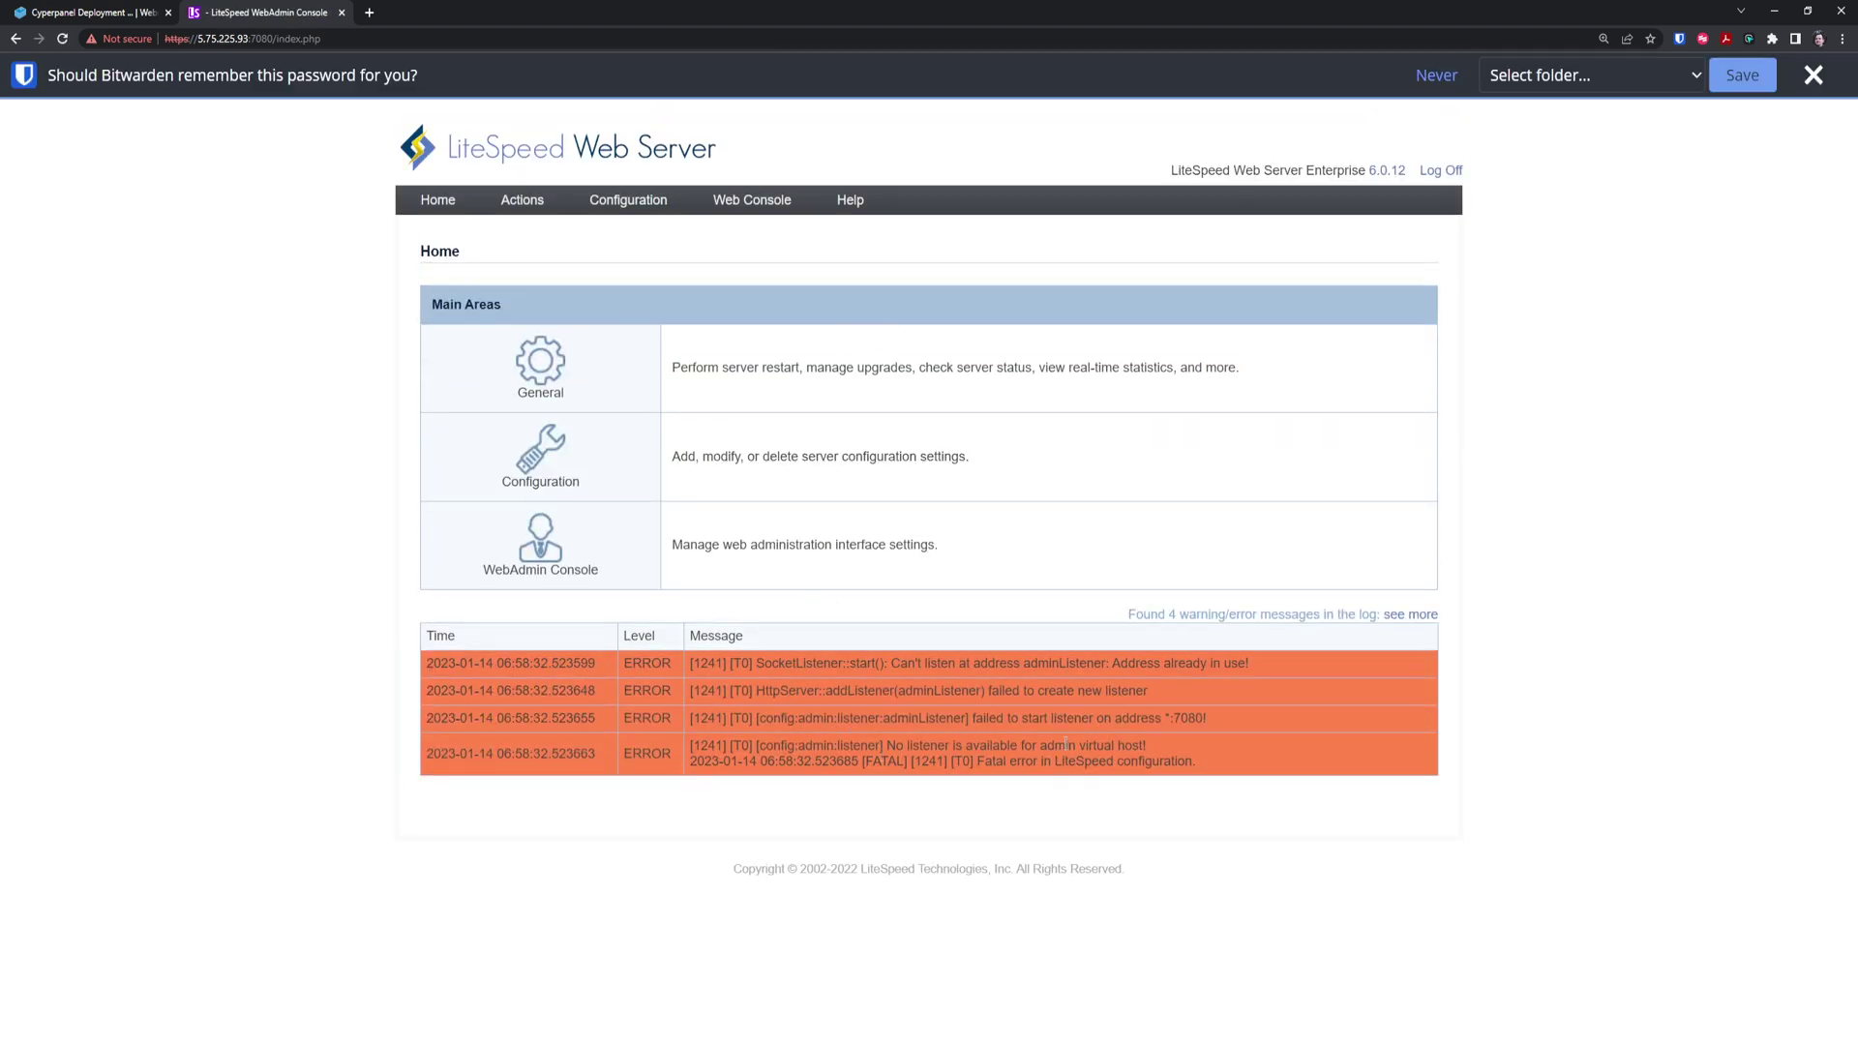
pyautogui.click(1813, 74)
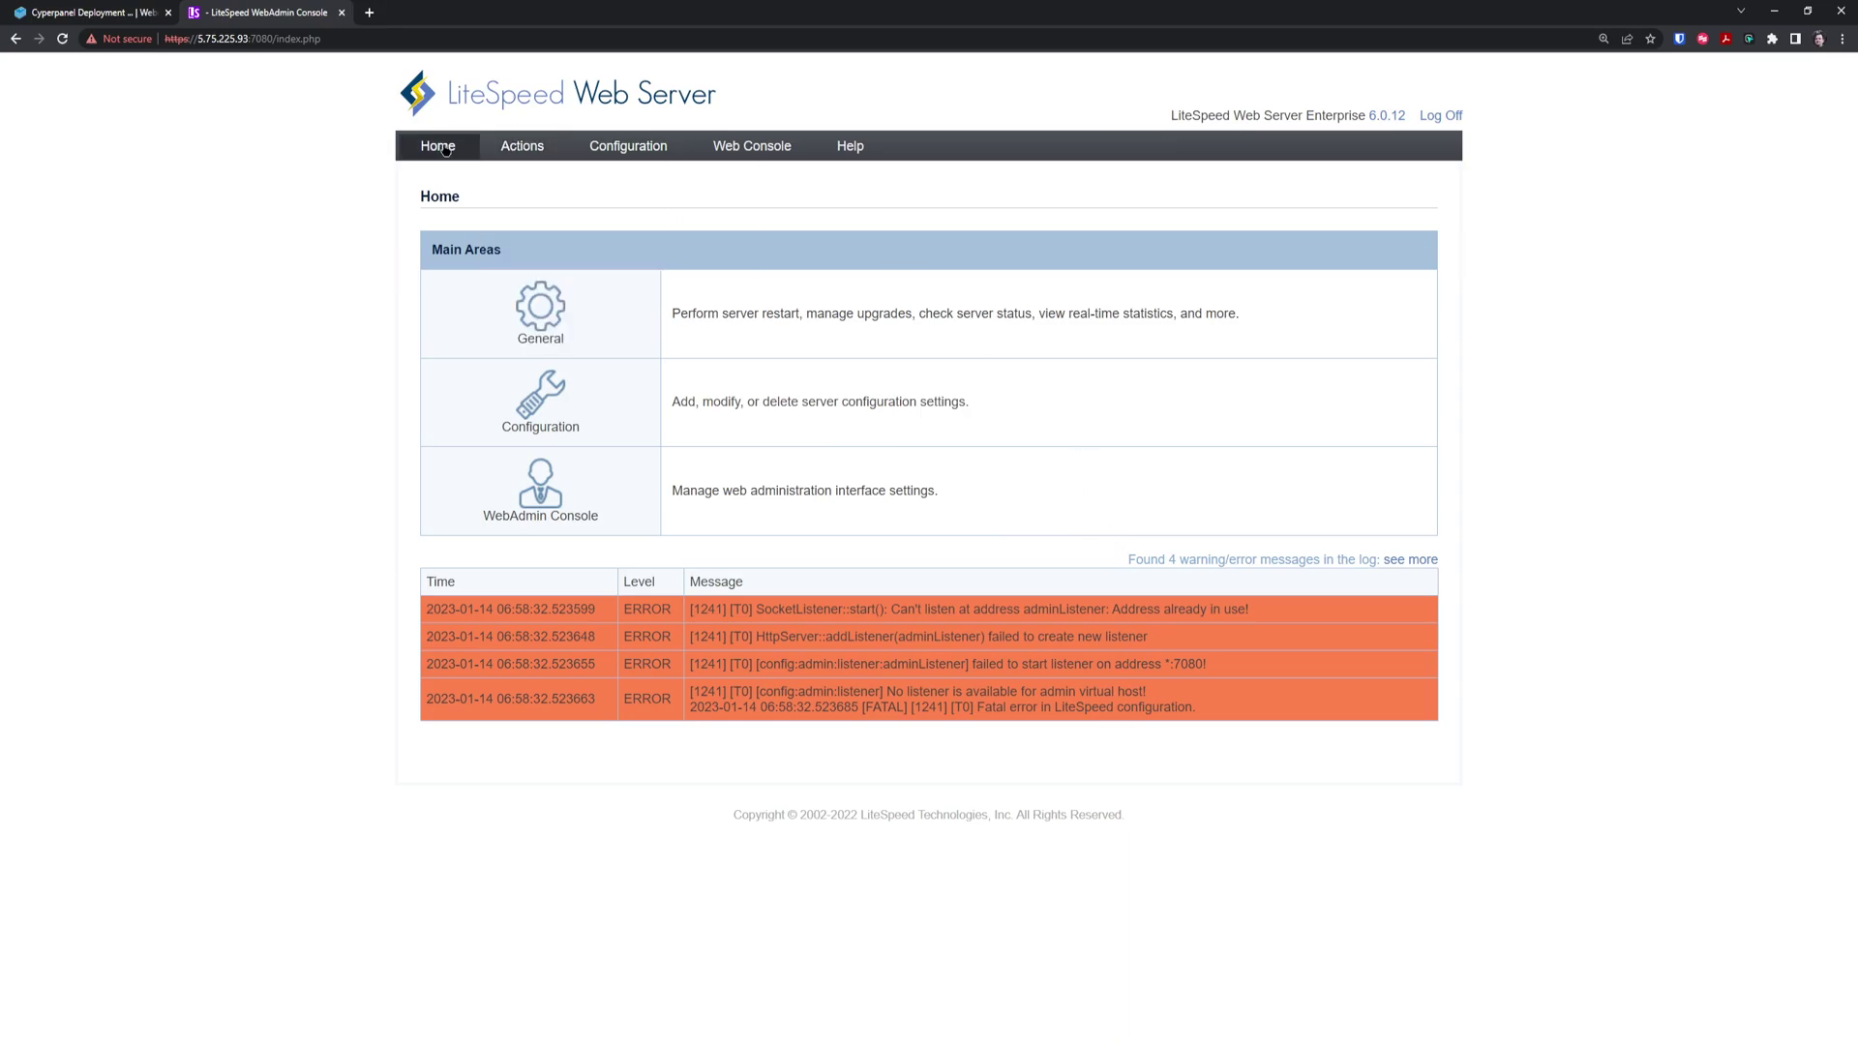
# Replace the server's Administrator Email with the new contact address and save
pyautogui.moveTo(604, 145)
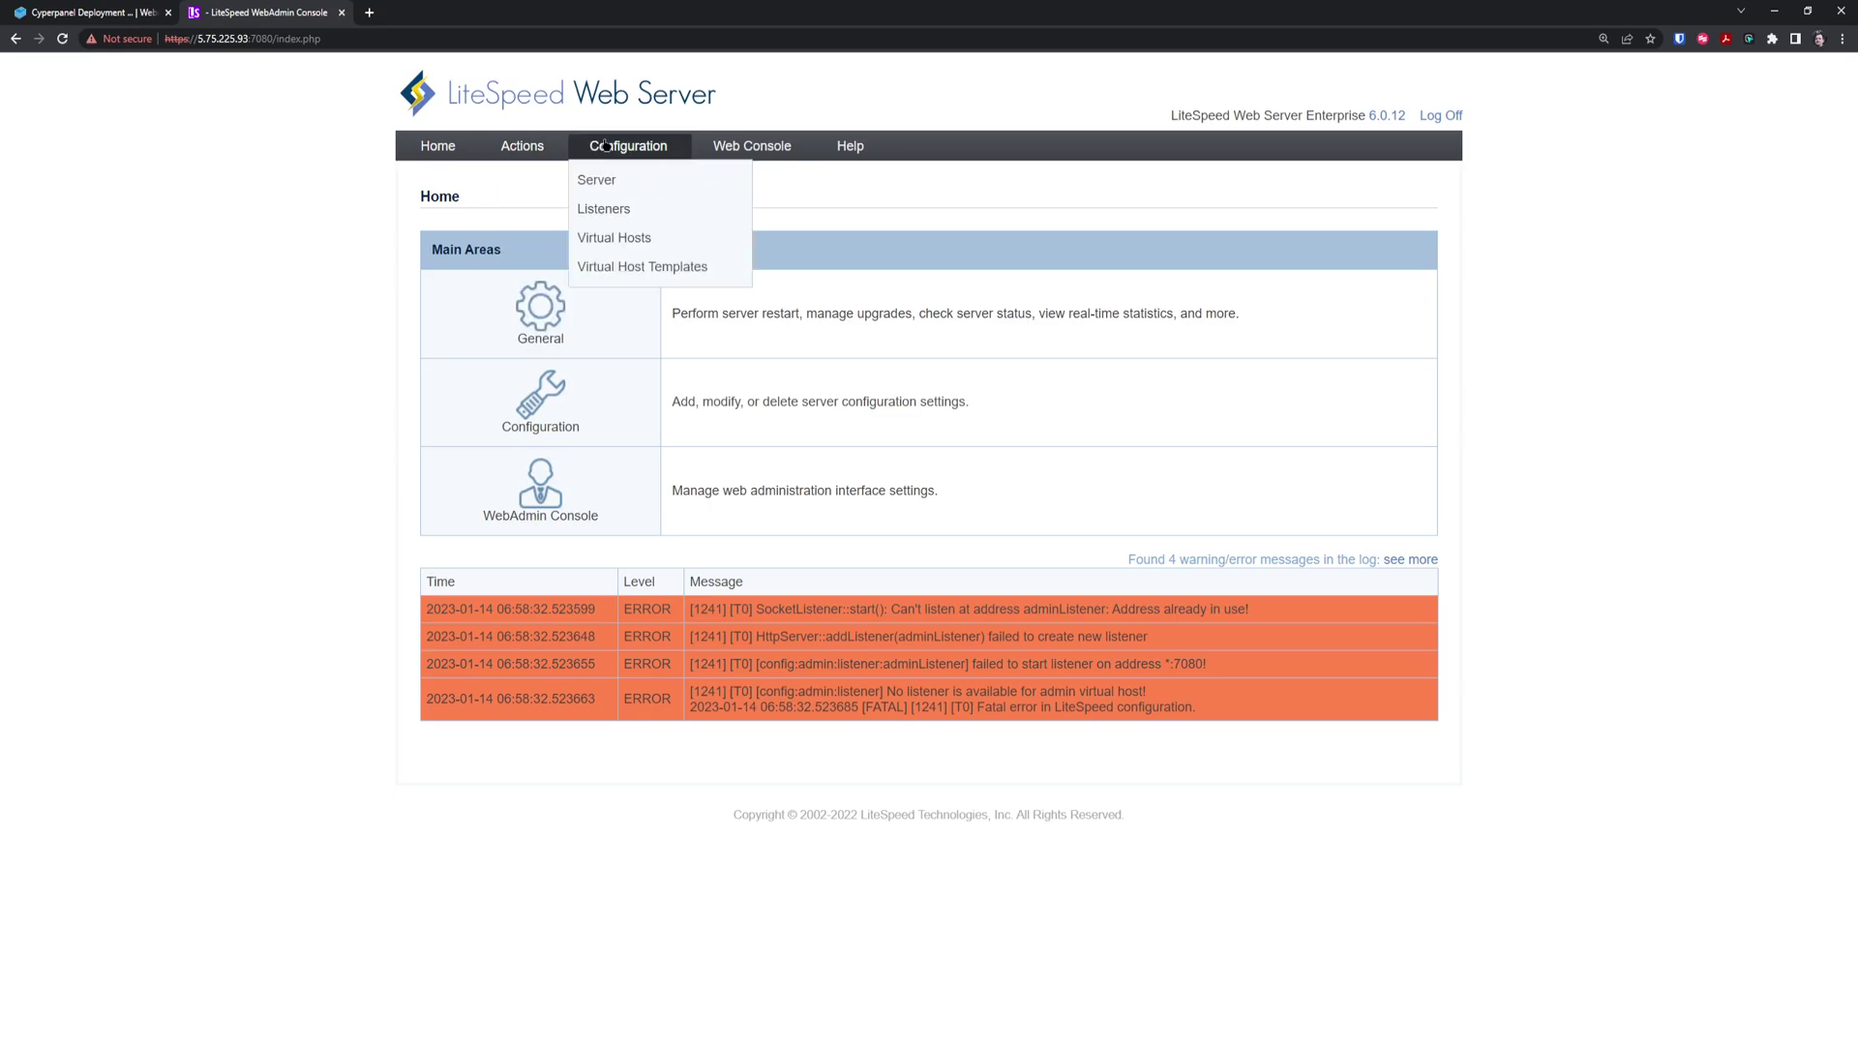
pyautogui.click(615, 176)
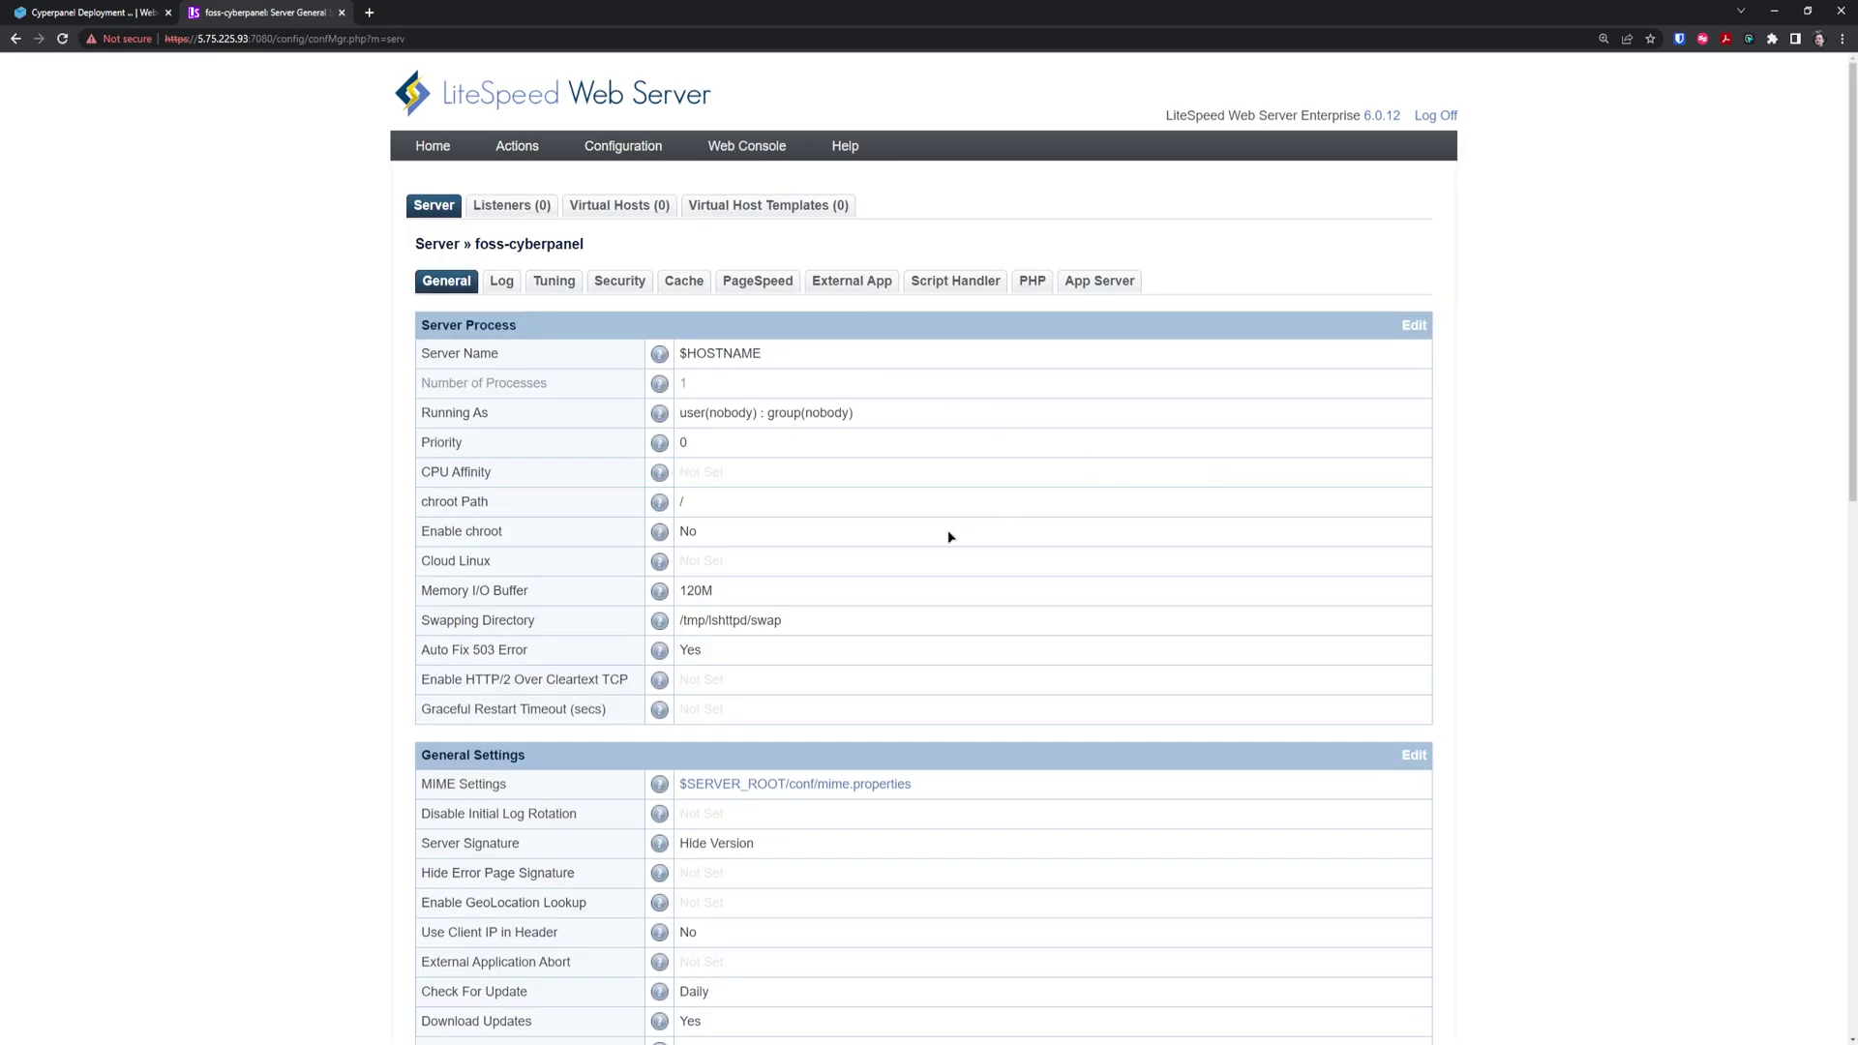
pyautogui.scroll(-4, 948, 537)
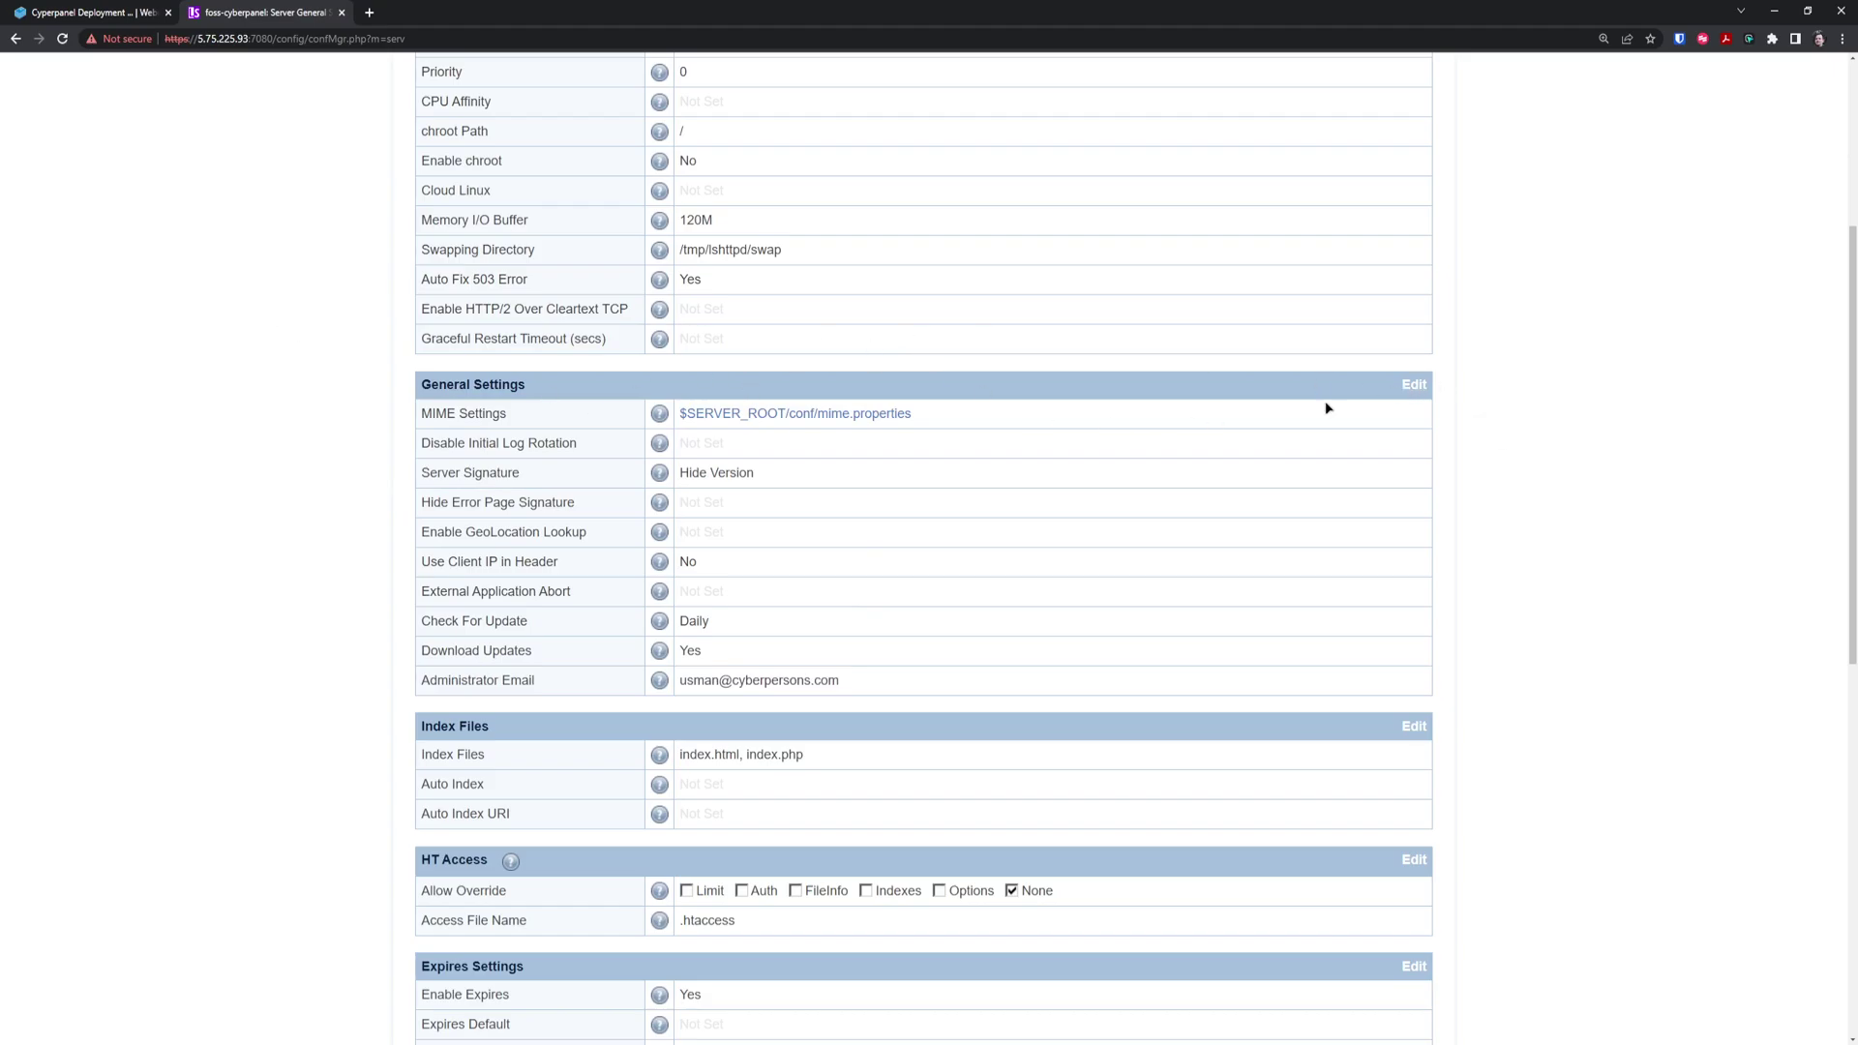
pyautogui.click(1414, 384)
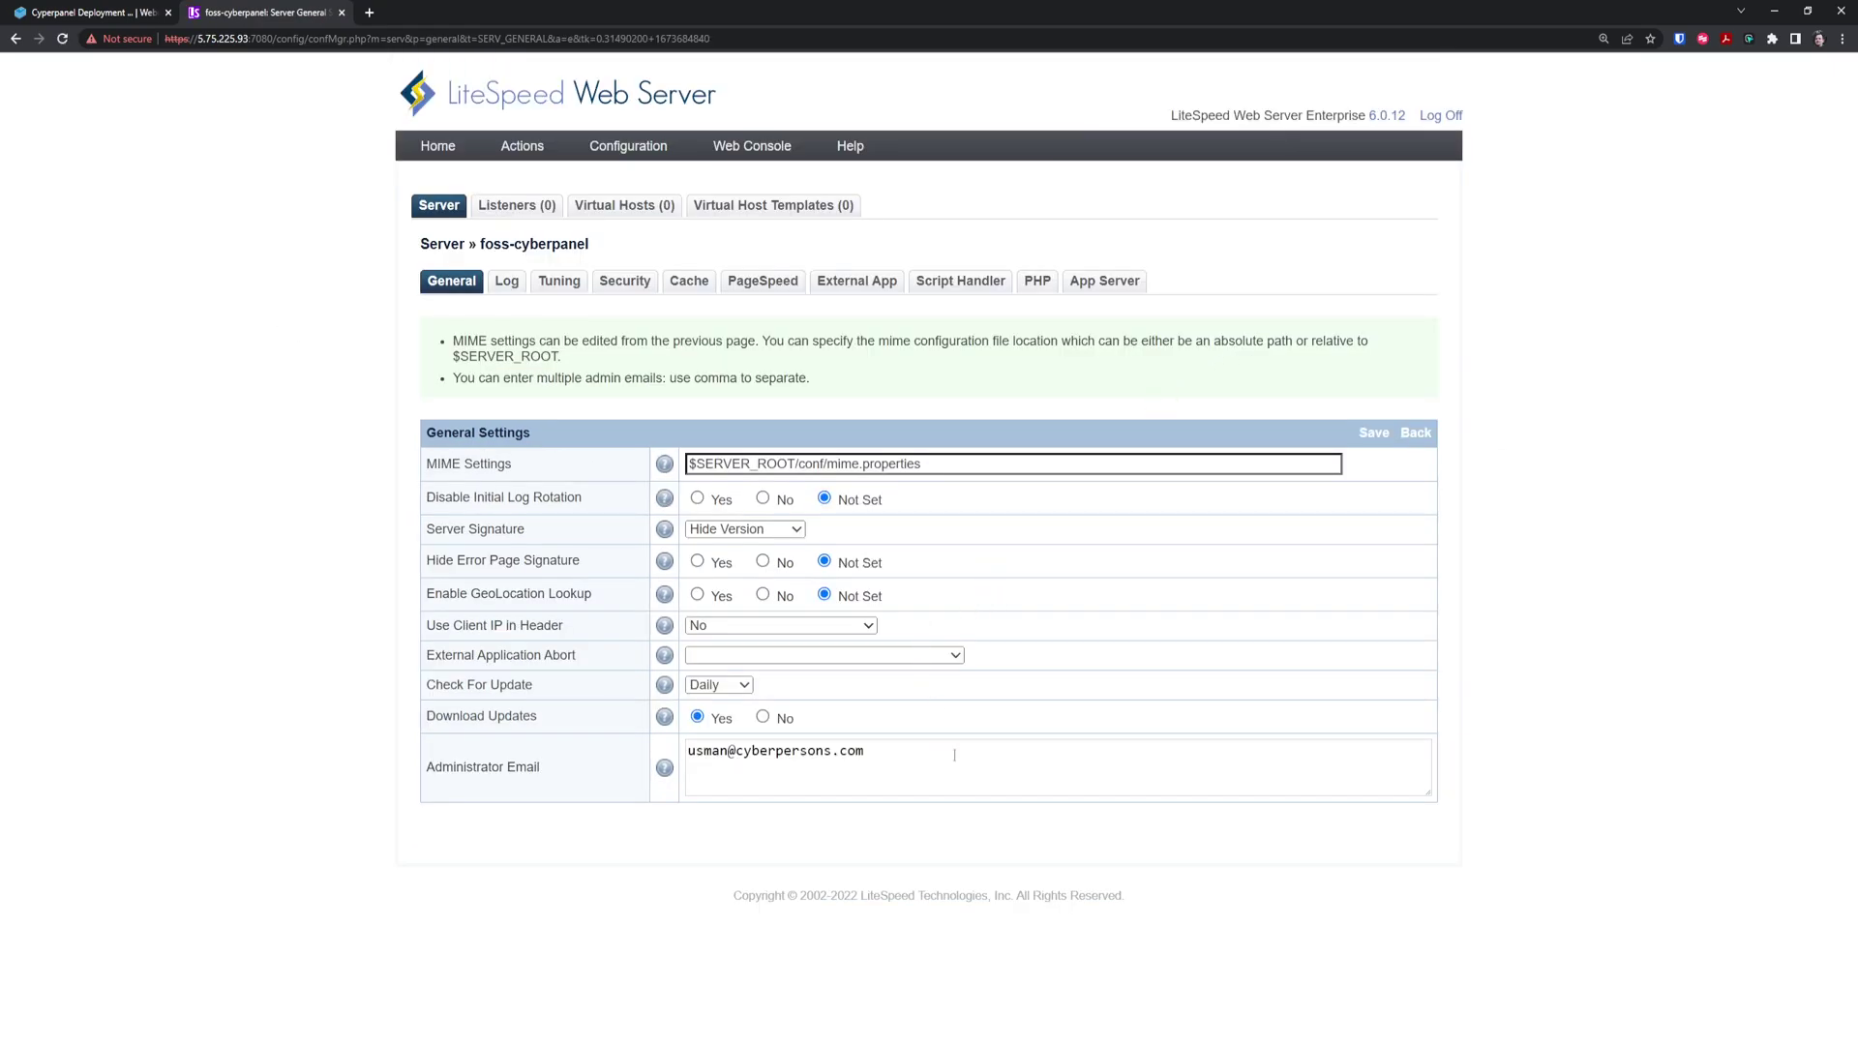
pyautogui.tripleClick(881, 776)
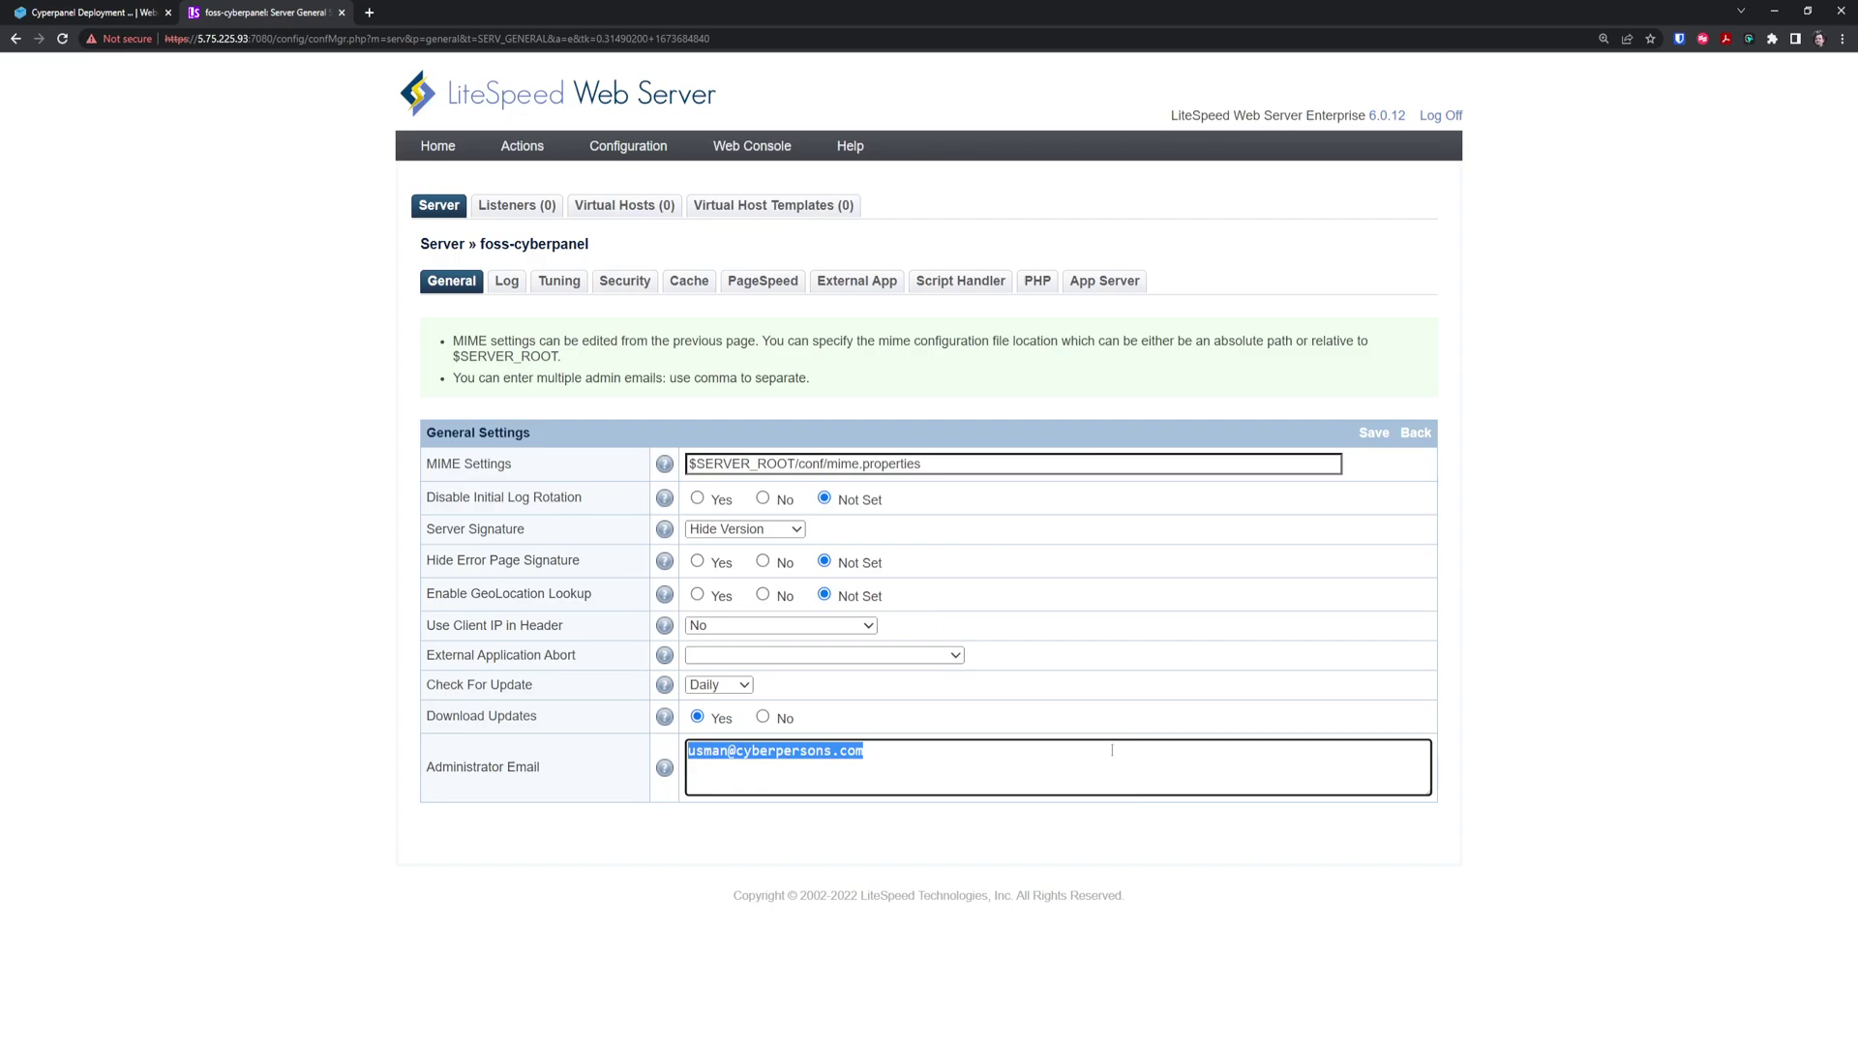
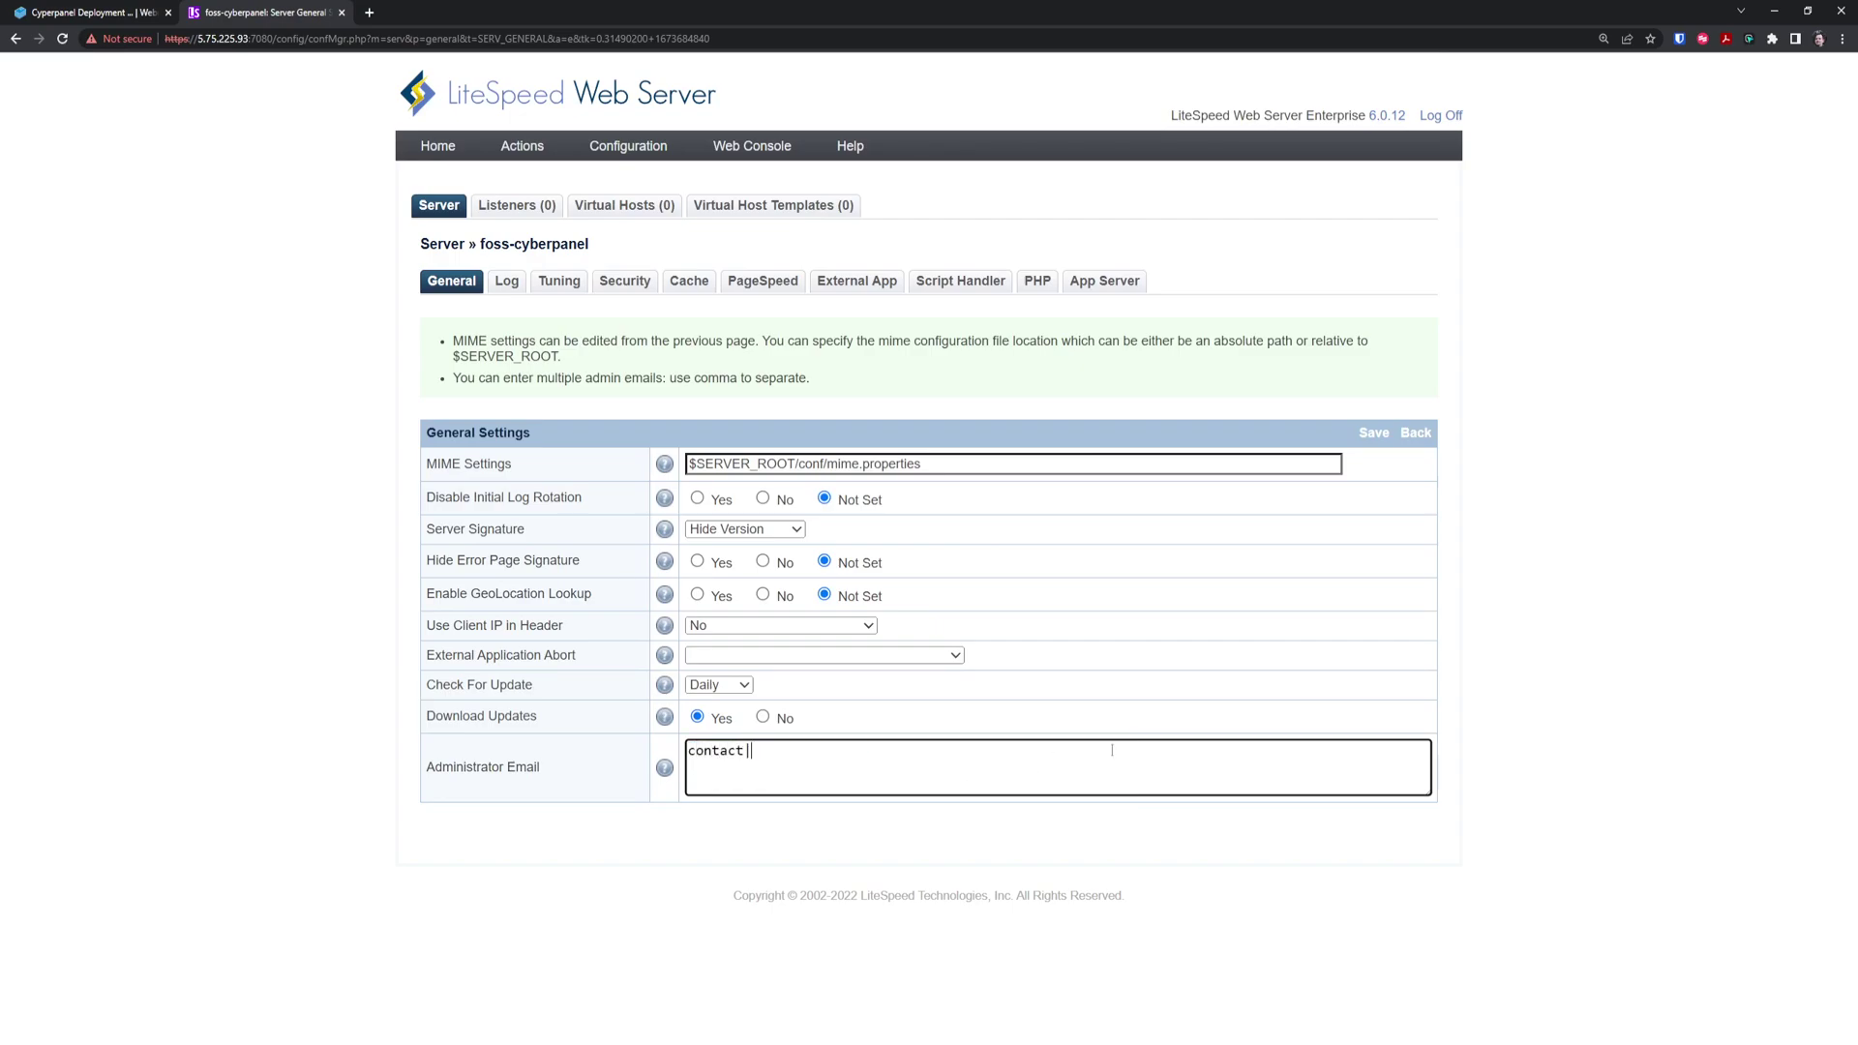
pyautogui.click(1374, 434)
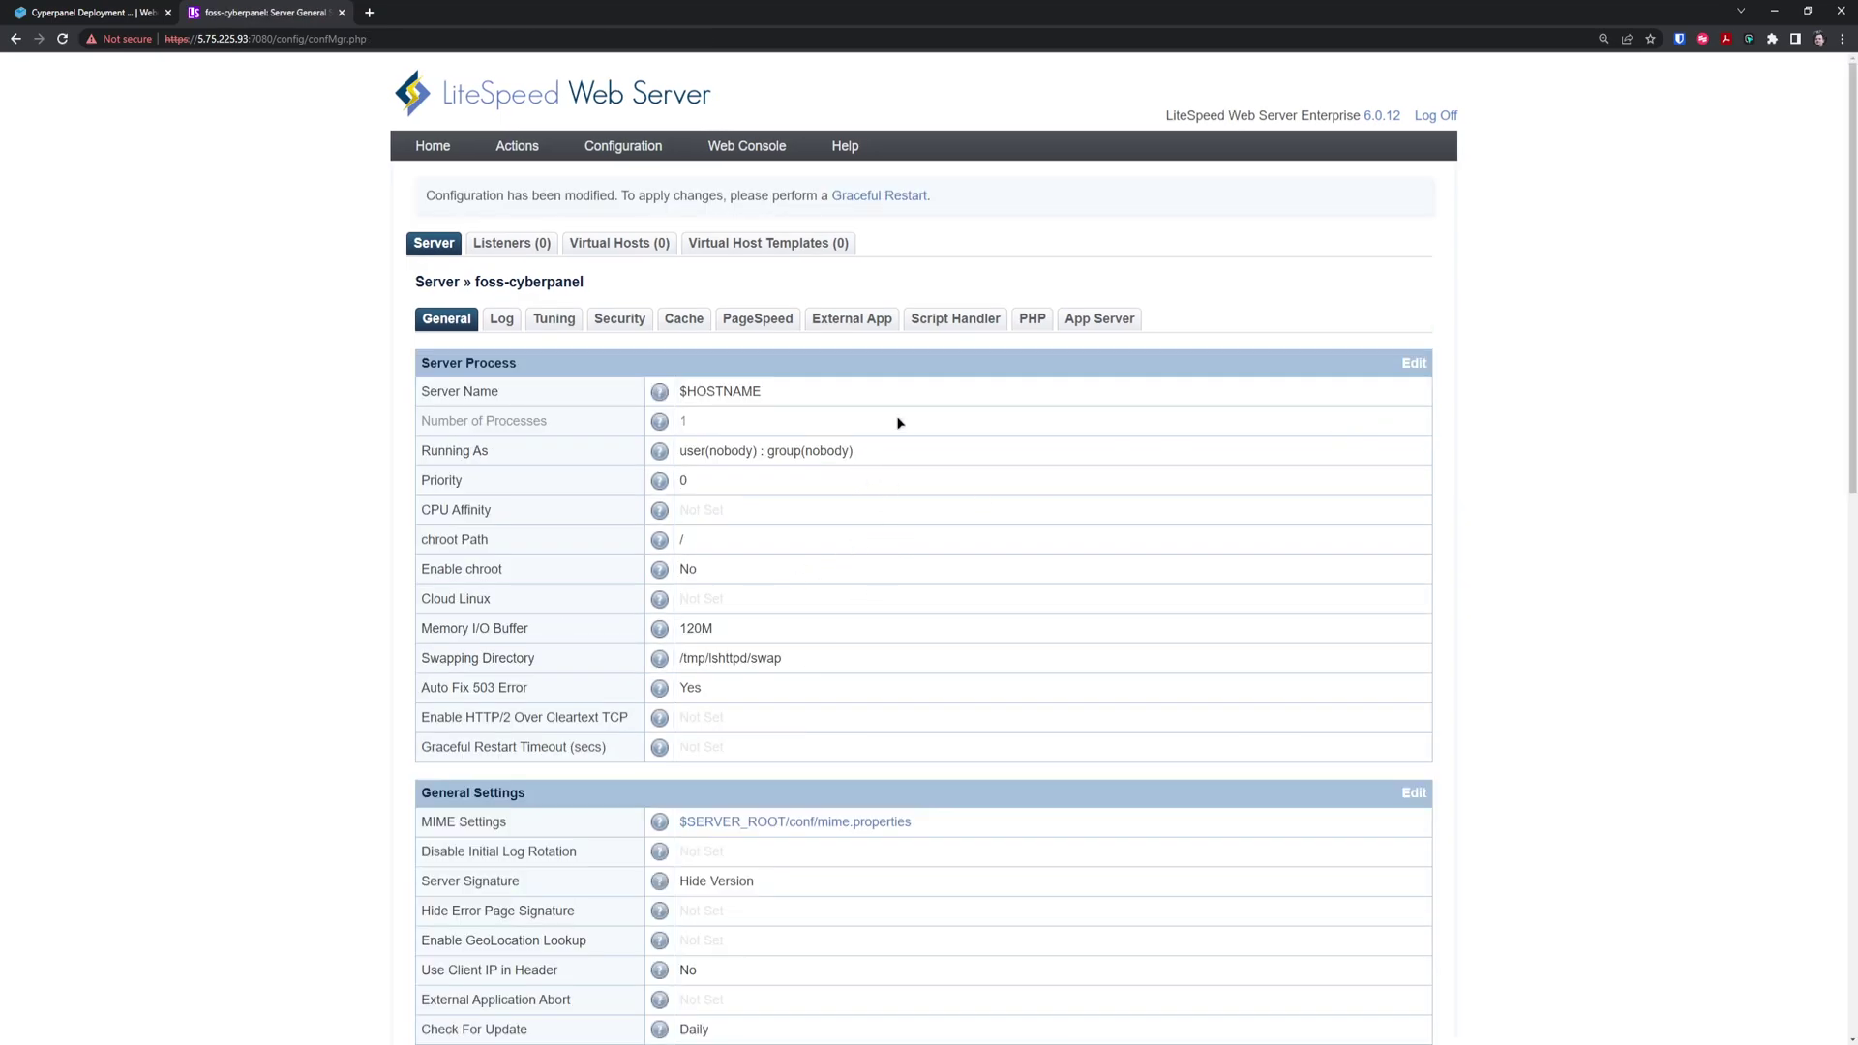
# Set Check For Update to Weekly and Use Client IP in Header to Trusted IP Only
pyautogui.scroll(-2, 426, 642)
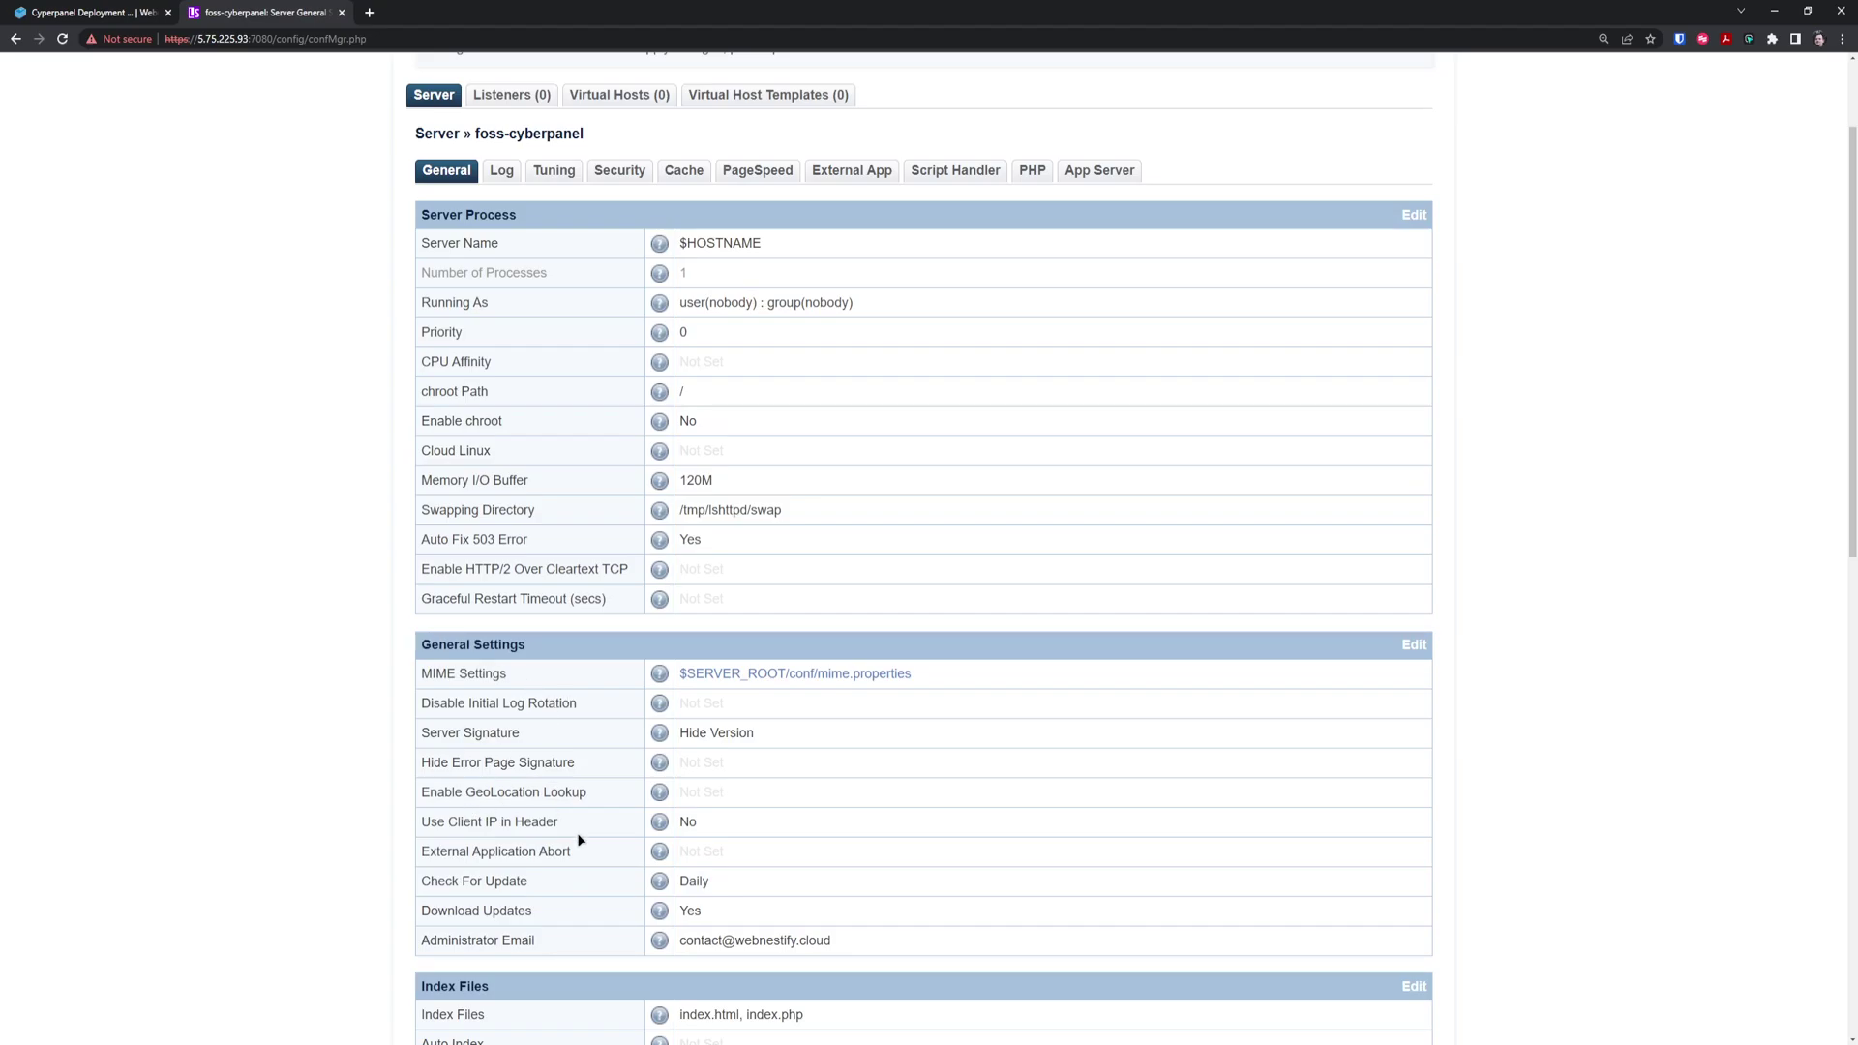
pyautogui.click(1412, 645)
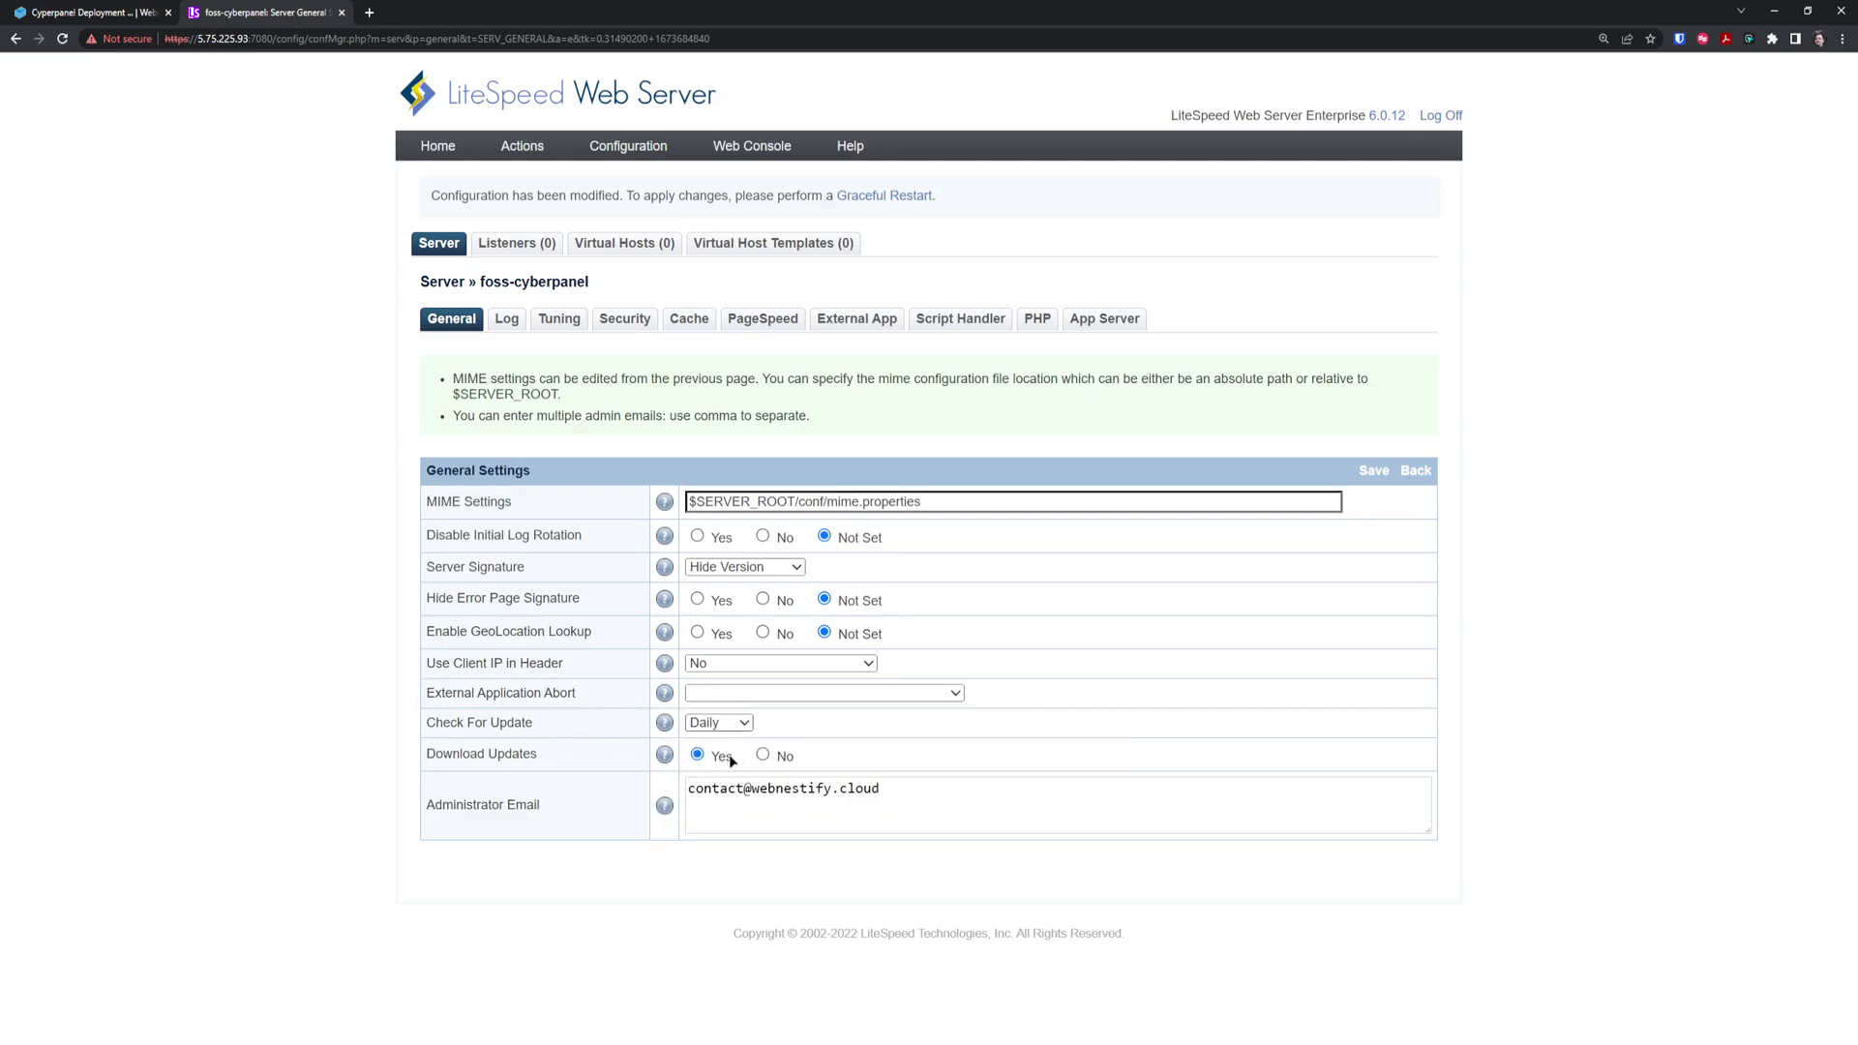
pyautogui.hotkey('shift', 'Tab')
pyautogui.press('Down')
pyautogui.moveTo(659, 668)
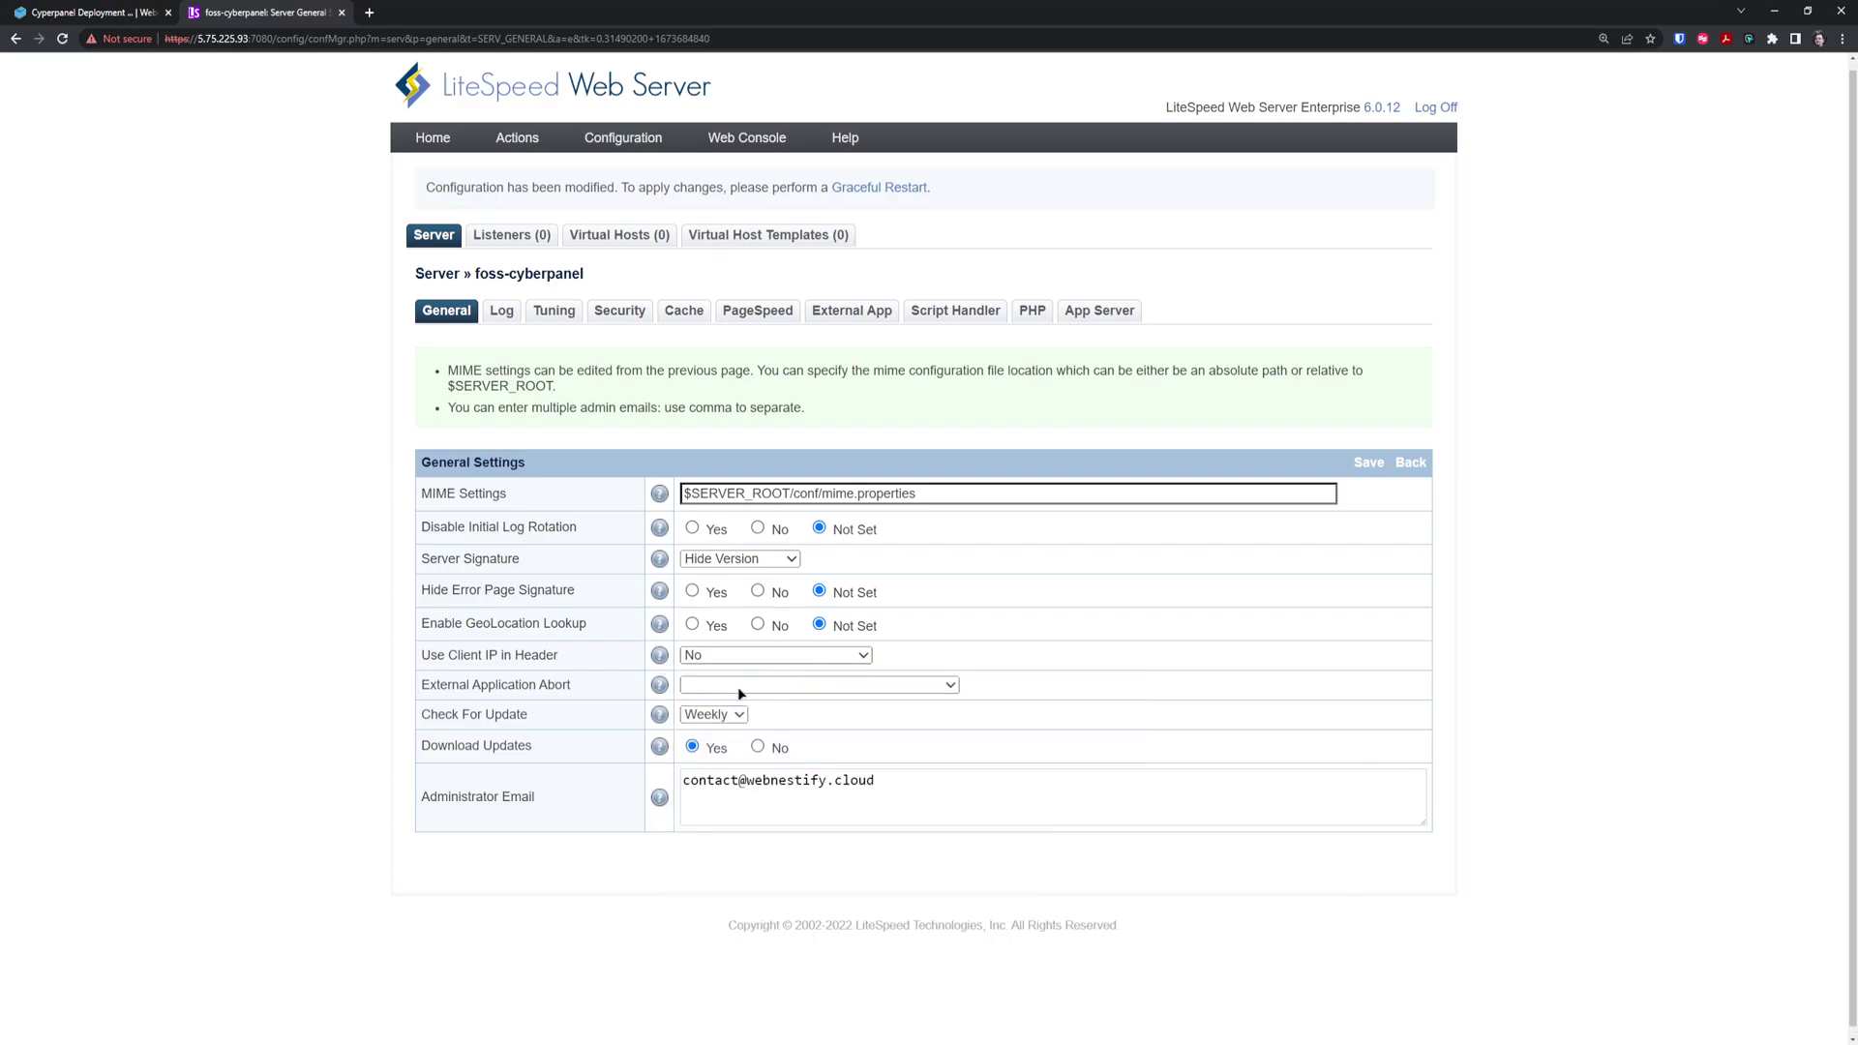
pyautogui.click(741, 694)
pyautogui.click(121, 608)
pyautogui.click(568, 317)
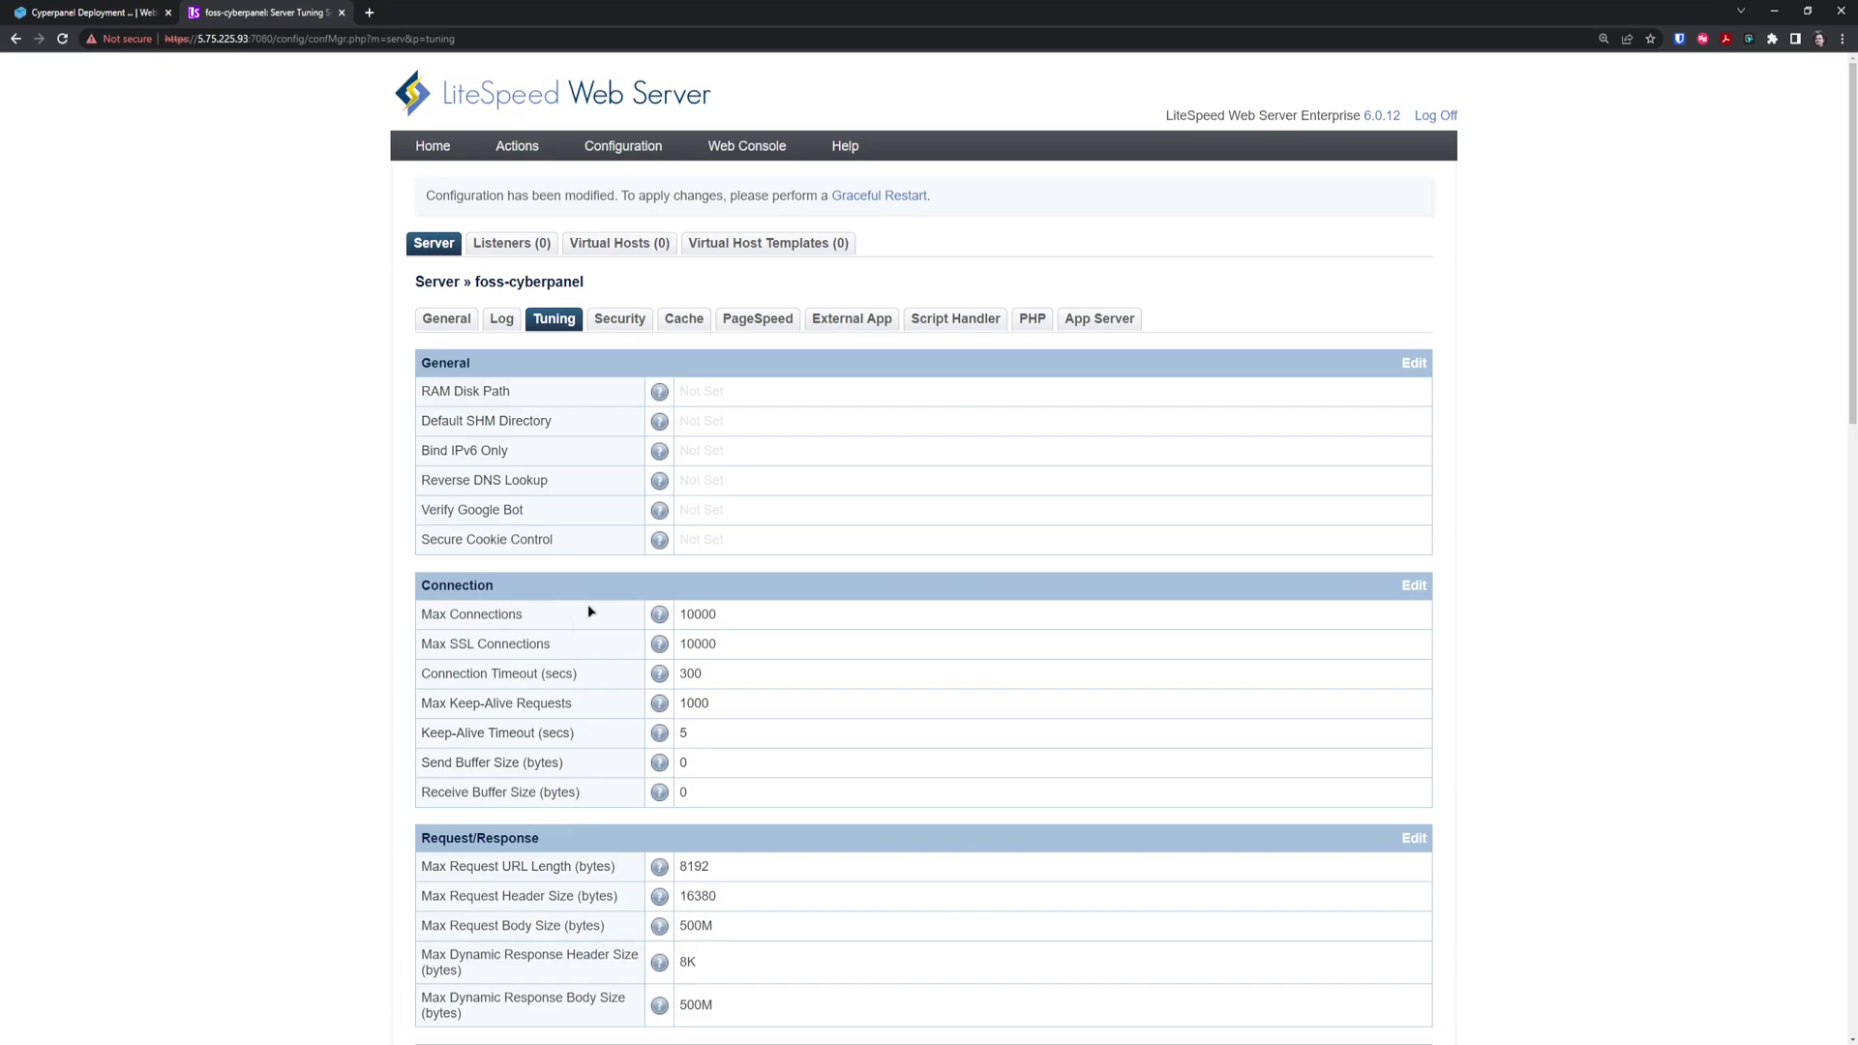
# Set Max Connections and Max SSL Connections in the Tuning Connection settings to 500 and save
pyautogui.click(1412, 587)
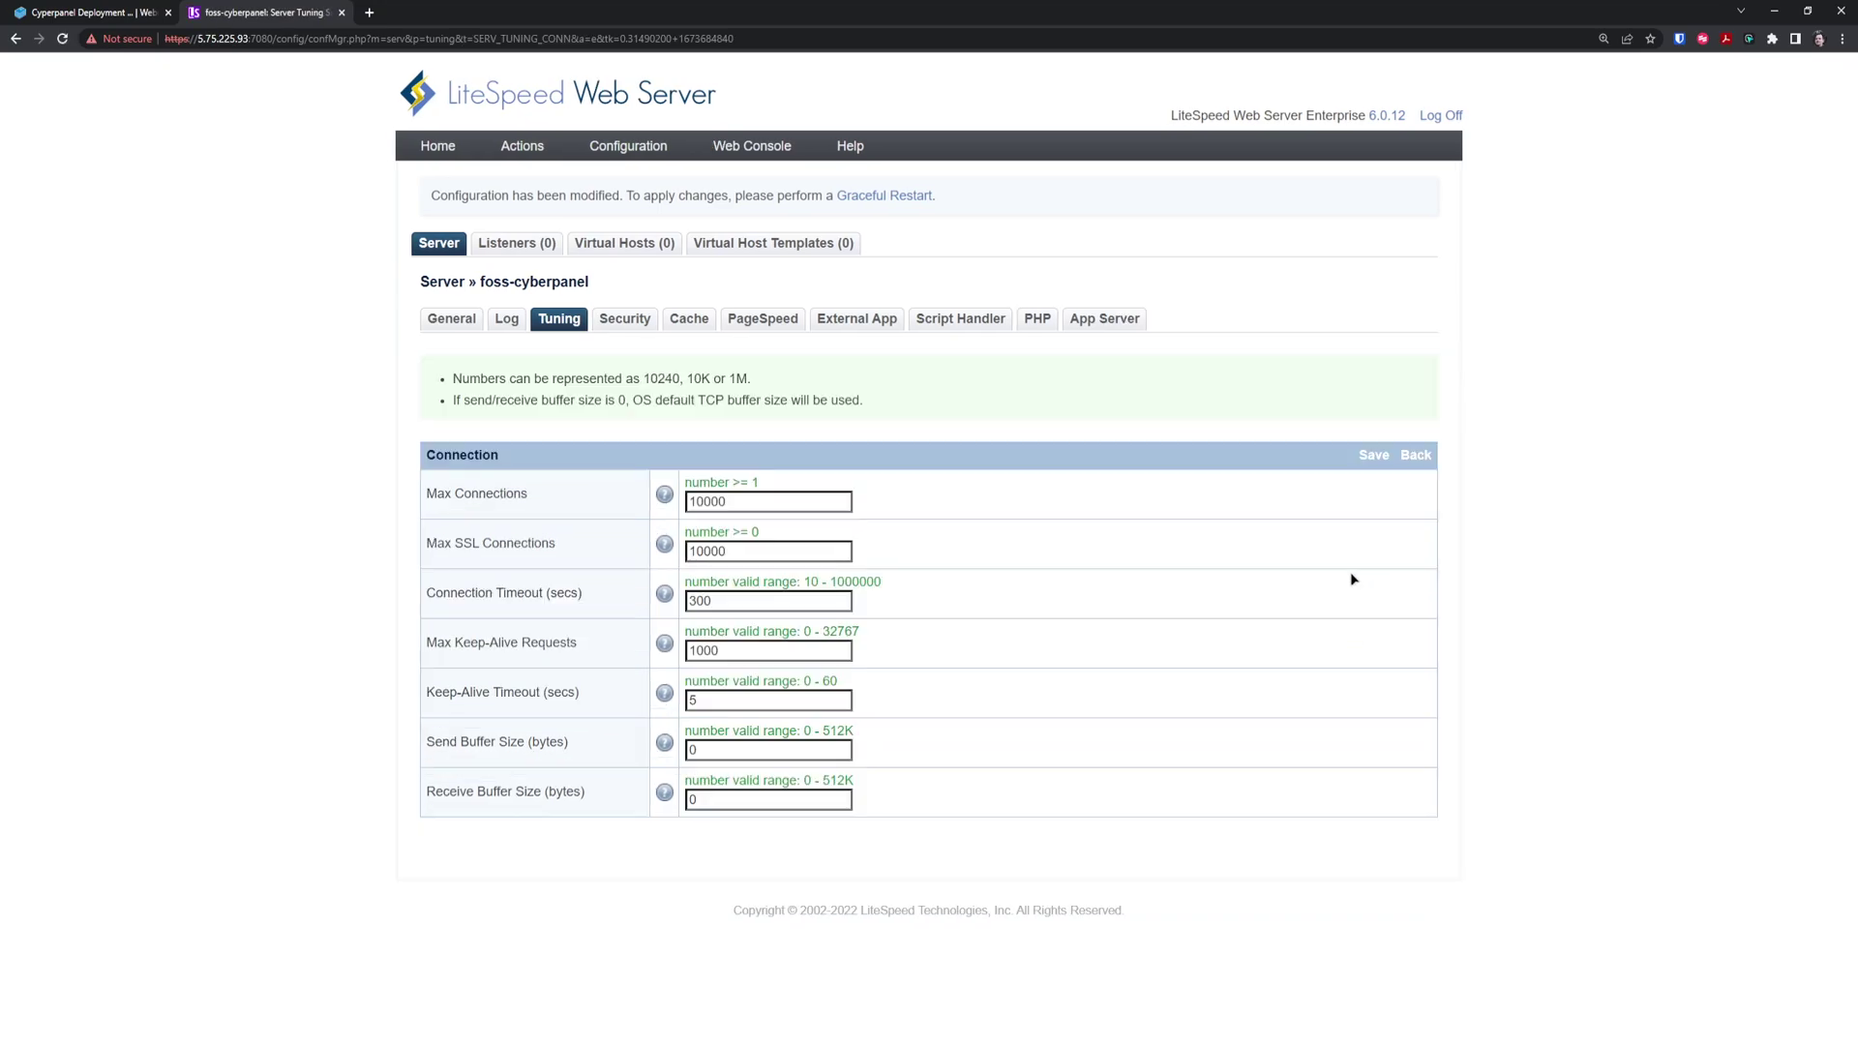
pyautogui.moveTo(664, 494)
pyautogui.moveTo(739, 507); pyautogui.dragTo(673, 509)
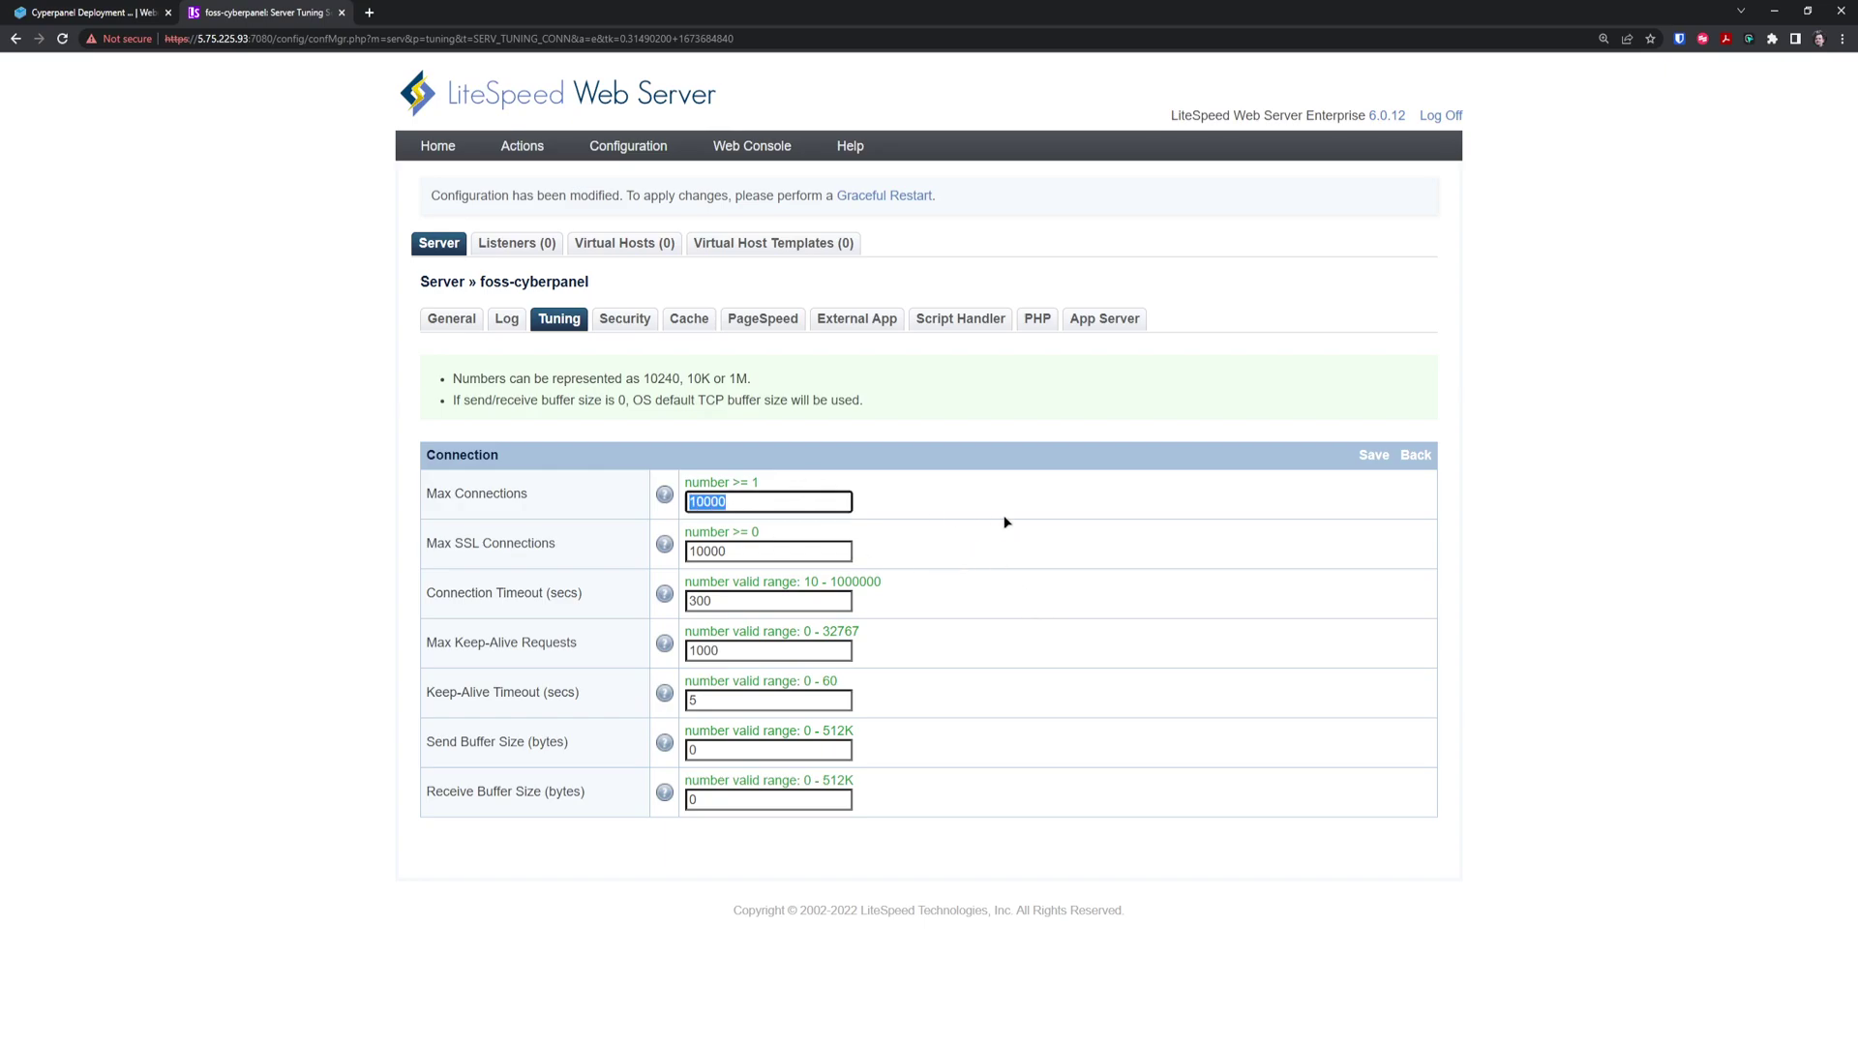
pyautogui.write('500')
pyautogui.doubleClick(775, 545)
pyautogui.write('500')
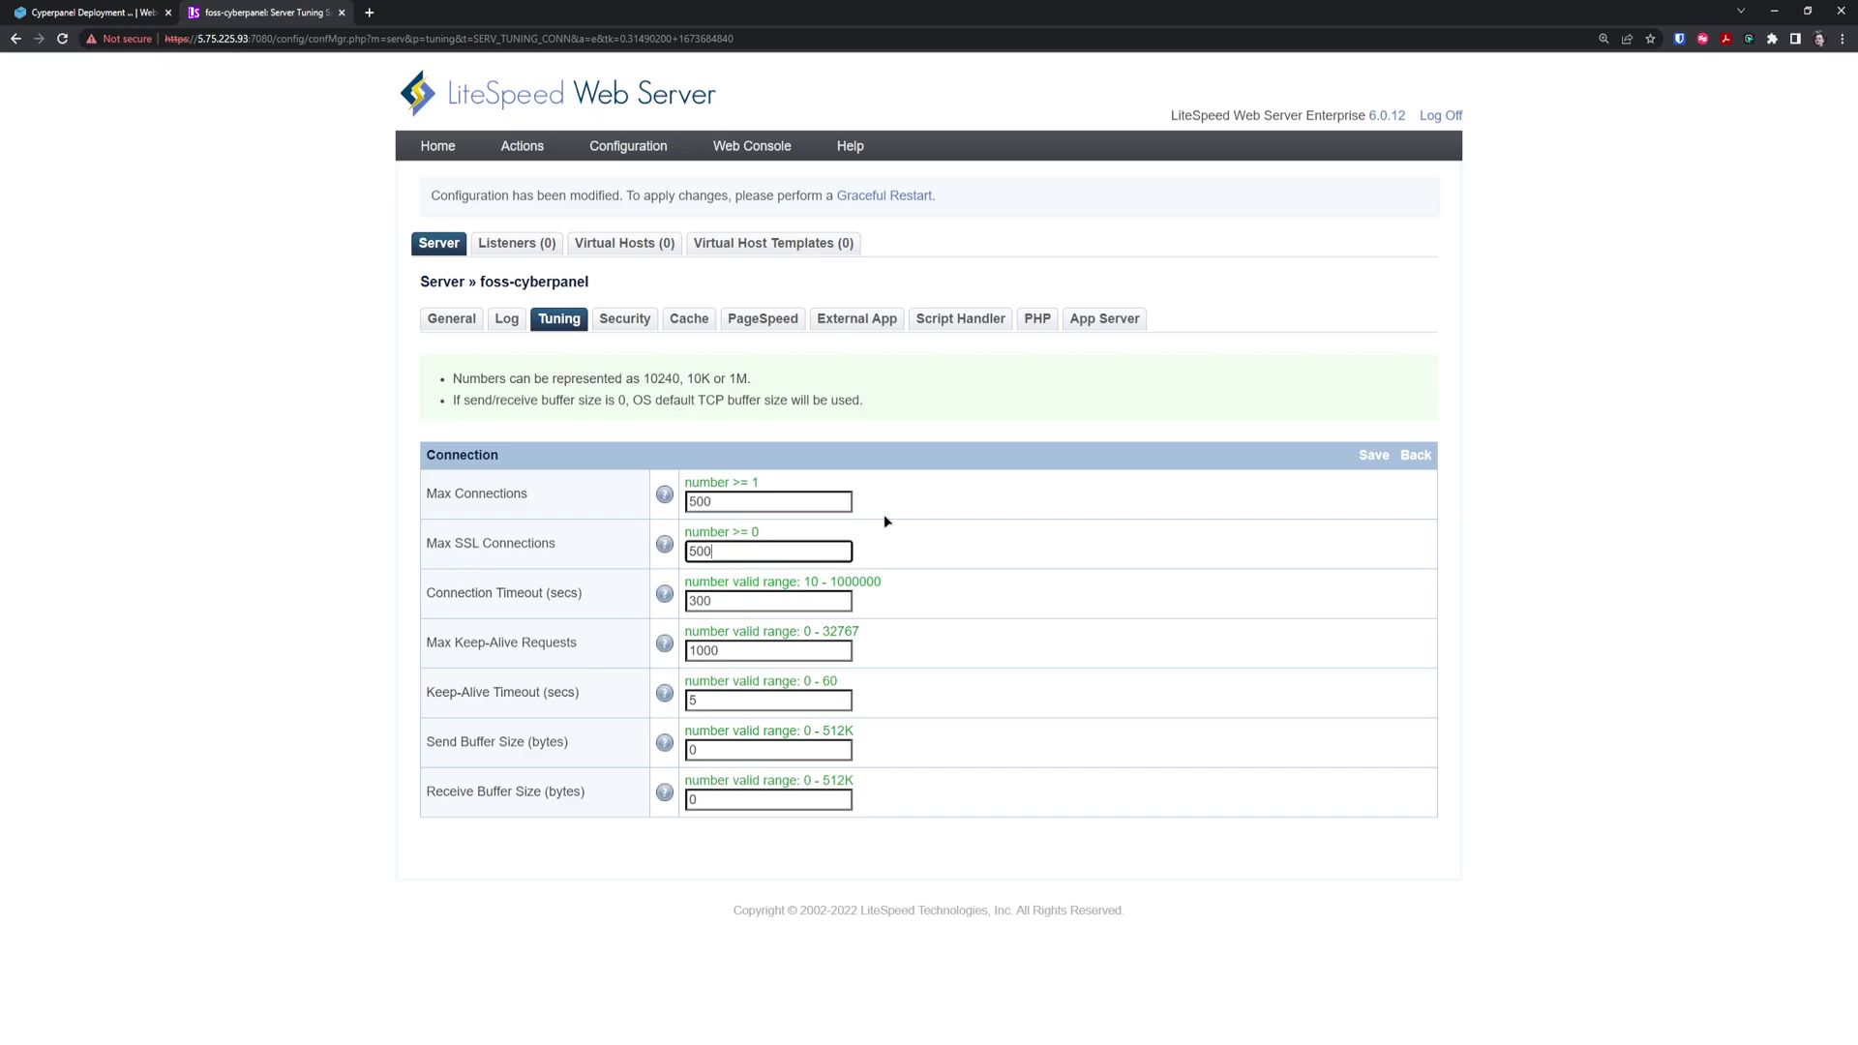
pyautogui.click(1370, 457)
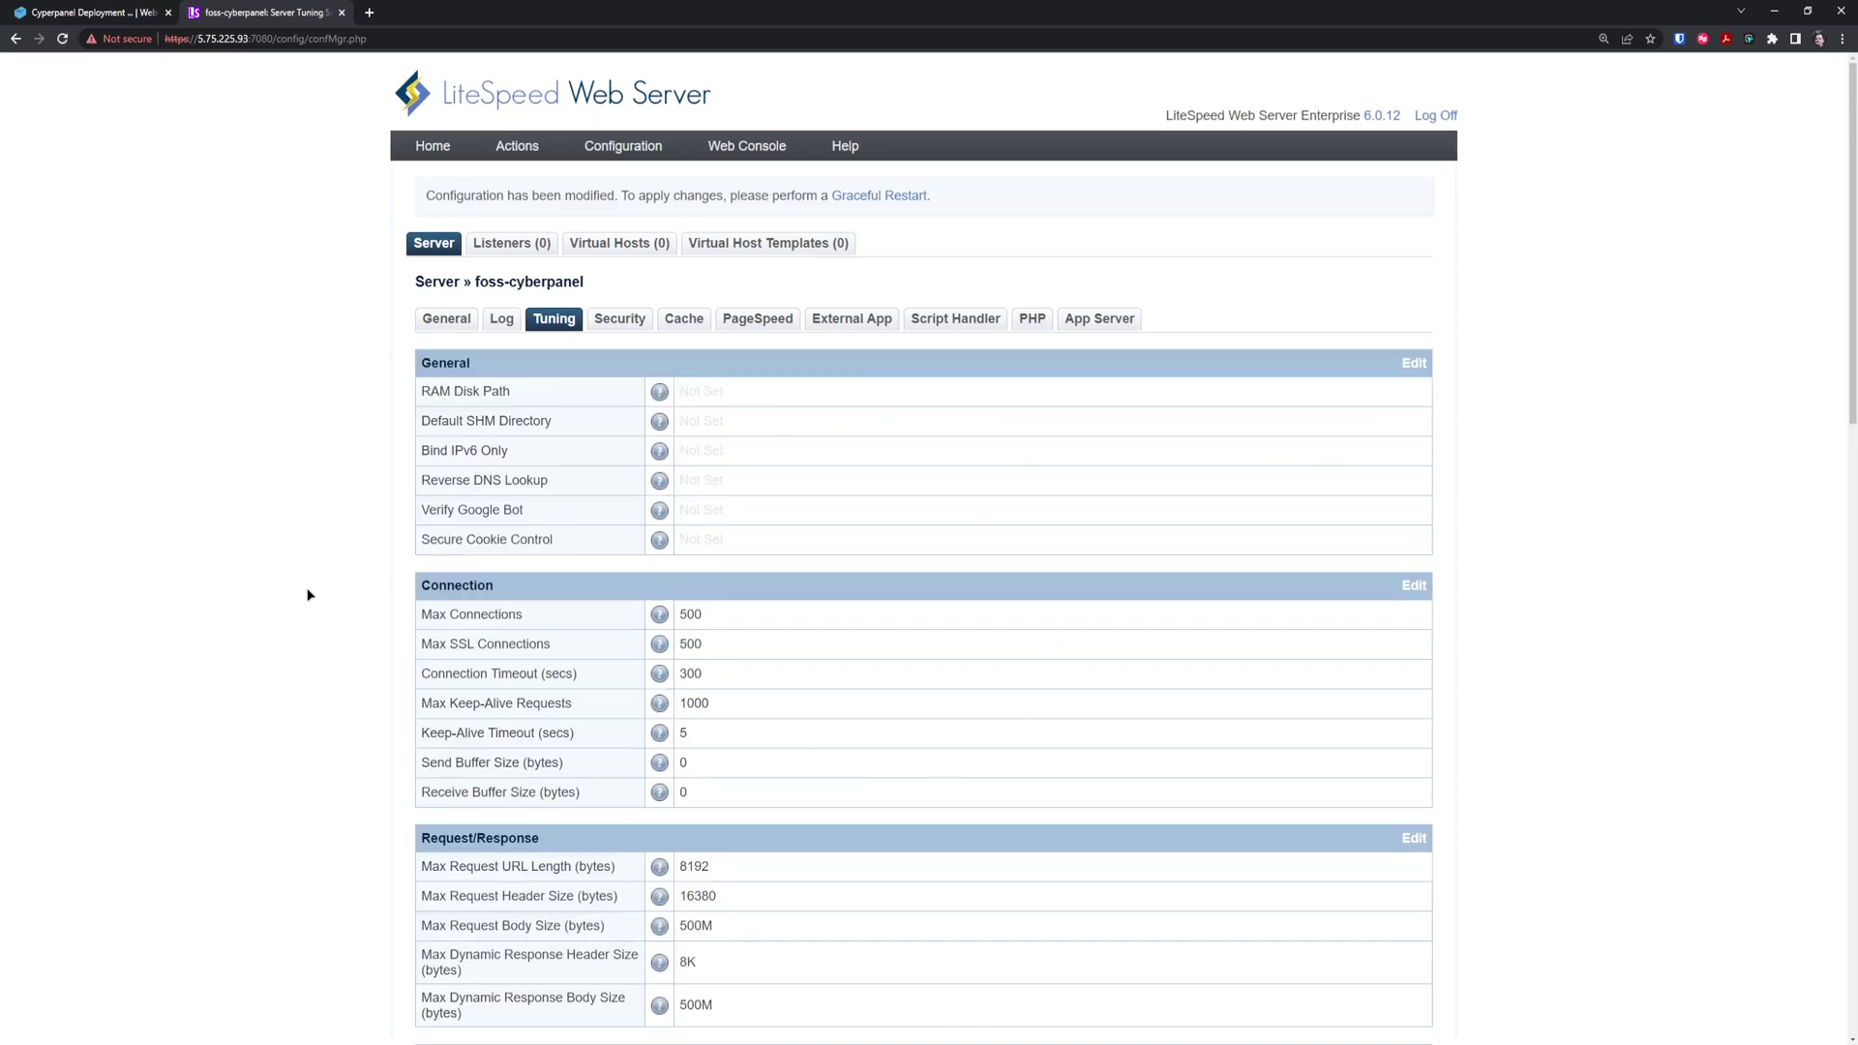
# Trigger a Graceful Restart from the Tuning page notice and confirm it with OK
pyautogui.scroll(-3, 384, 589)
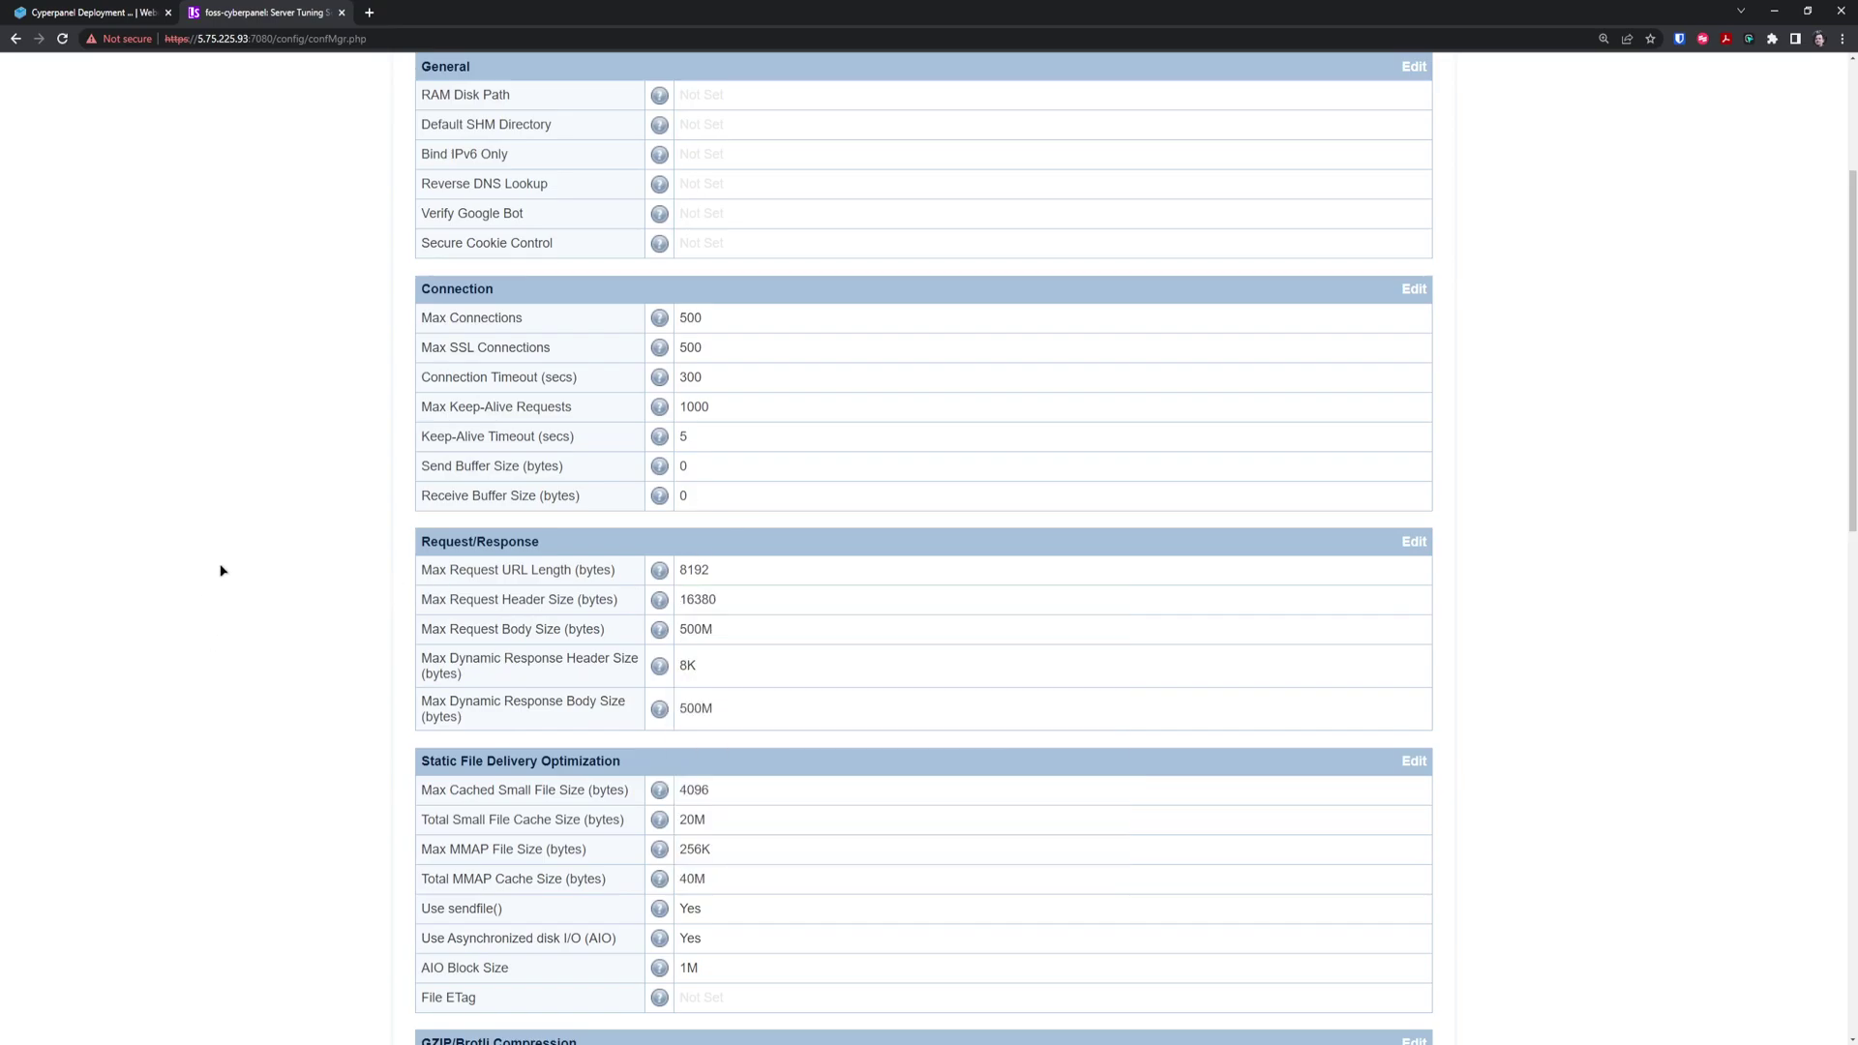
pyautogui.scroll(-2, 222, 571)
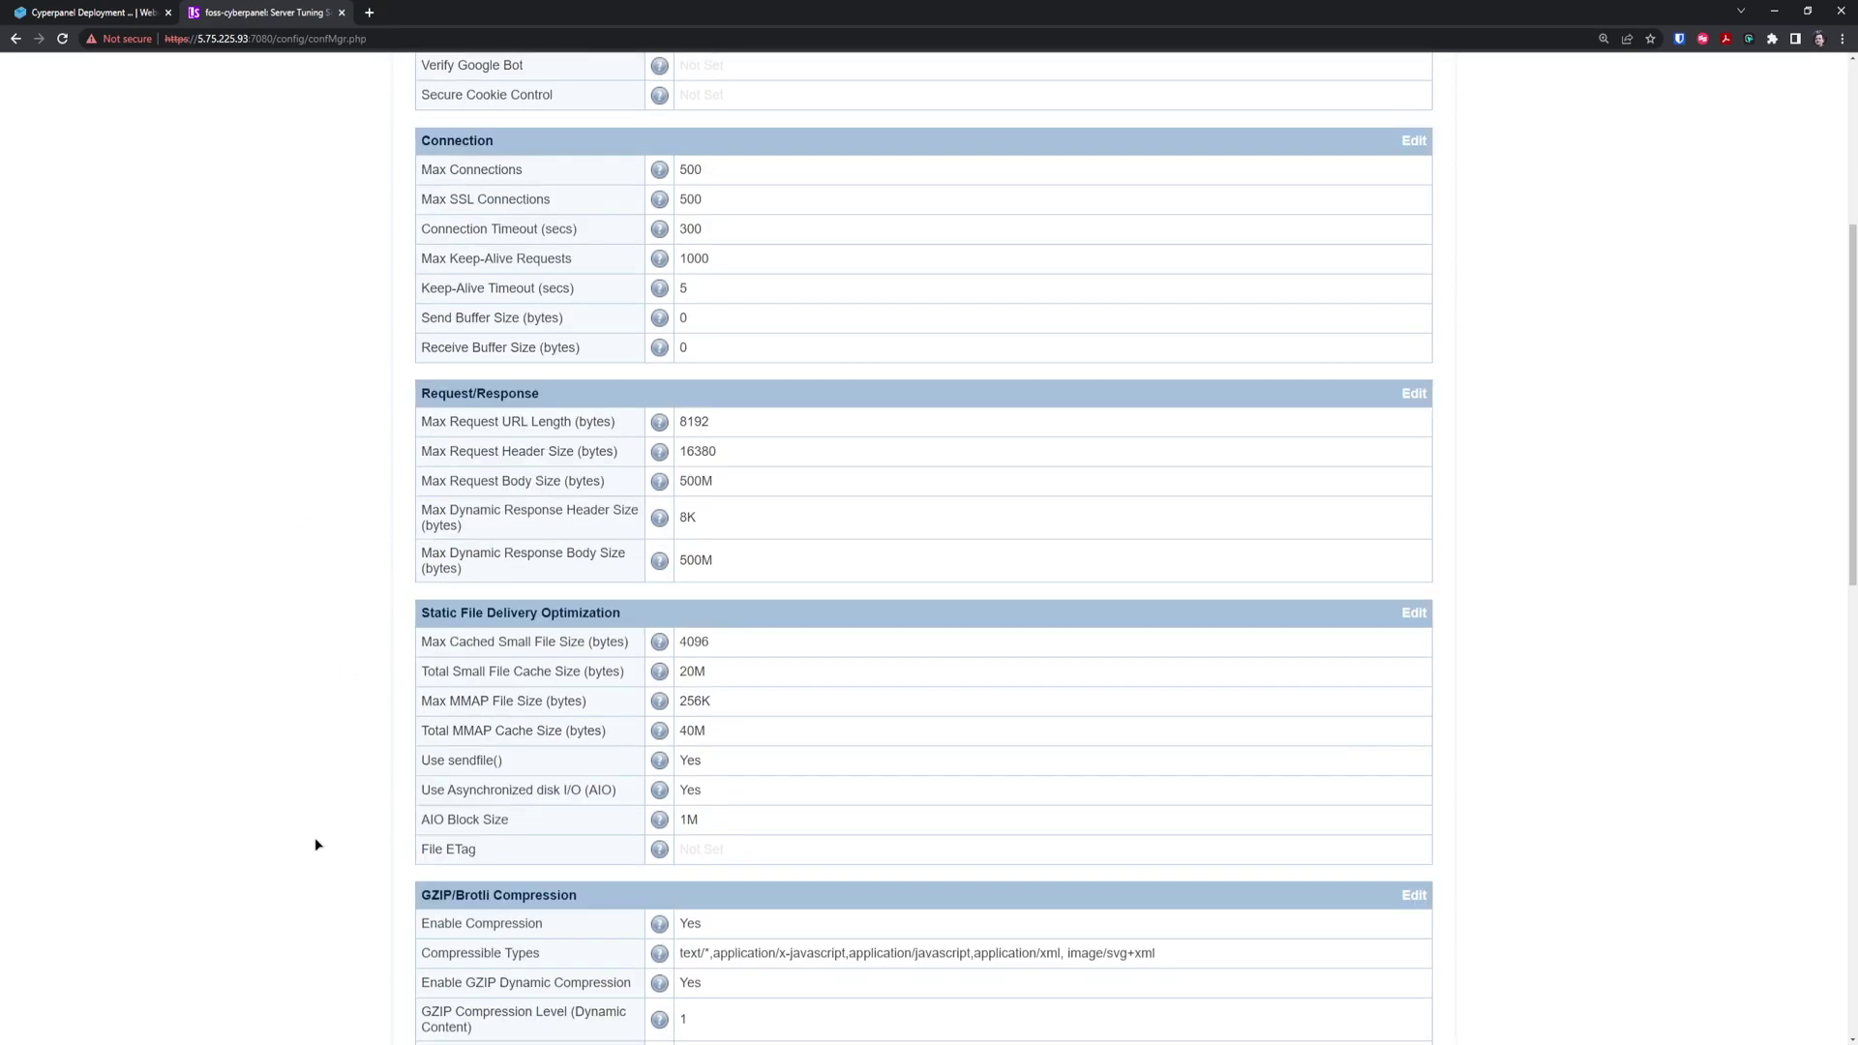
pyautogui.scroll(-3, 320, 842)
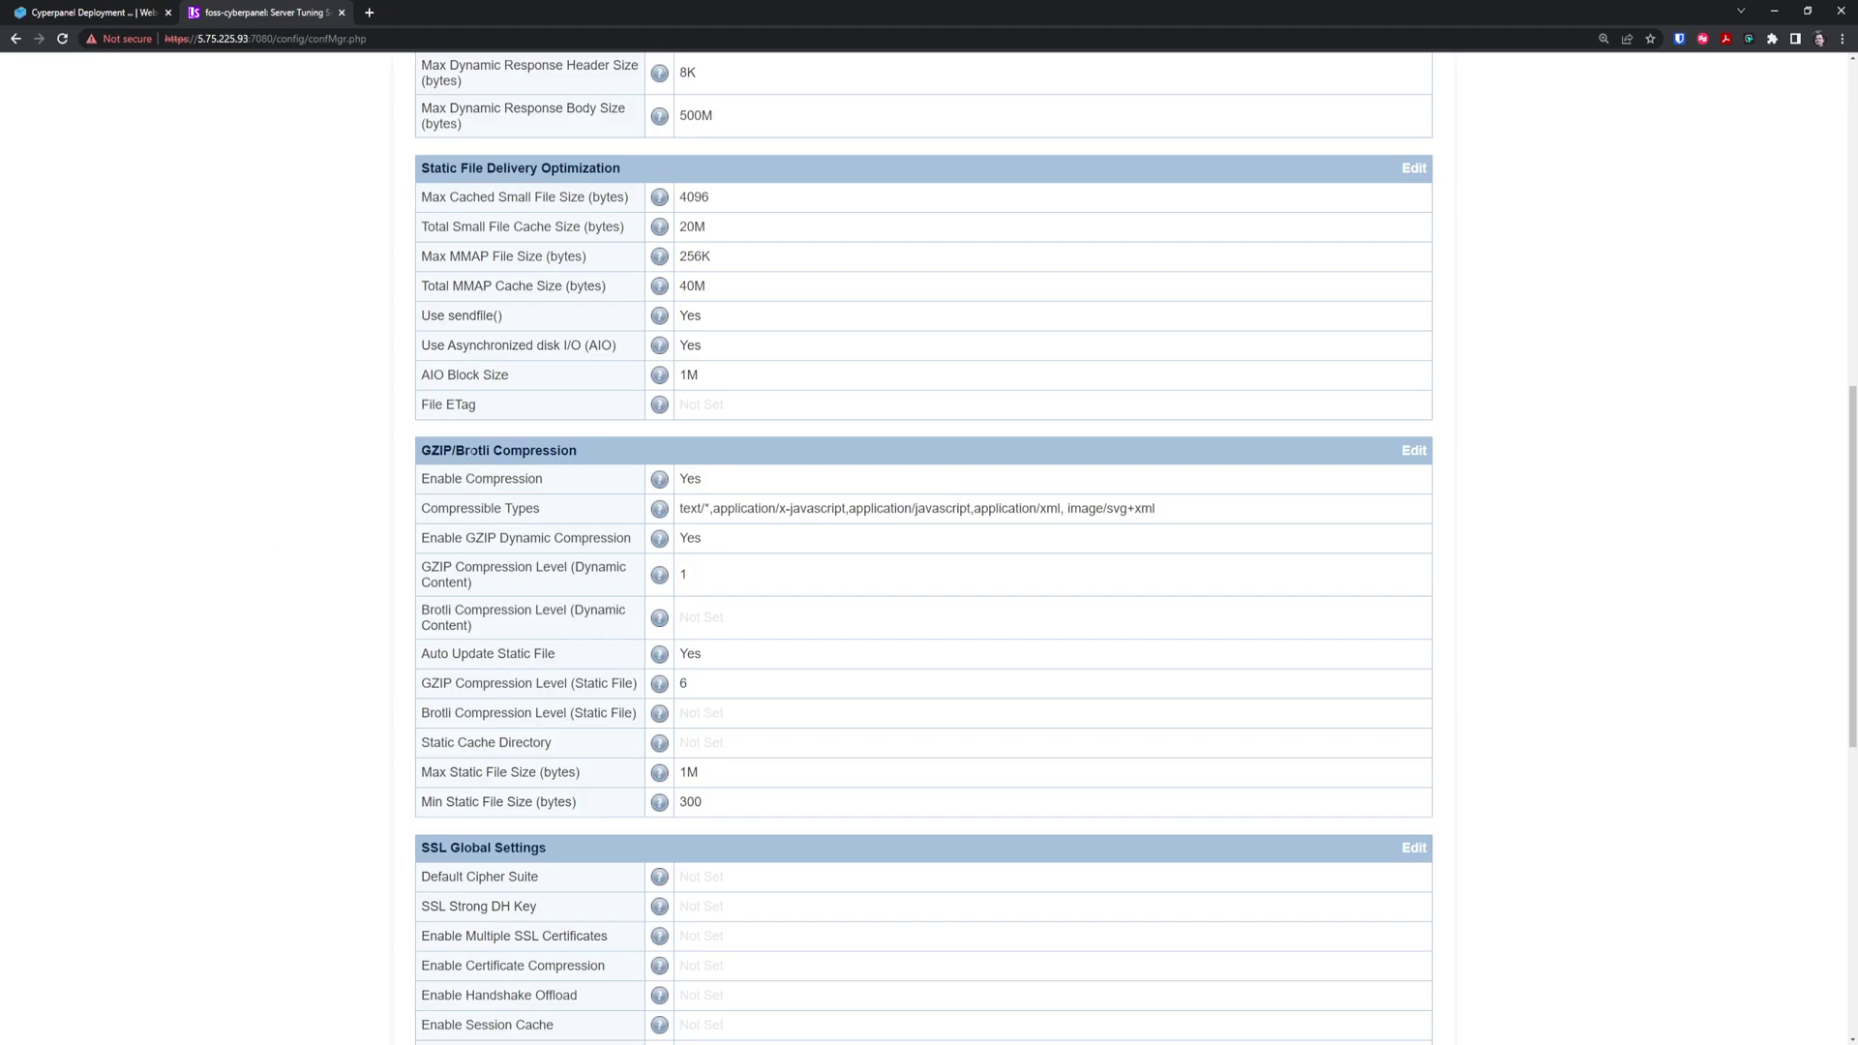
pyautogui.scroll(-2, 310, 705)
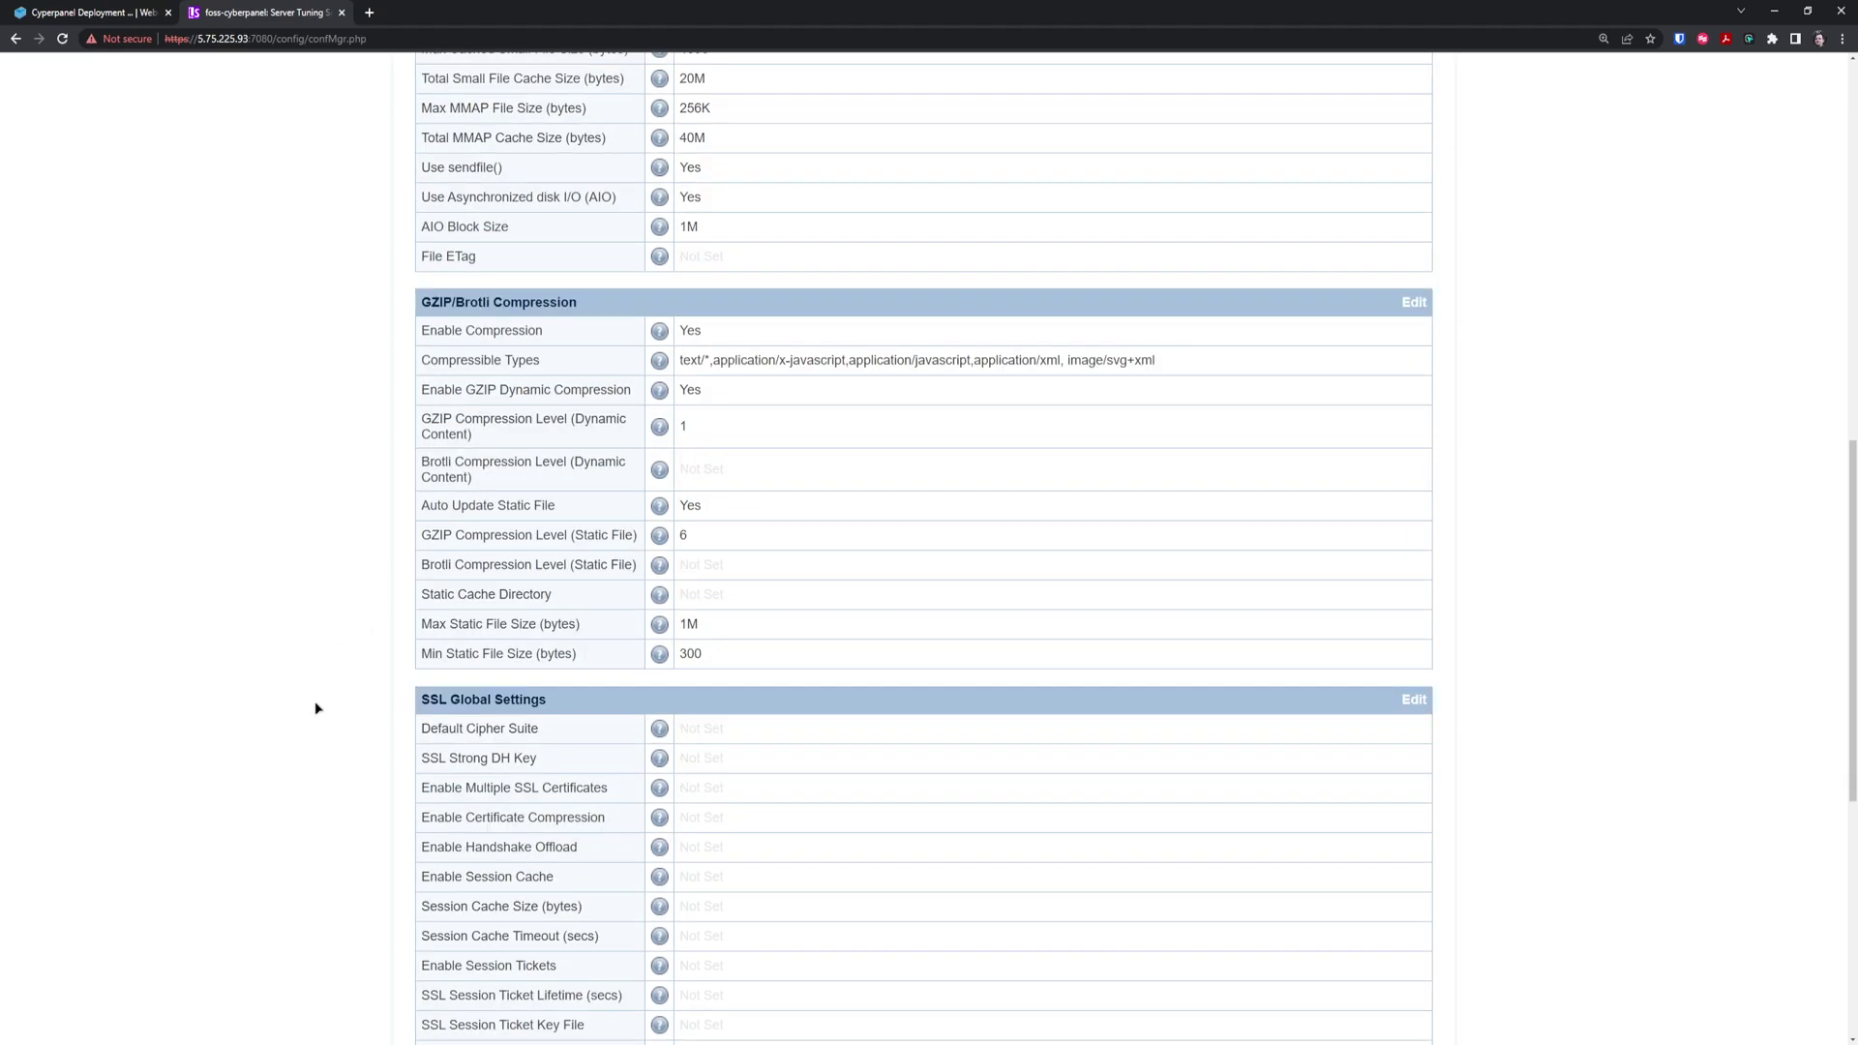
pyautogui.scroll(-4, 312, 708)
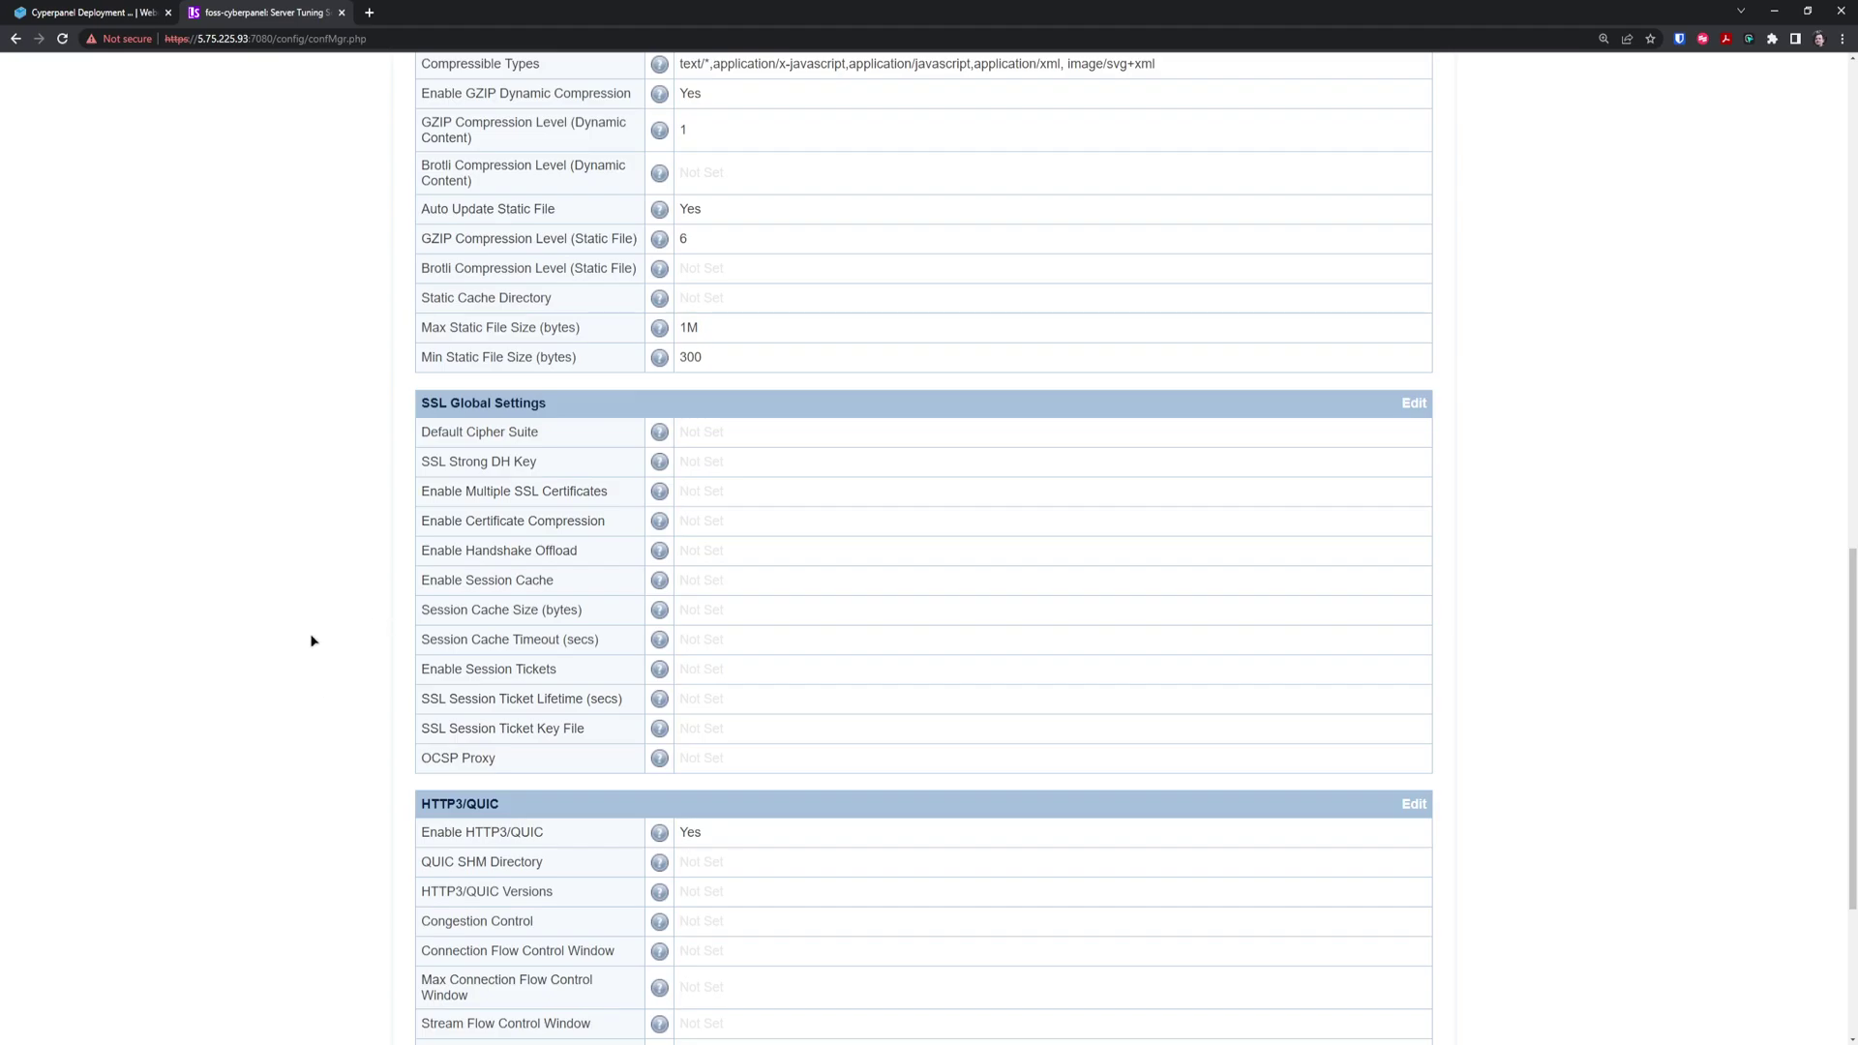
pyautogui.scroll(-3, 312, 641)
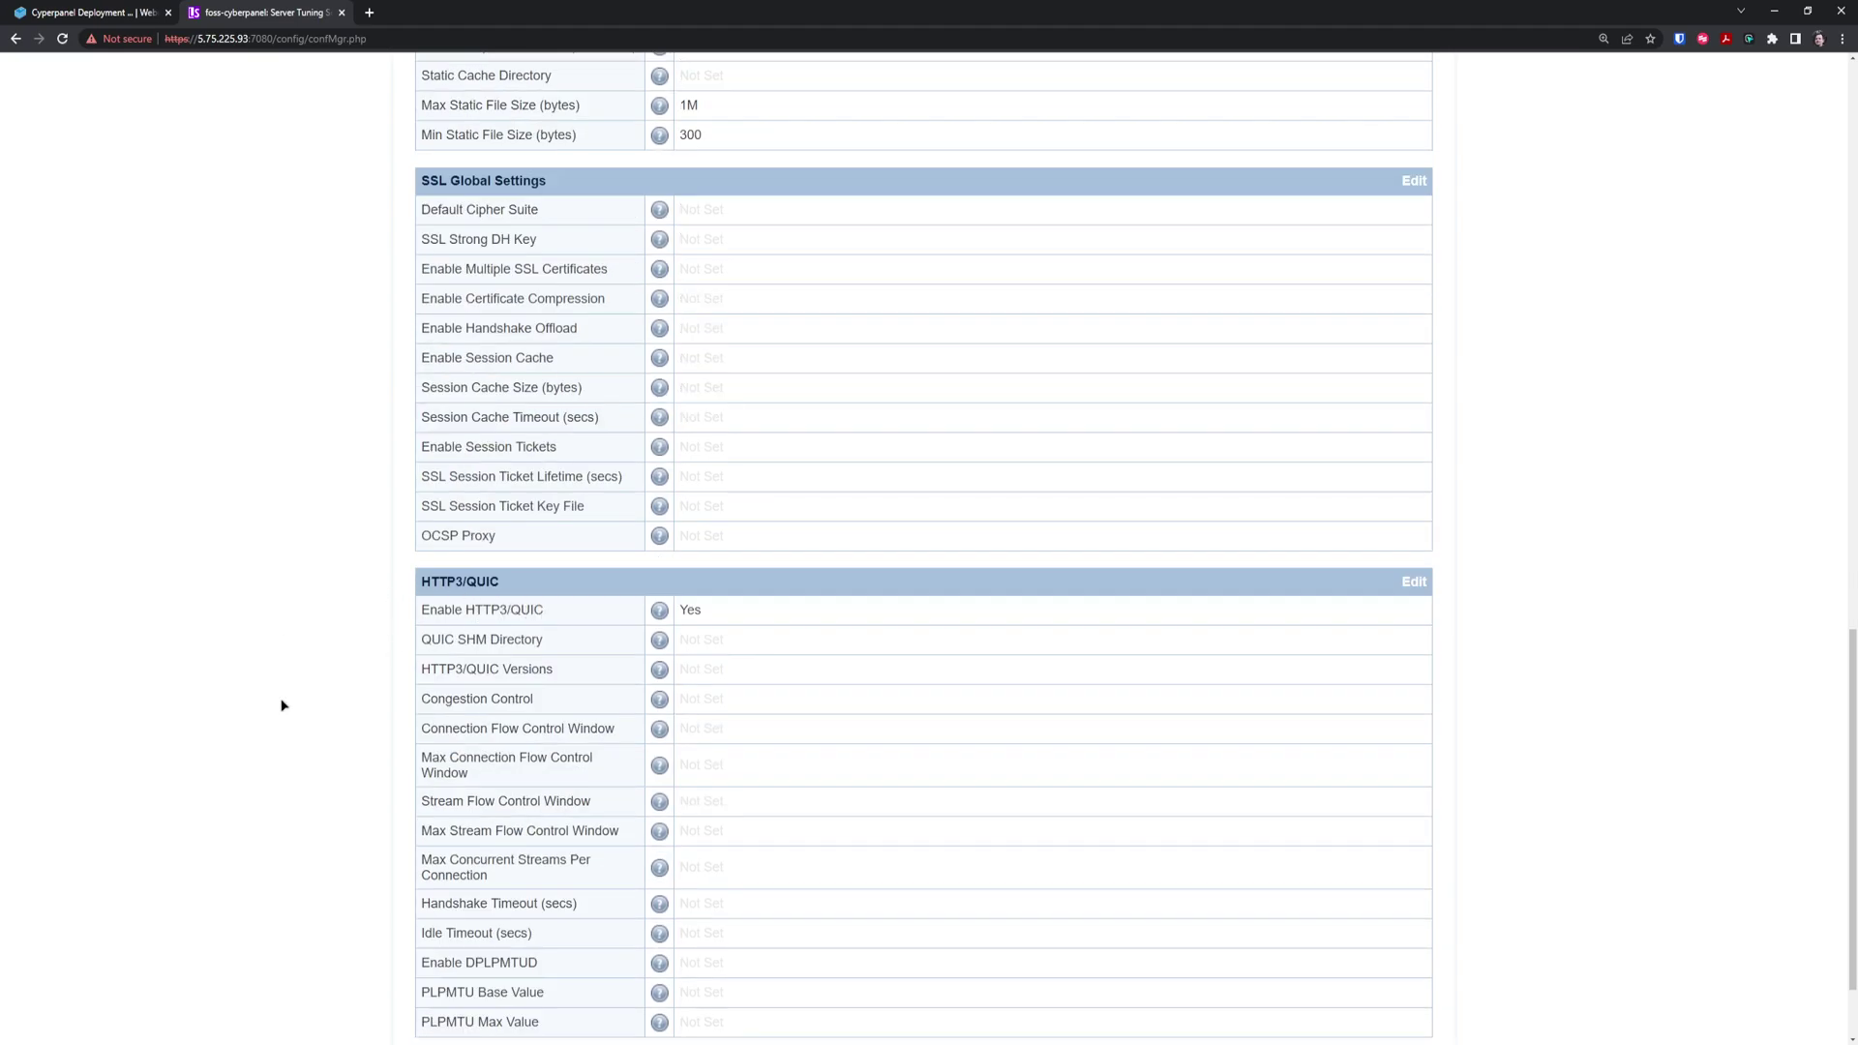
pyautogui.scroll(-2, 284, 703)
pyautogui.scroll(20, 290, 716)
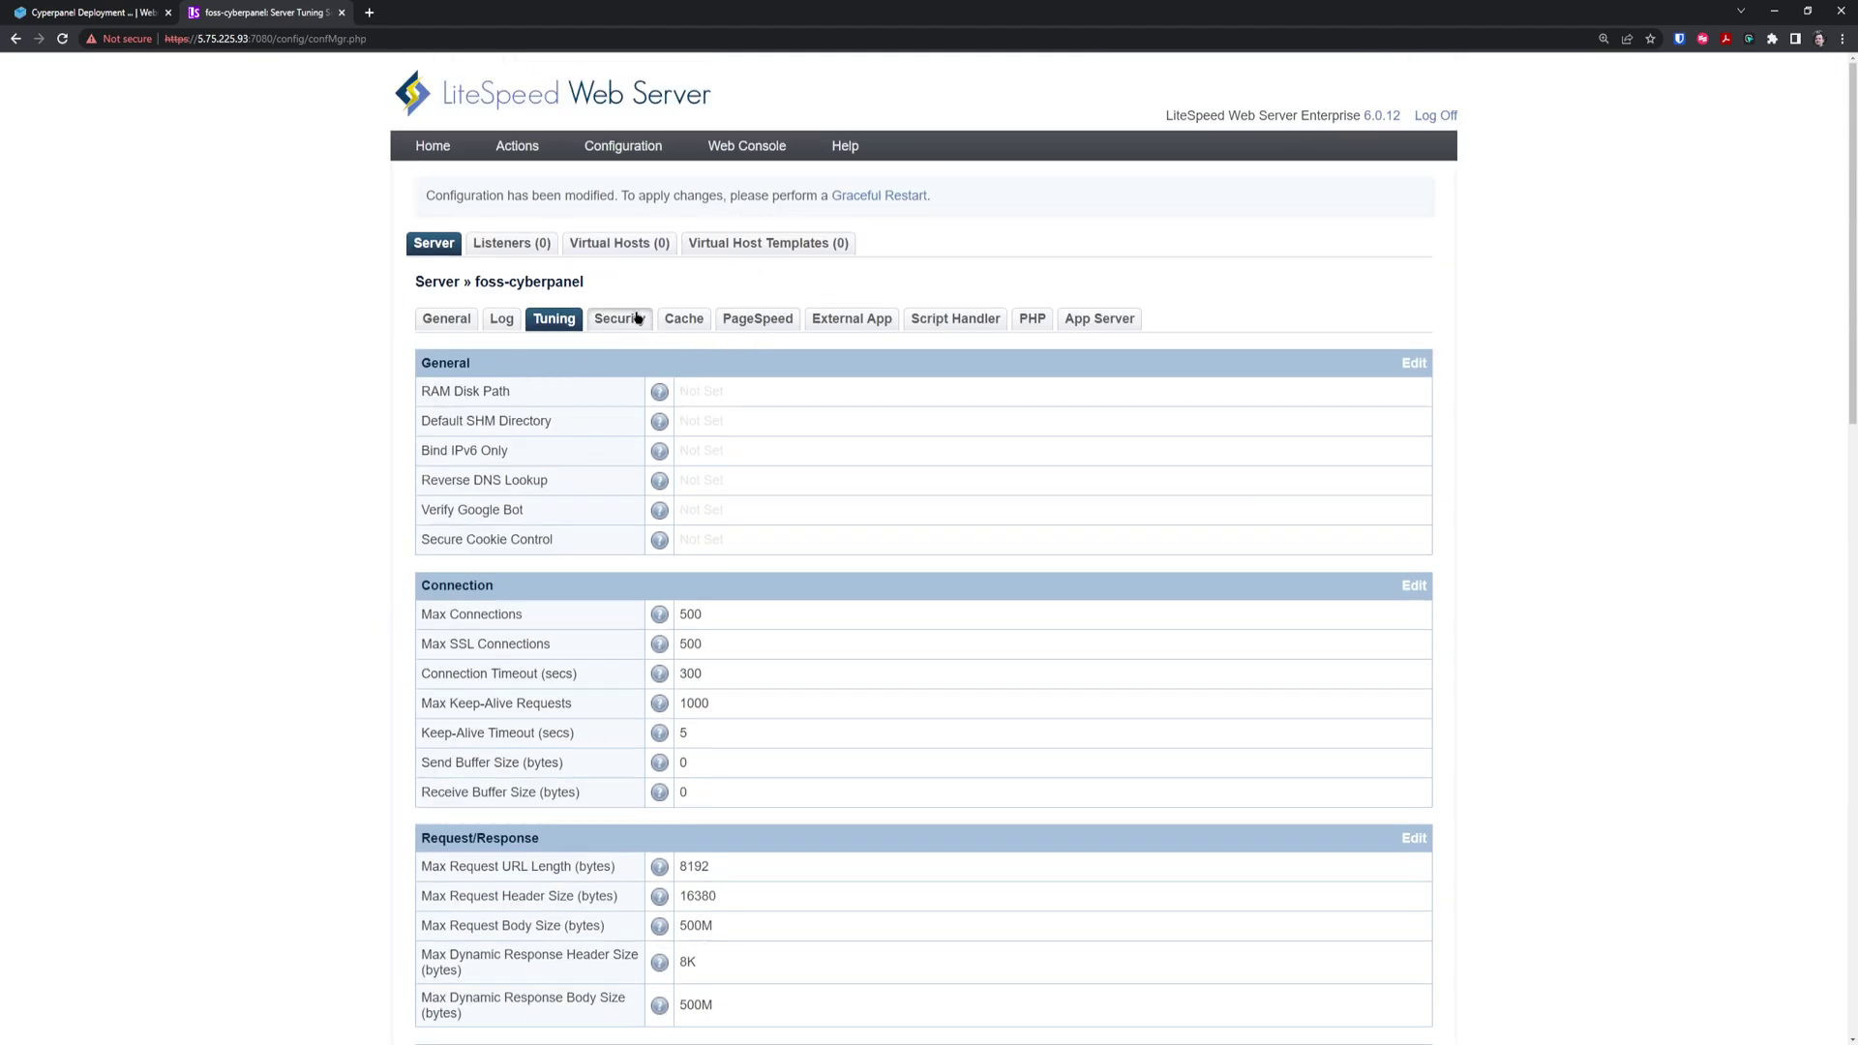
pyautogui.click(890, 200)
pyautogui.click(1000, 120)
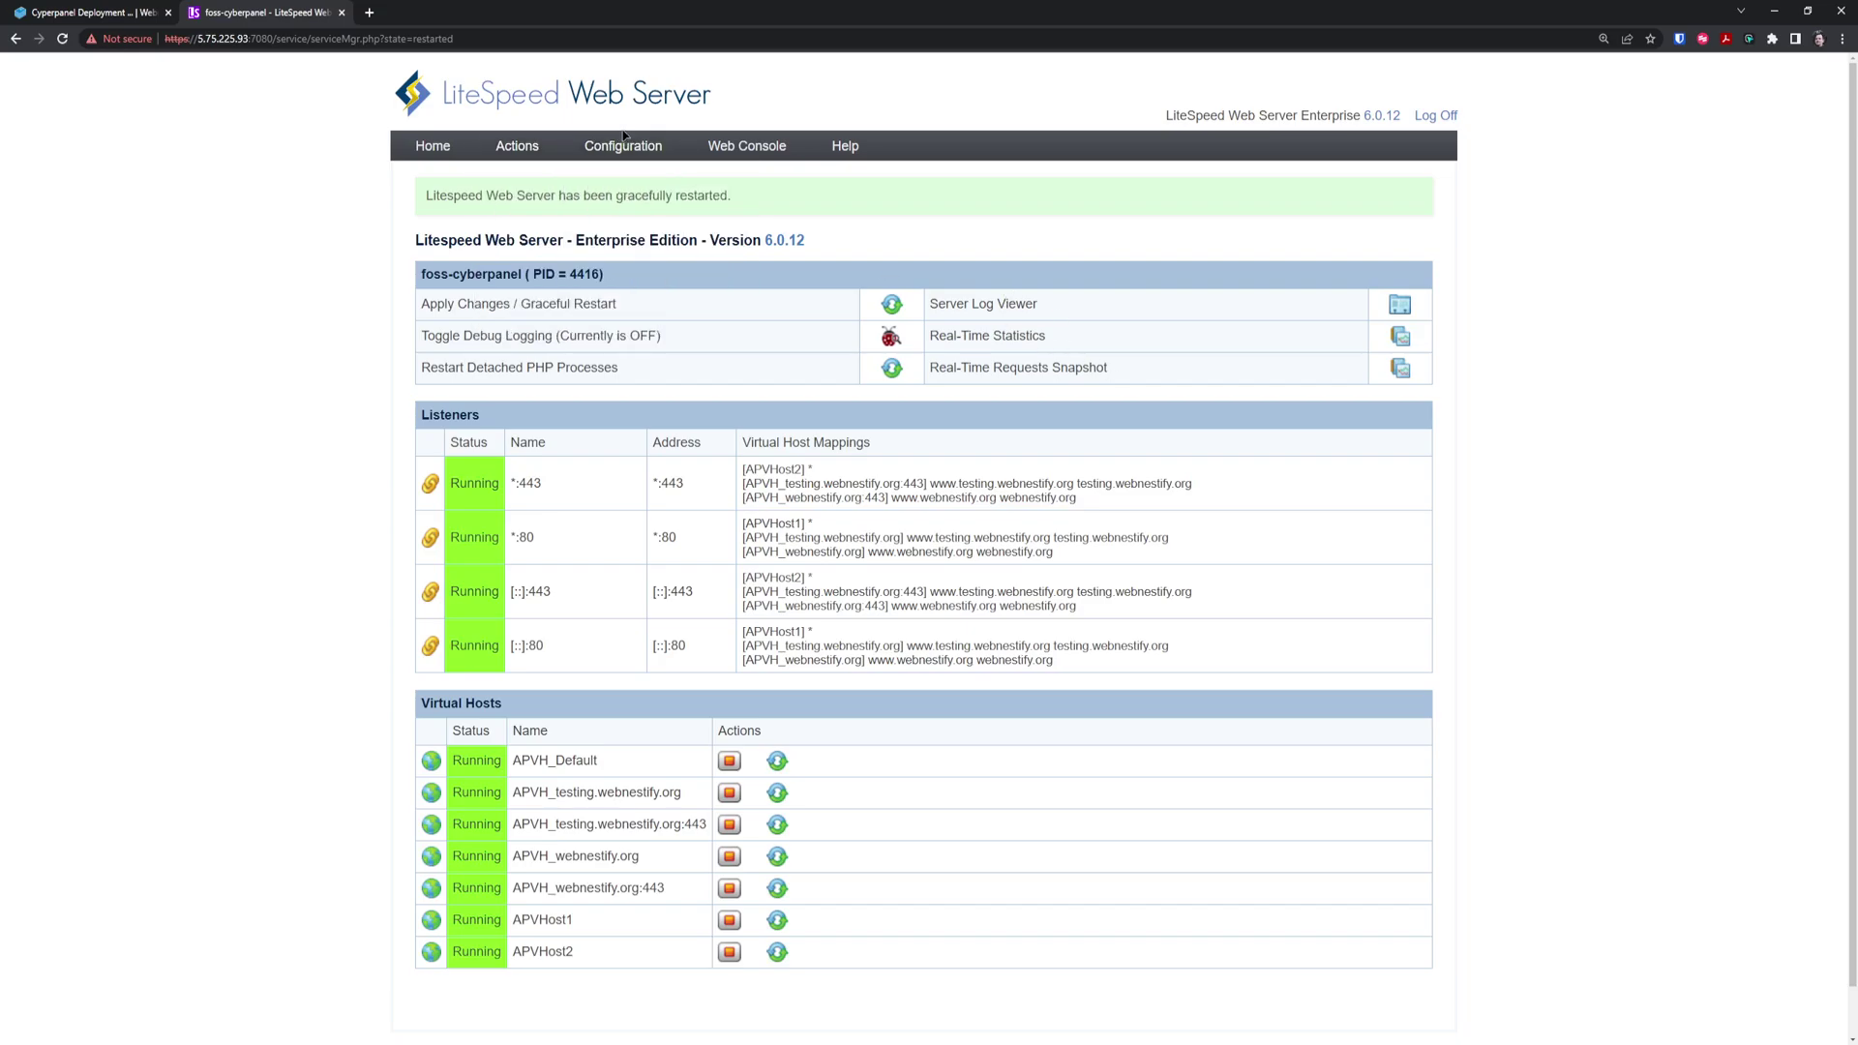
# Review the server's PageSpeed and Cache tabs, then view the empty Virtual Hosts list
pyautogui.moveTo(624, 145)
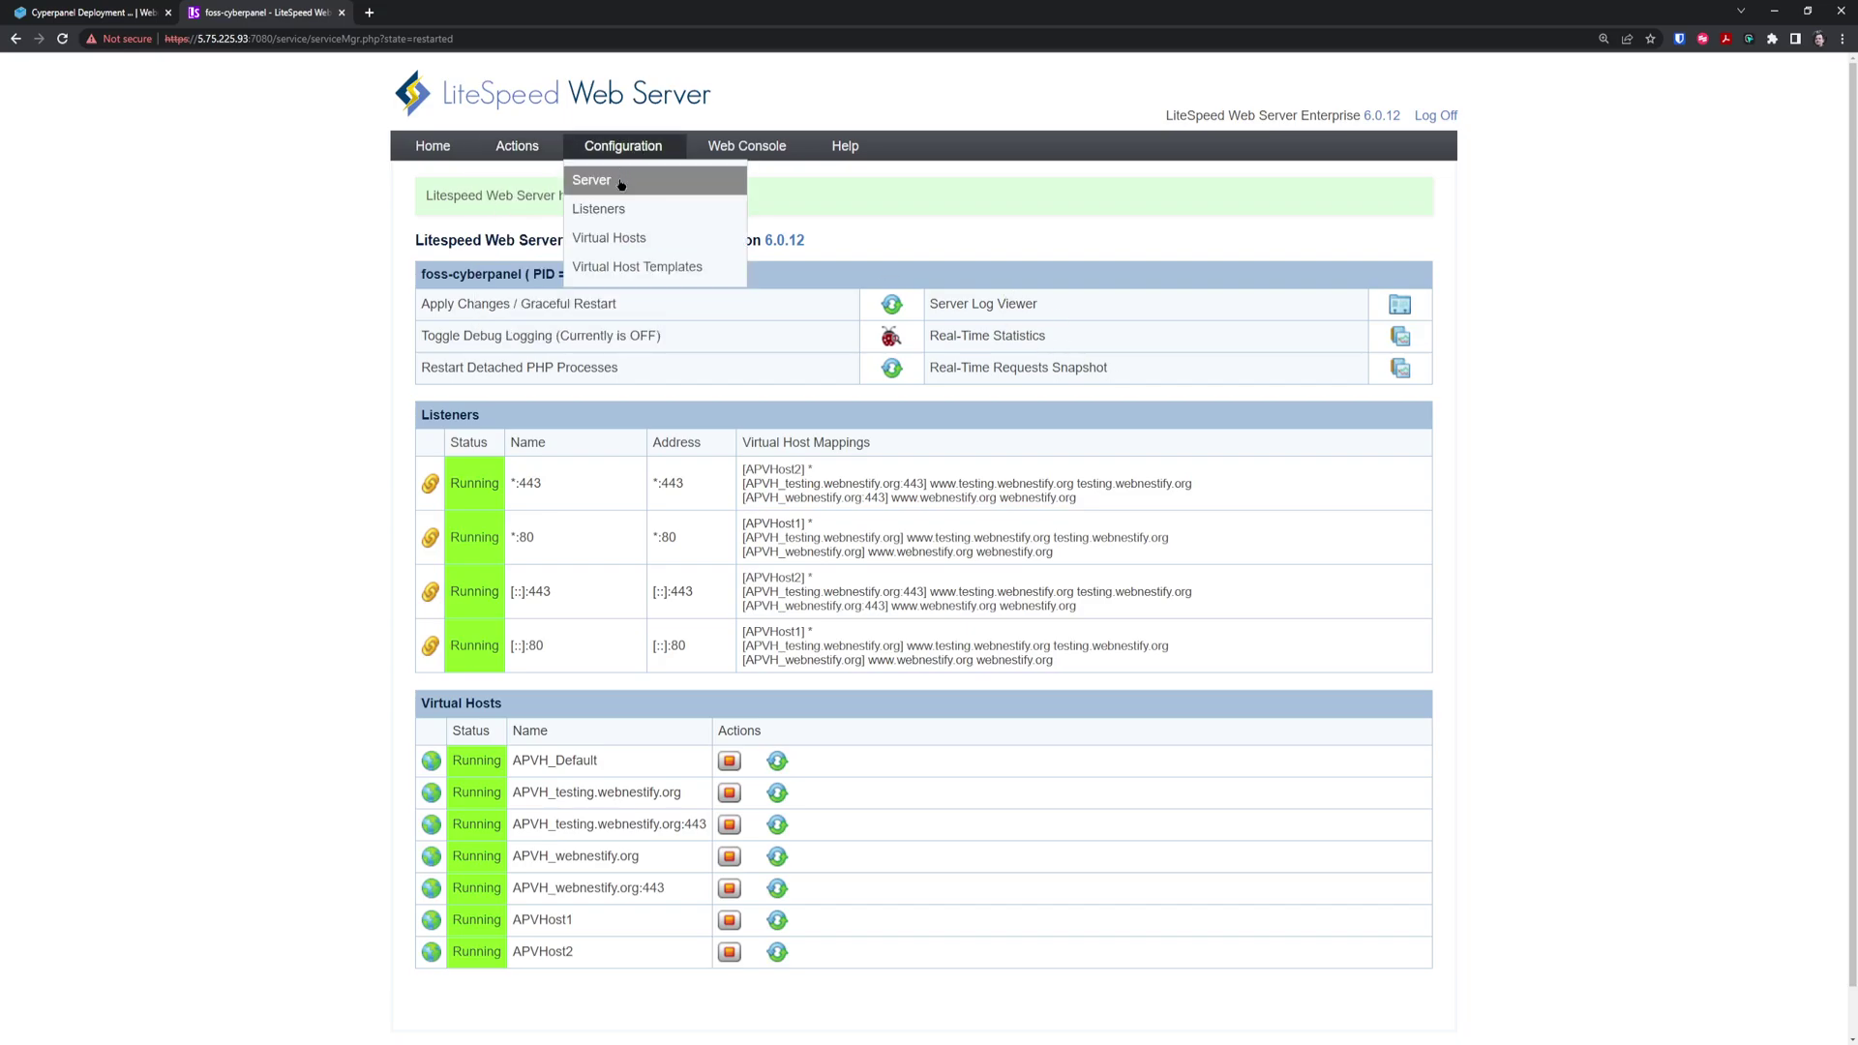
pyautogui.click(620, 184)
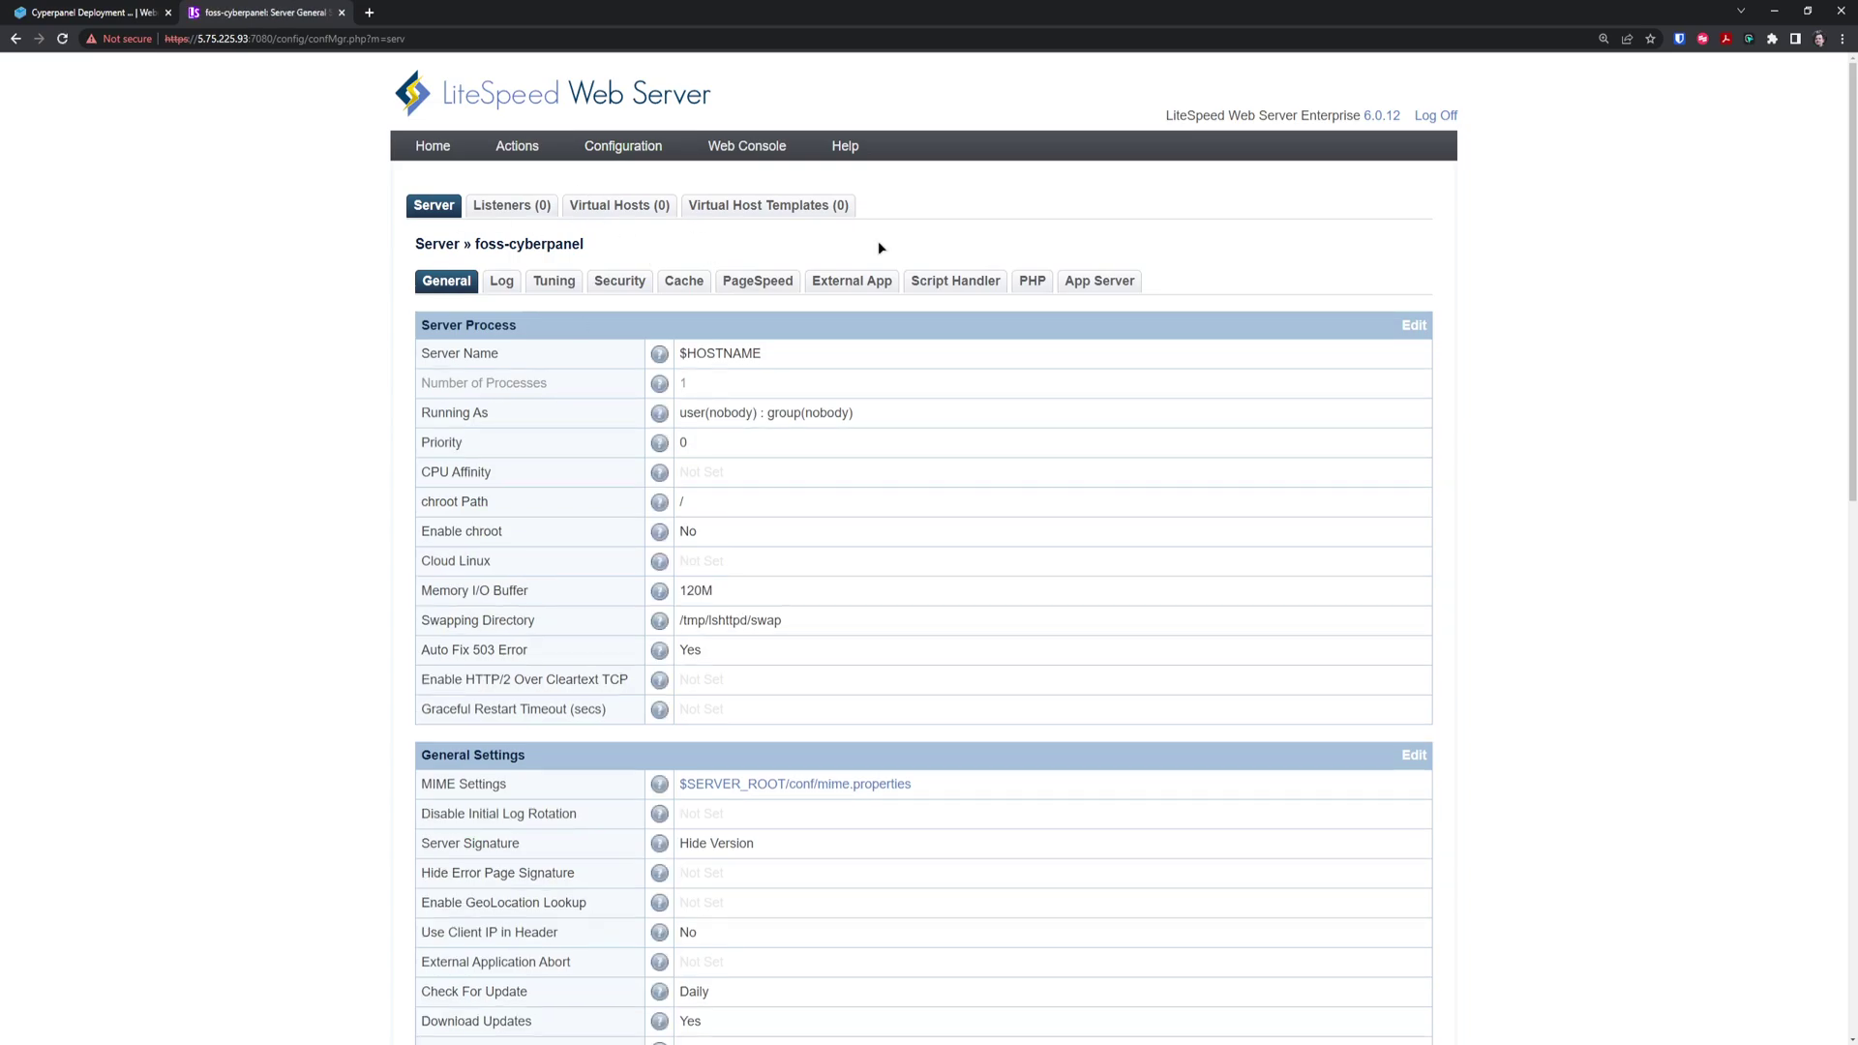
pyautogui.click(769, 283)
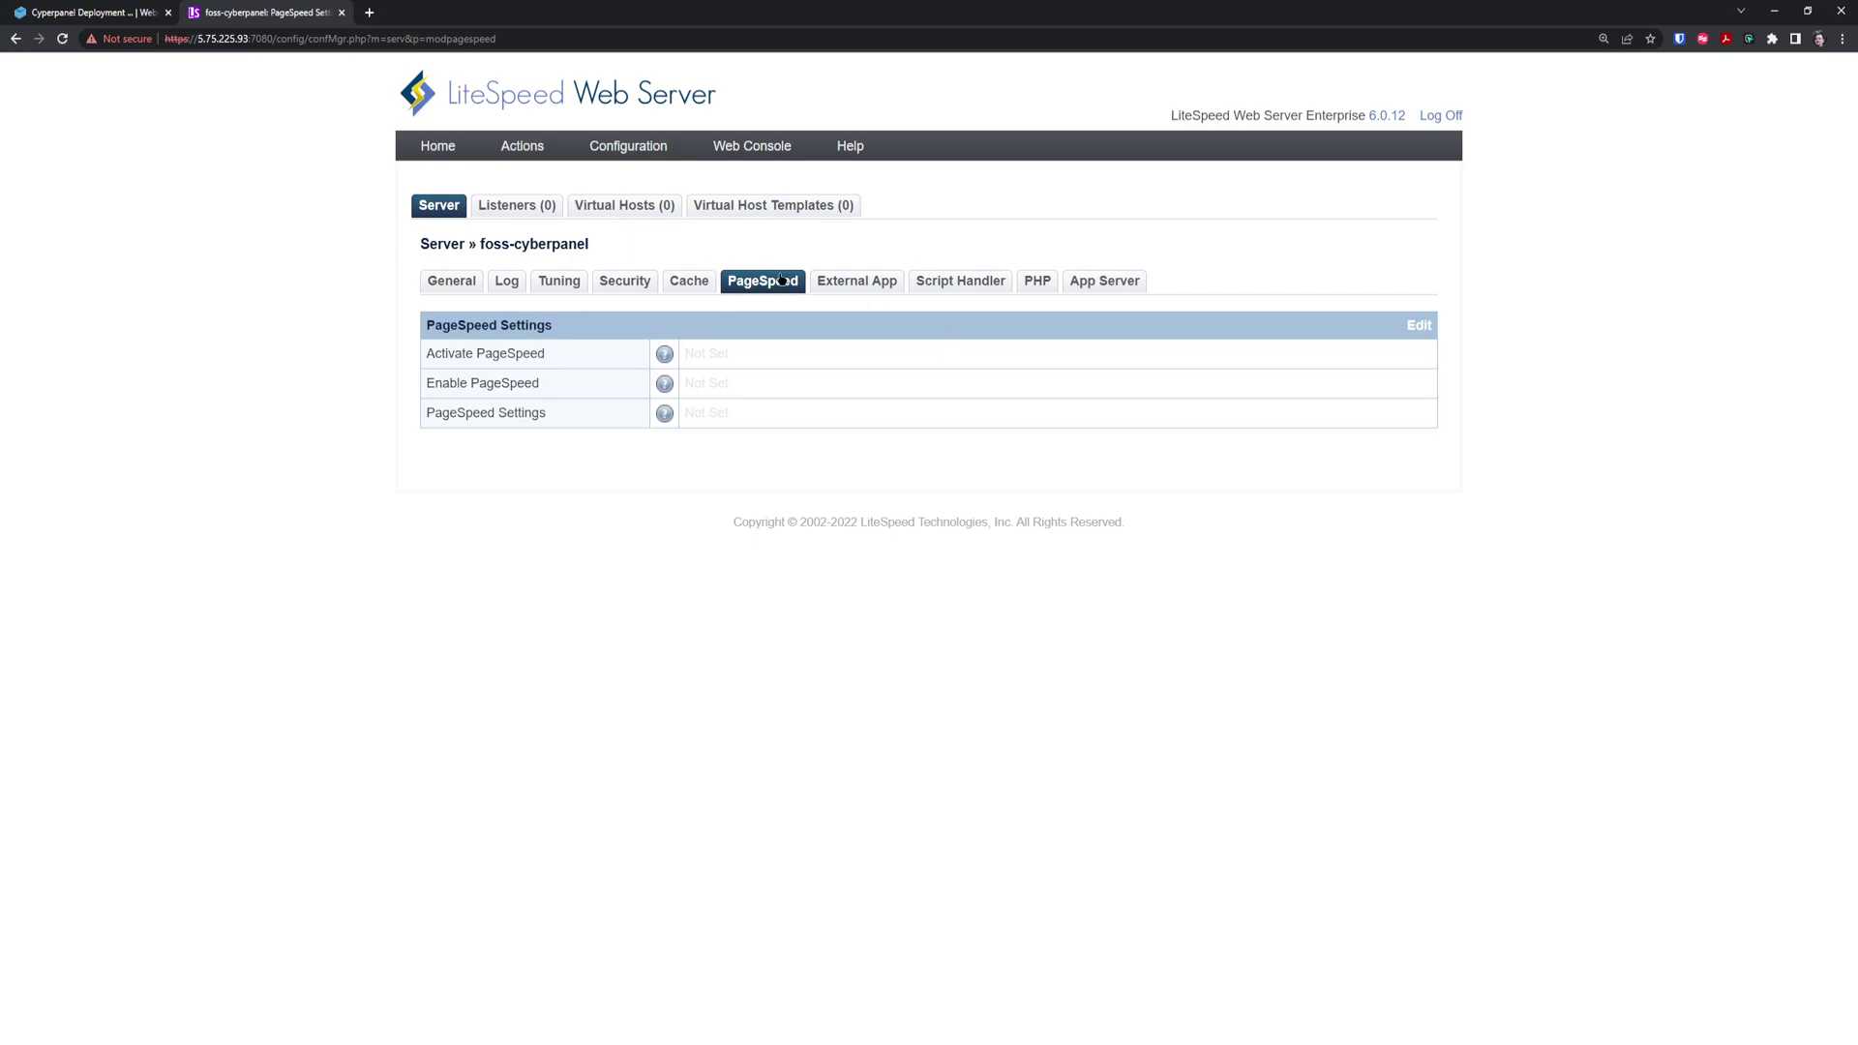
pyautogui.click(706, 288)
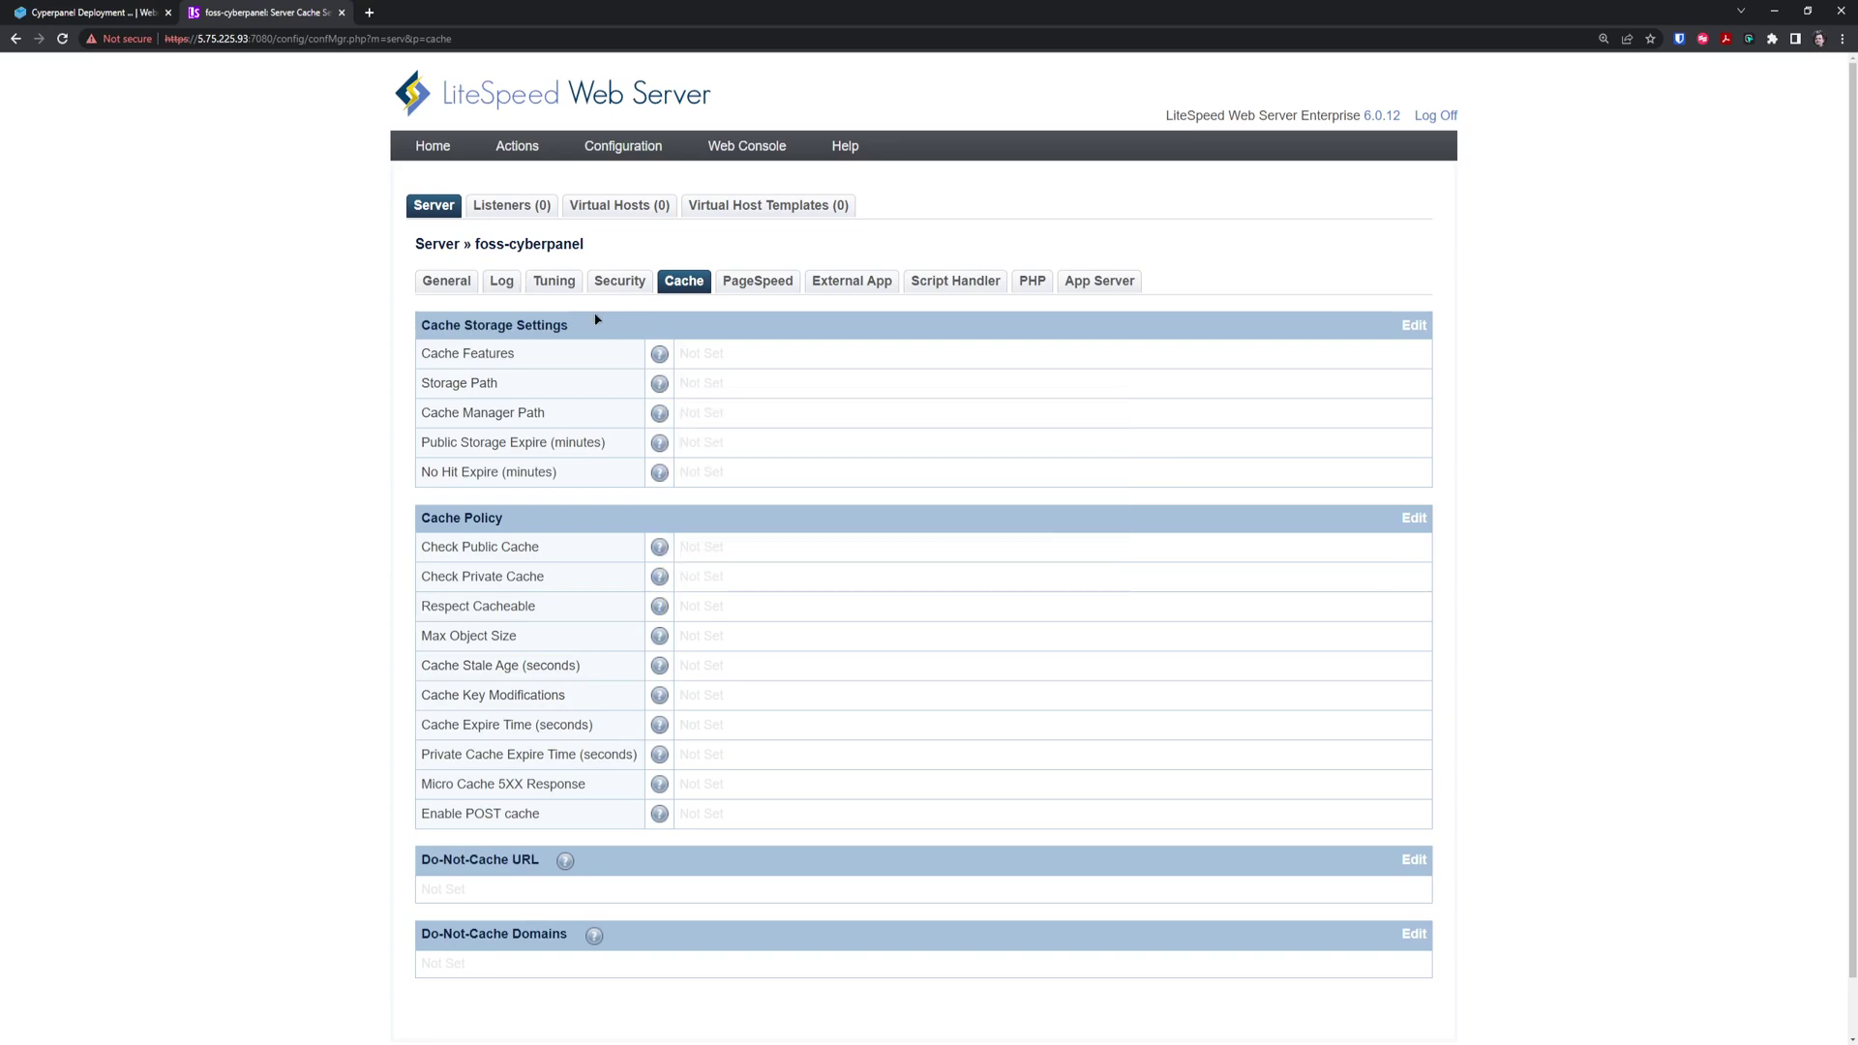
pyautogui.moveTo(648, 155)
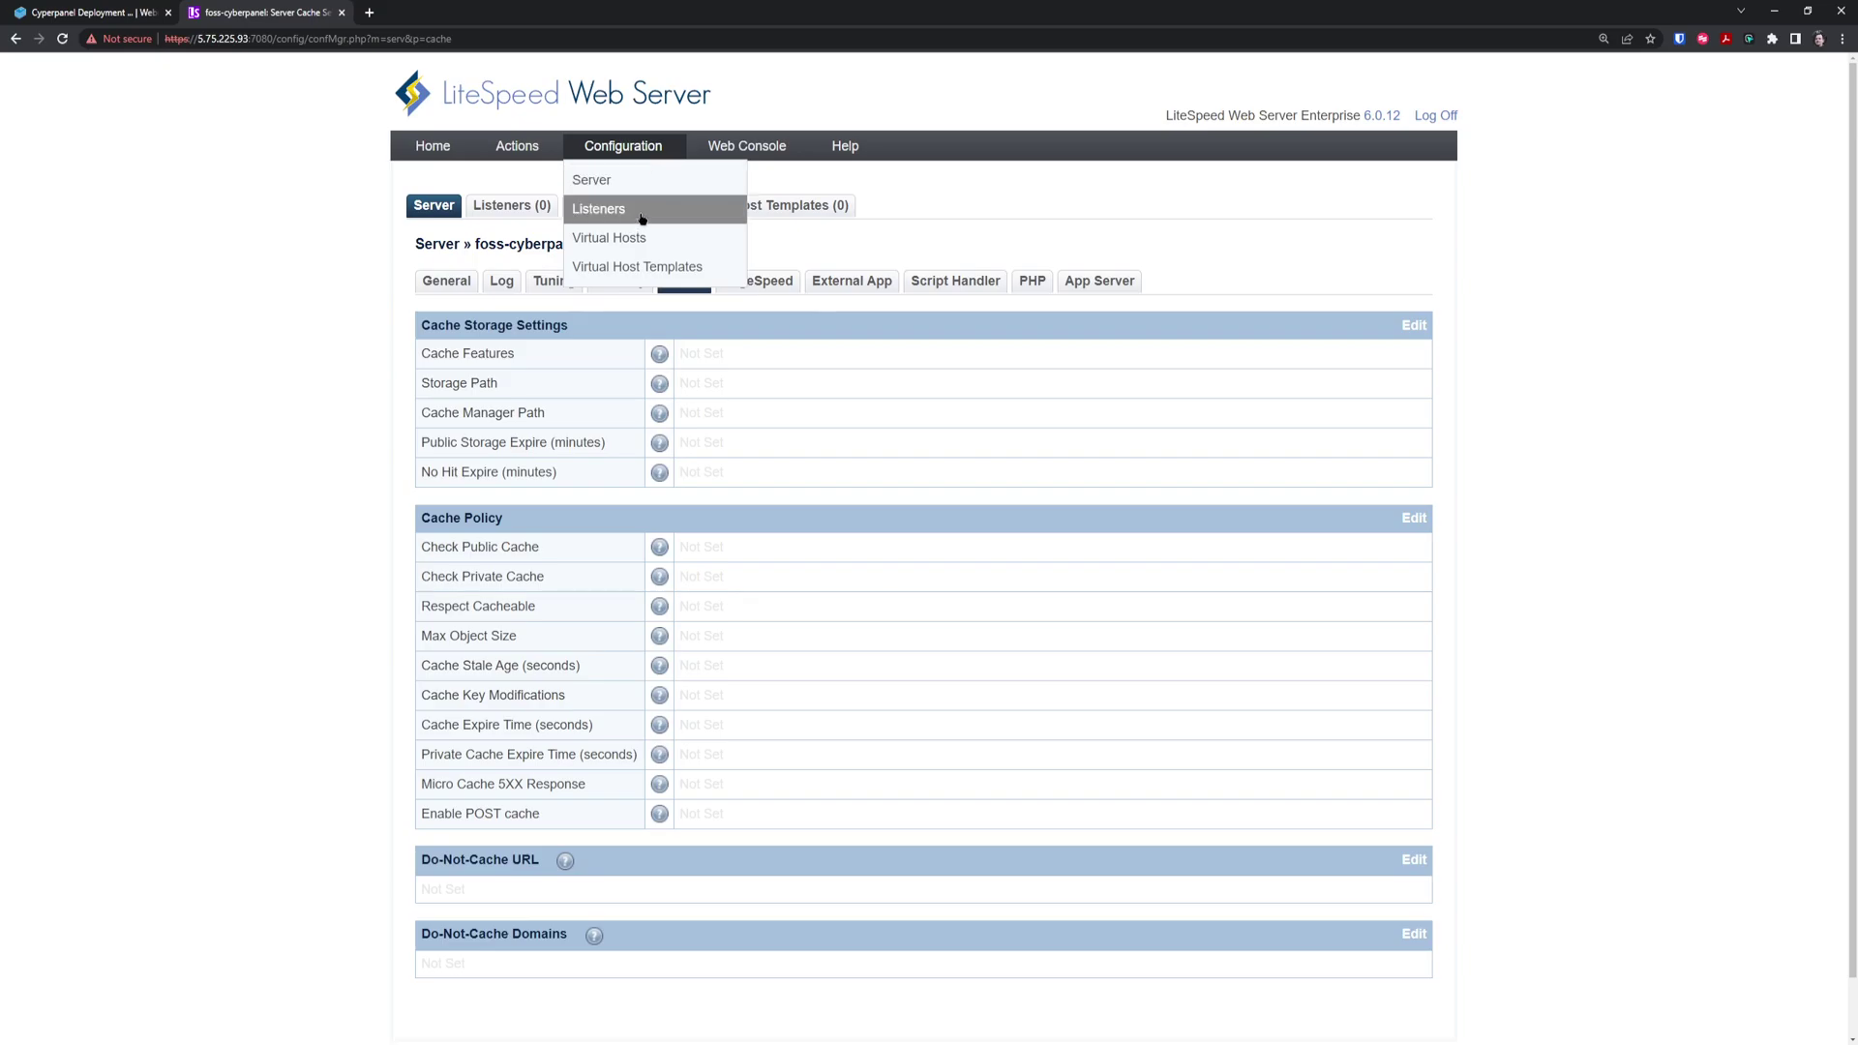
pyautogui.click(638, 238)
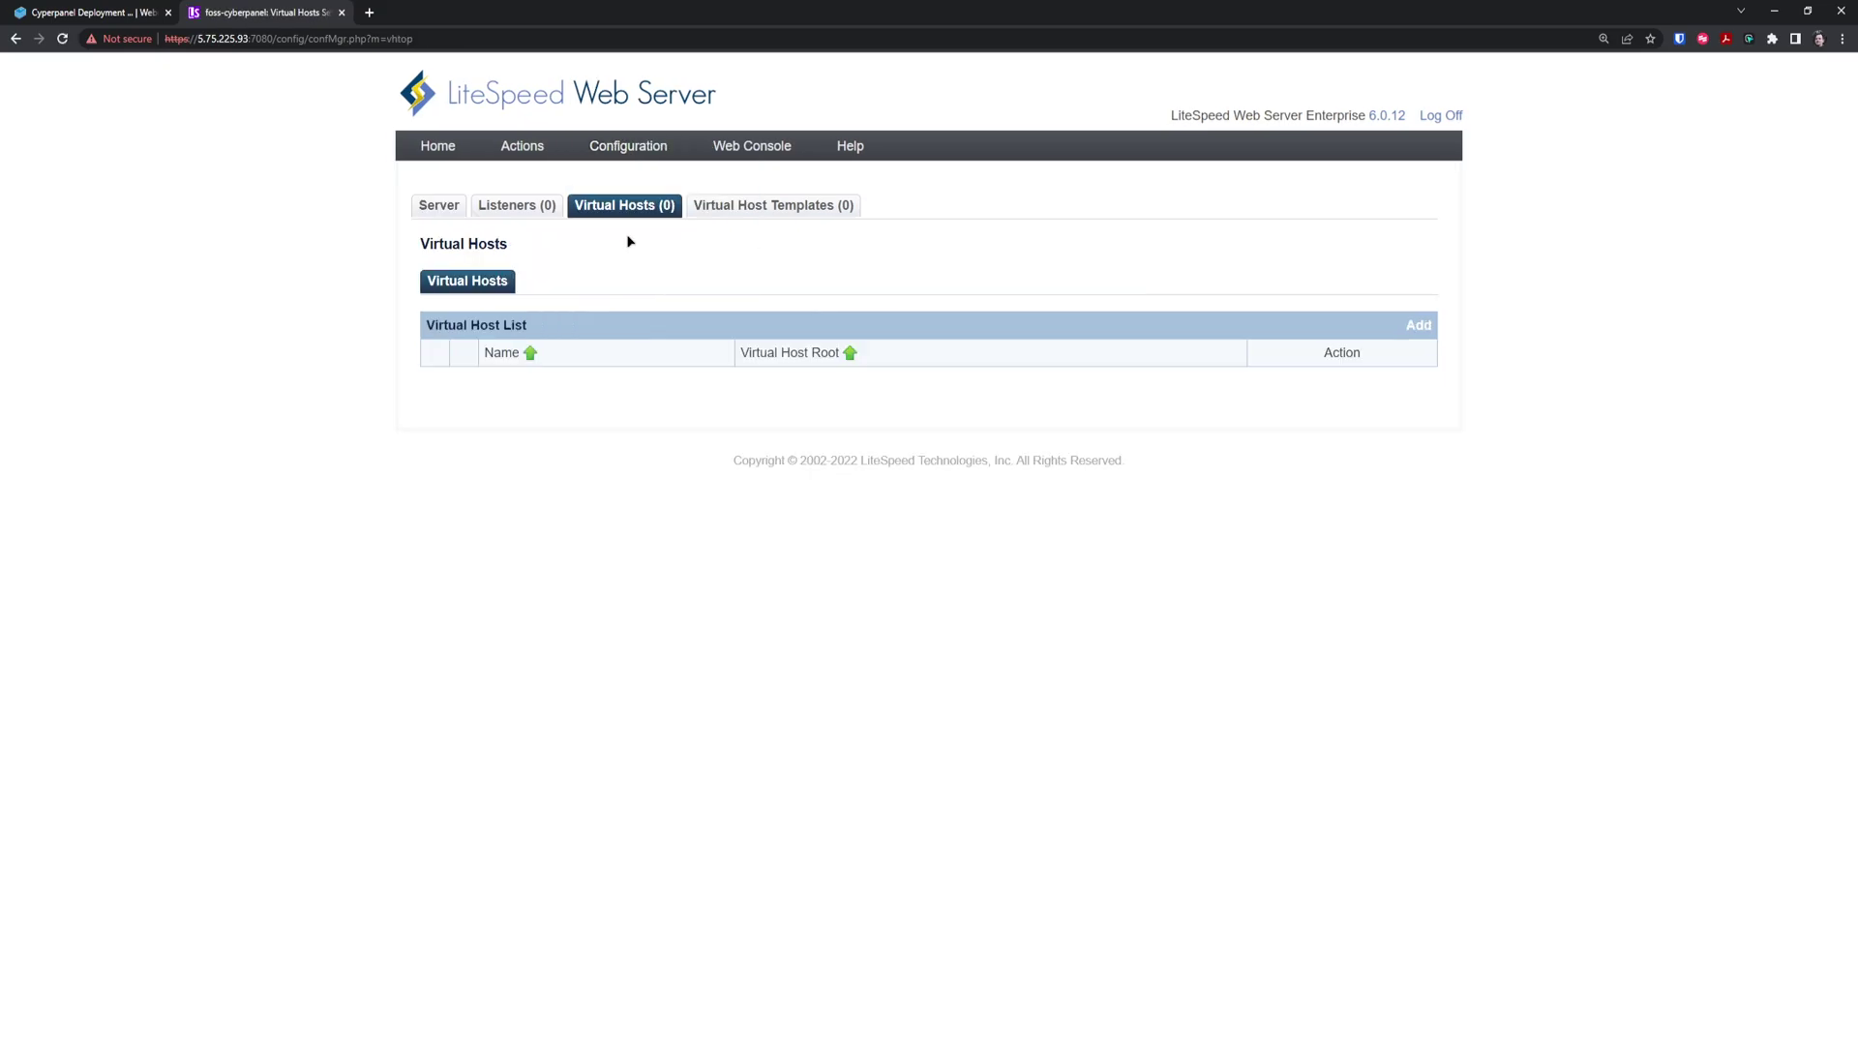
# Go to the console Home overview and open the full Server Log Viewer
pyautogui.moveTo(625, 147)
pyautogui.click(624, 190)
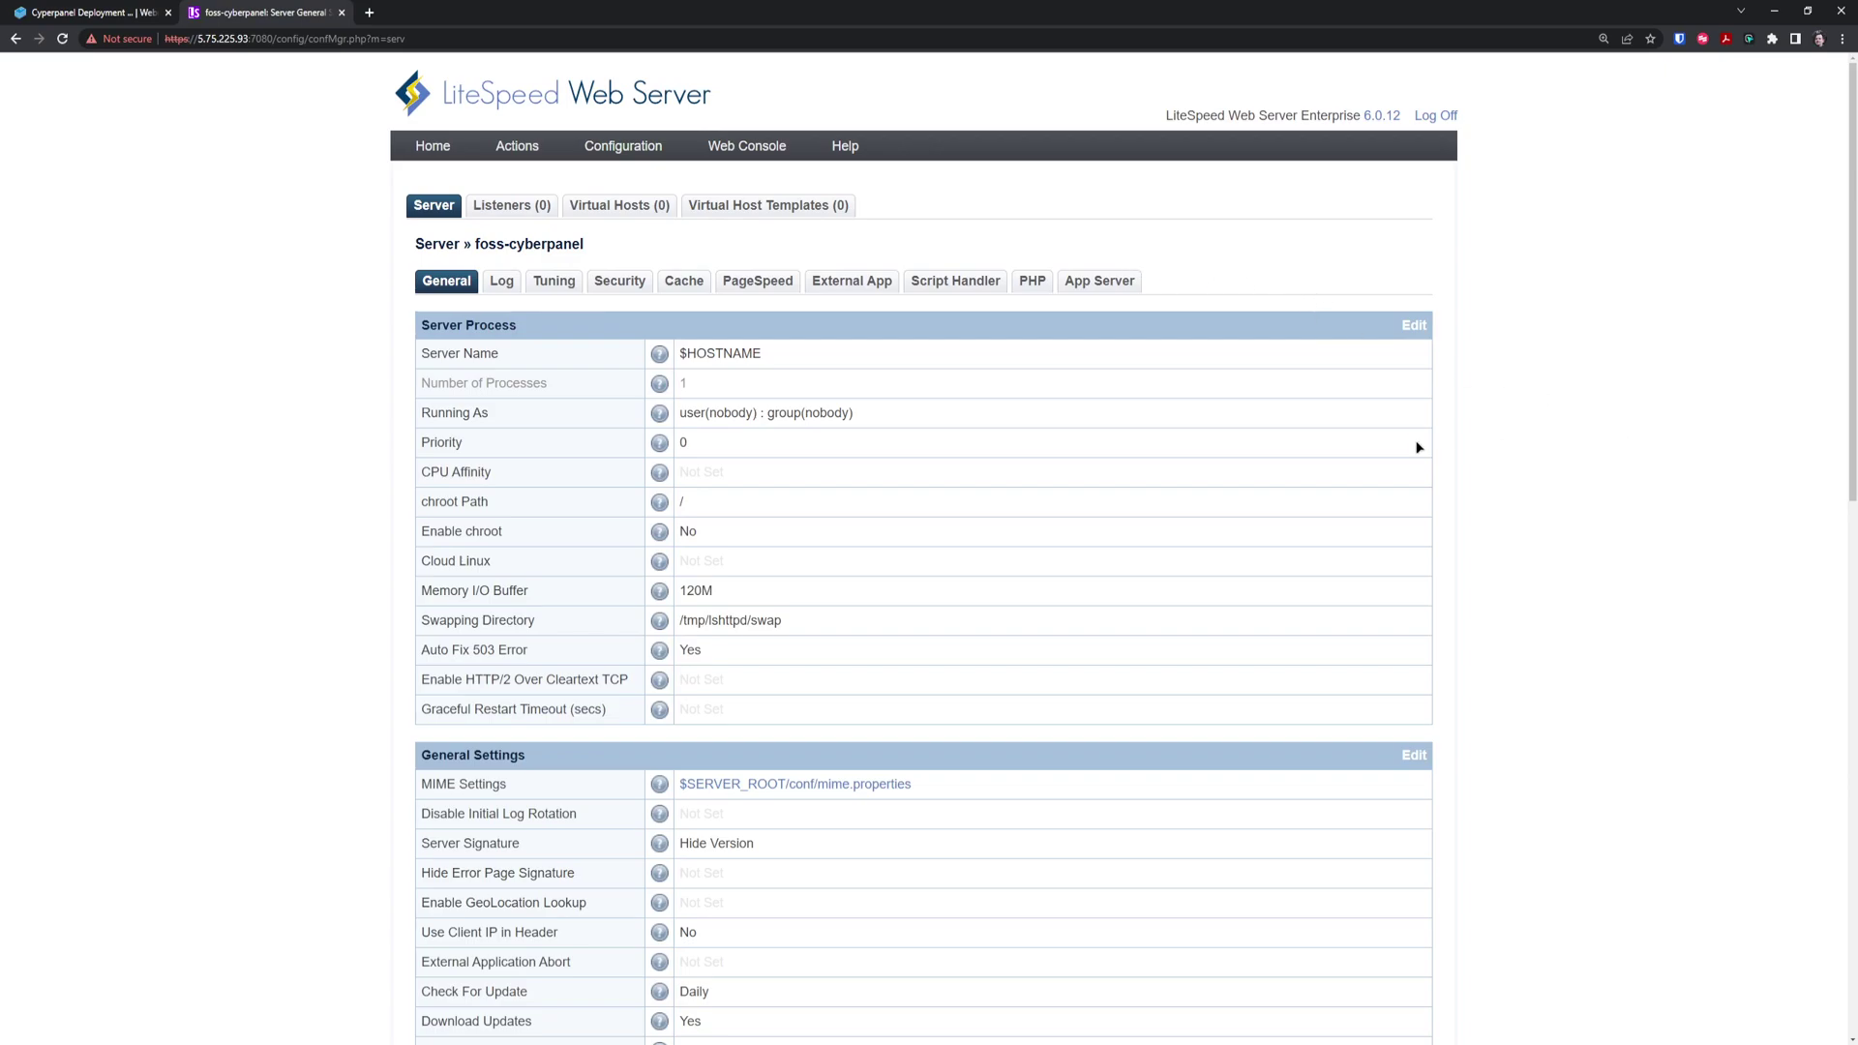
pyautogui.click(438, 148)
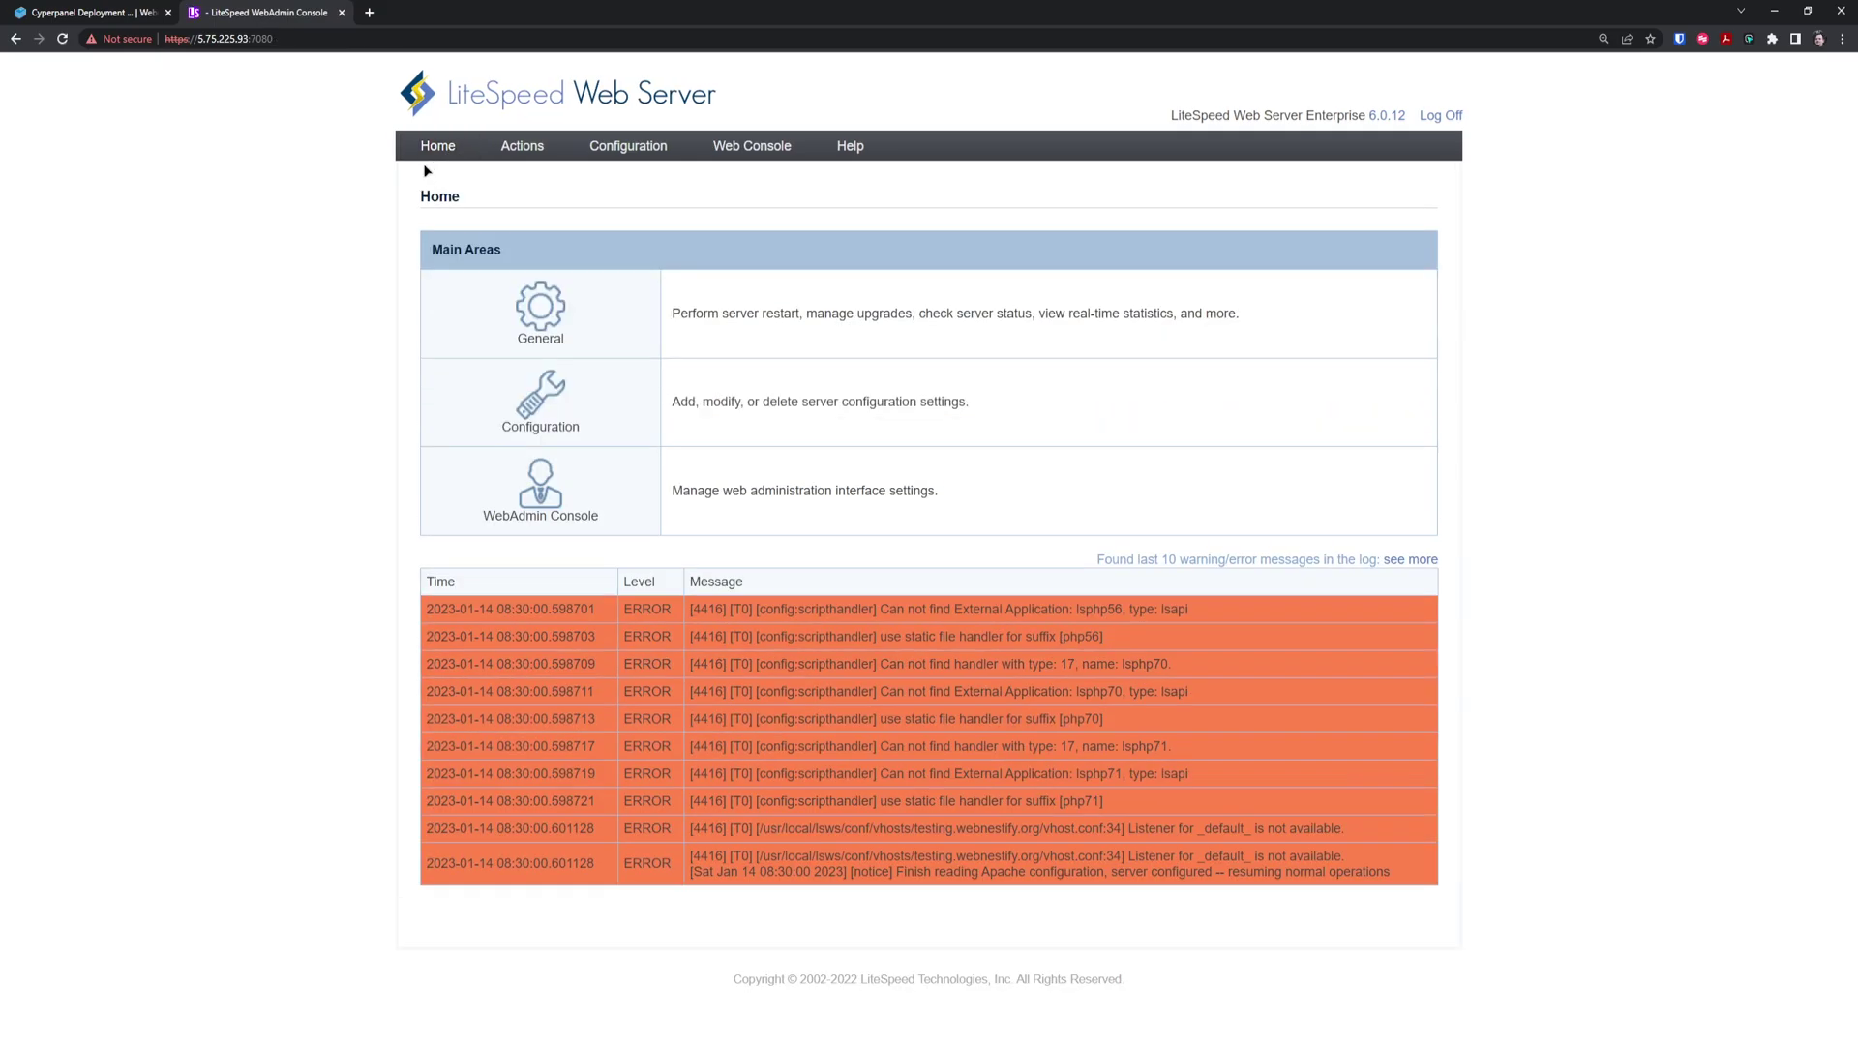
pyautogui.click(1410, 559)
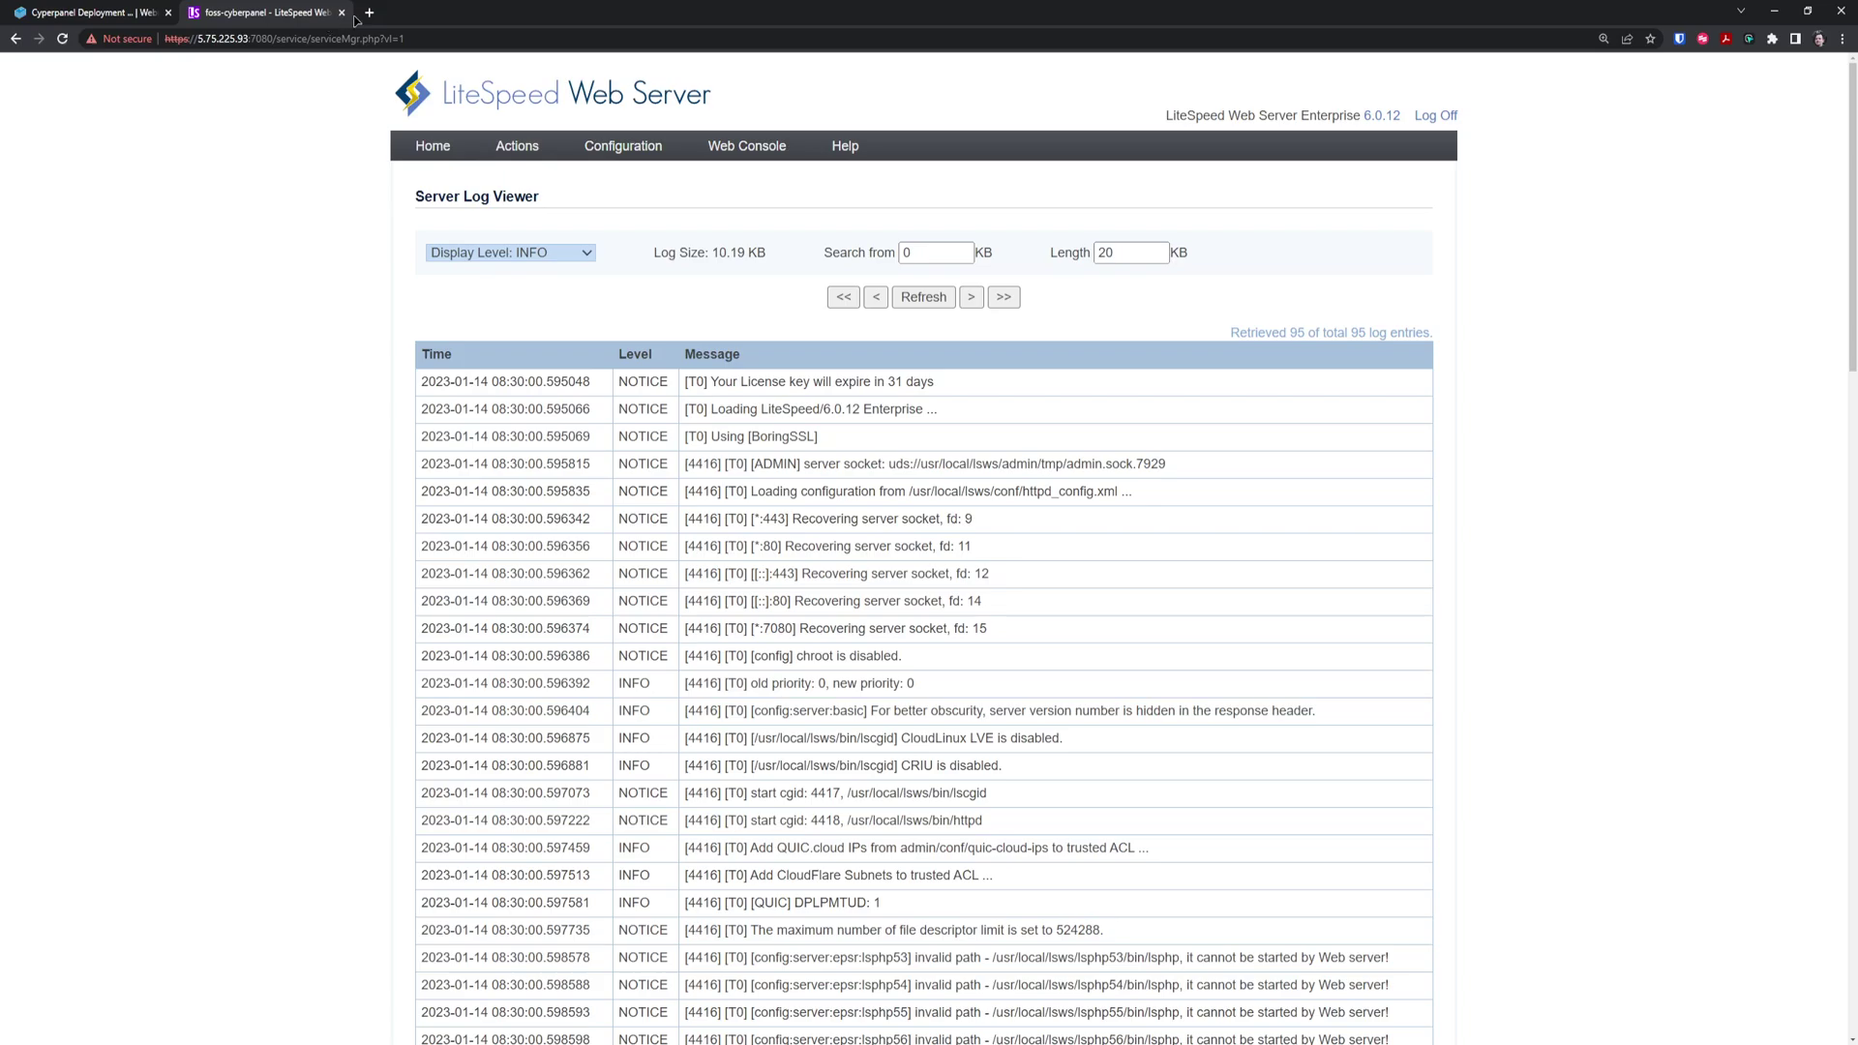
# Step back through browser history until CyberPanel's Firewall page returns
pyautogui.click(14, 41)
pyautogui.click(13, 40)
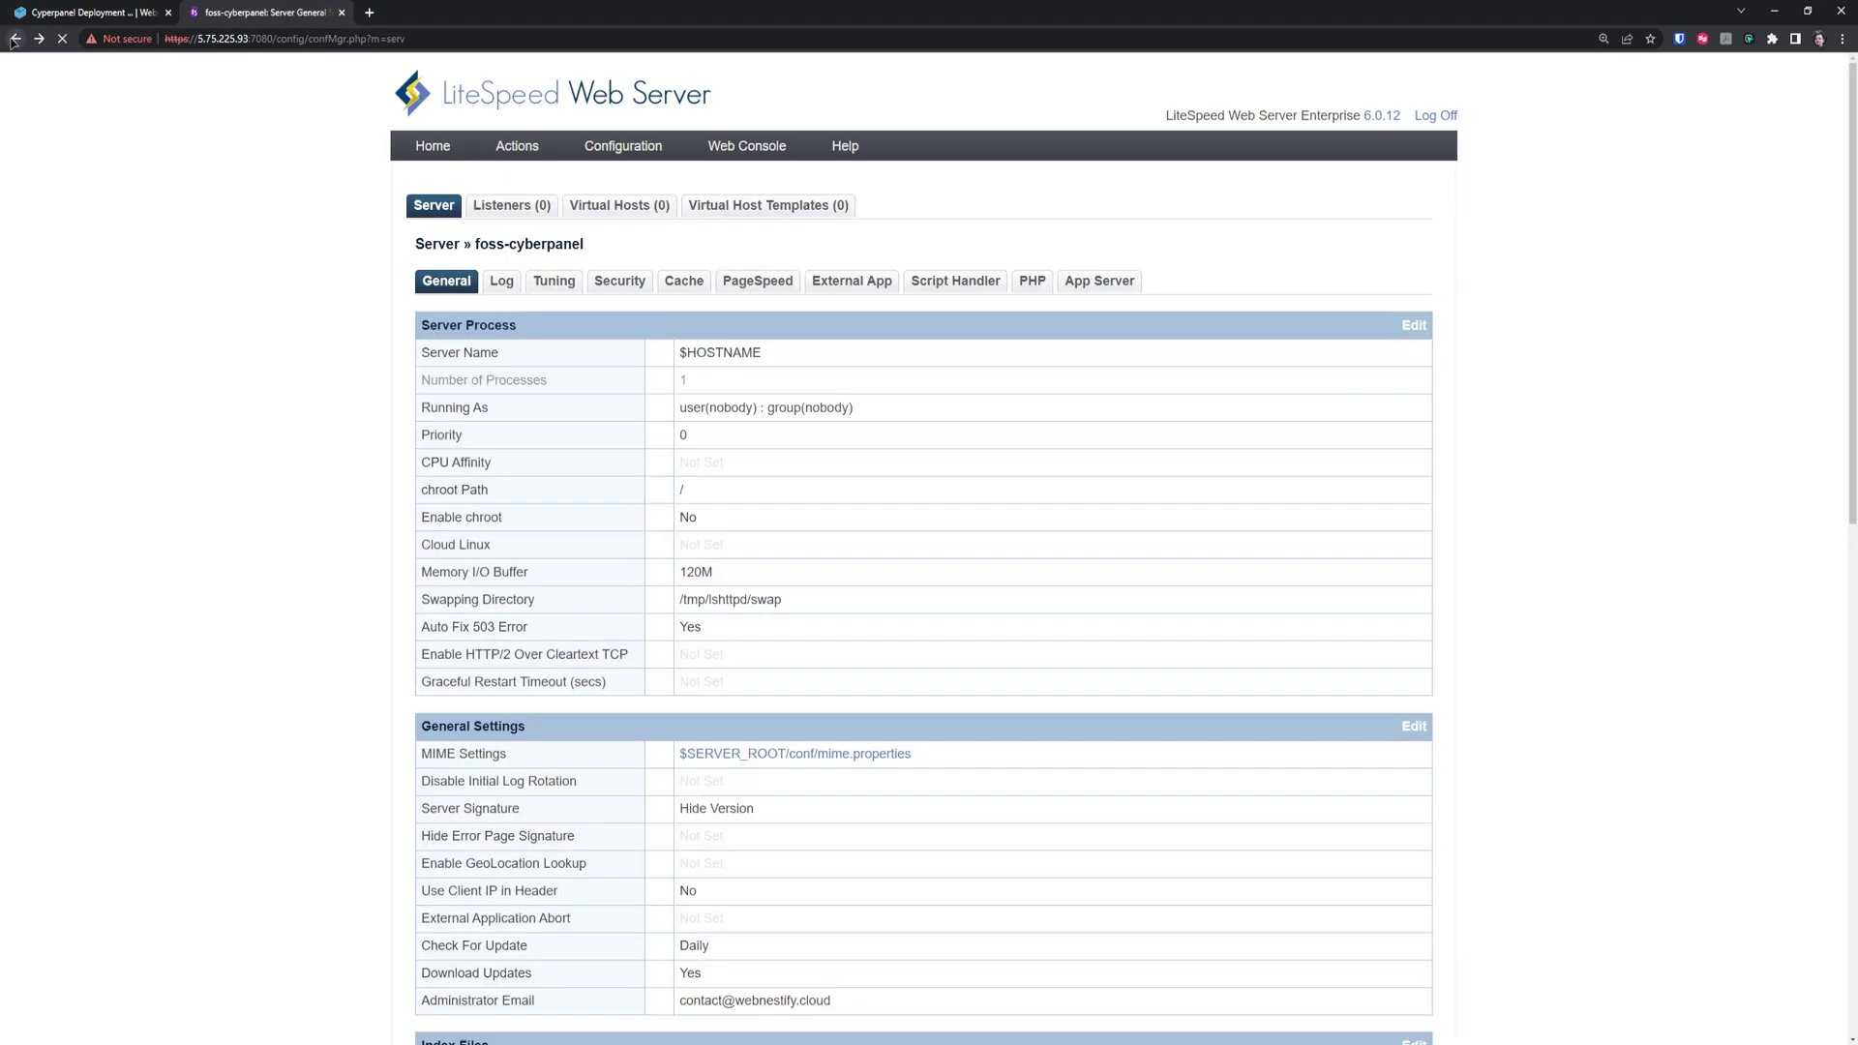
pyautogui.click(13, 41)
pyautogui.click(13, 41)
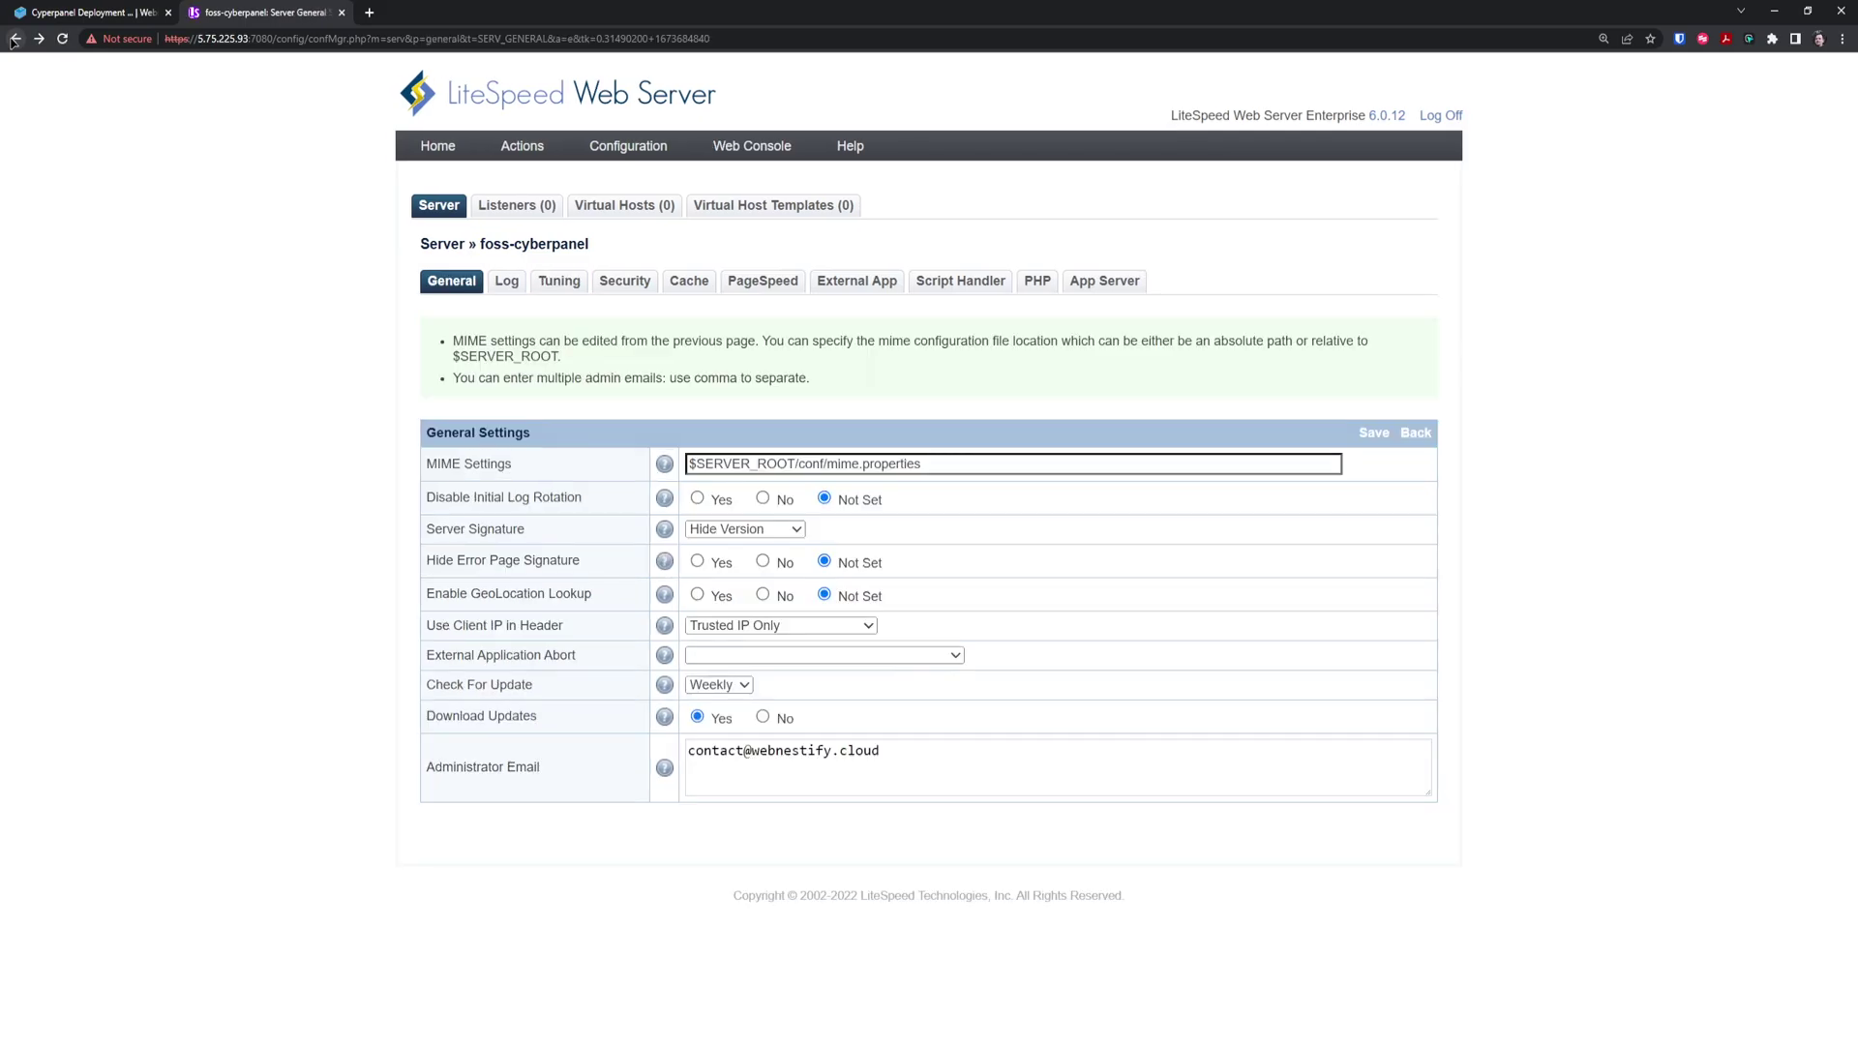
pyautogui.click(14, 40)
pyautogui.click(14, 40)
pyautogui.click(14, 41)
pyautogui.click(13, 41)
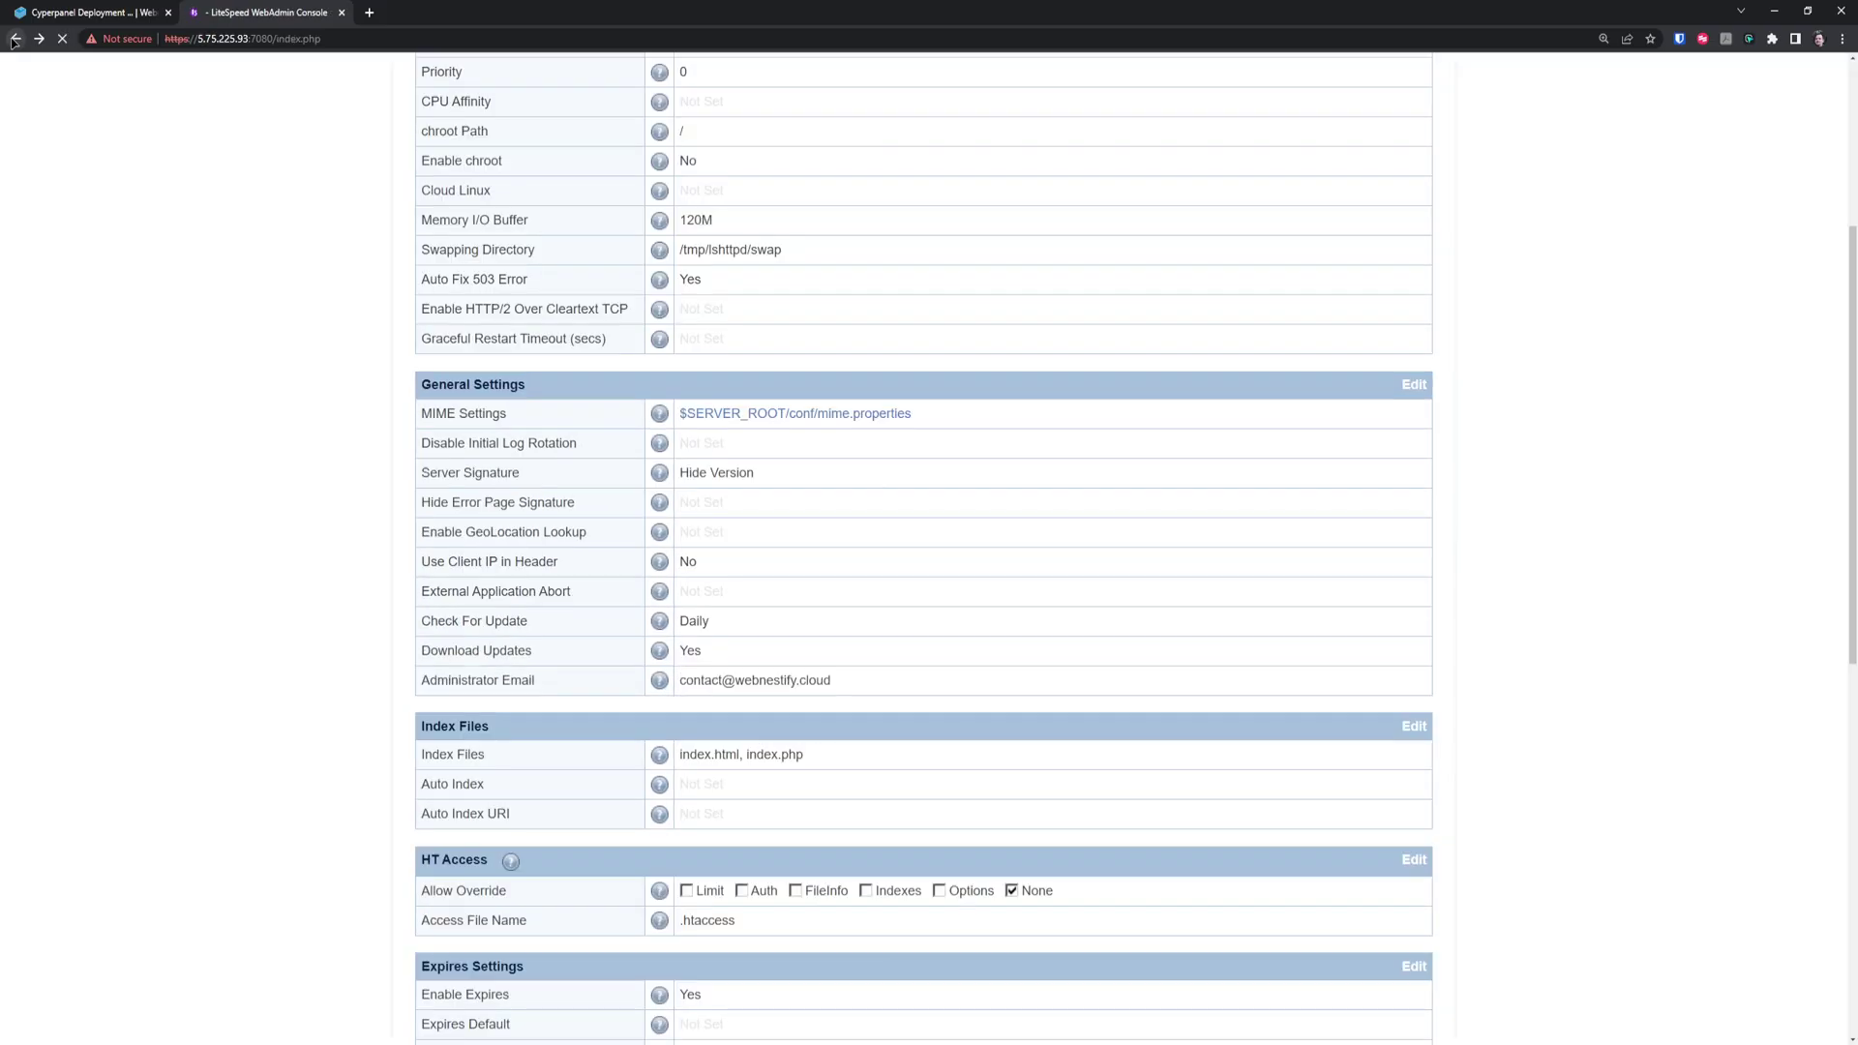
pyautogui.click(13, 40)
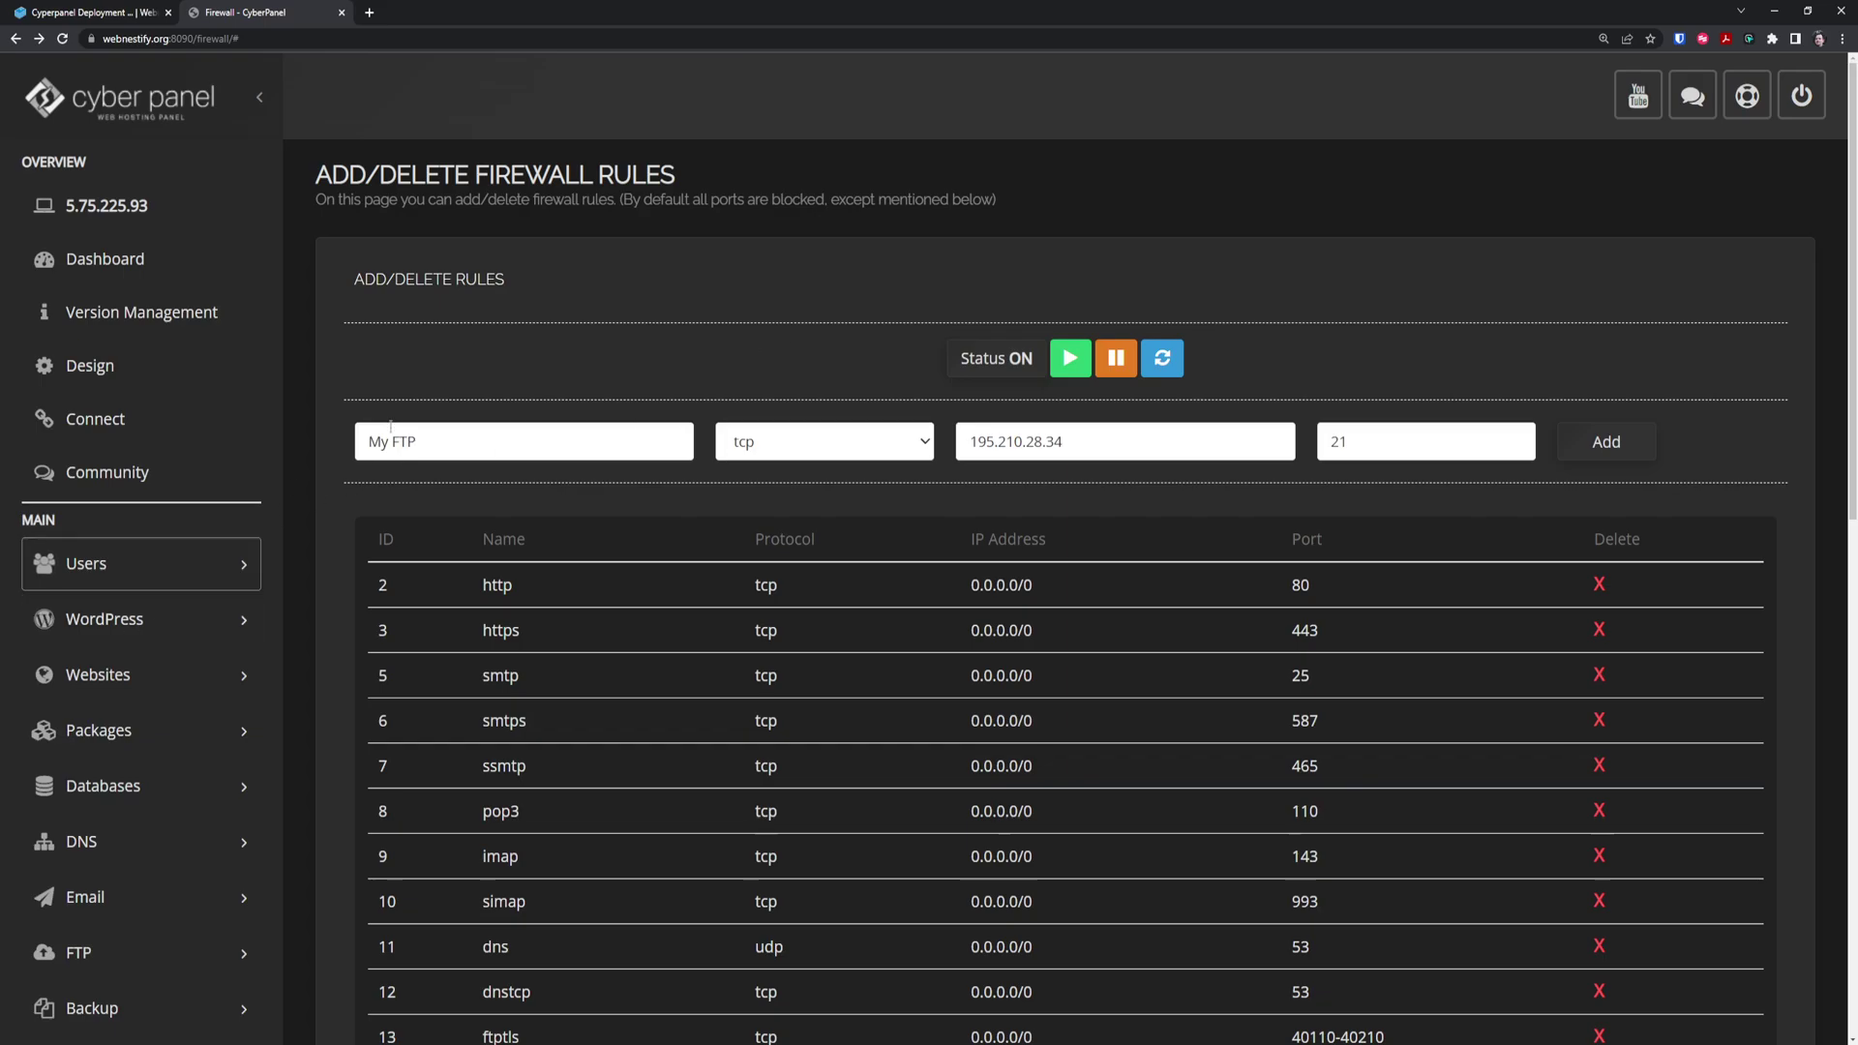
# Look at the WordPress Configure Plugins and Deploy WordPress pages, then expand the Websites menu
pyautogui.scroll(-2, 572, 361)
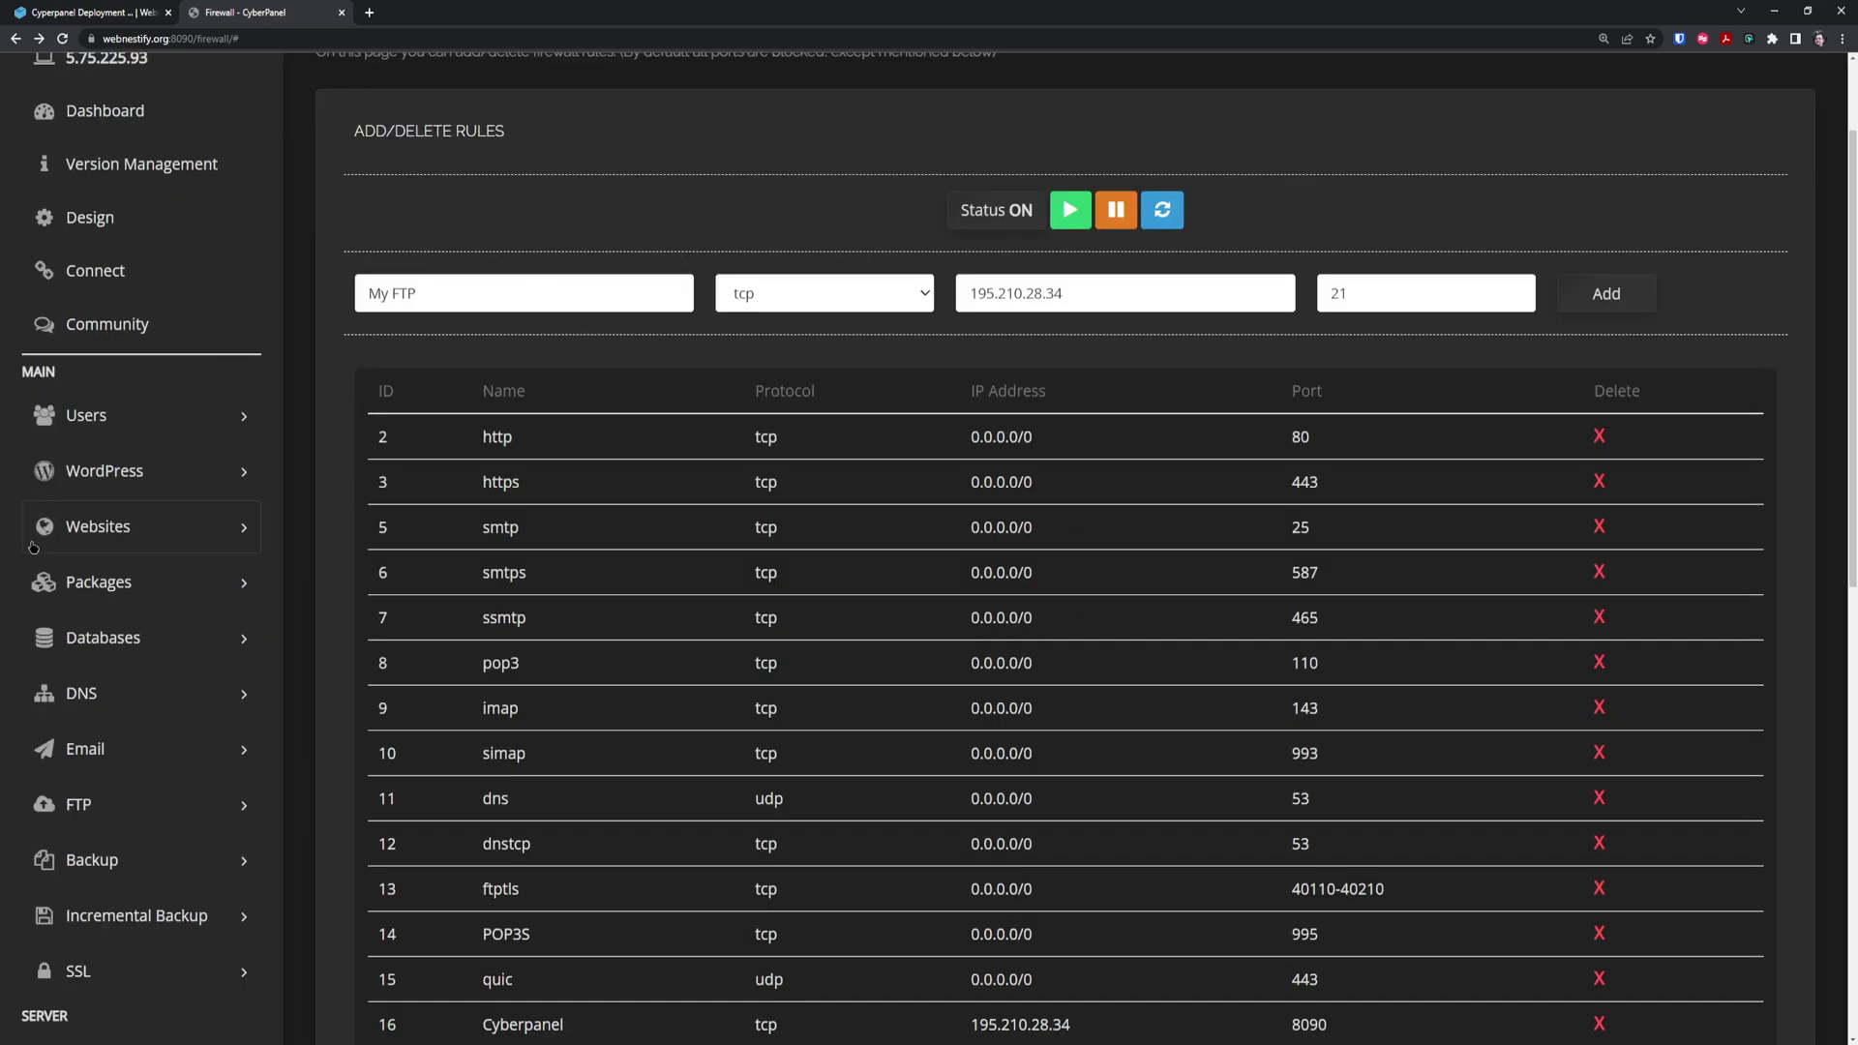
pyautogui.click(145, 472)
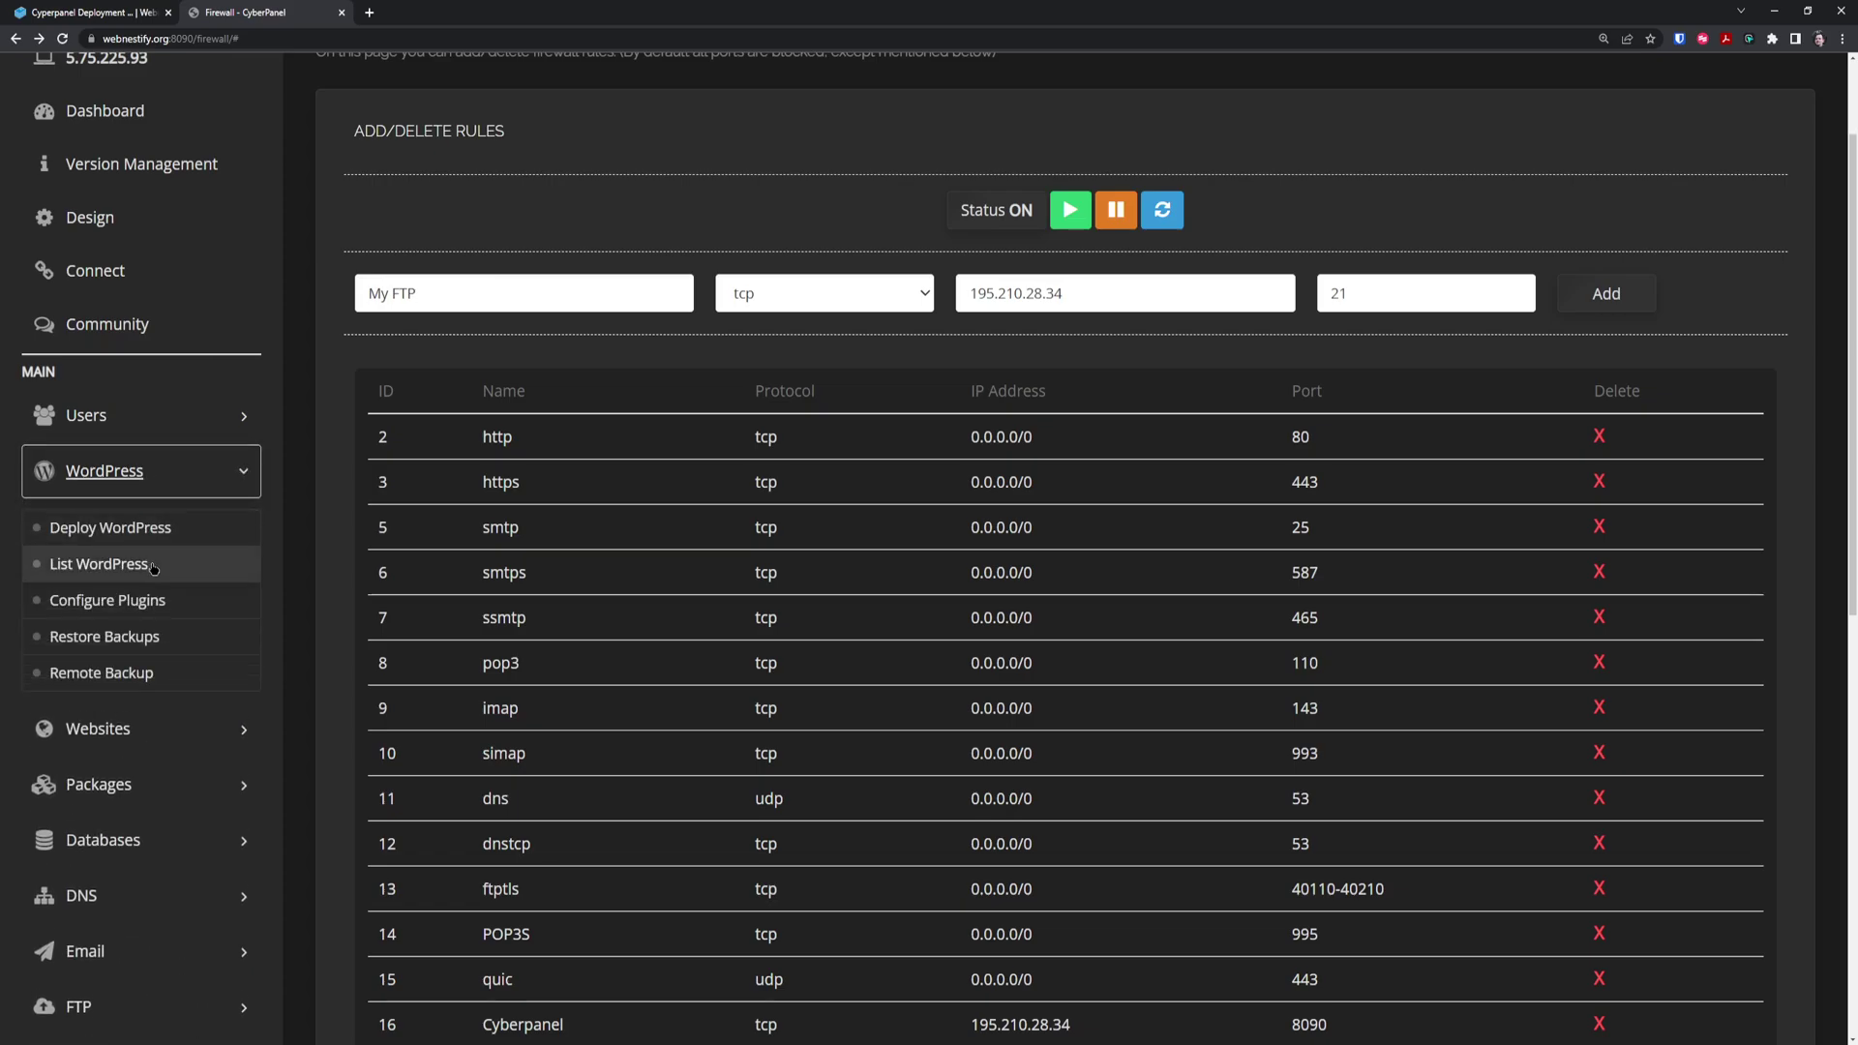
pyautogui.click(152, 601)
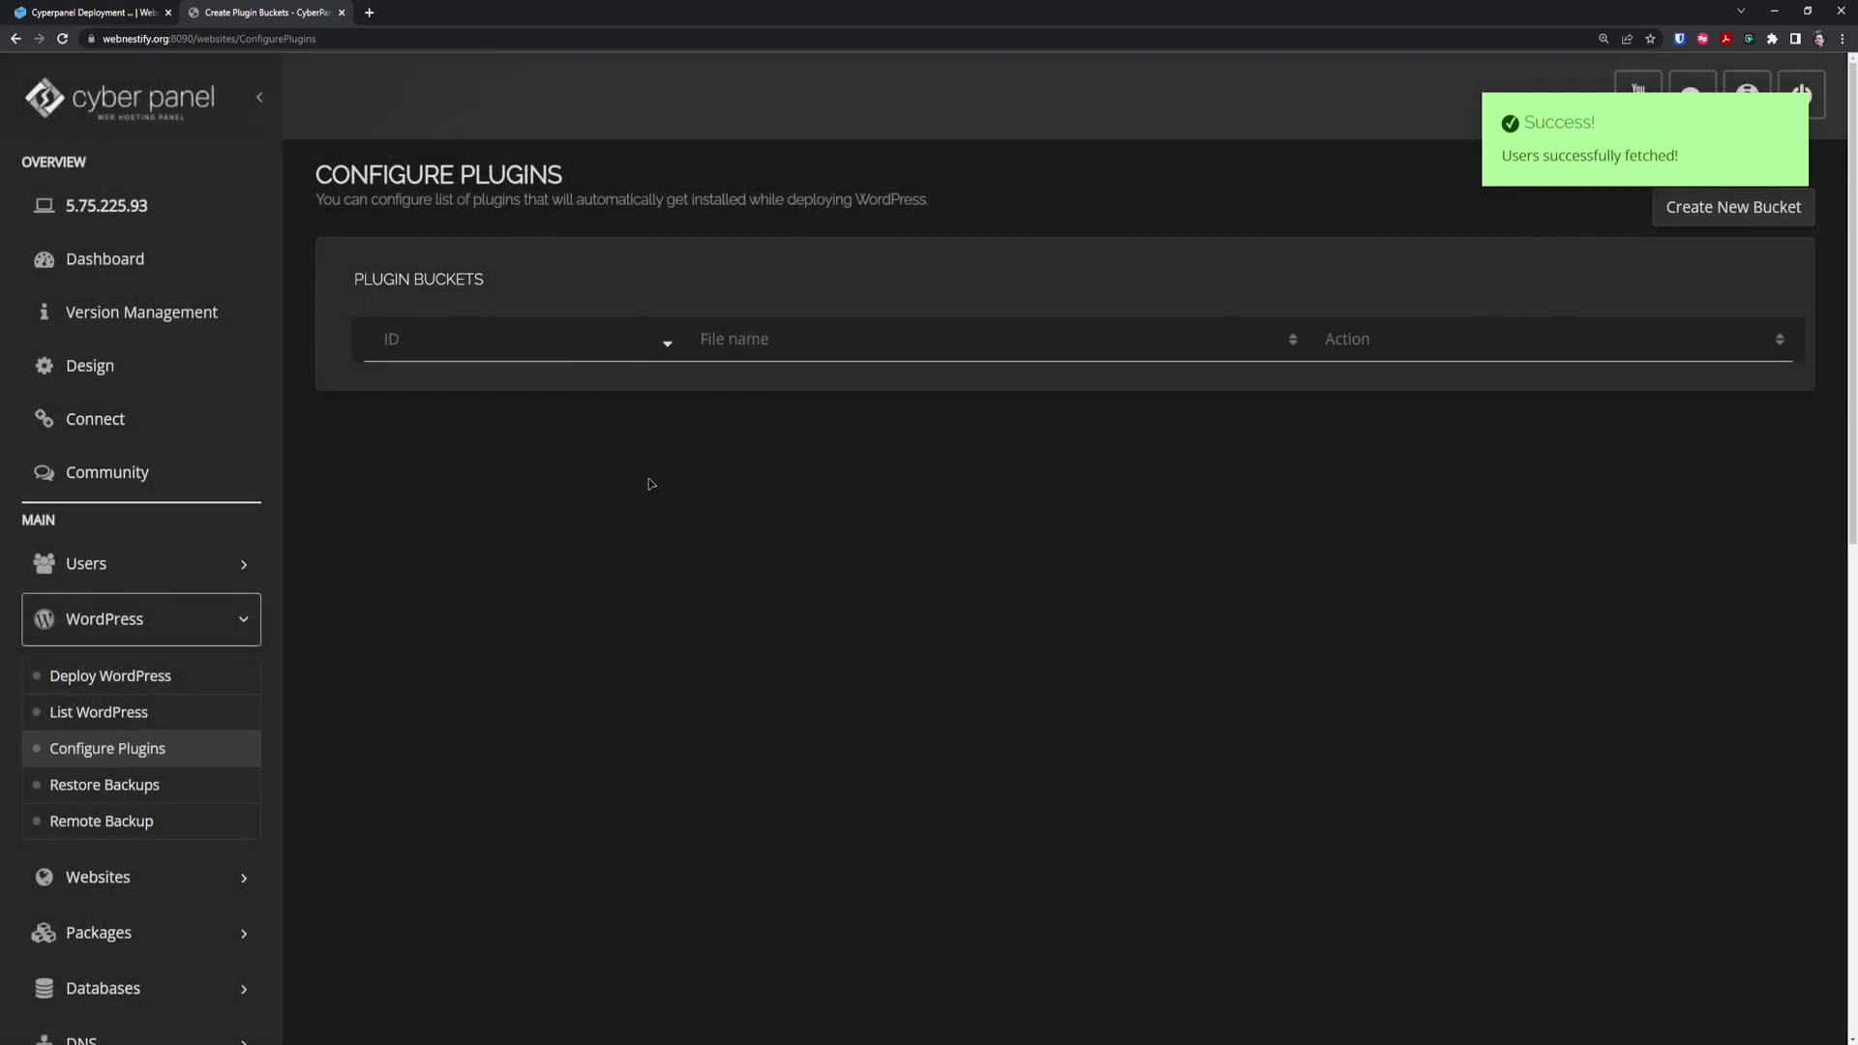
pyautogui.click(109, 676)
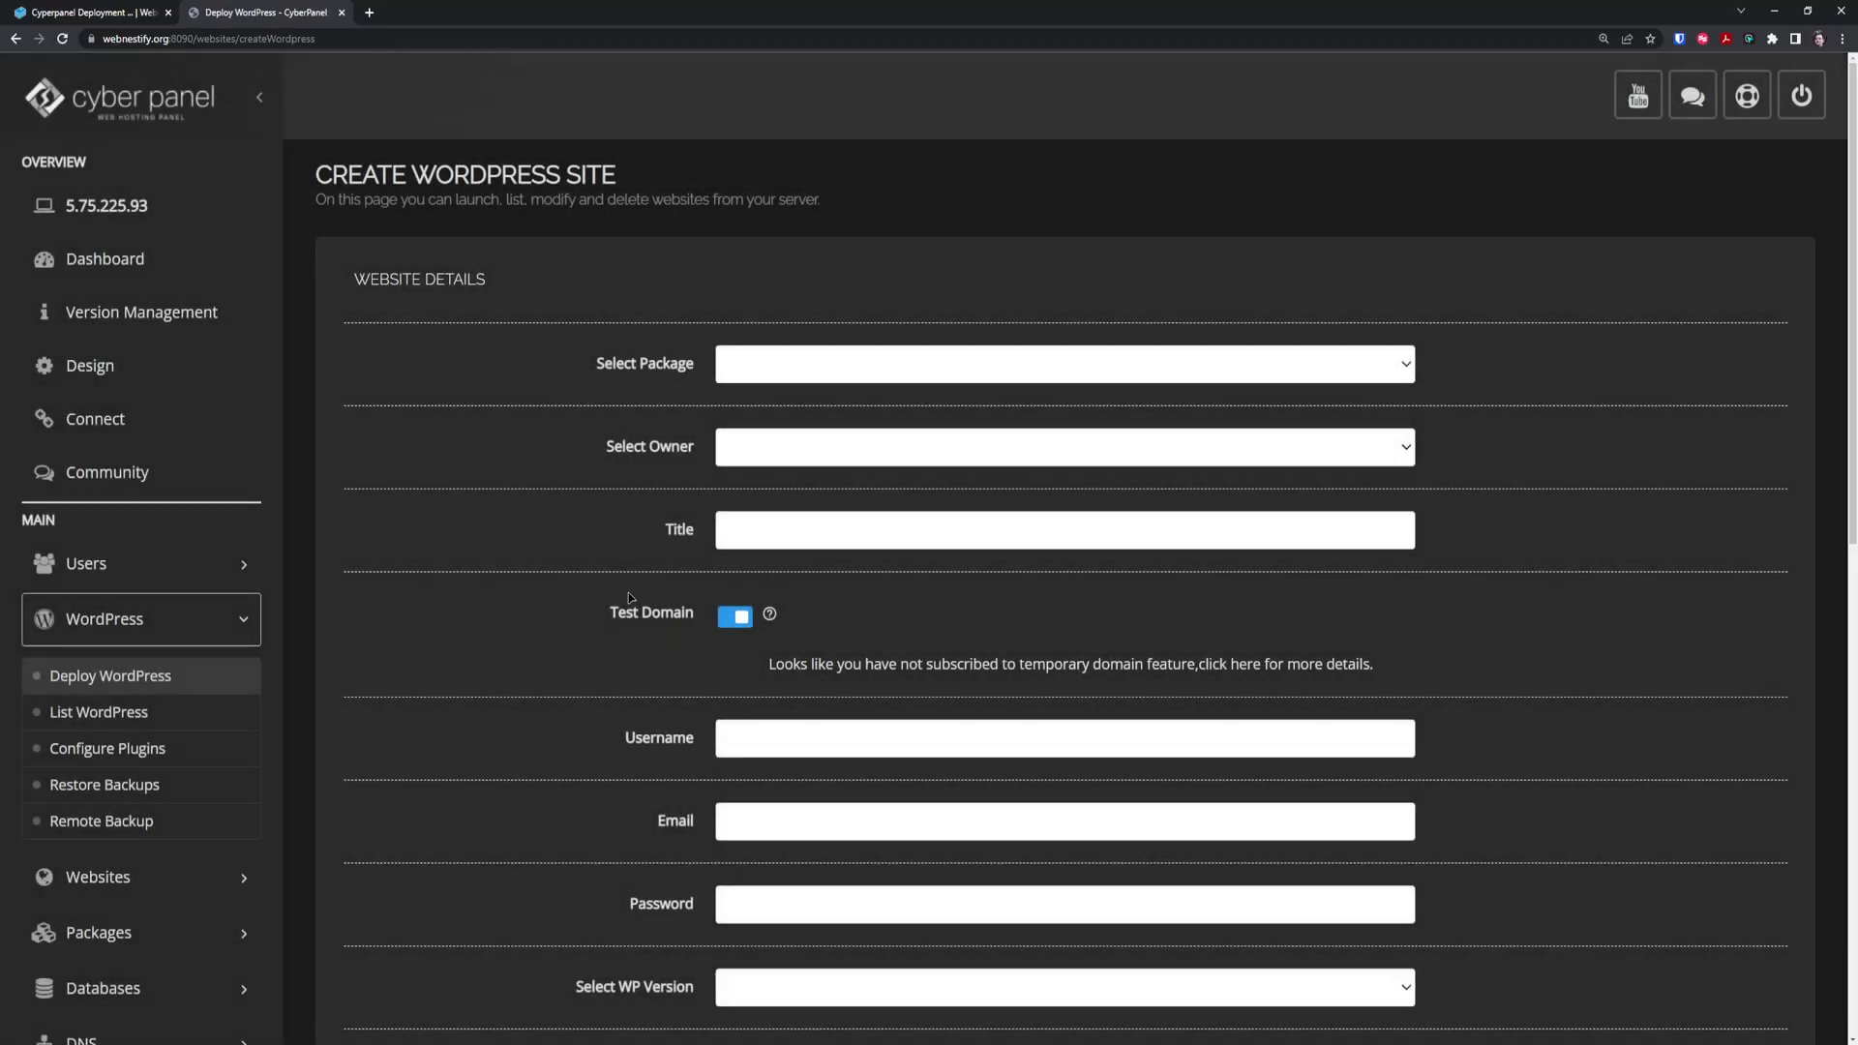
pyautogui.scroll(-1, 503, 493)
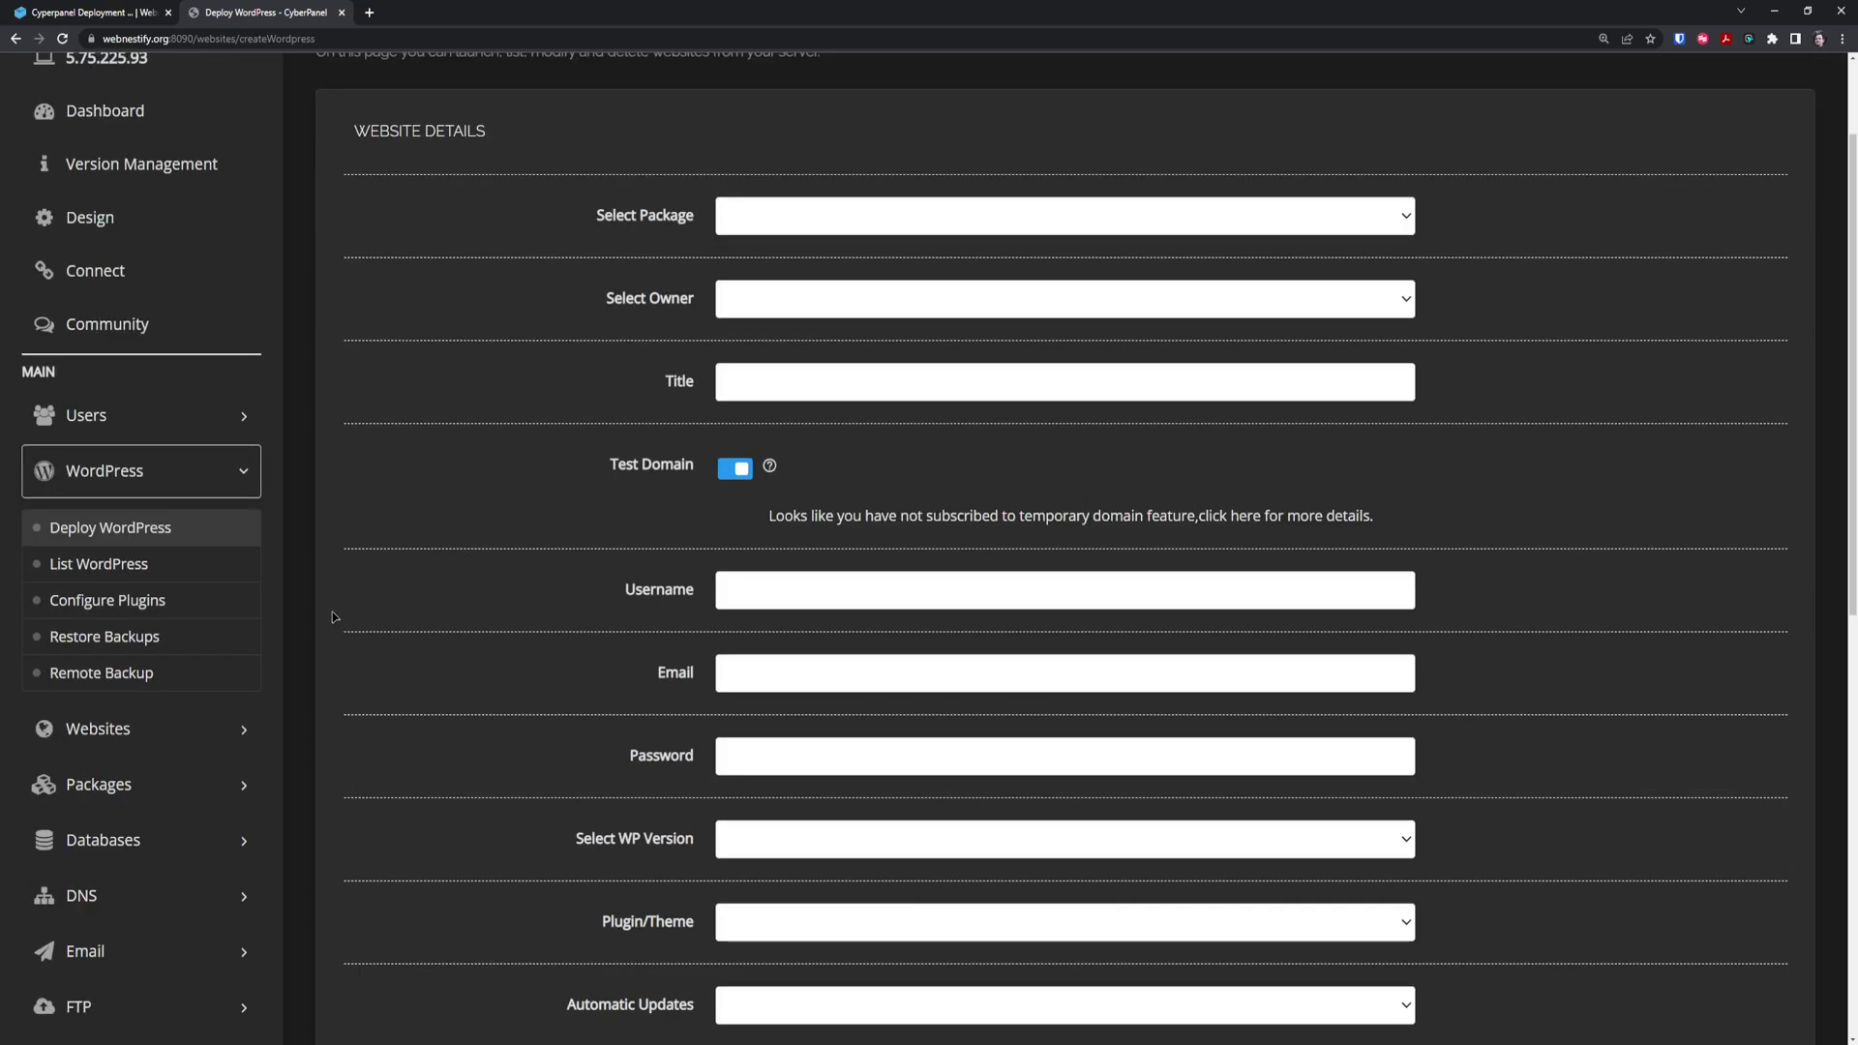
pyautogui.click(206, 751)
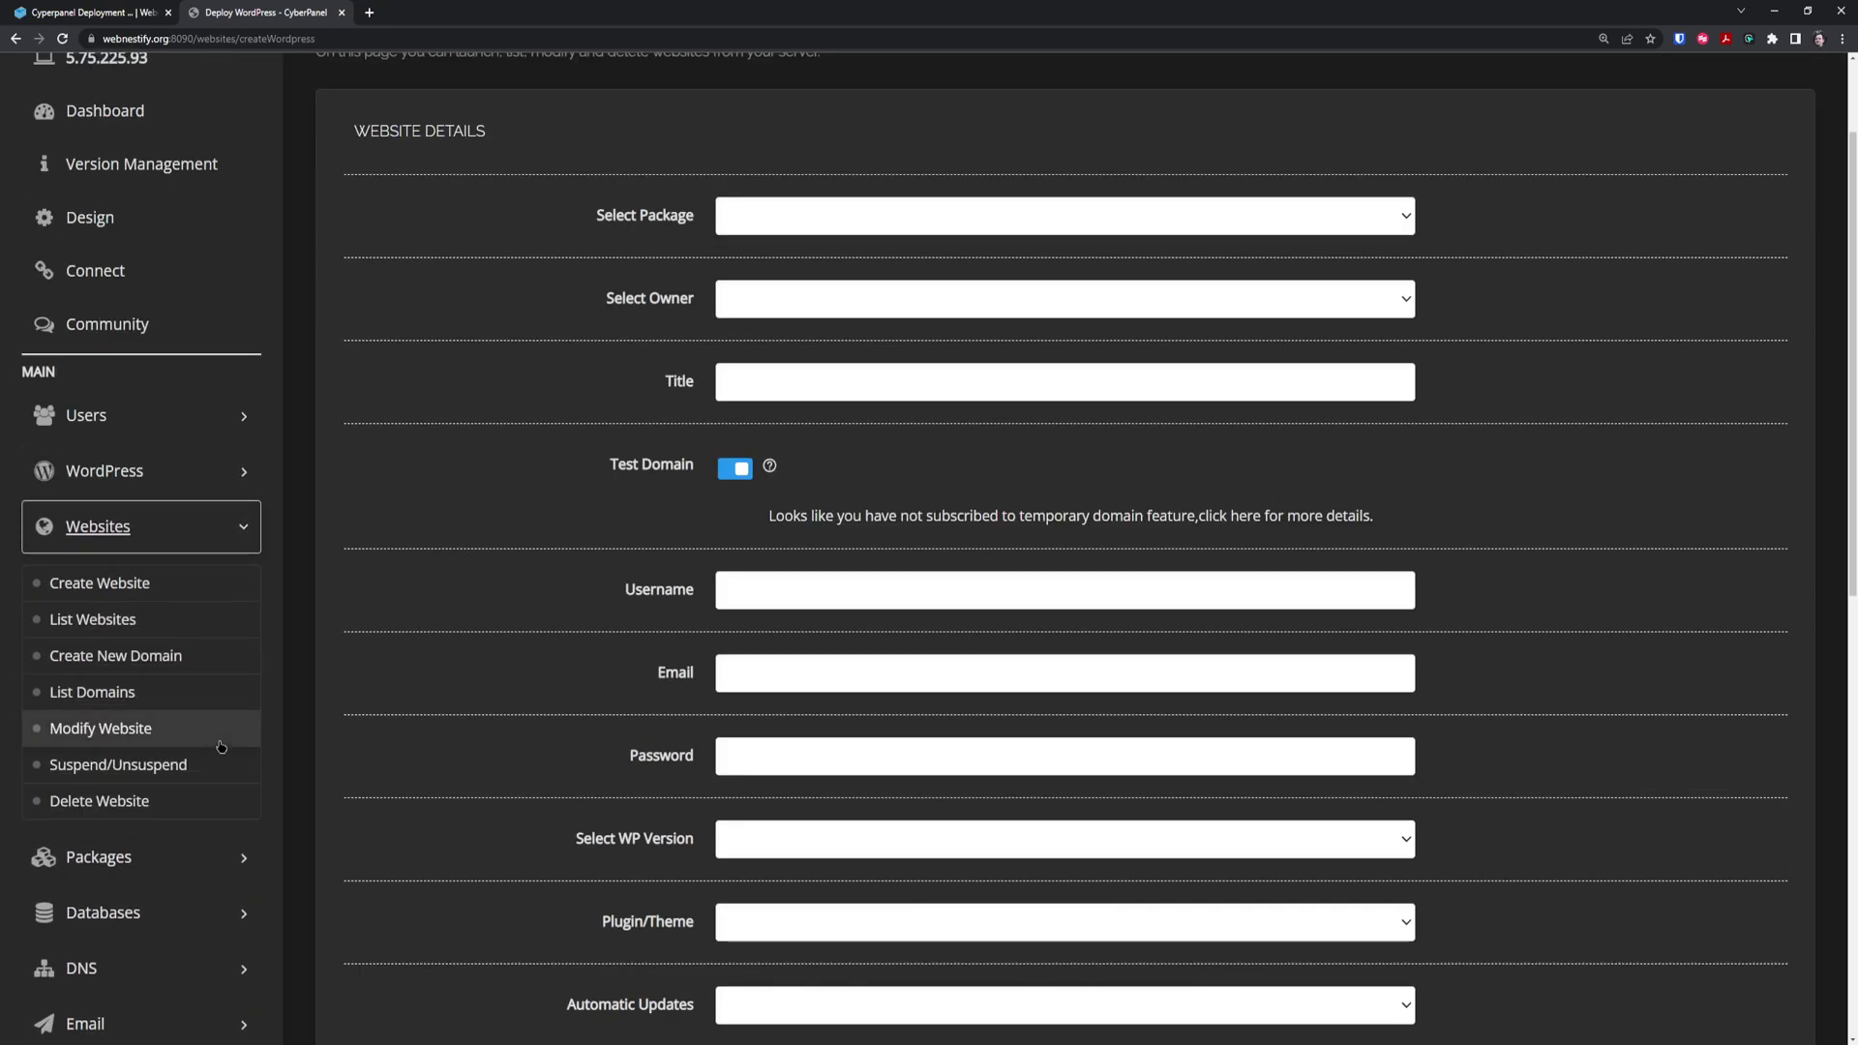
# Manage webnestify.org from List Websites, bypass the unsafe-site warning, and scroll to Application Installer
pyautogui.click(142, 620)
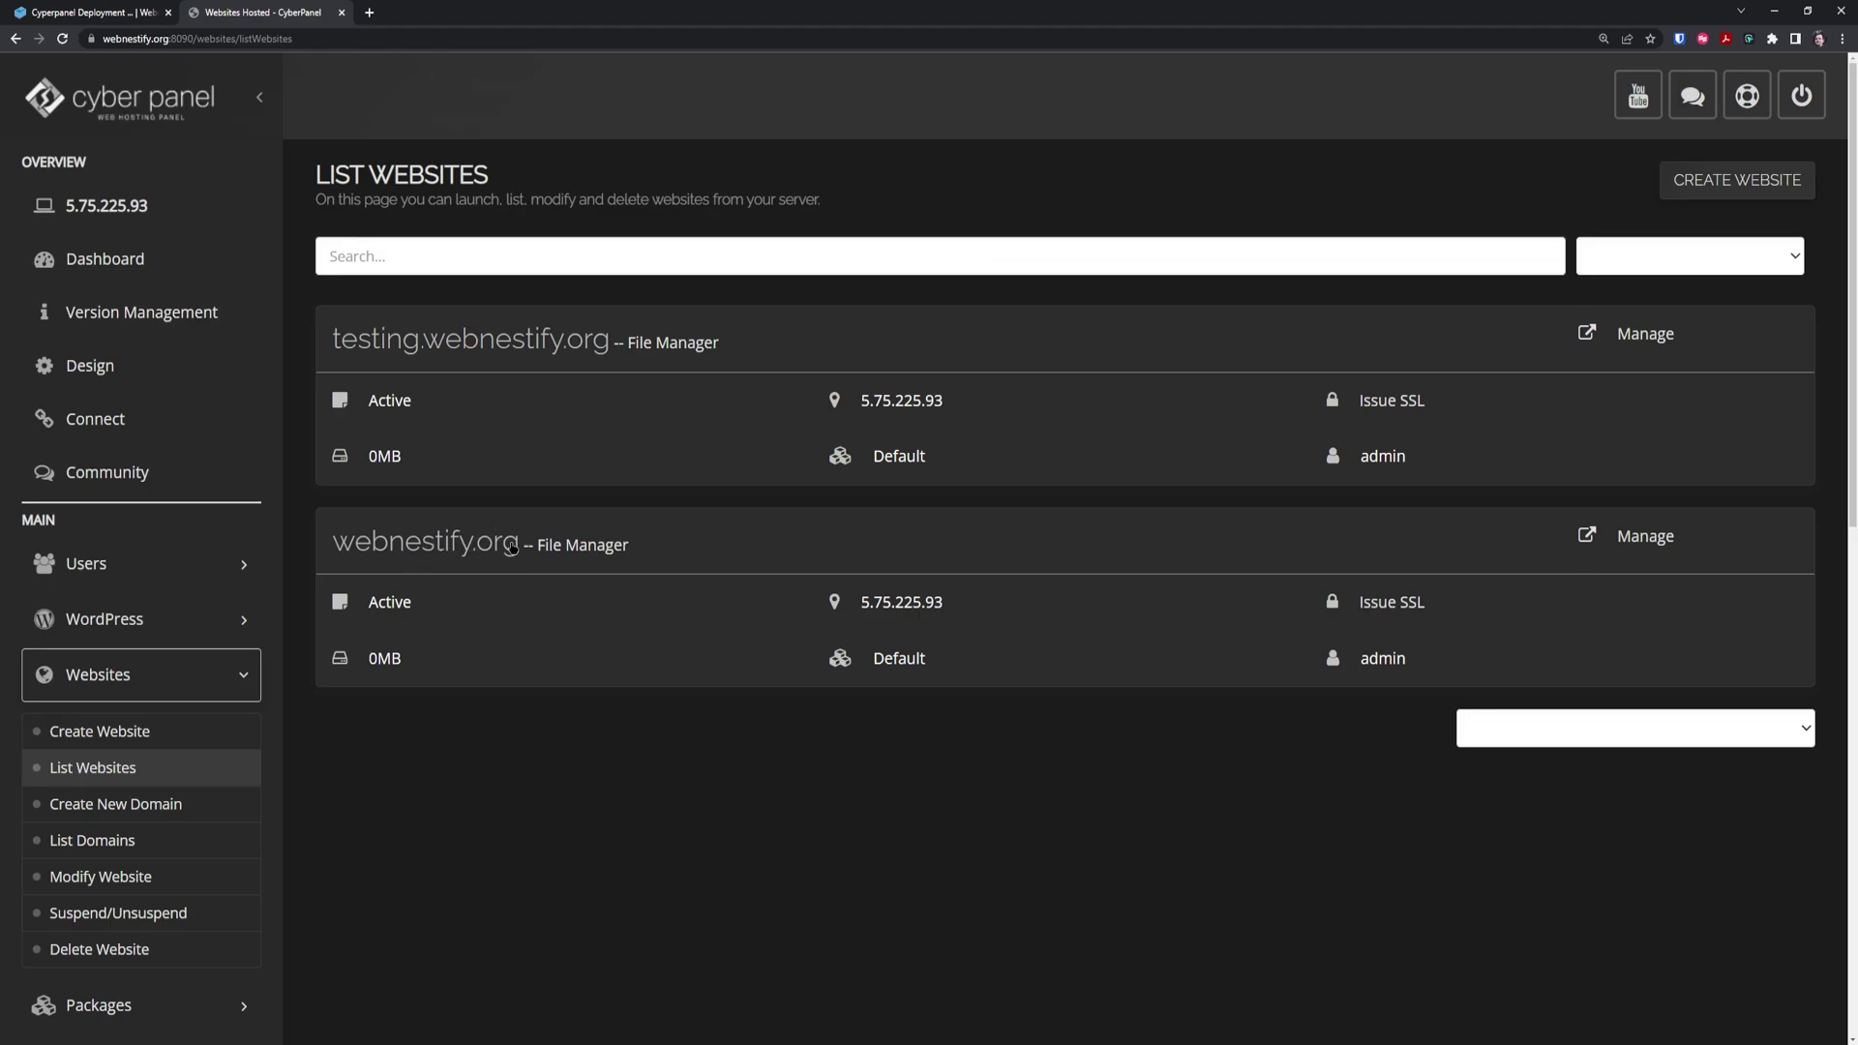
pyautogui.click(1641, 539)
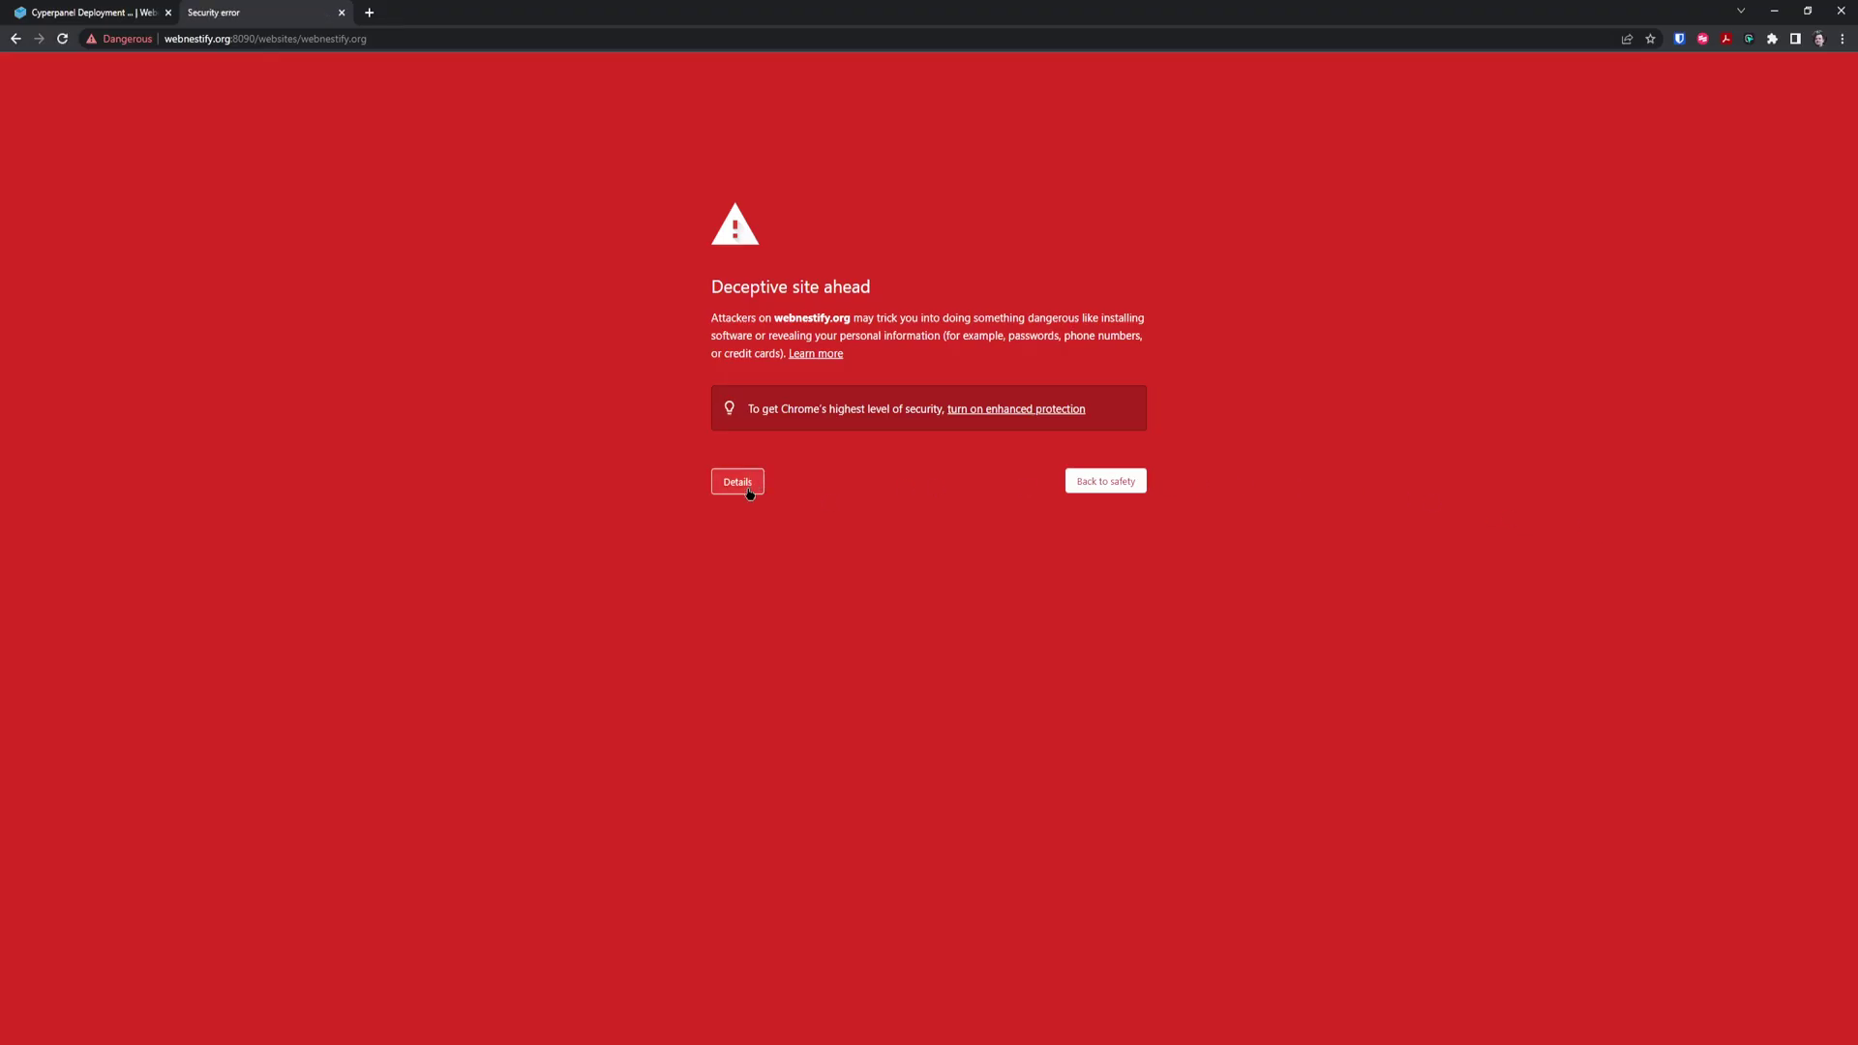
pyautogui.click(745, 481)
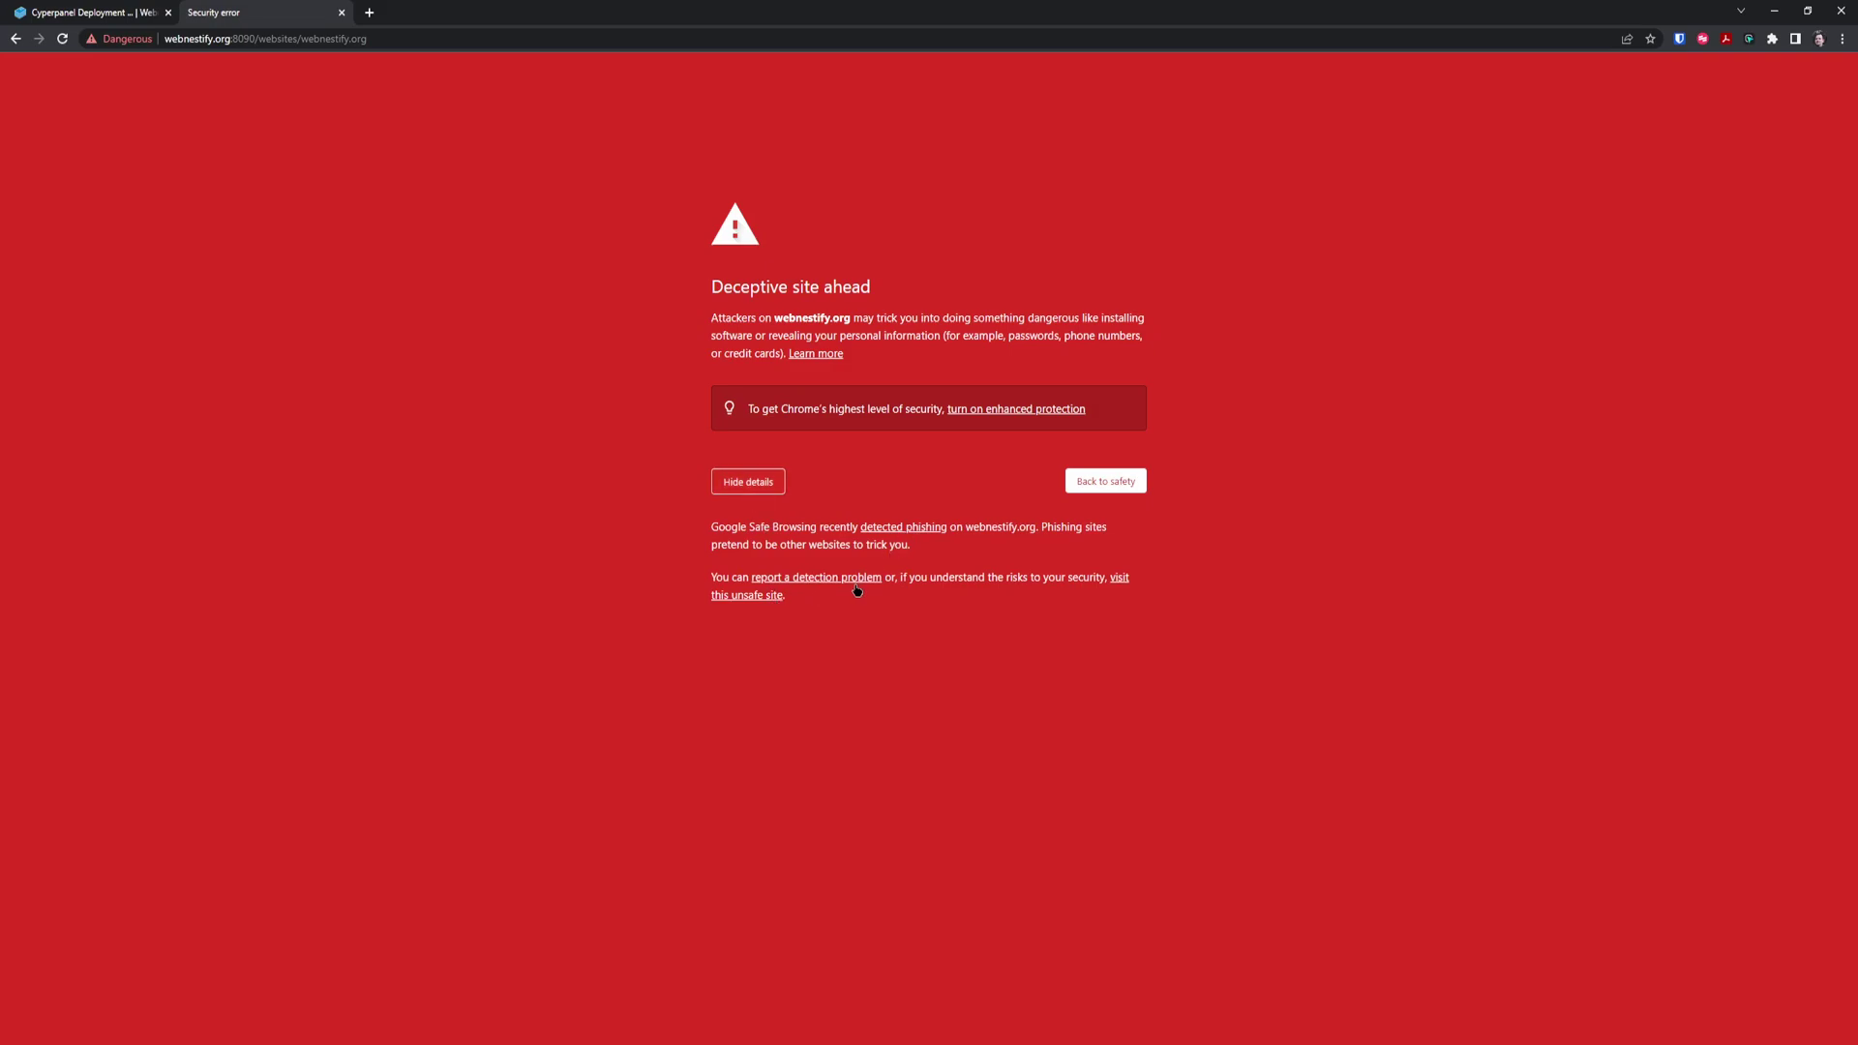
pyautogui.click(1121, 579)
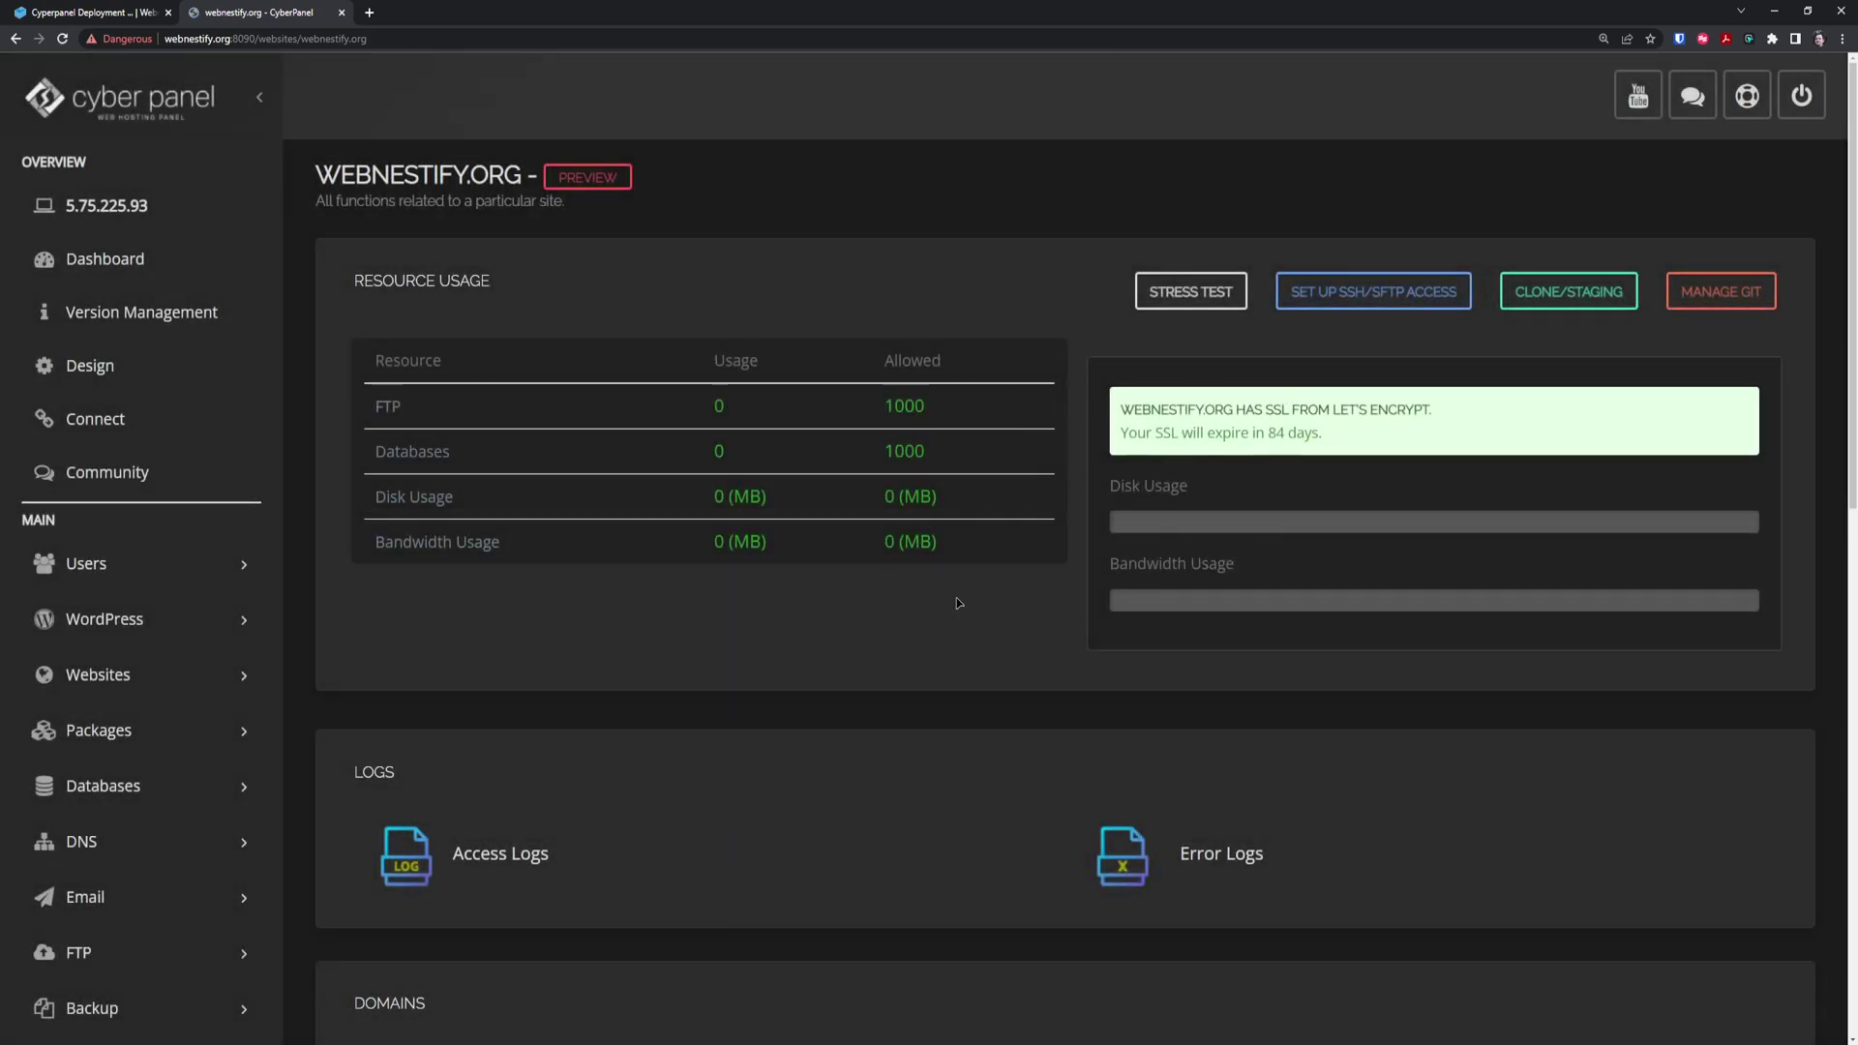
pyautogui.scroll(-6, 987, 552)
pyautogui.scroll(-2, 954, 510)
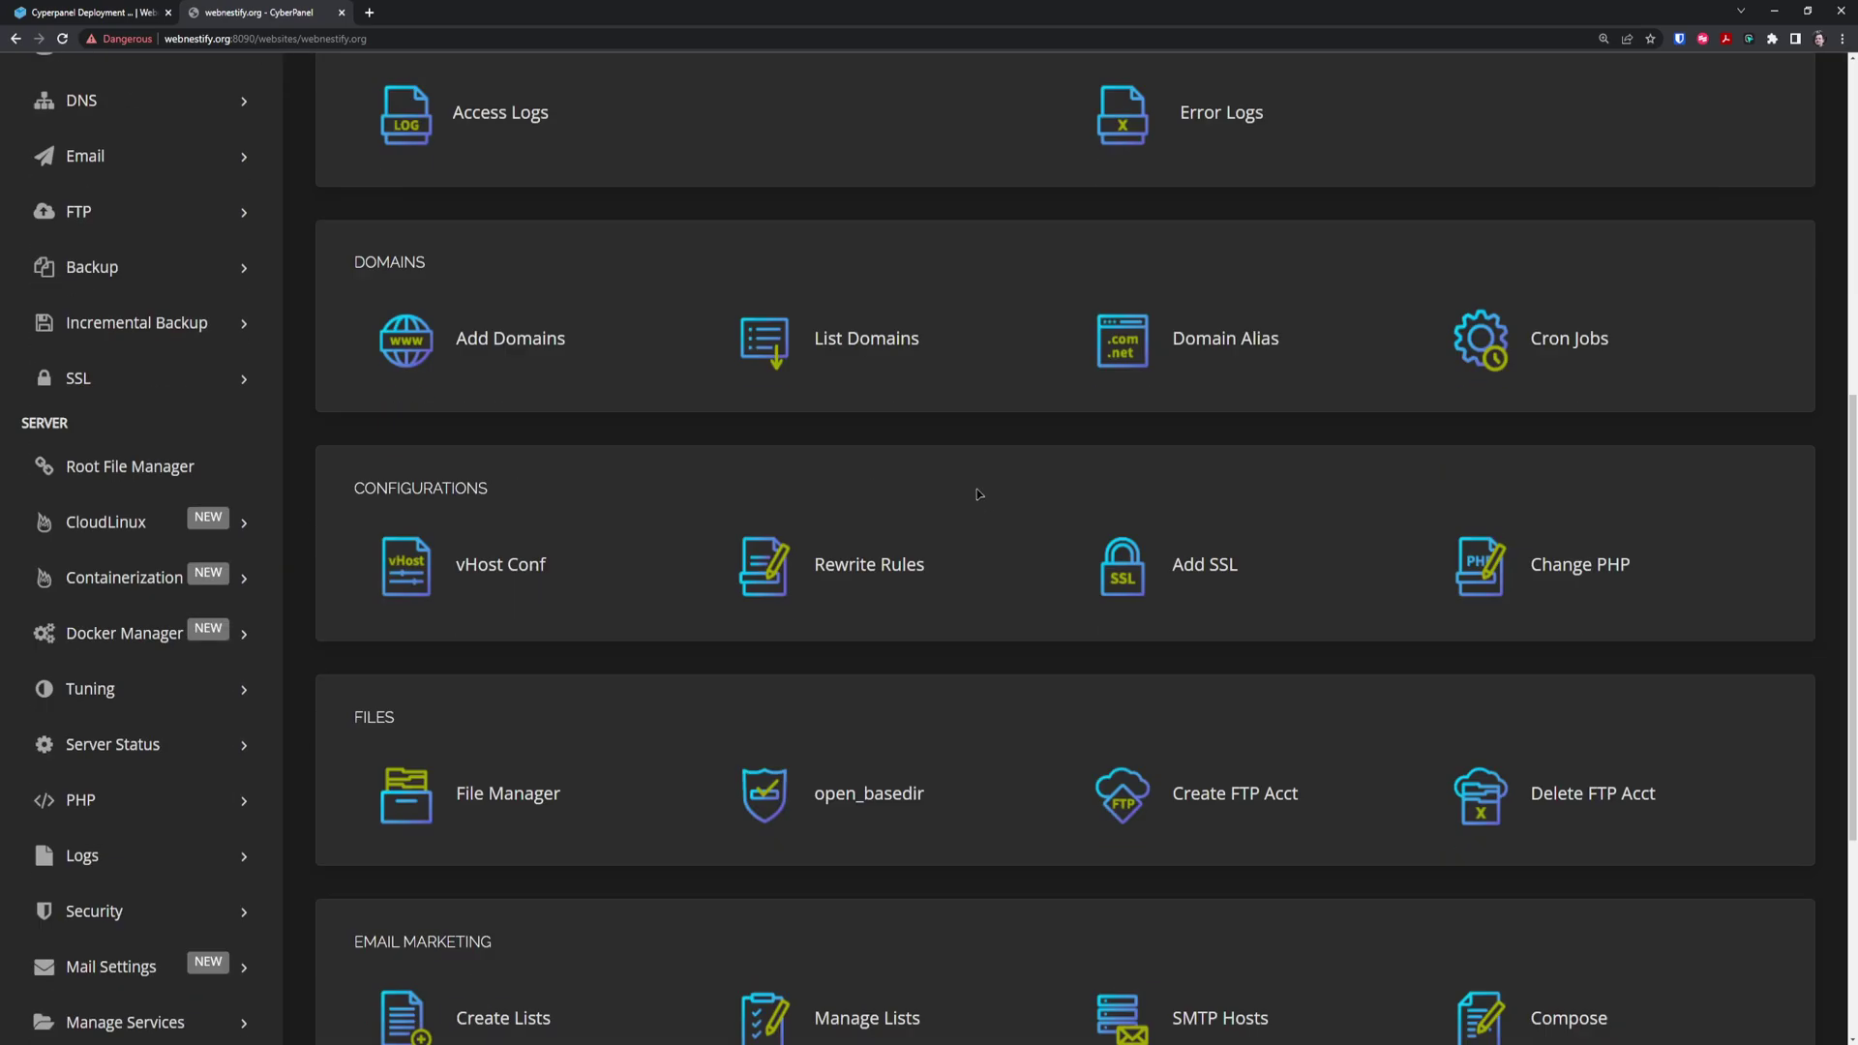
pyautogui.scroll(-4, 963, 495)
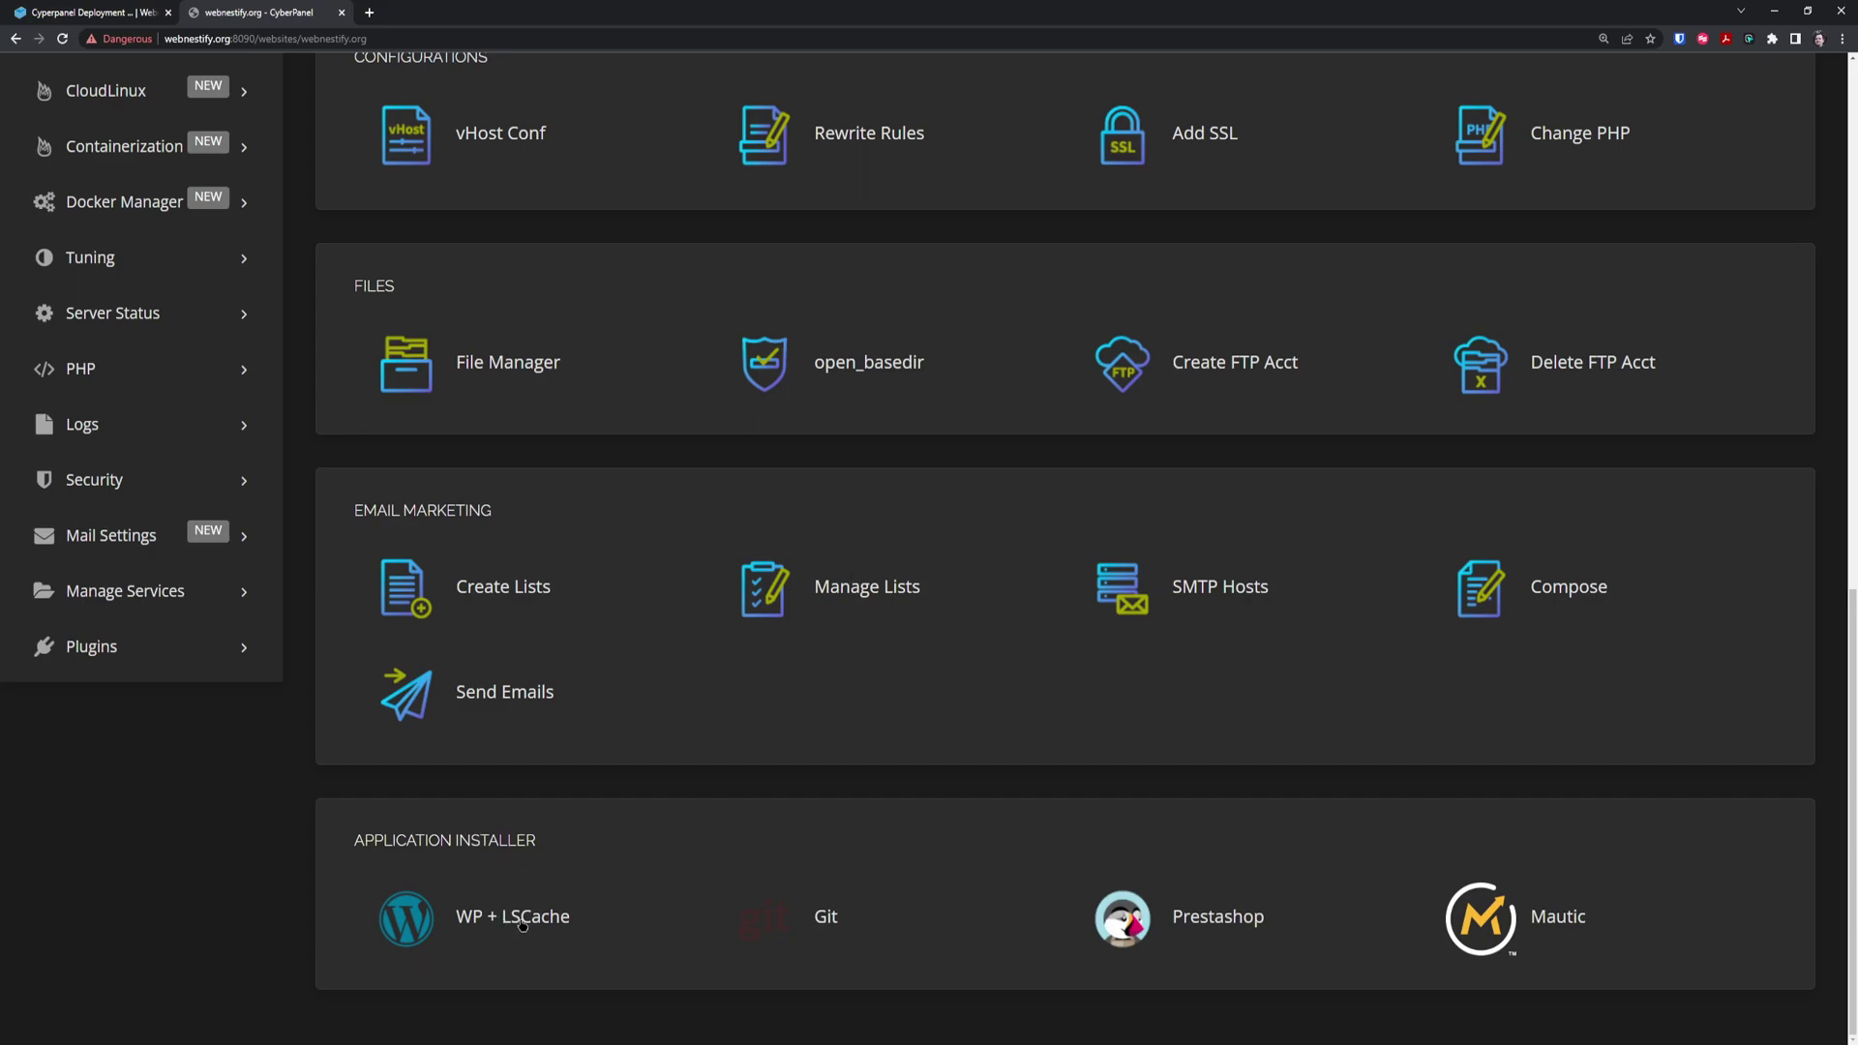
# Install WP + LSCache with blog title 'test', an admin username, password and email
pyautogui.click(523, 926)
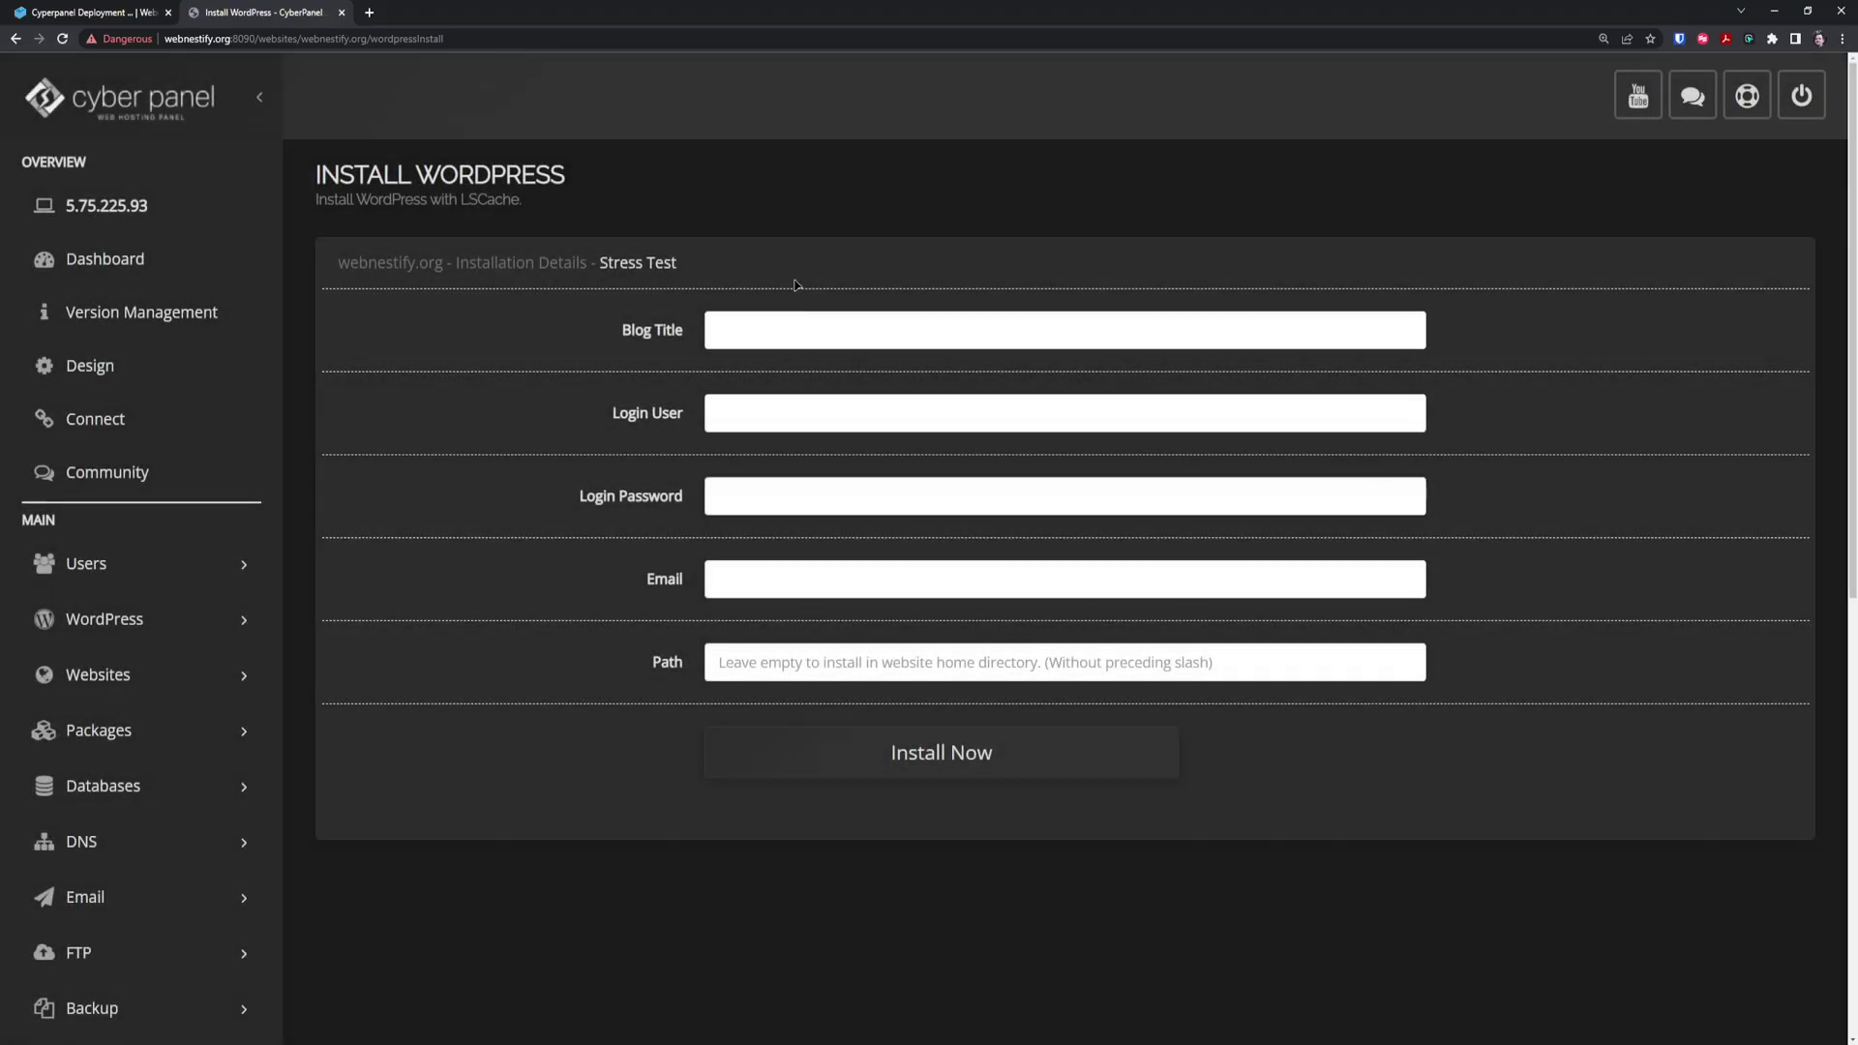
pyautogui.click(816, 311)
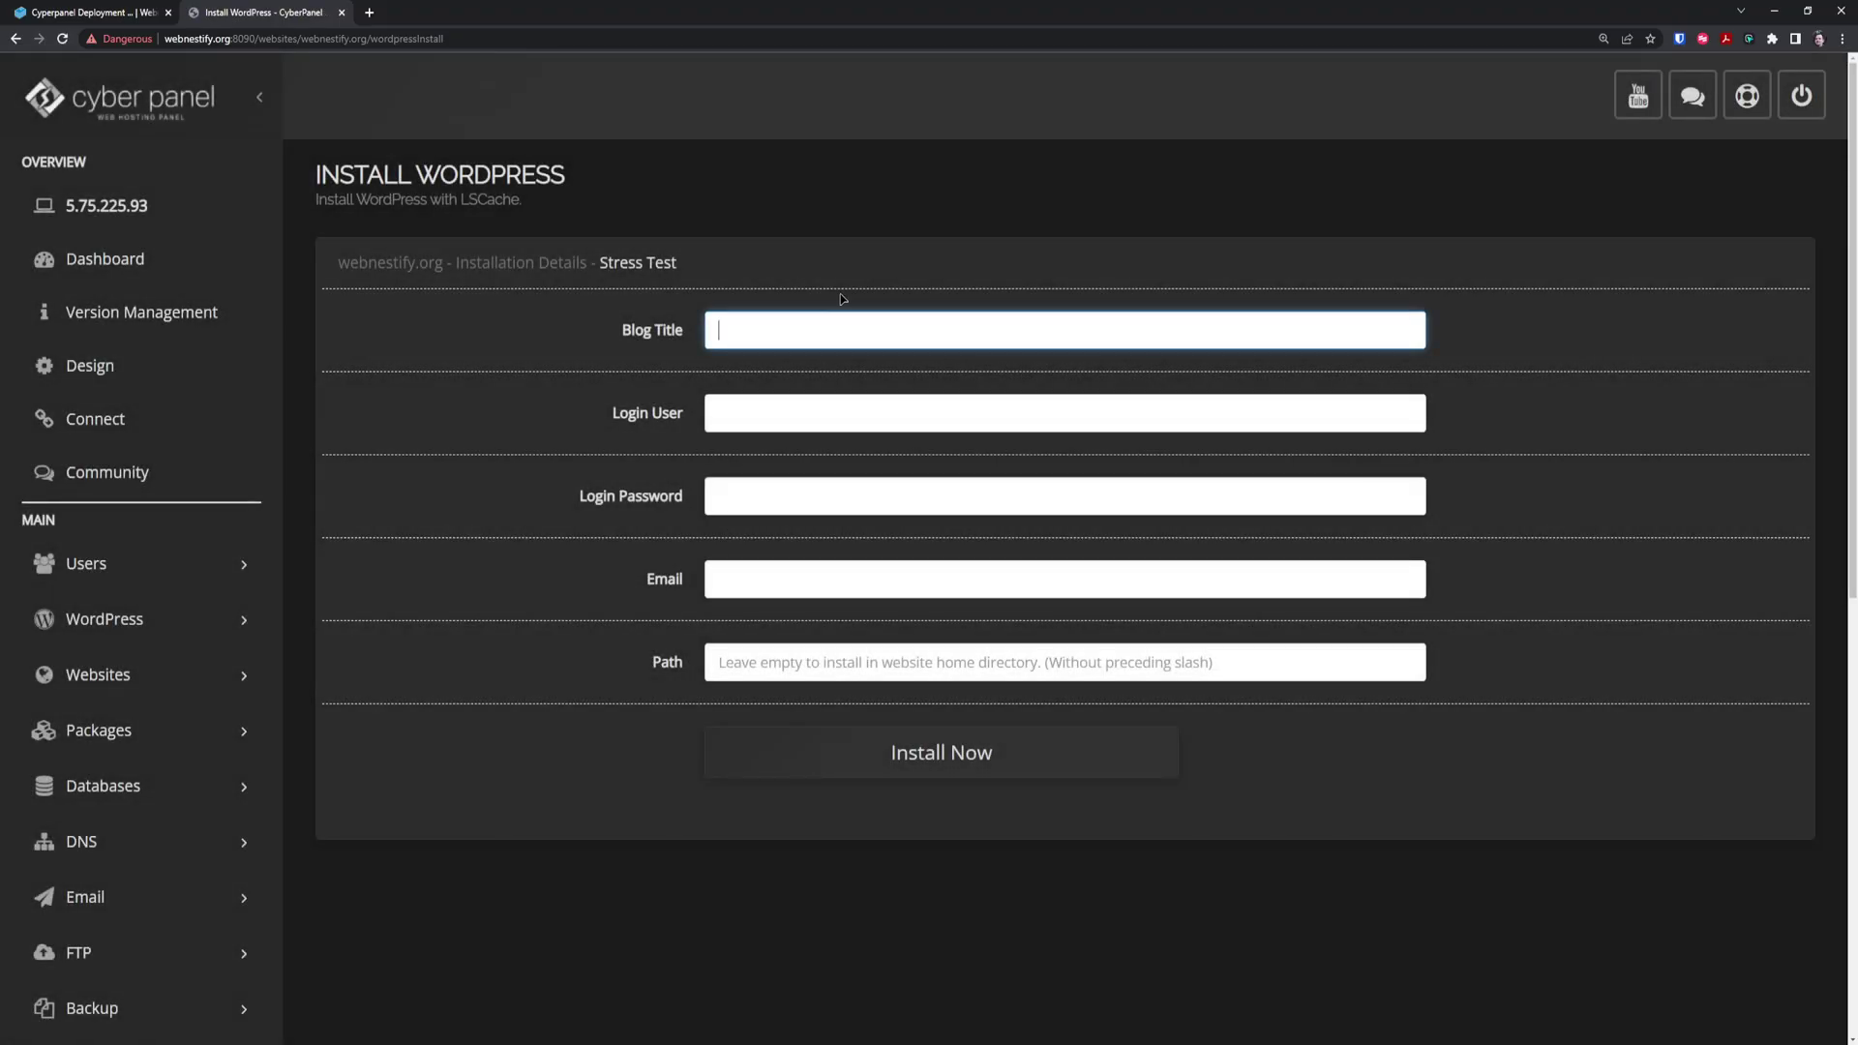
pyautogui.write('test')
pyautogui.press('Tab')
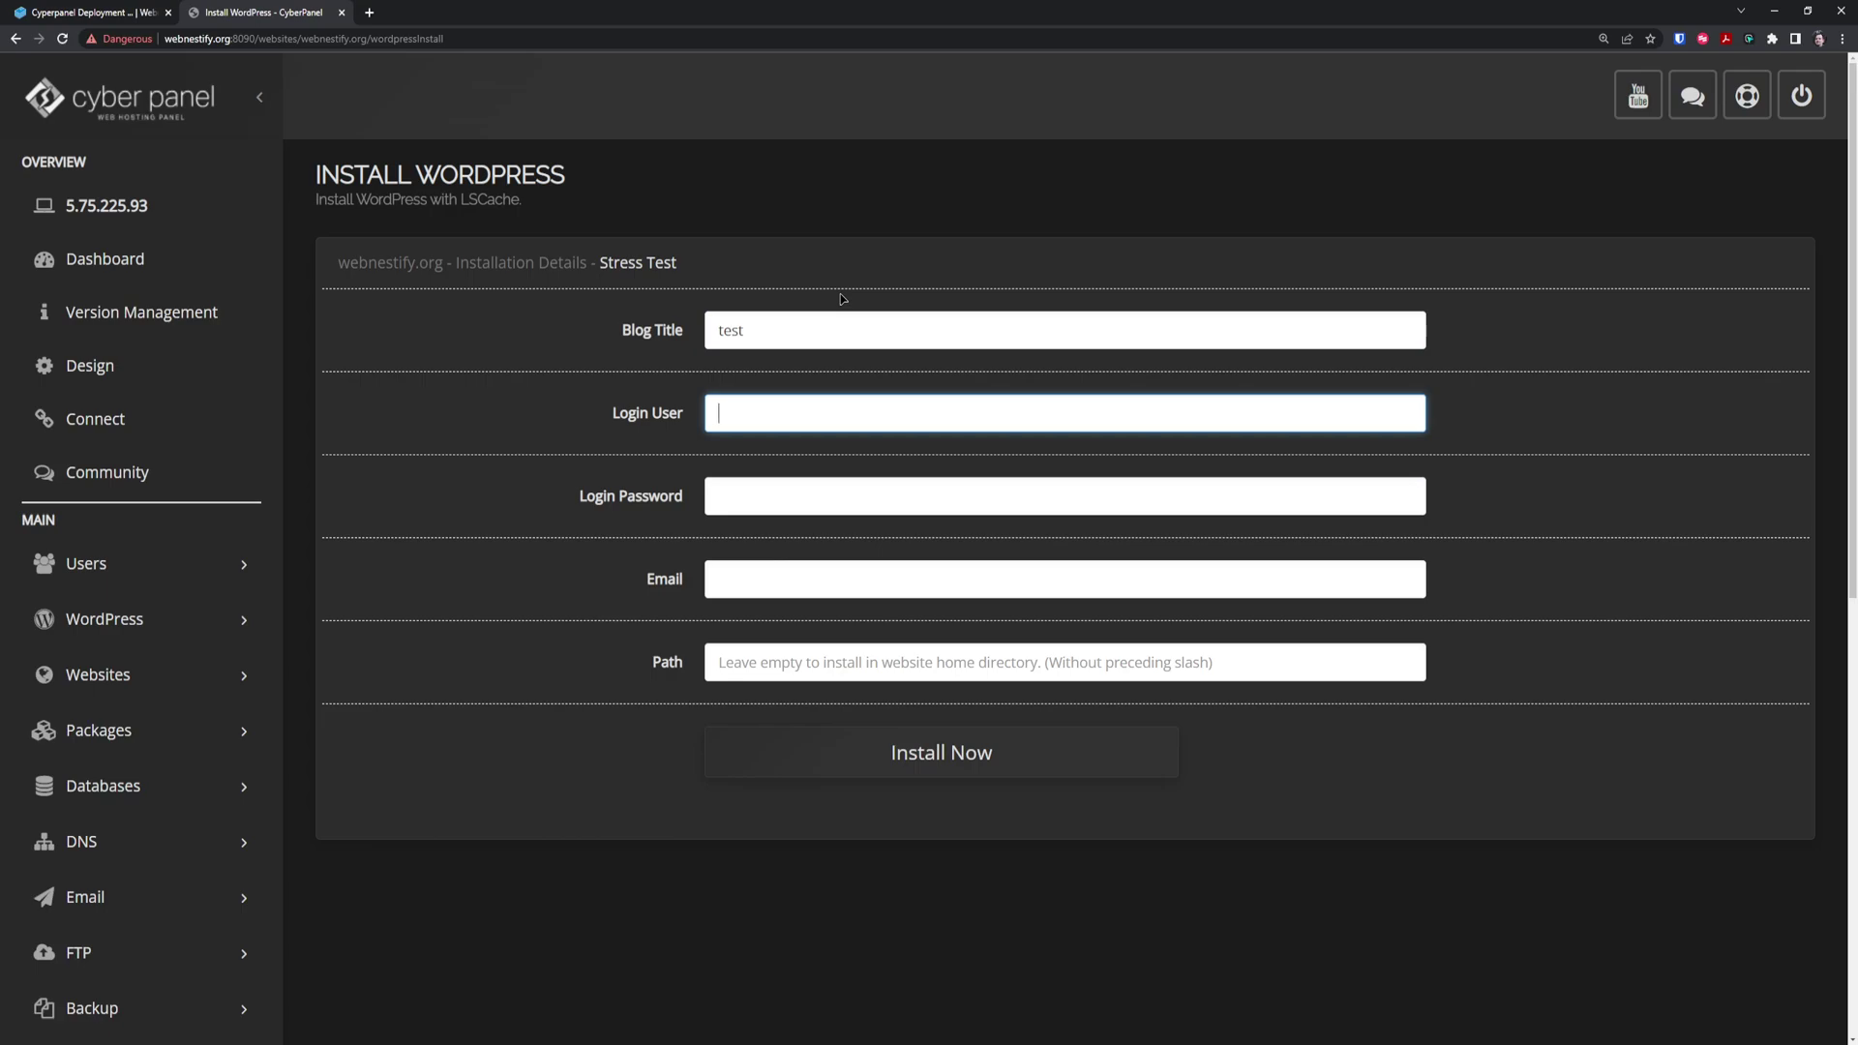
pyautogui.write('testing-user')
pyautogui.press('Tab')
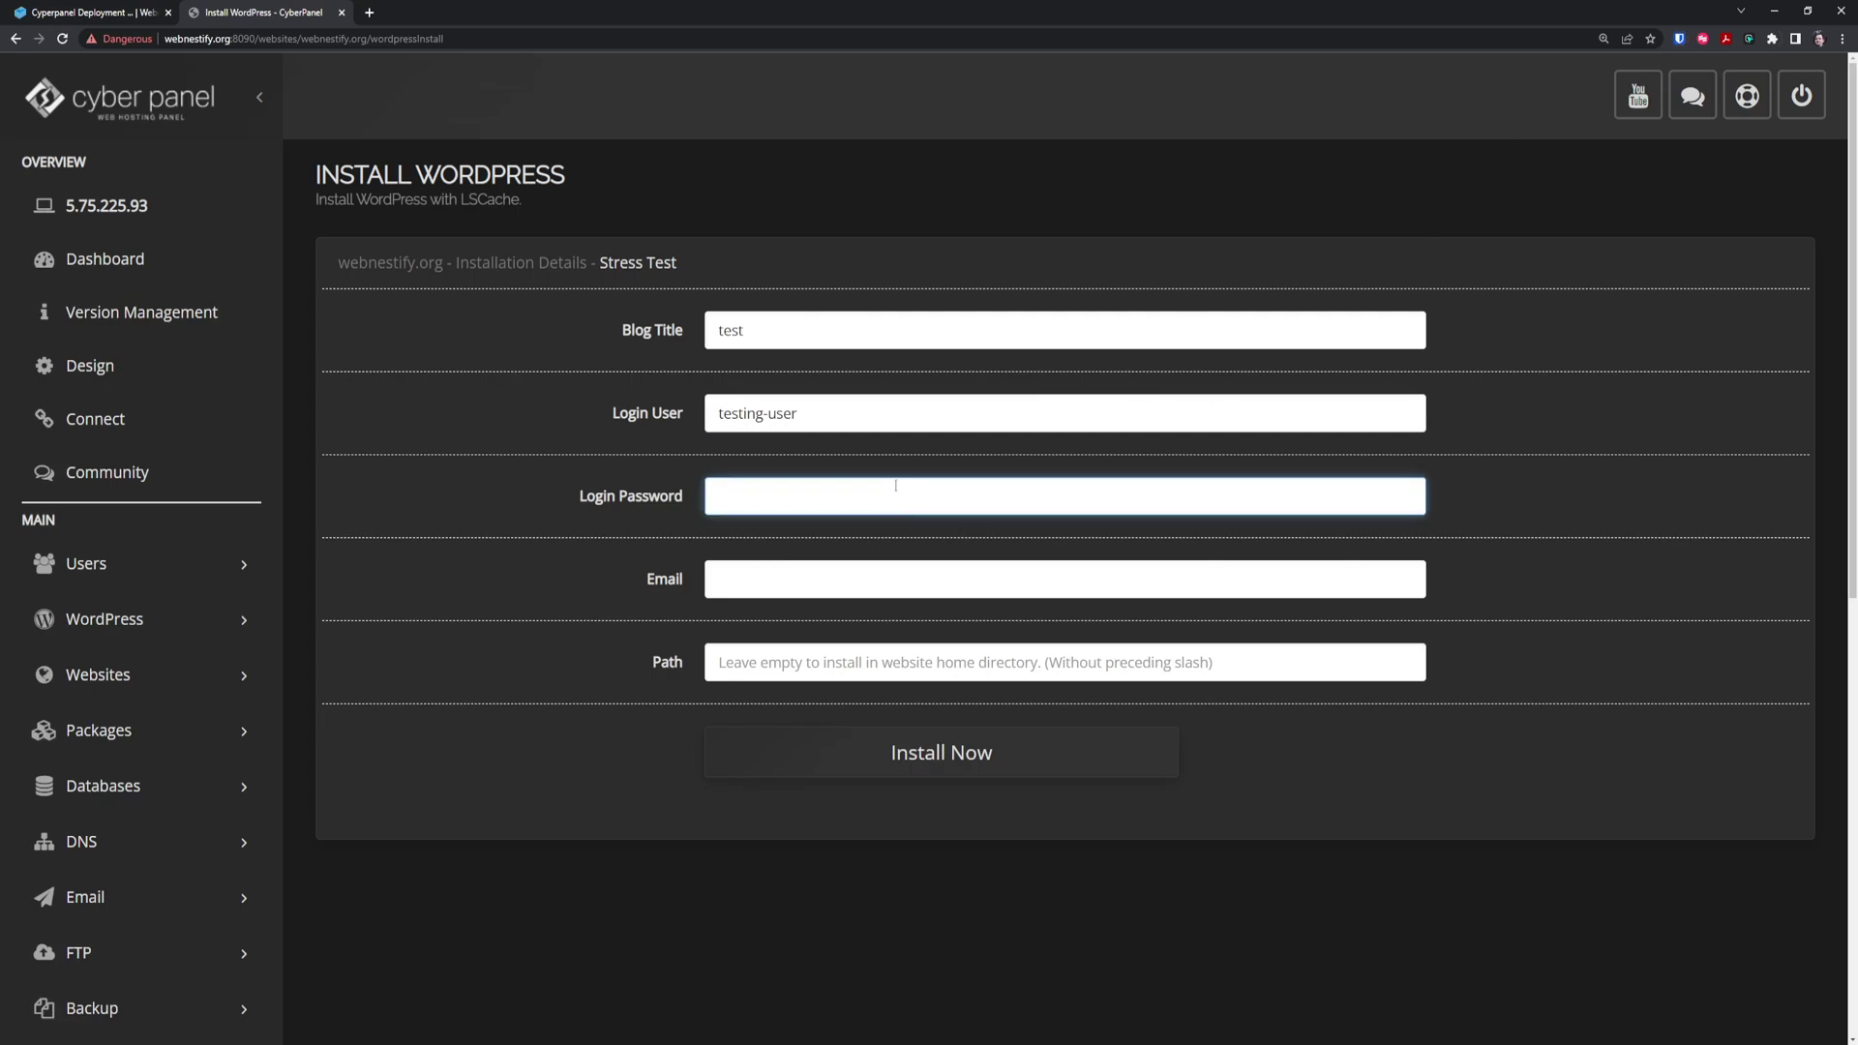
pyautogui.write('••••••••••••••••')
pyautogui.press('Tab')
pyautogui.write('e')
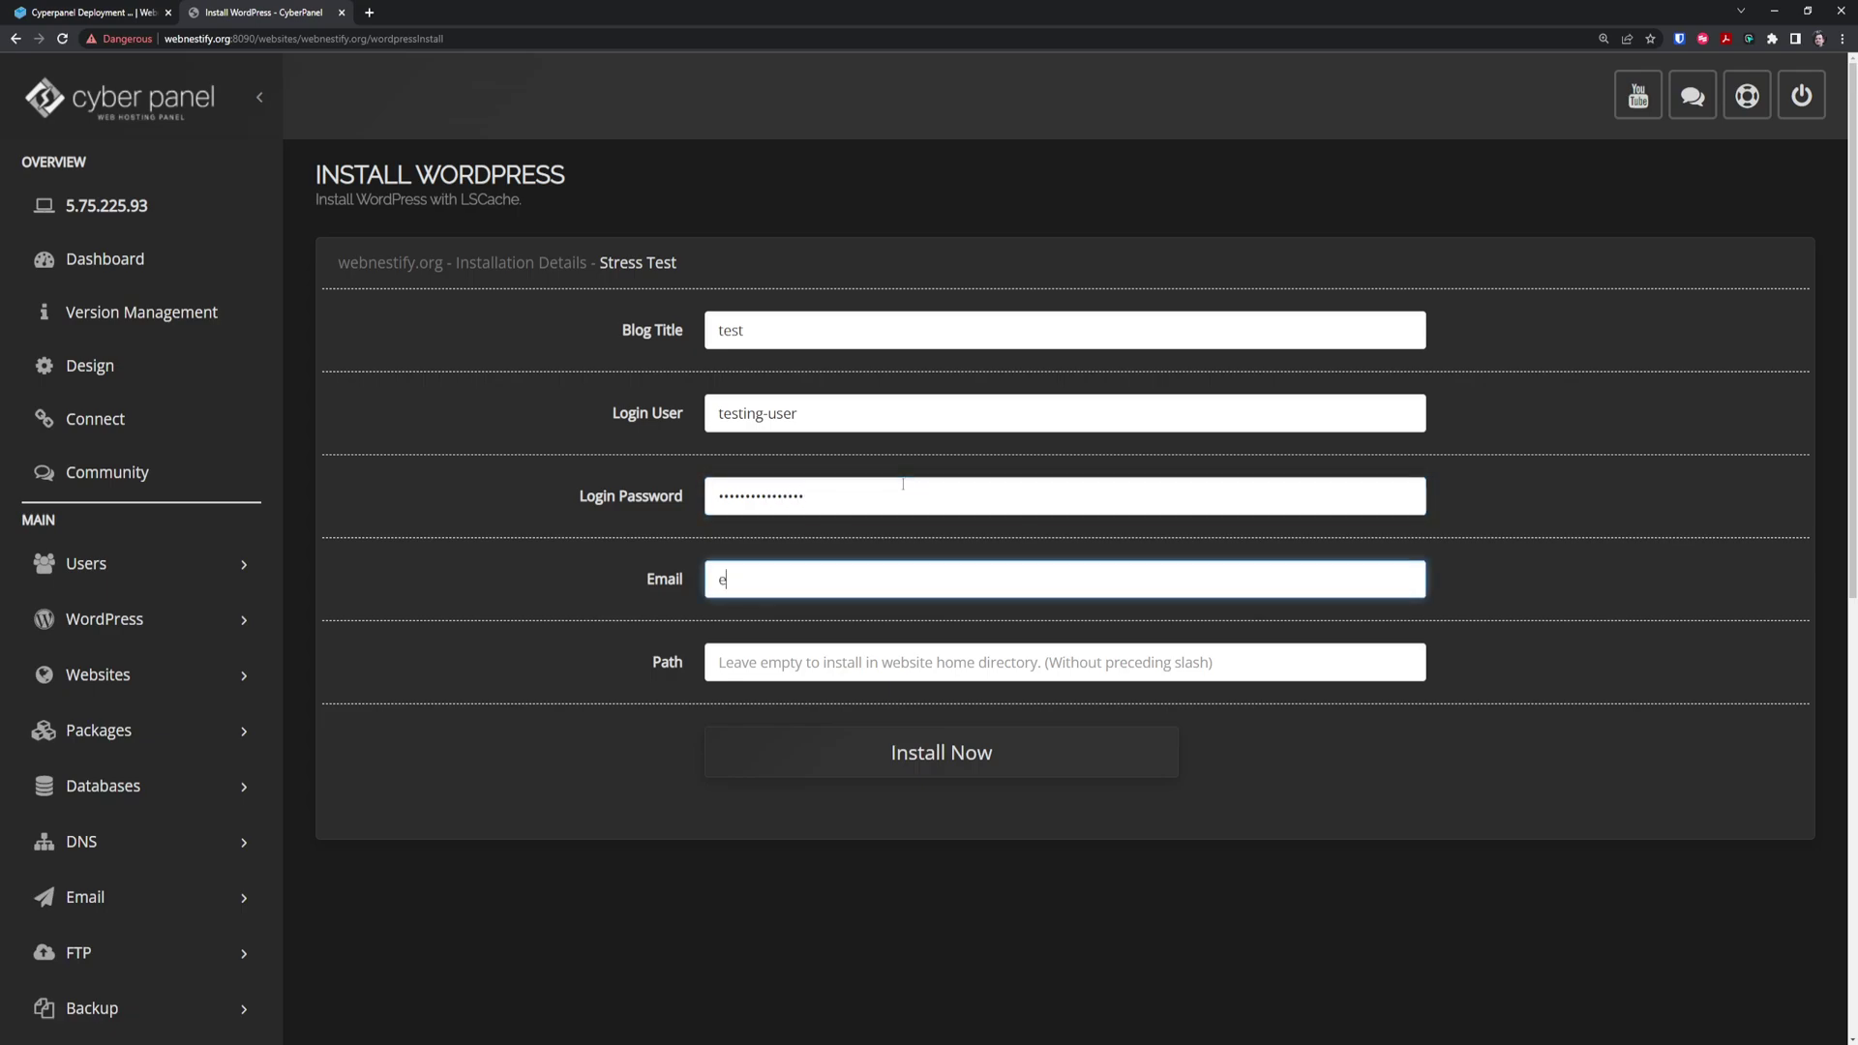
pyautogui.write('xample@example.com')
pyautogui.click(963, 762)
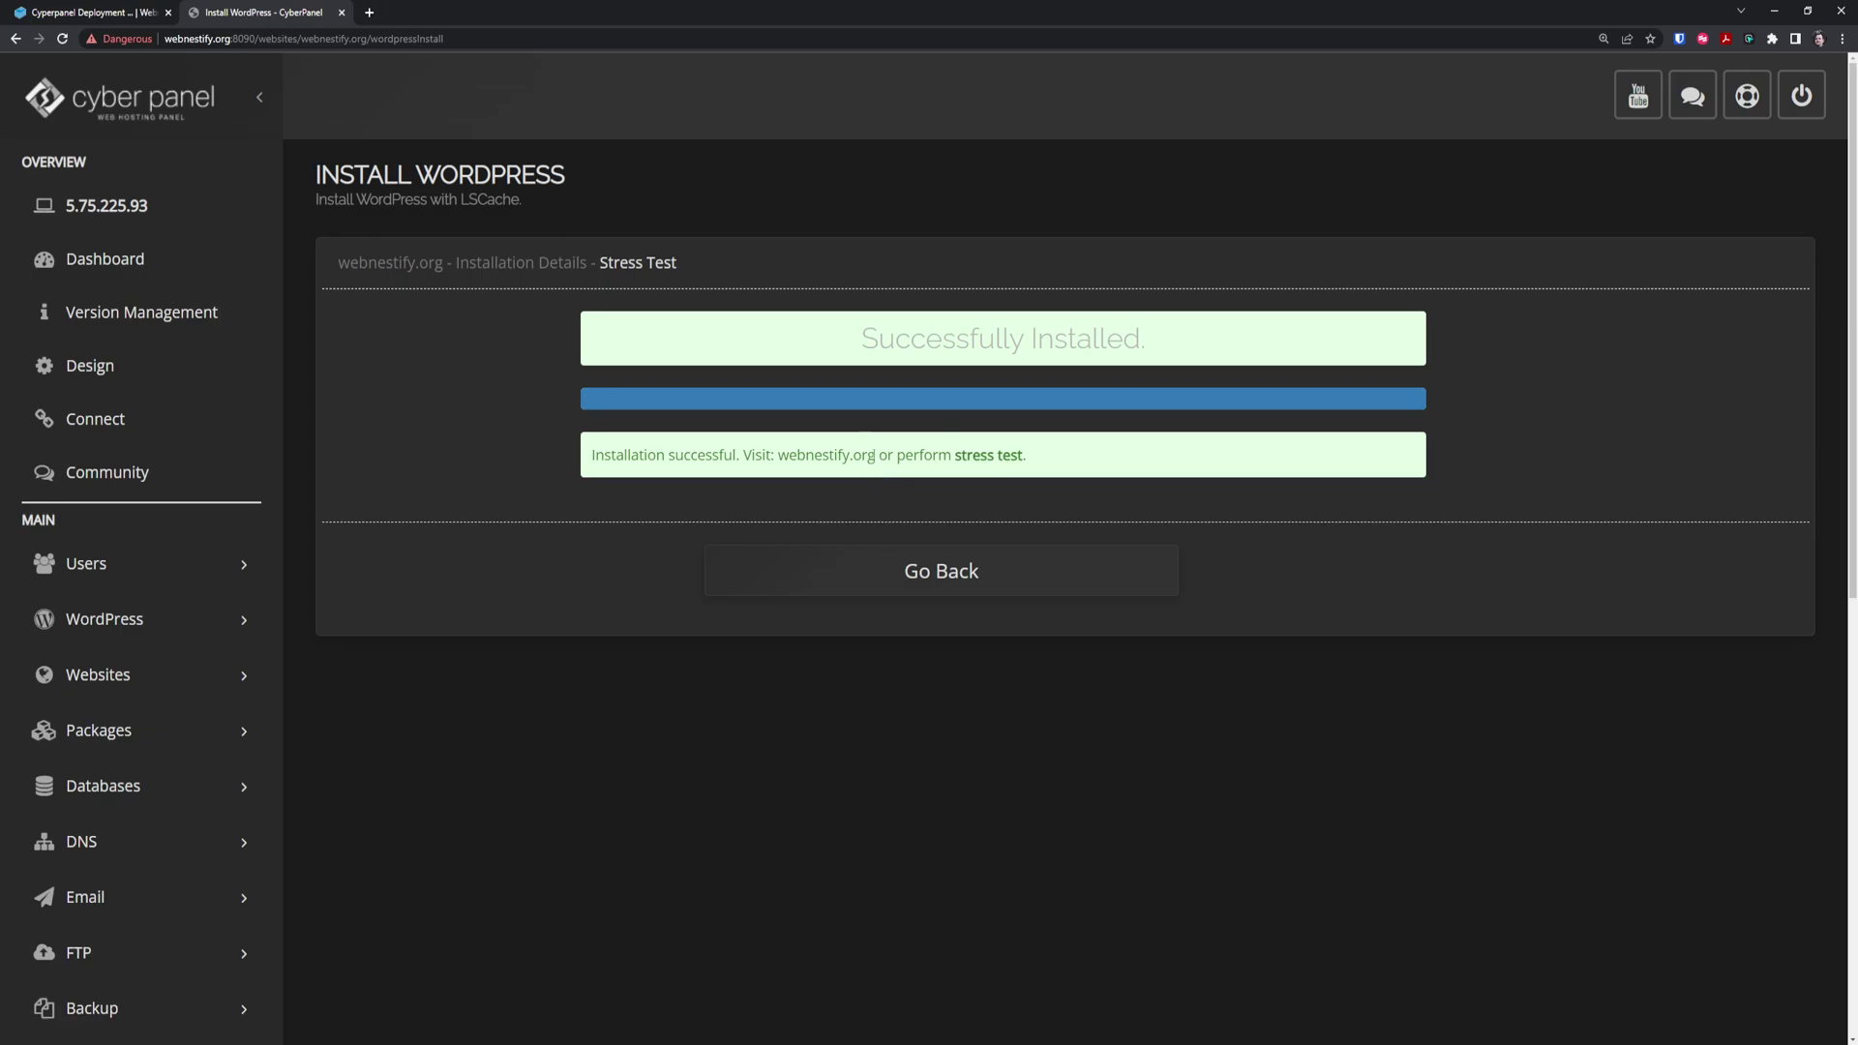
# Copy the site domain and open its /wp-admin login page
pyautogui.moveTo(875, 455); pyautogui.dragTo(783, 459)
pyautogui.hotkey('ctrl', 'c')
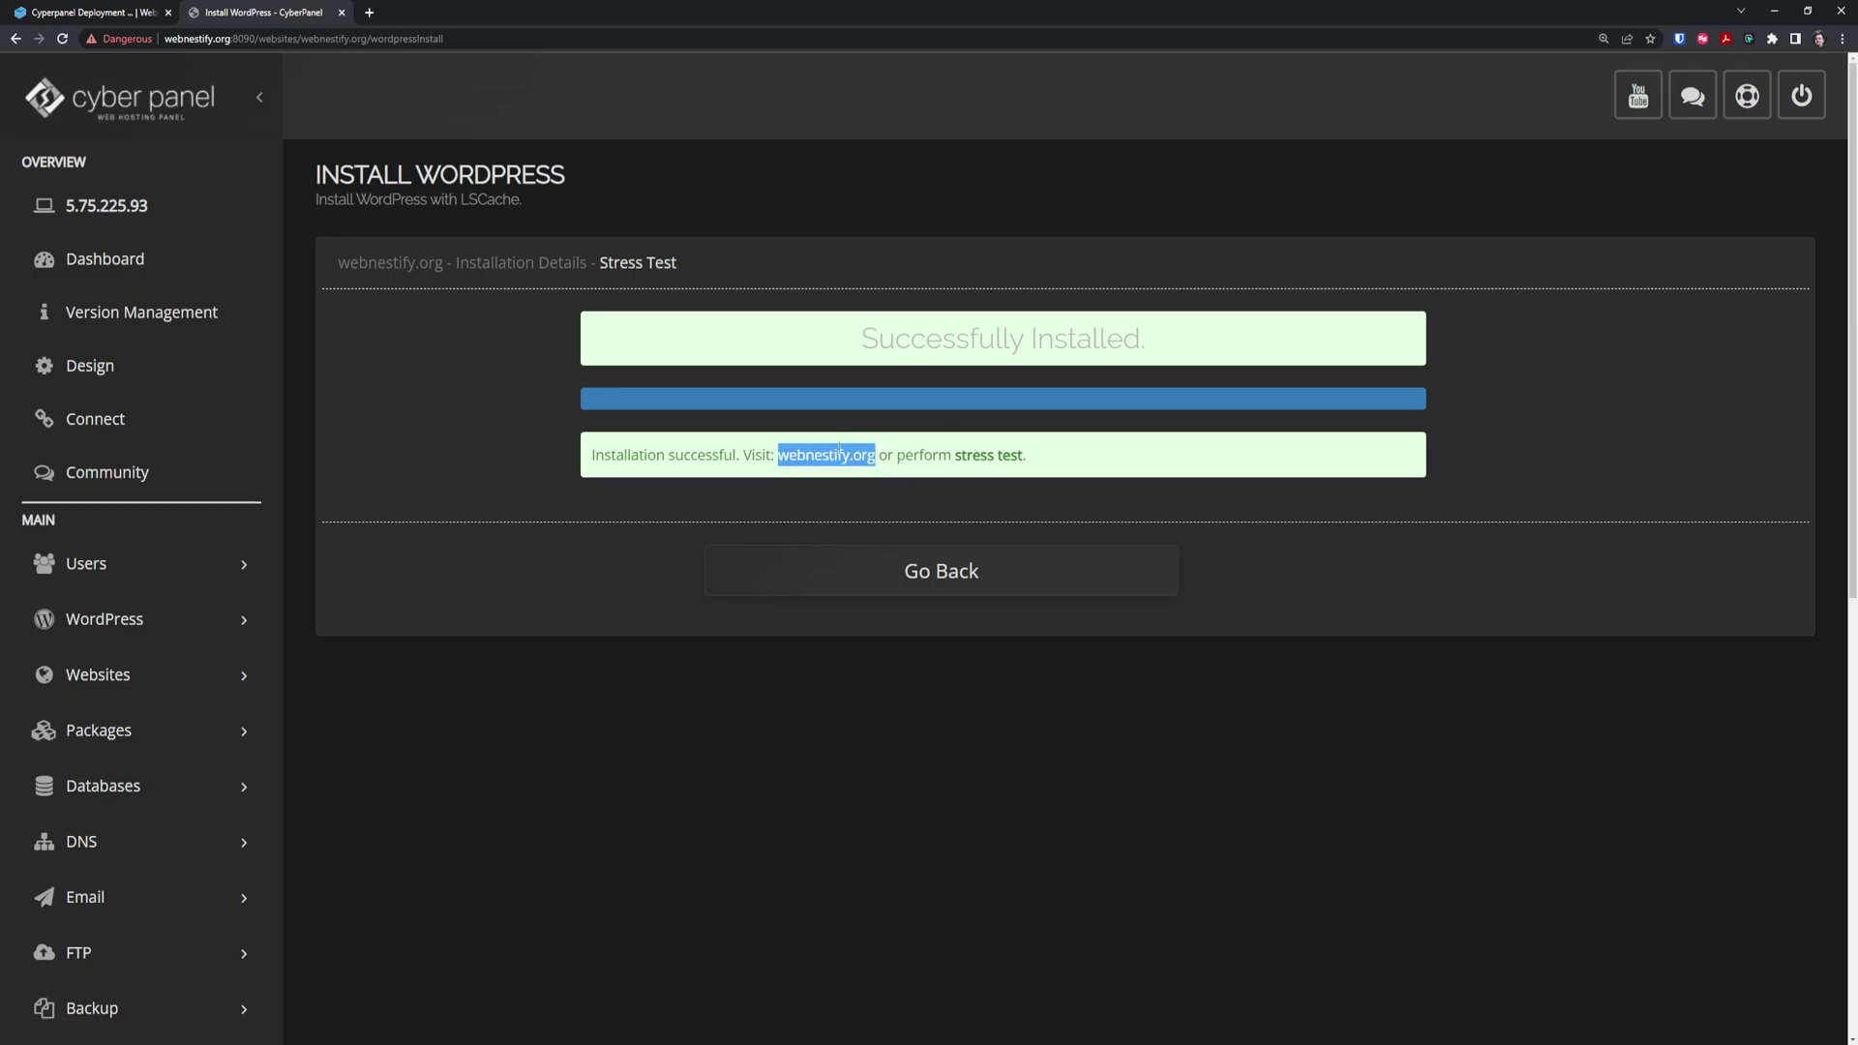
pyautogui.click(392, 39)
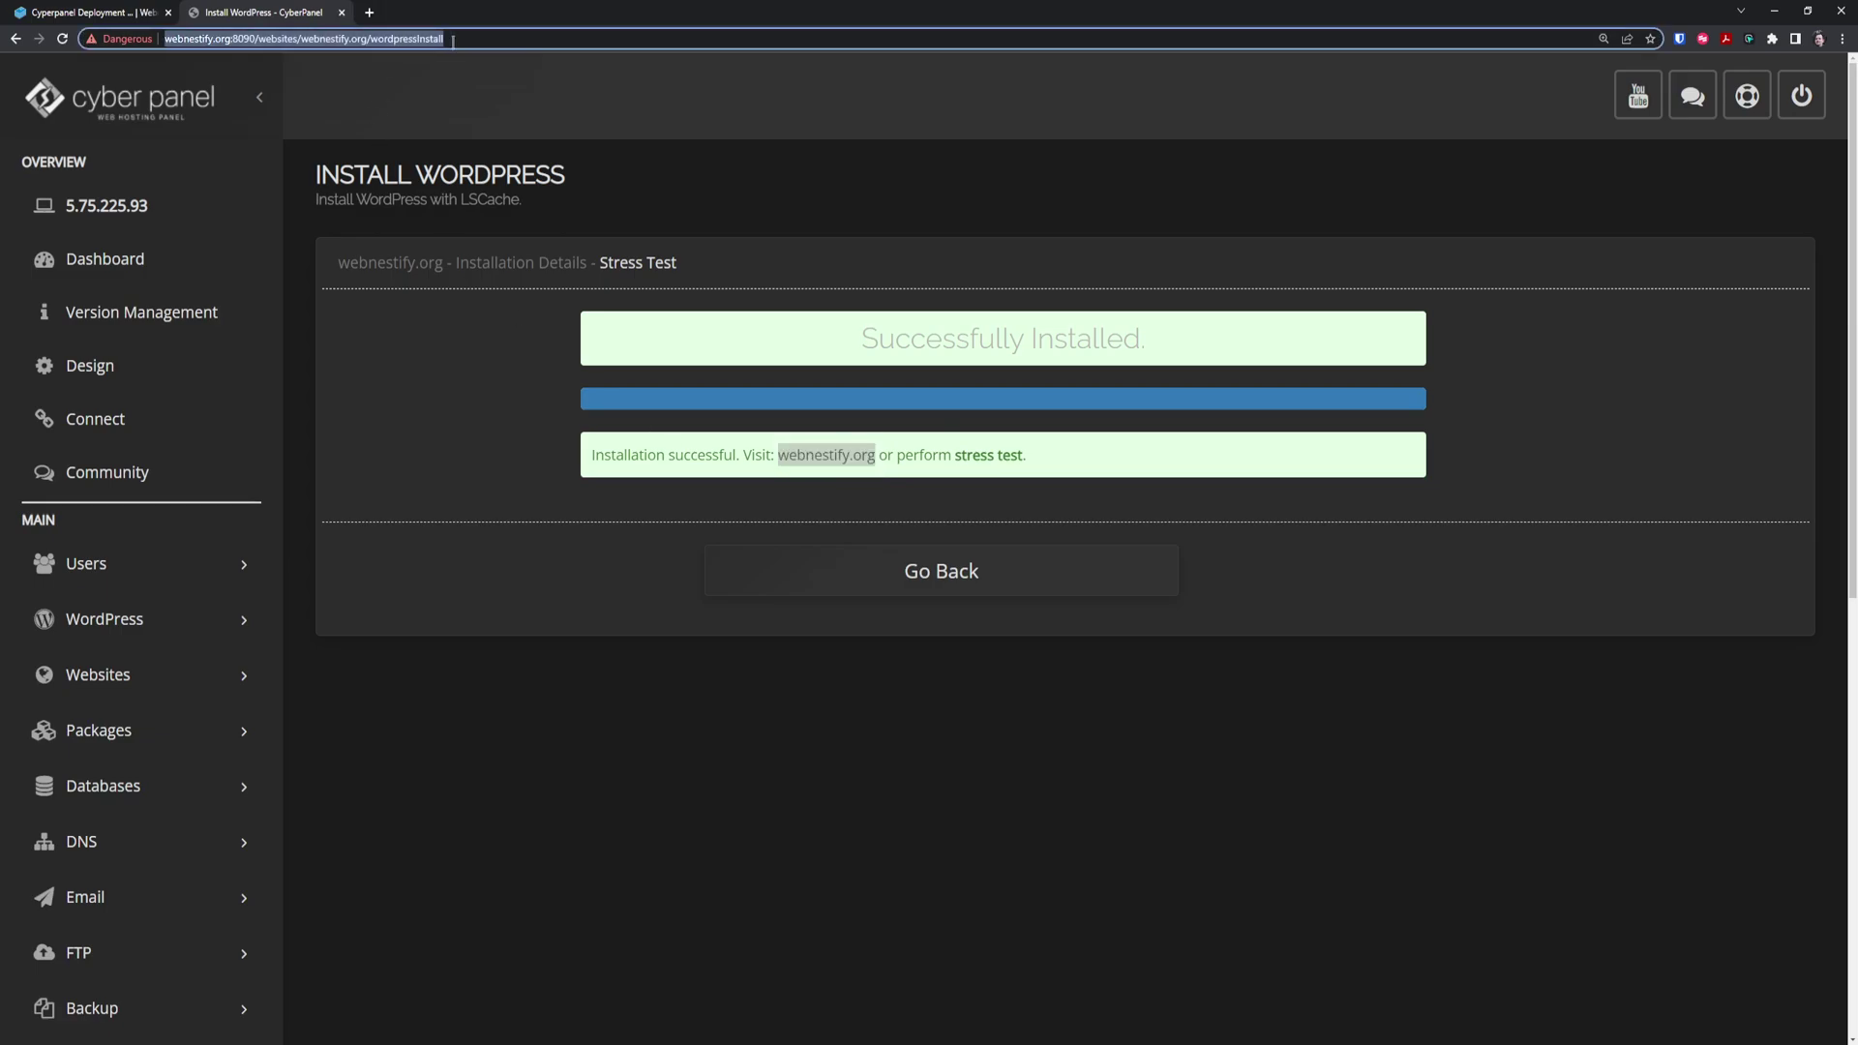
pyautogui.hotkey('ctrl', 'v')
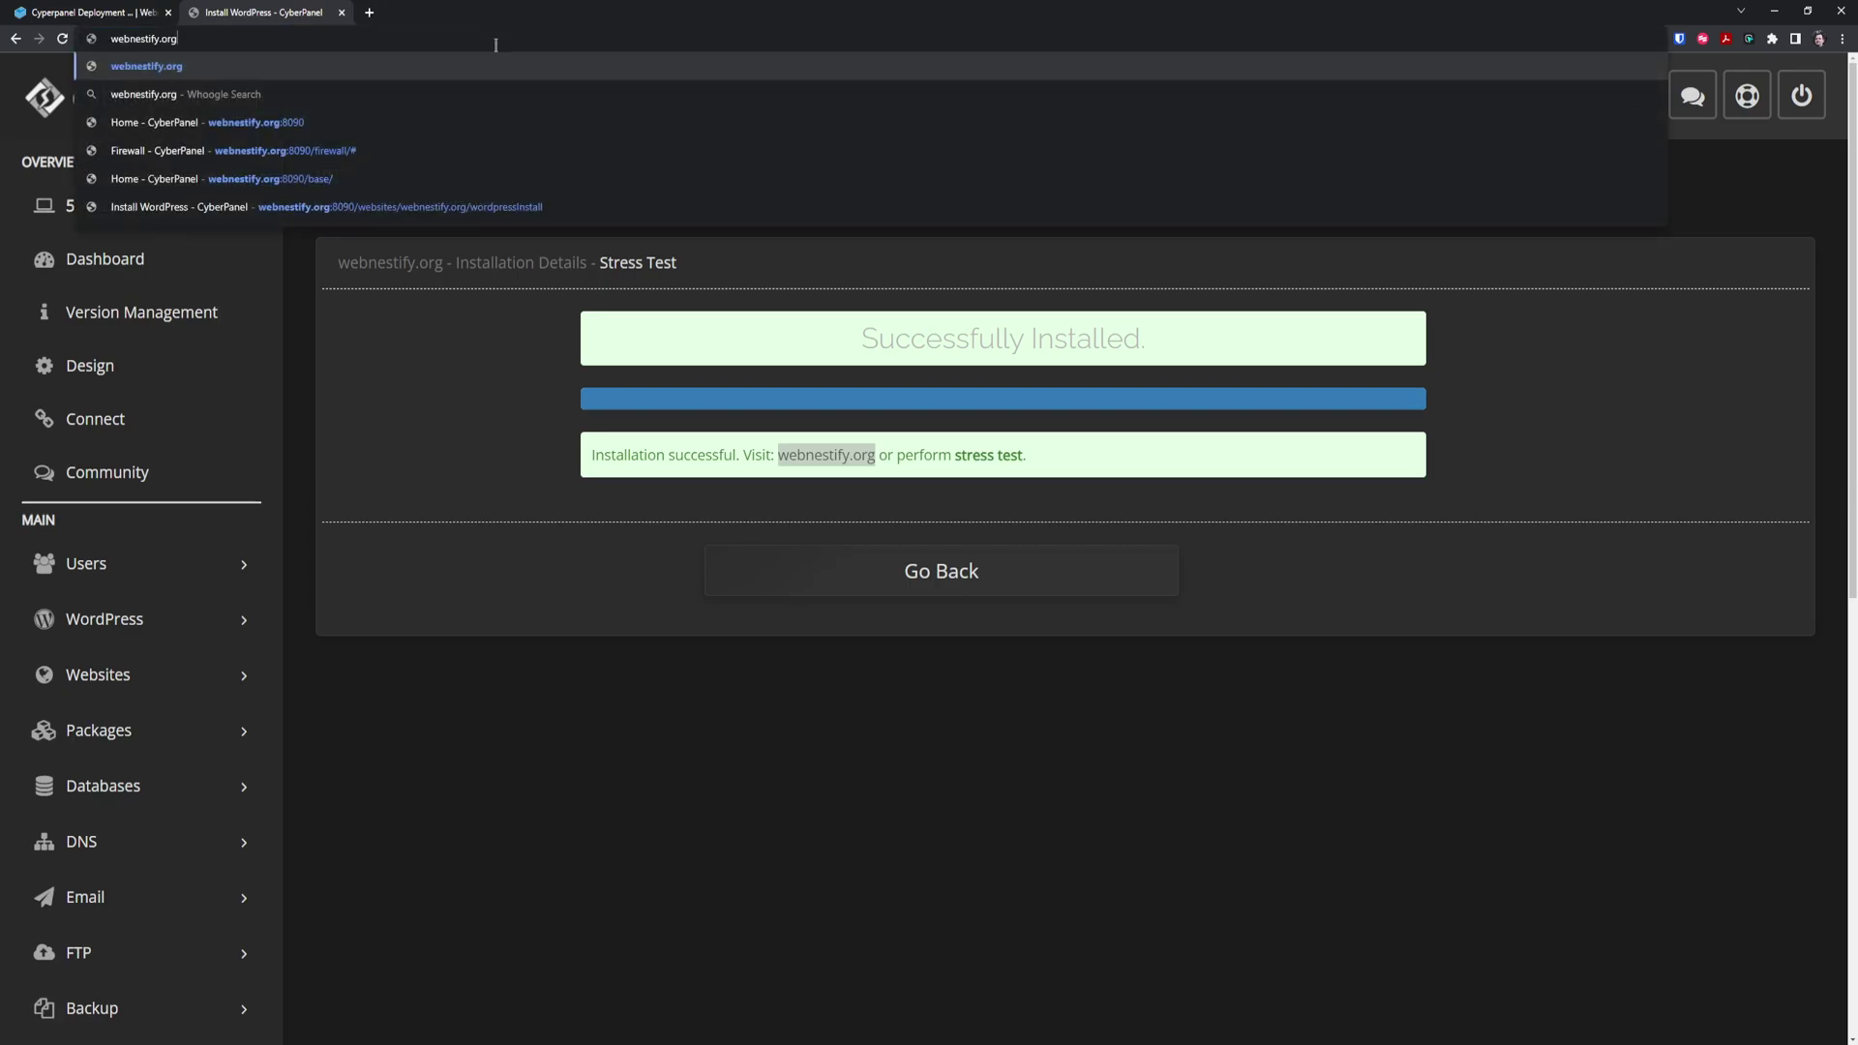
pyautogui.write('/wp-adm')
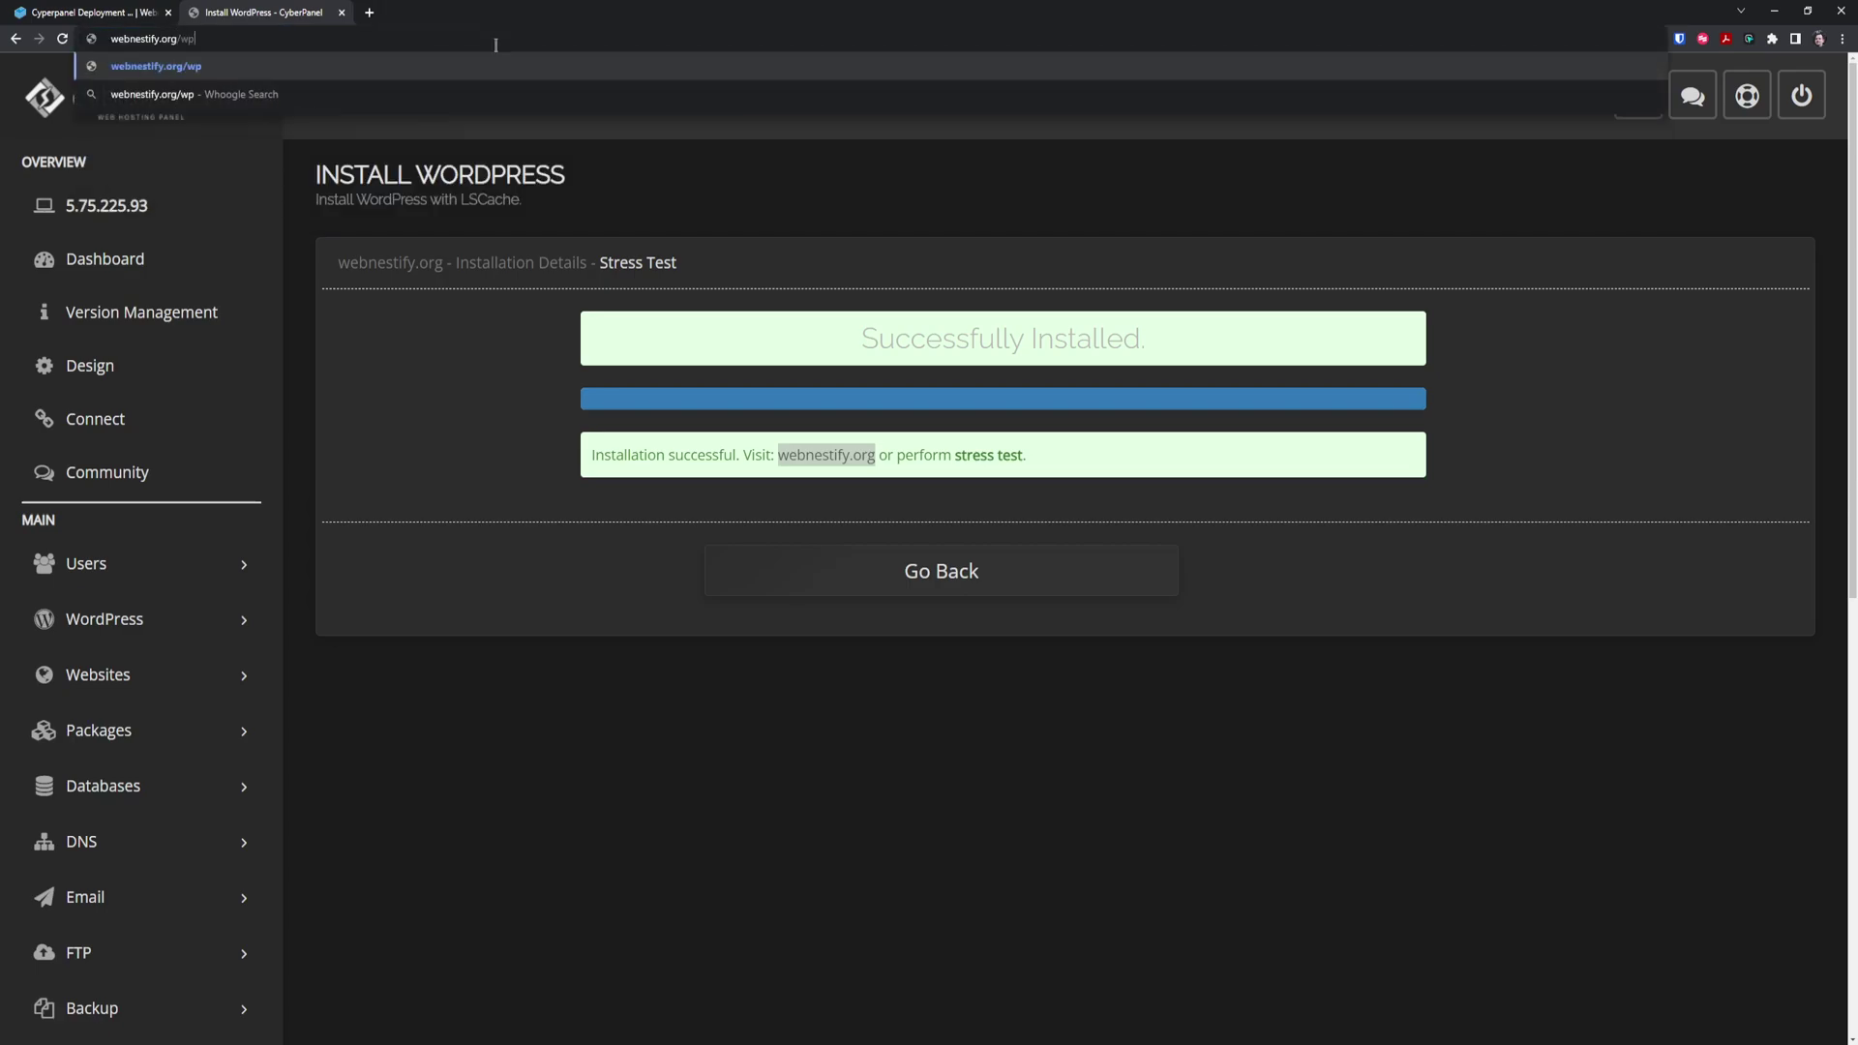
pyautogui.write('in')
pyautogui.press('Return')
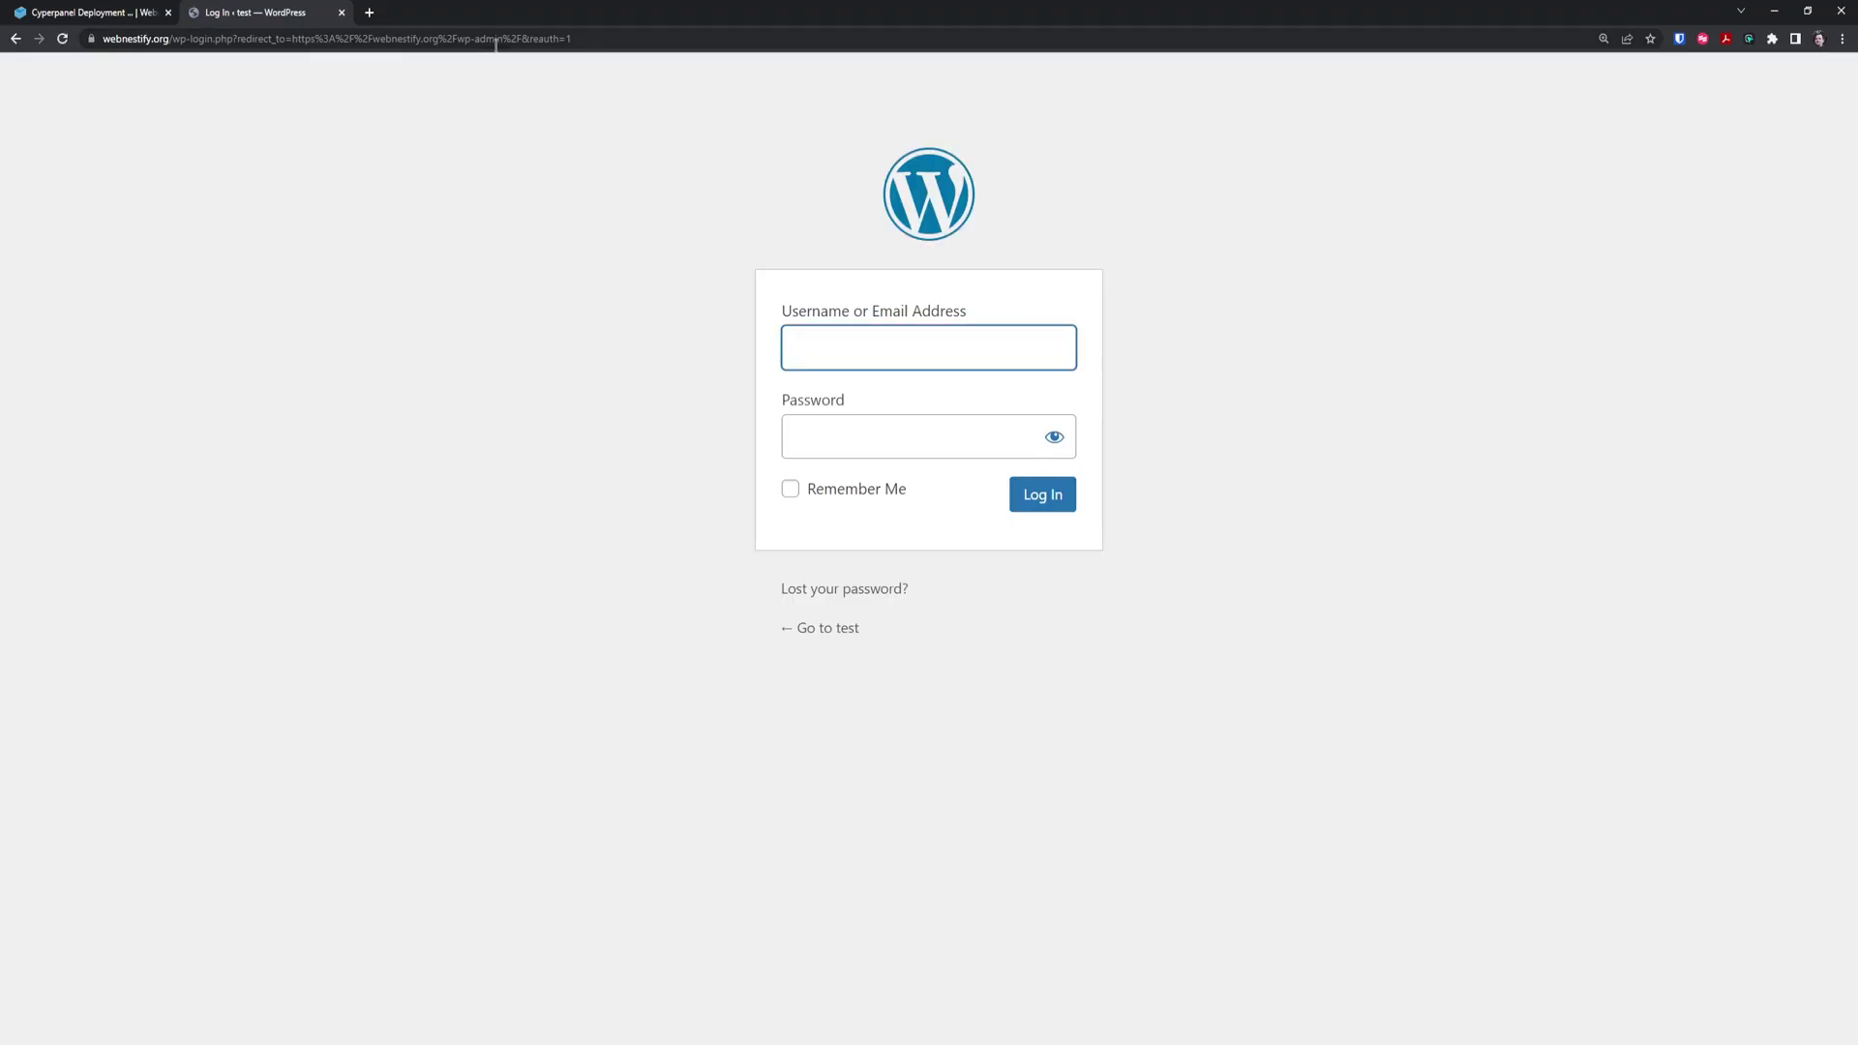
# Attempt to log in twice with incorrect usernames and passwords
pyautogui.write('example-user')
pyautogui.press('Tab')
pyautogui.write('****')
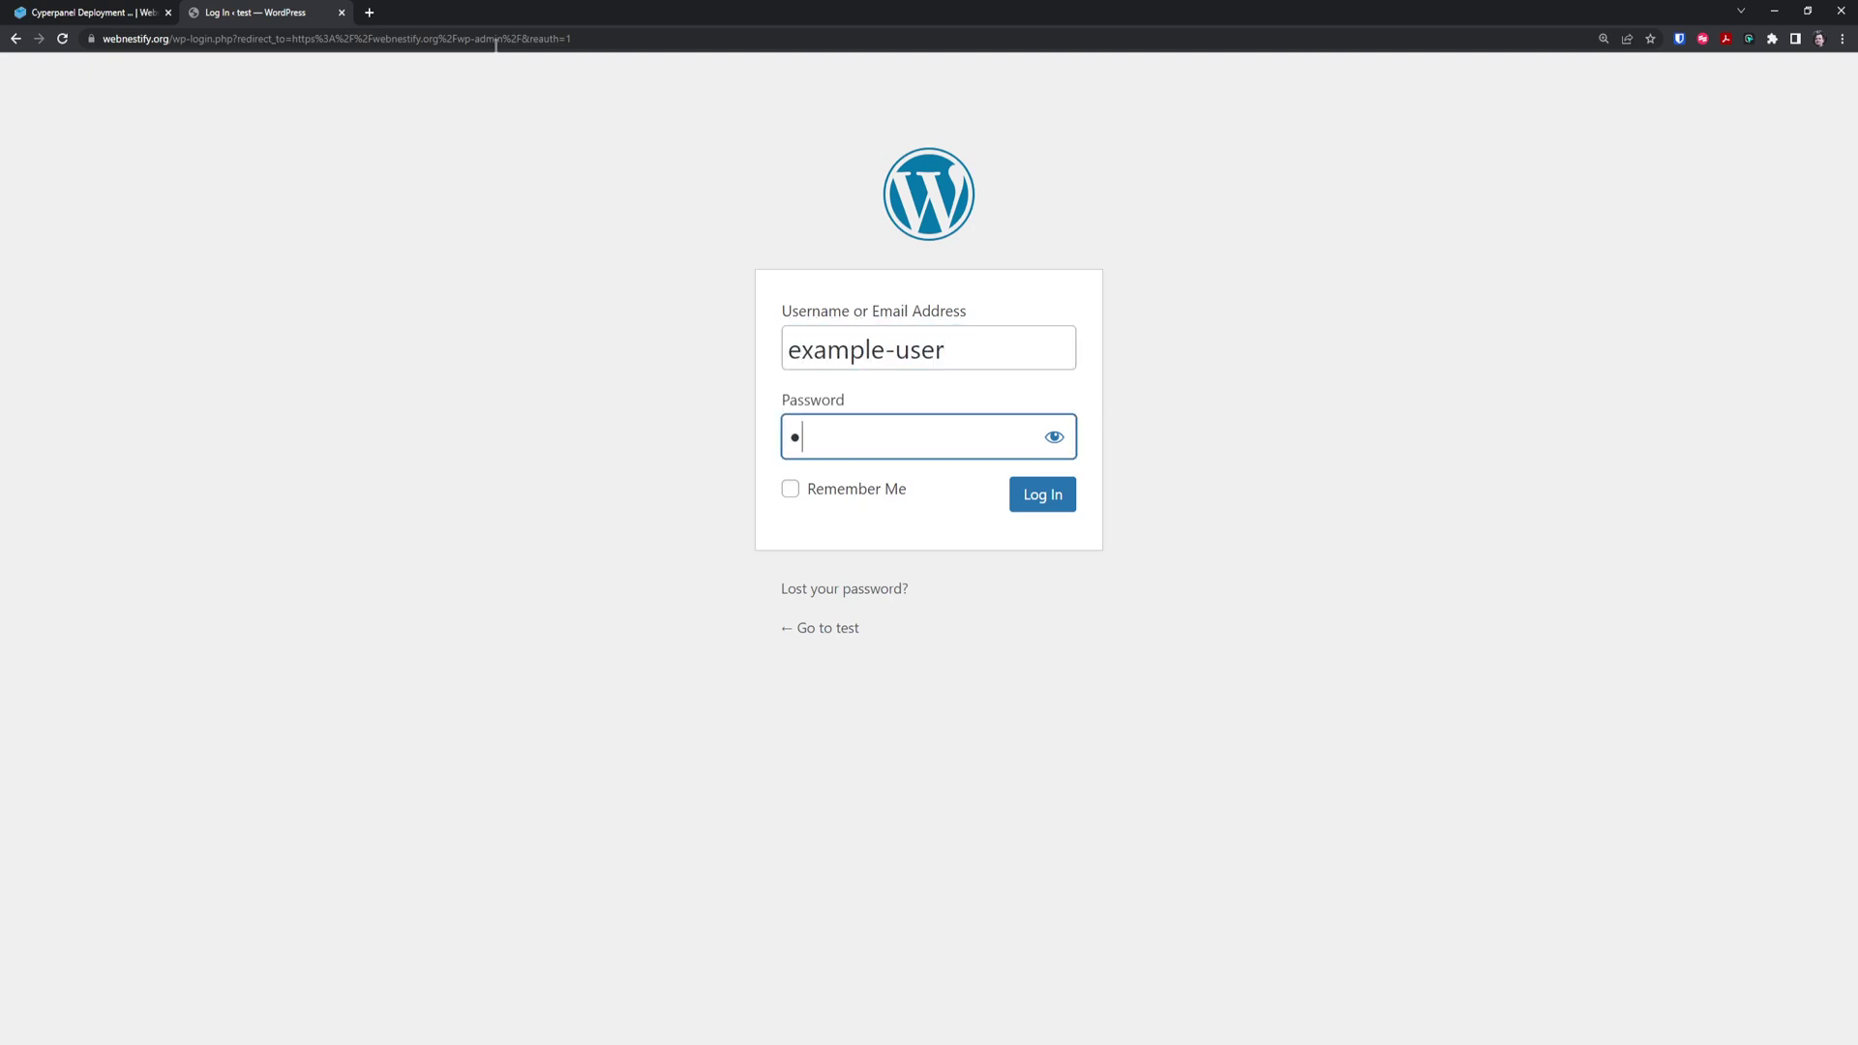
pyautogui.write('**********')
pyautogui.press('Return')
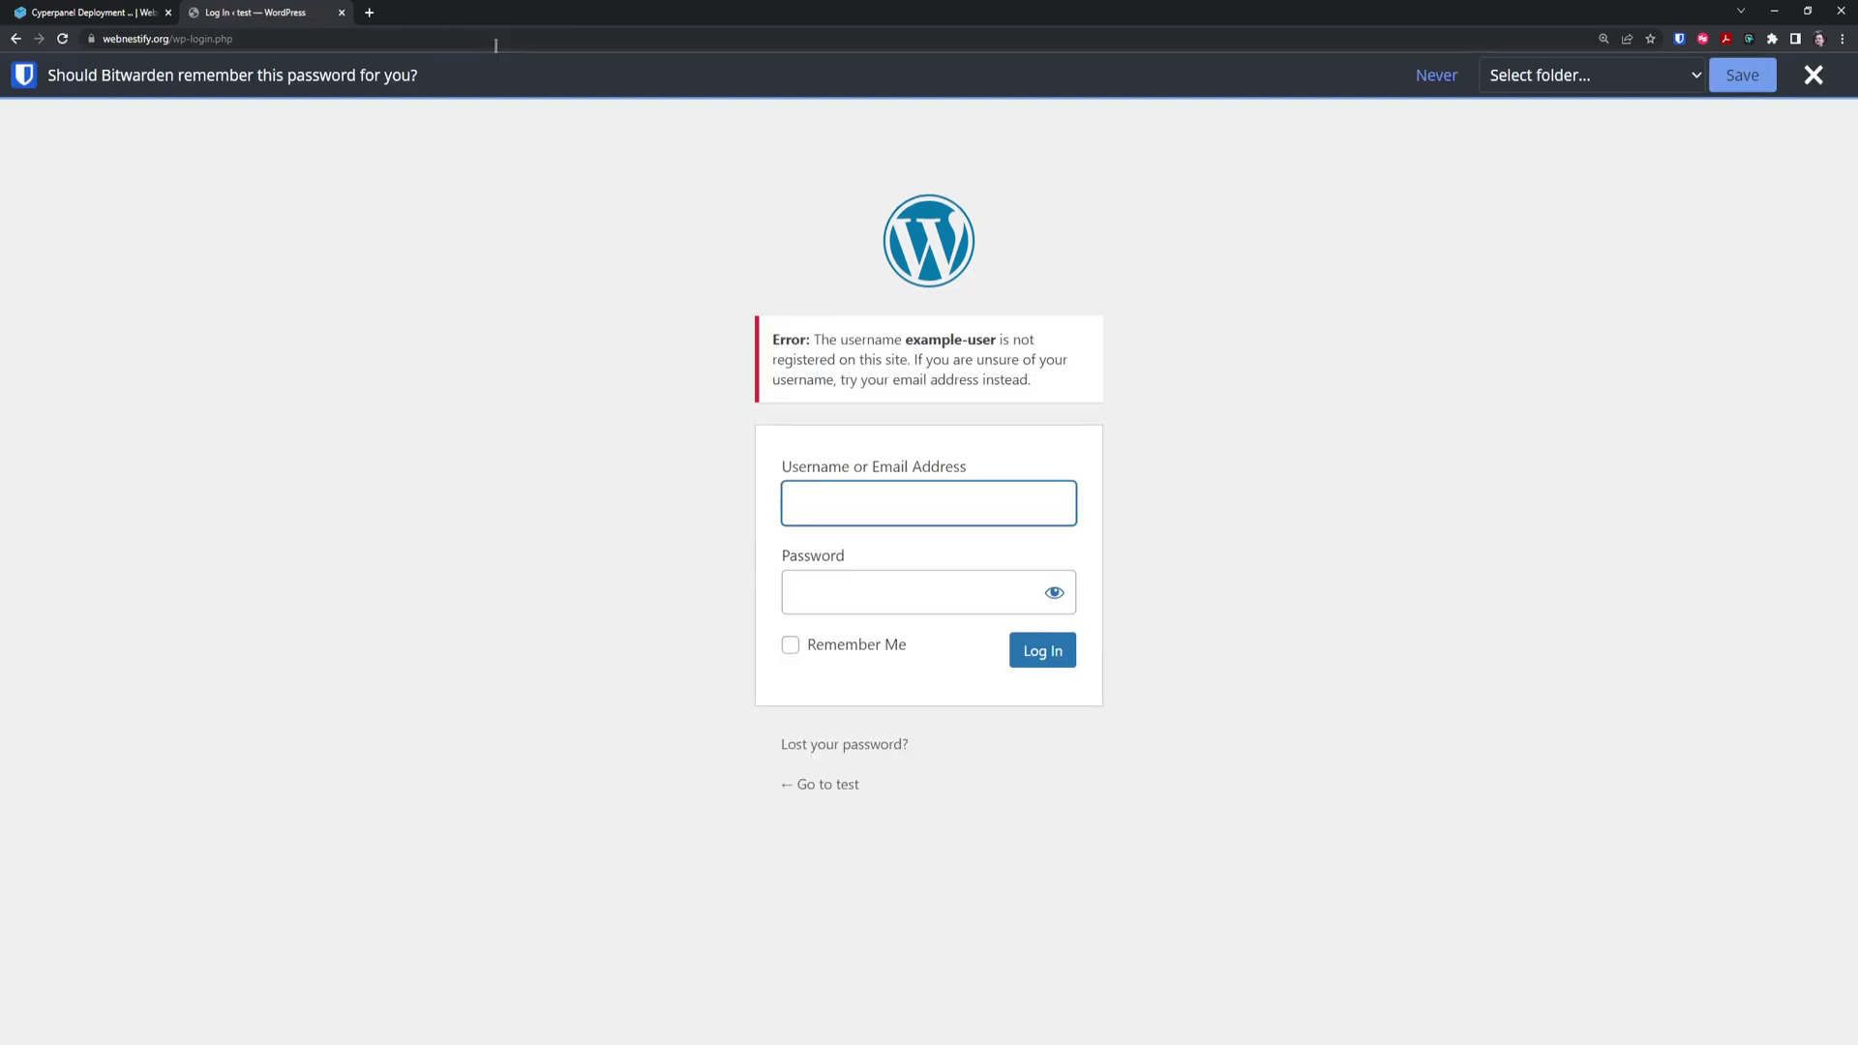
pyautogui.write('example')
pyautogui.press('Tab')
pyautogui.write('*')
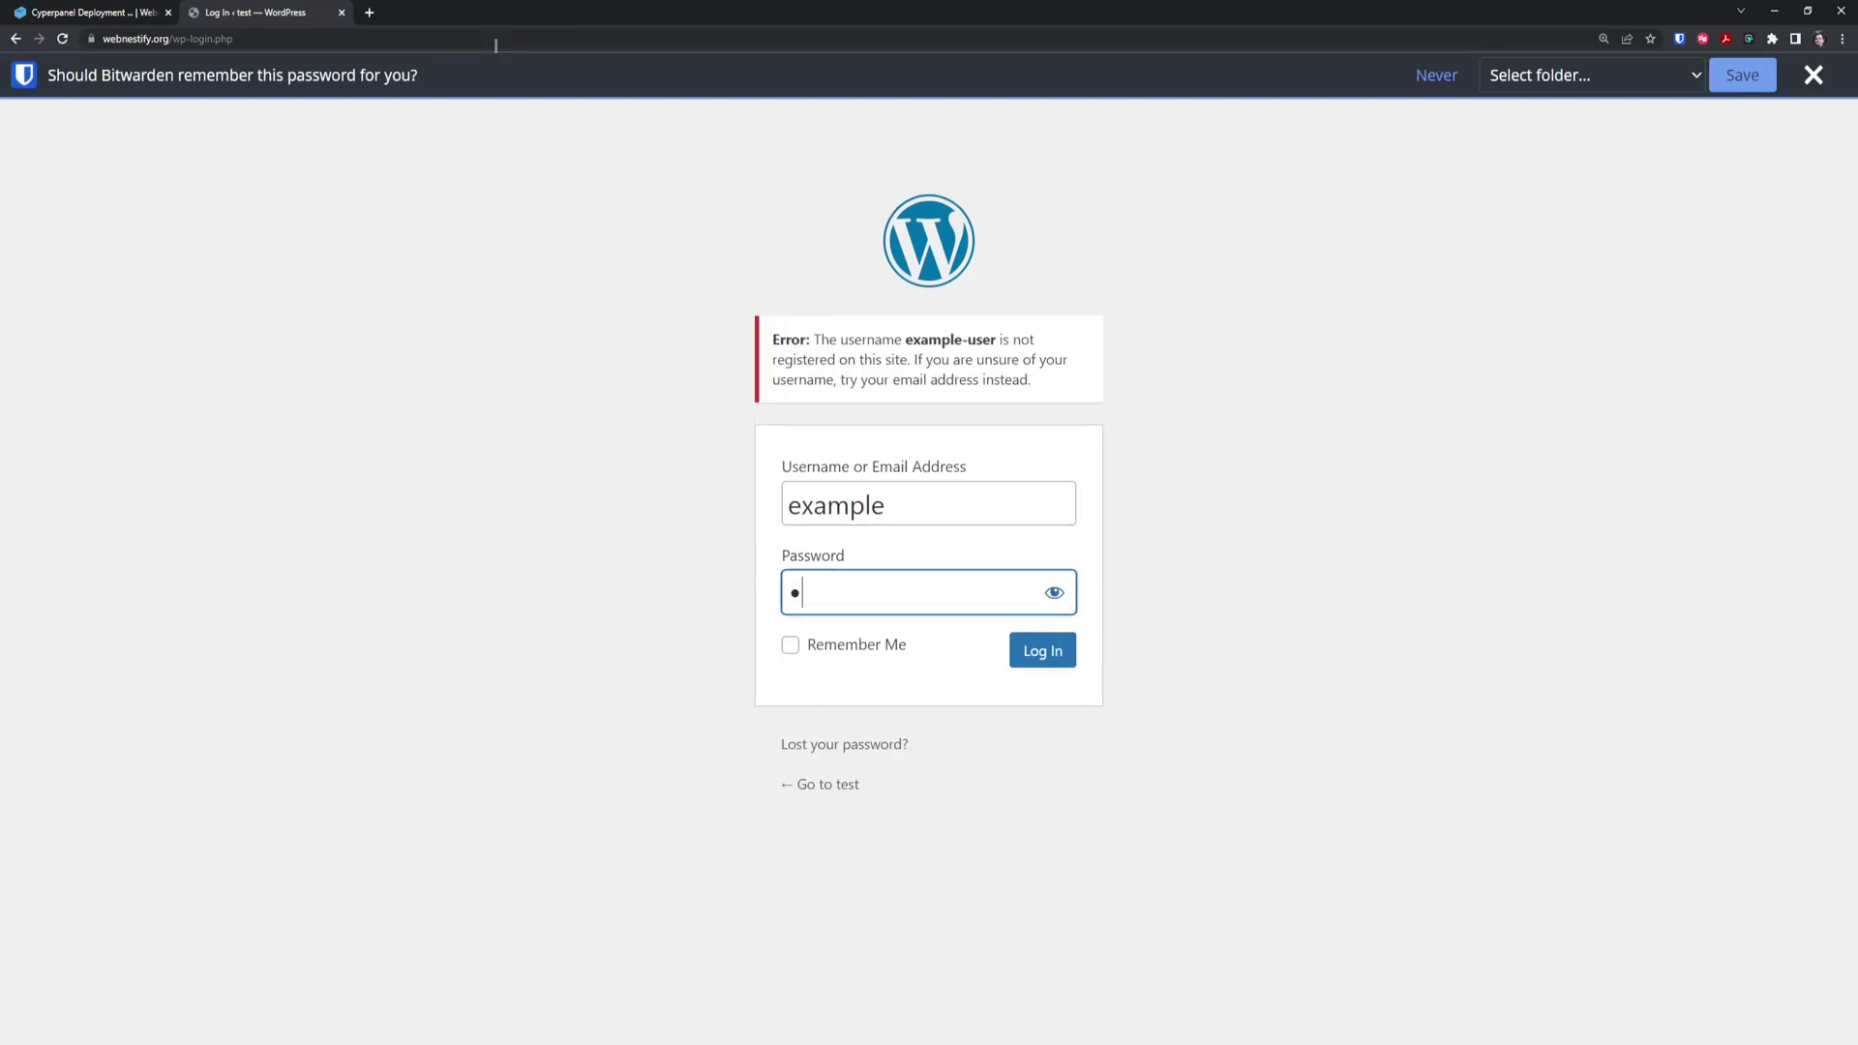
pyautogui.write('***************')
pyautogui.press('Return')
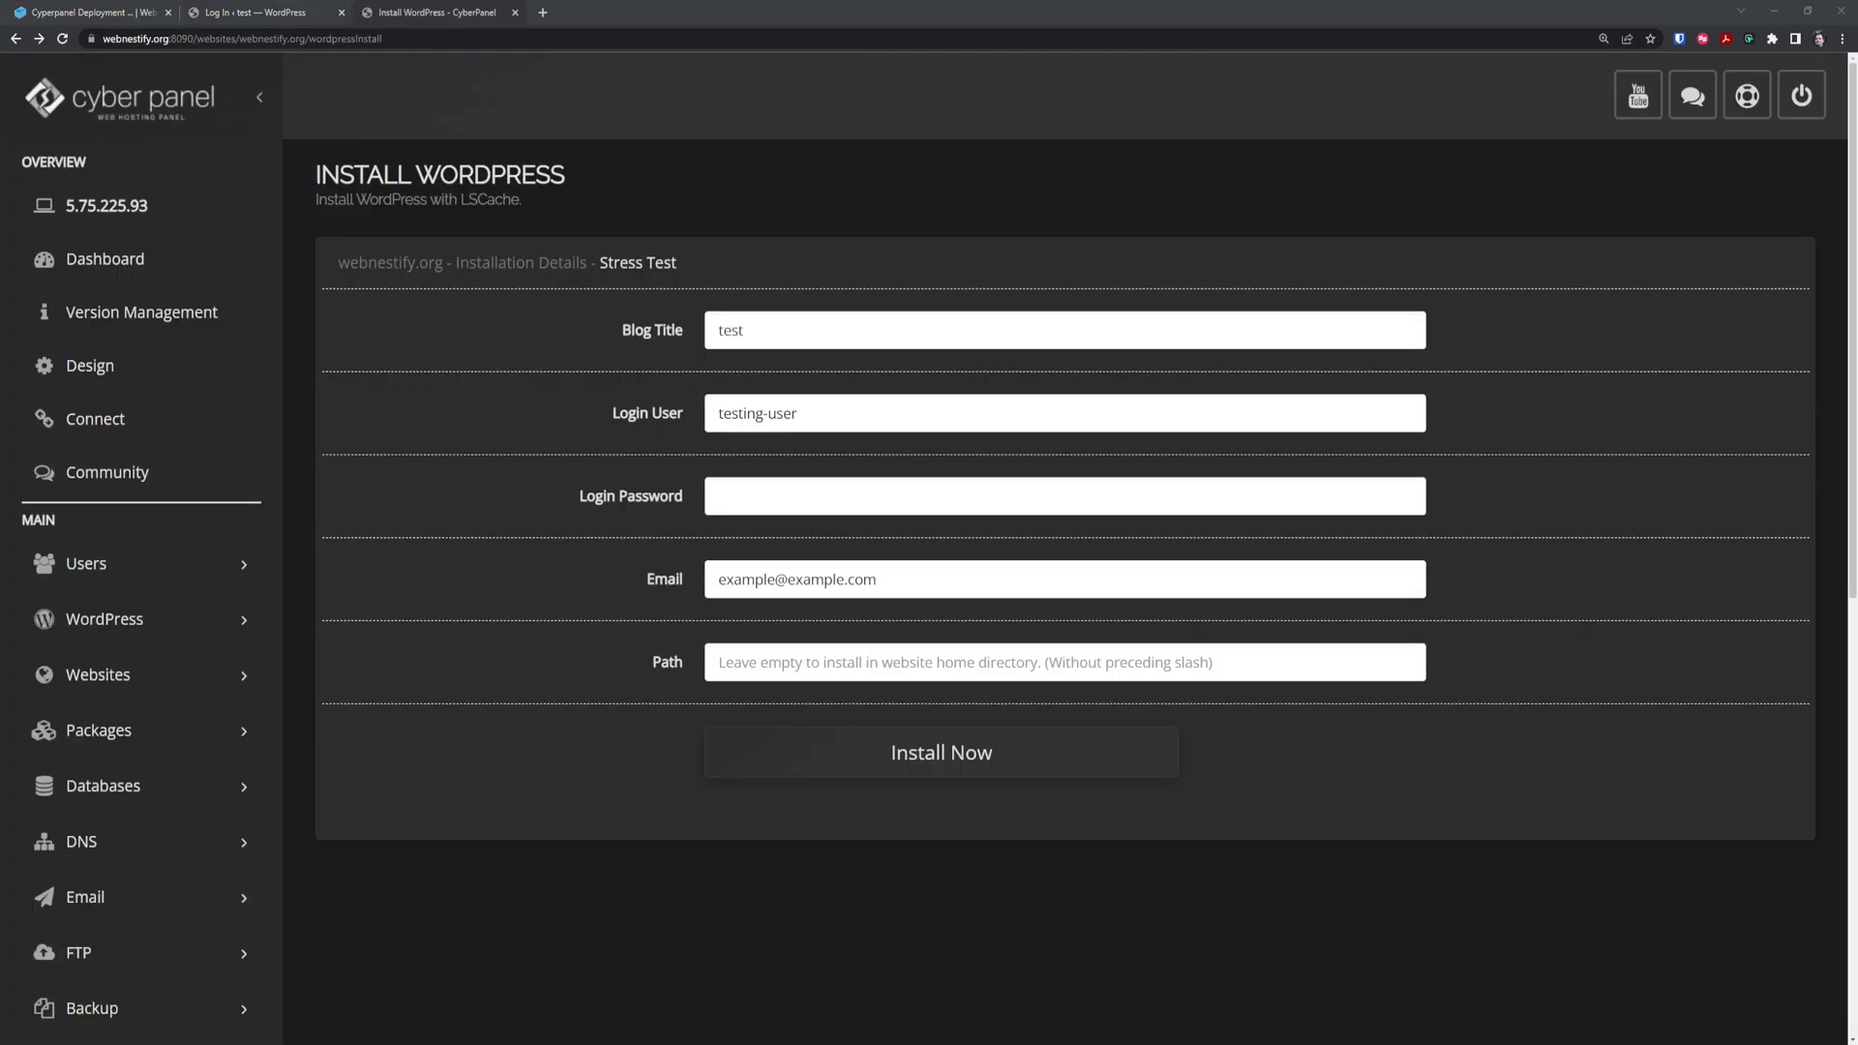
# Log in with the correct admin username and password to reach the Dashboard
pyautogui.click(290, 13)
pyautogui.write('testi')
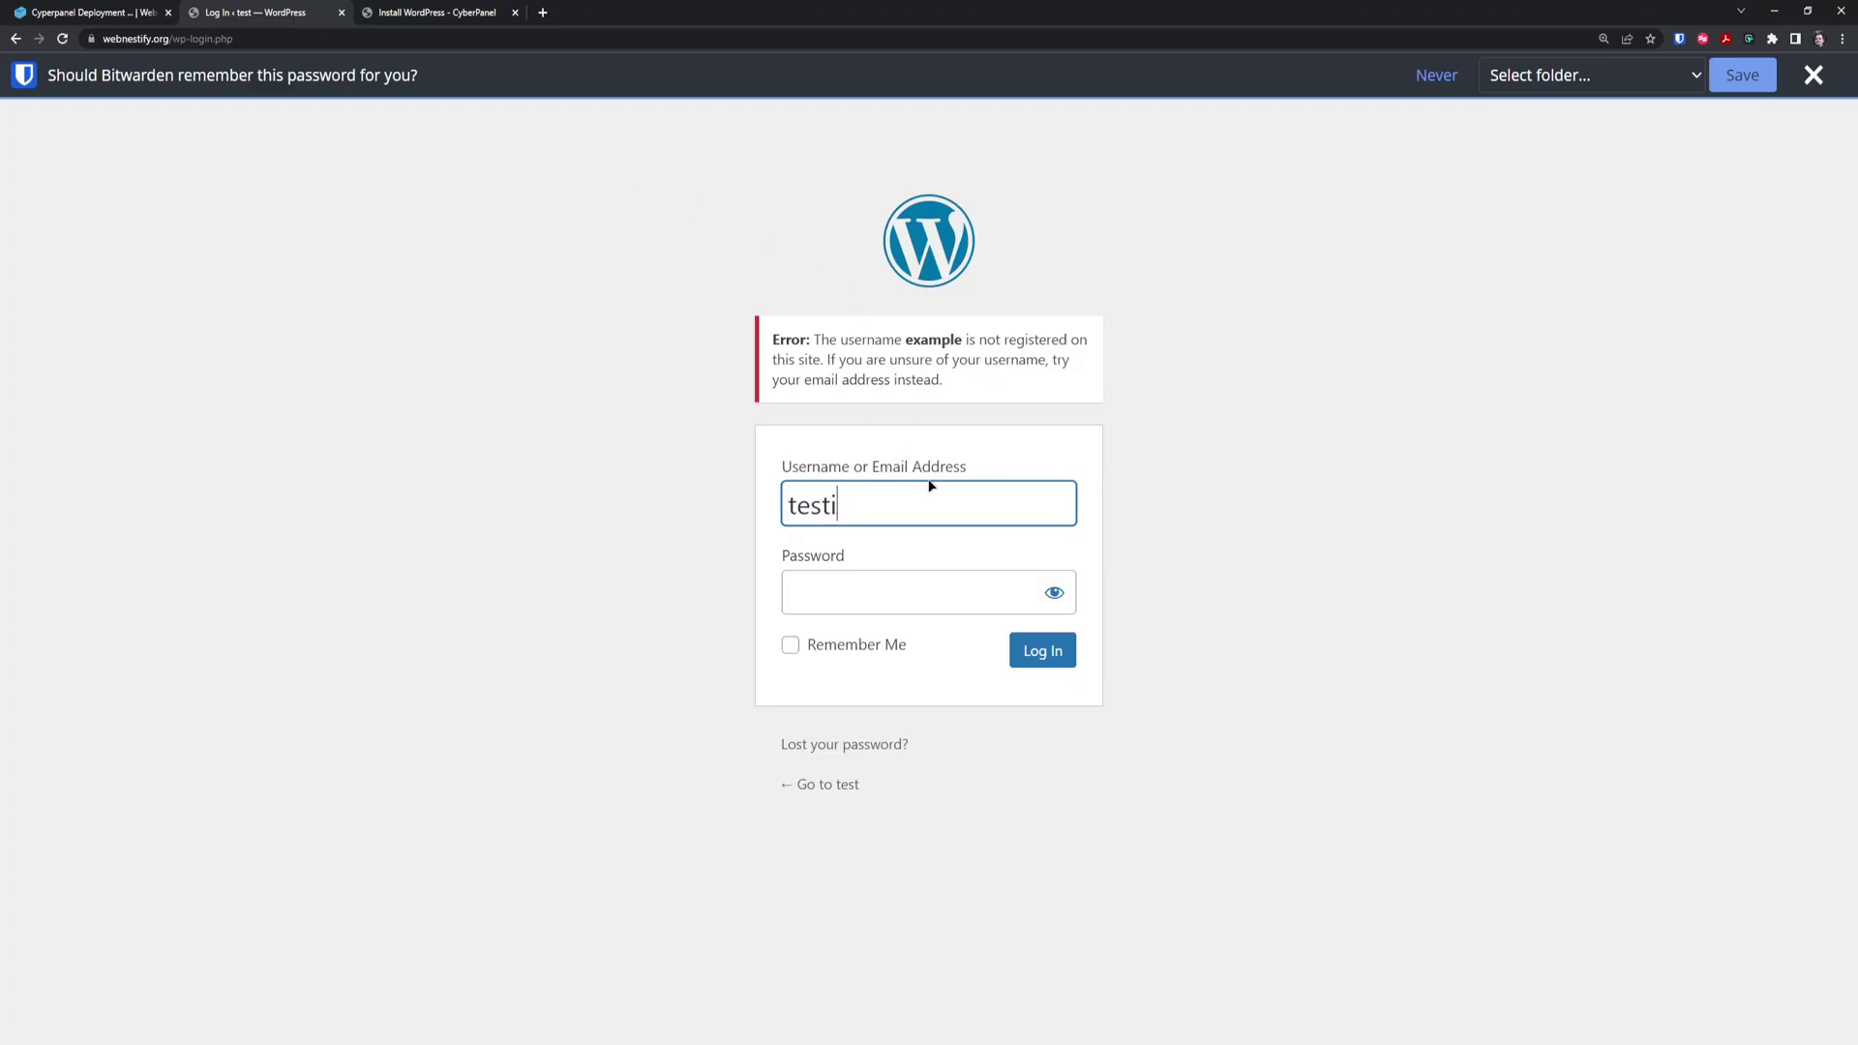
pyautogui.write('ng-user')
pyautogui.press('Tab')
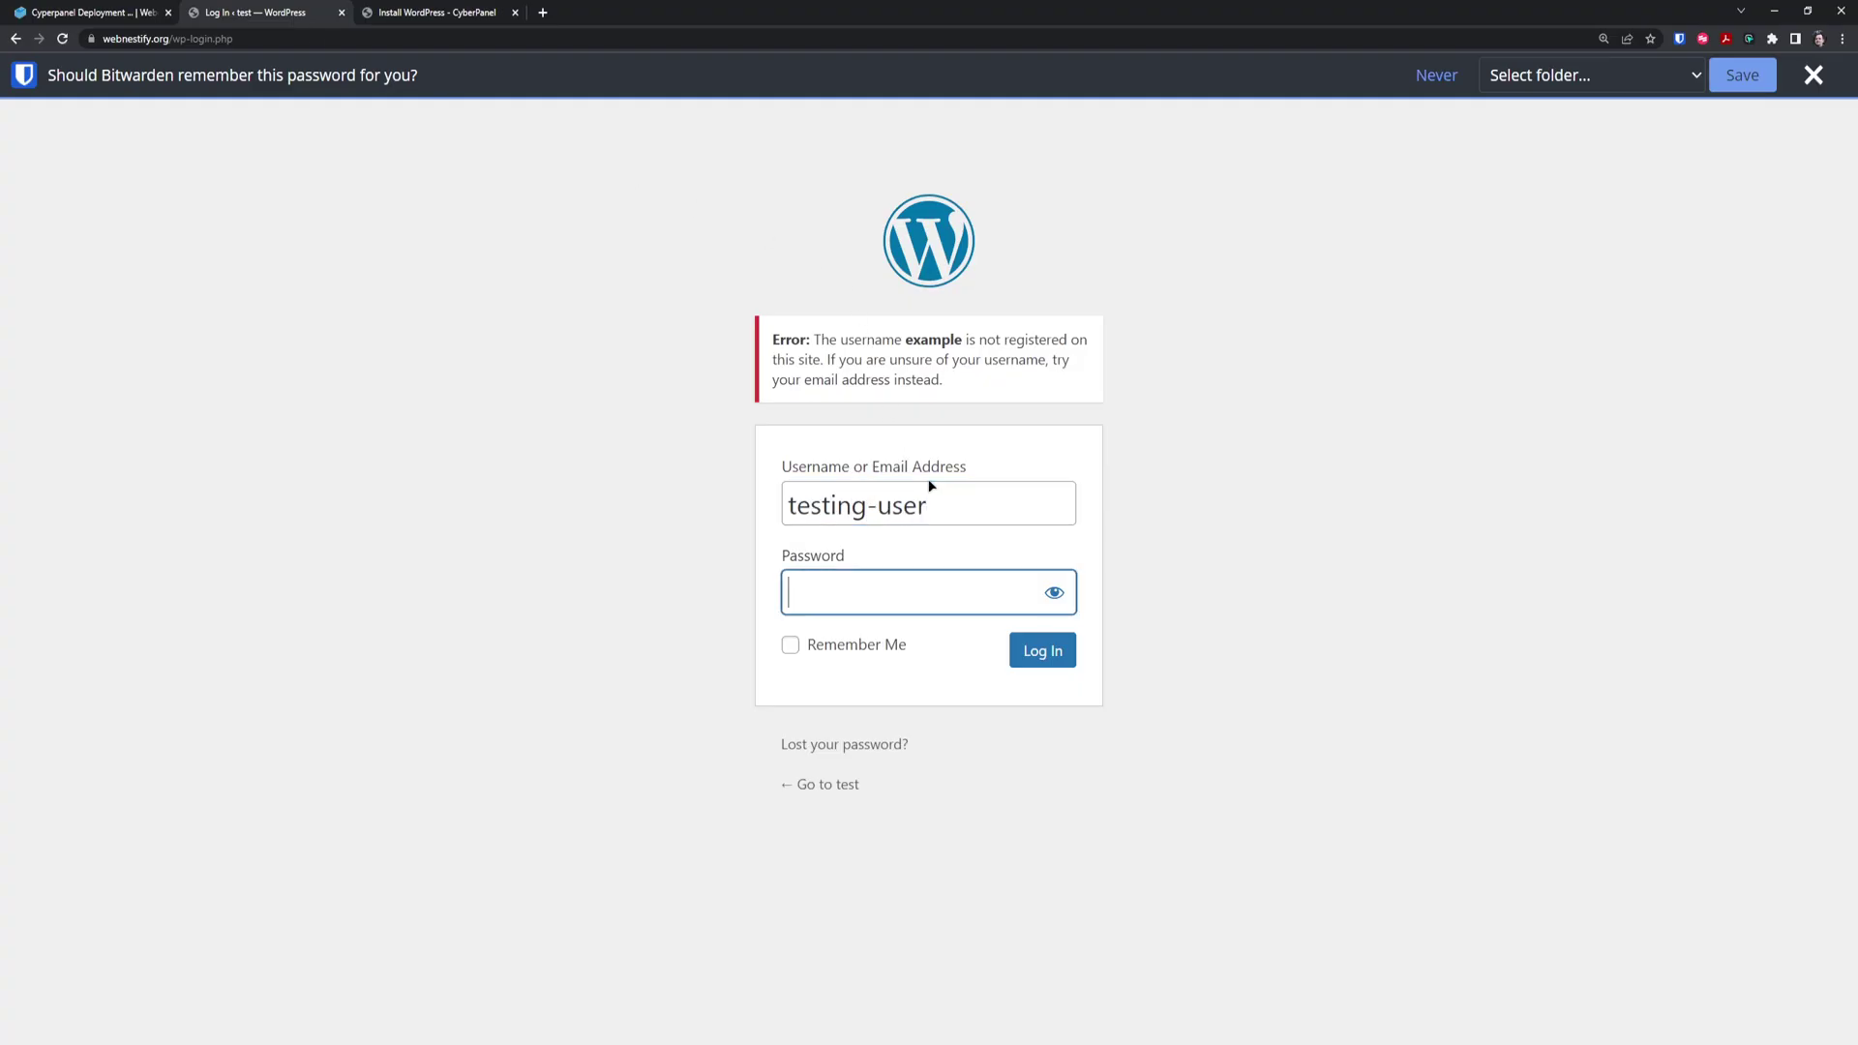
pyautogui.write('••••••••••••••••')
pyautogui.press('Return')
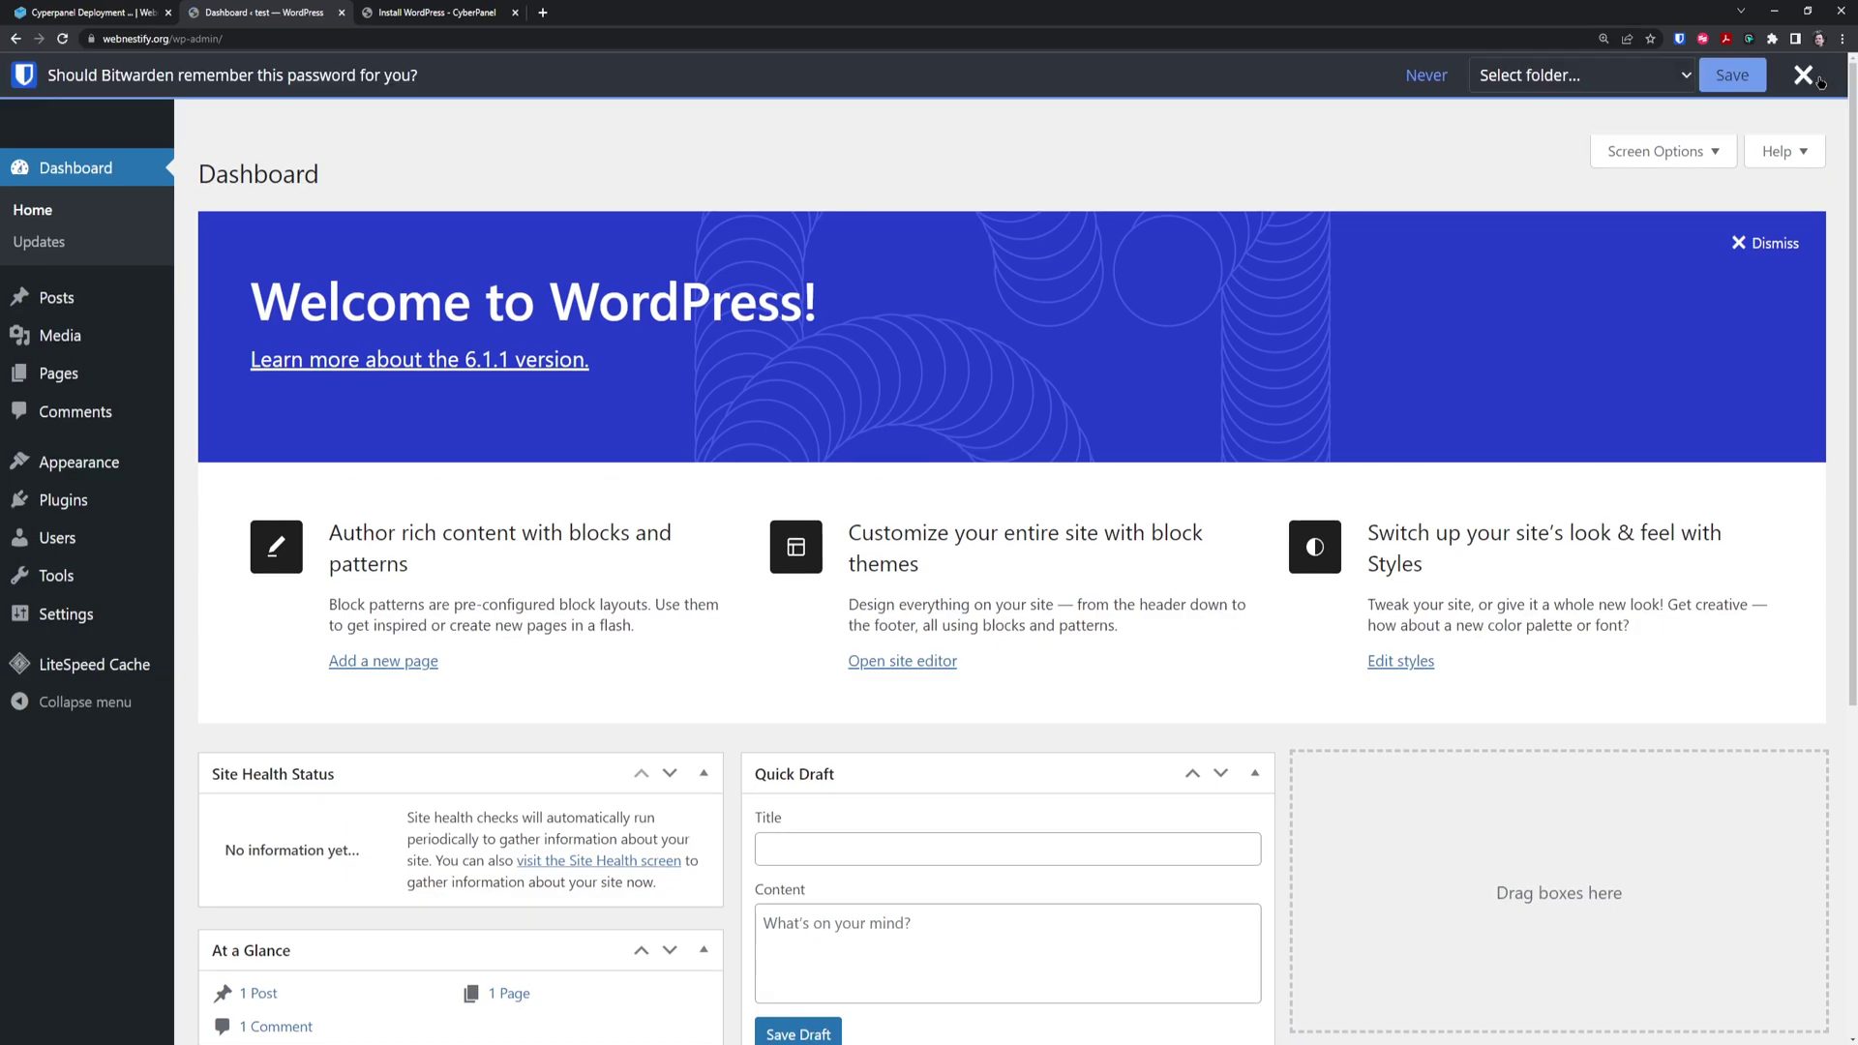
# Dismiss the password prompt, zoom out, check Tools > Site Health, then open Settings > General
pyautogui.click(1810, 80)
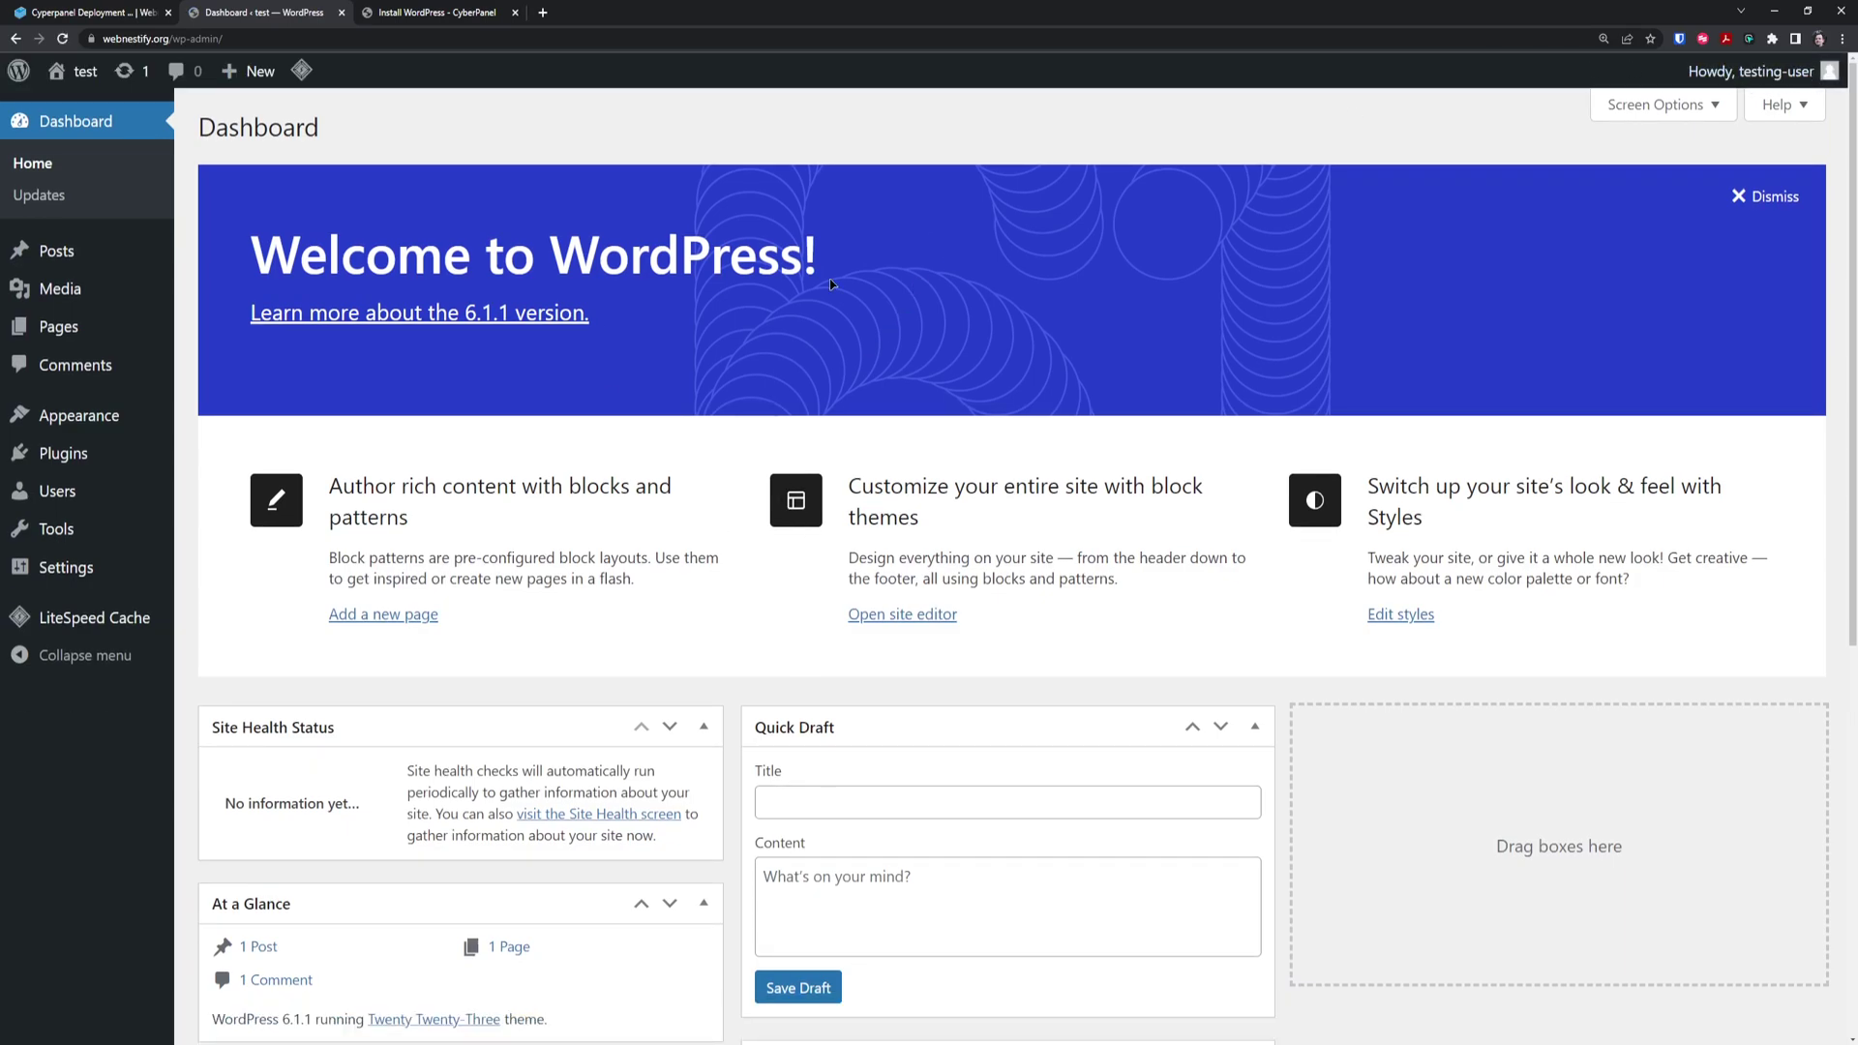
pyautogui.hotkey('ctrl', '-')
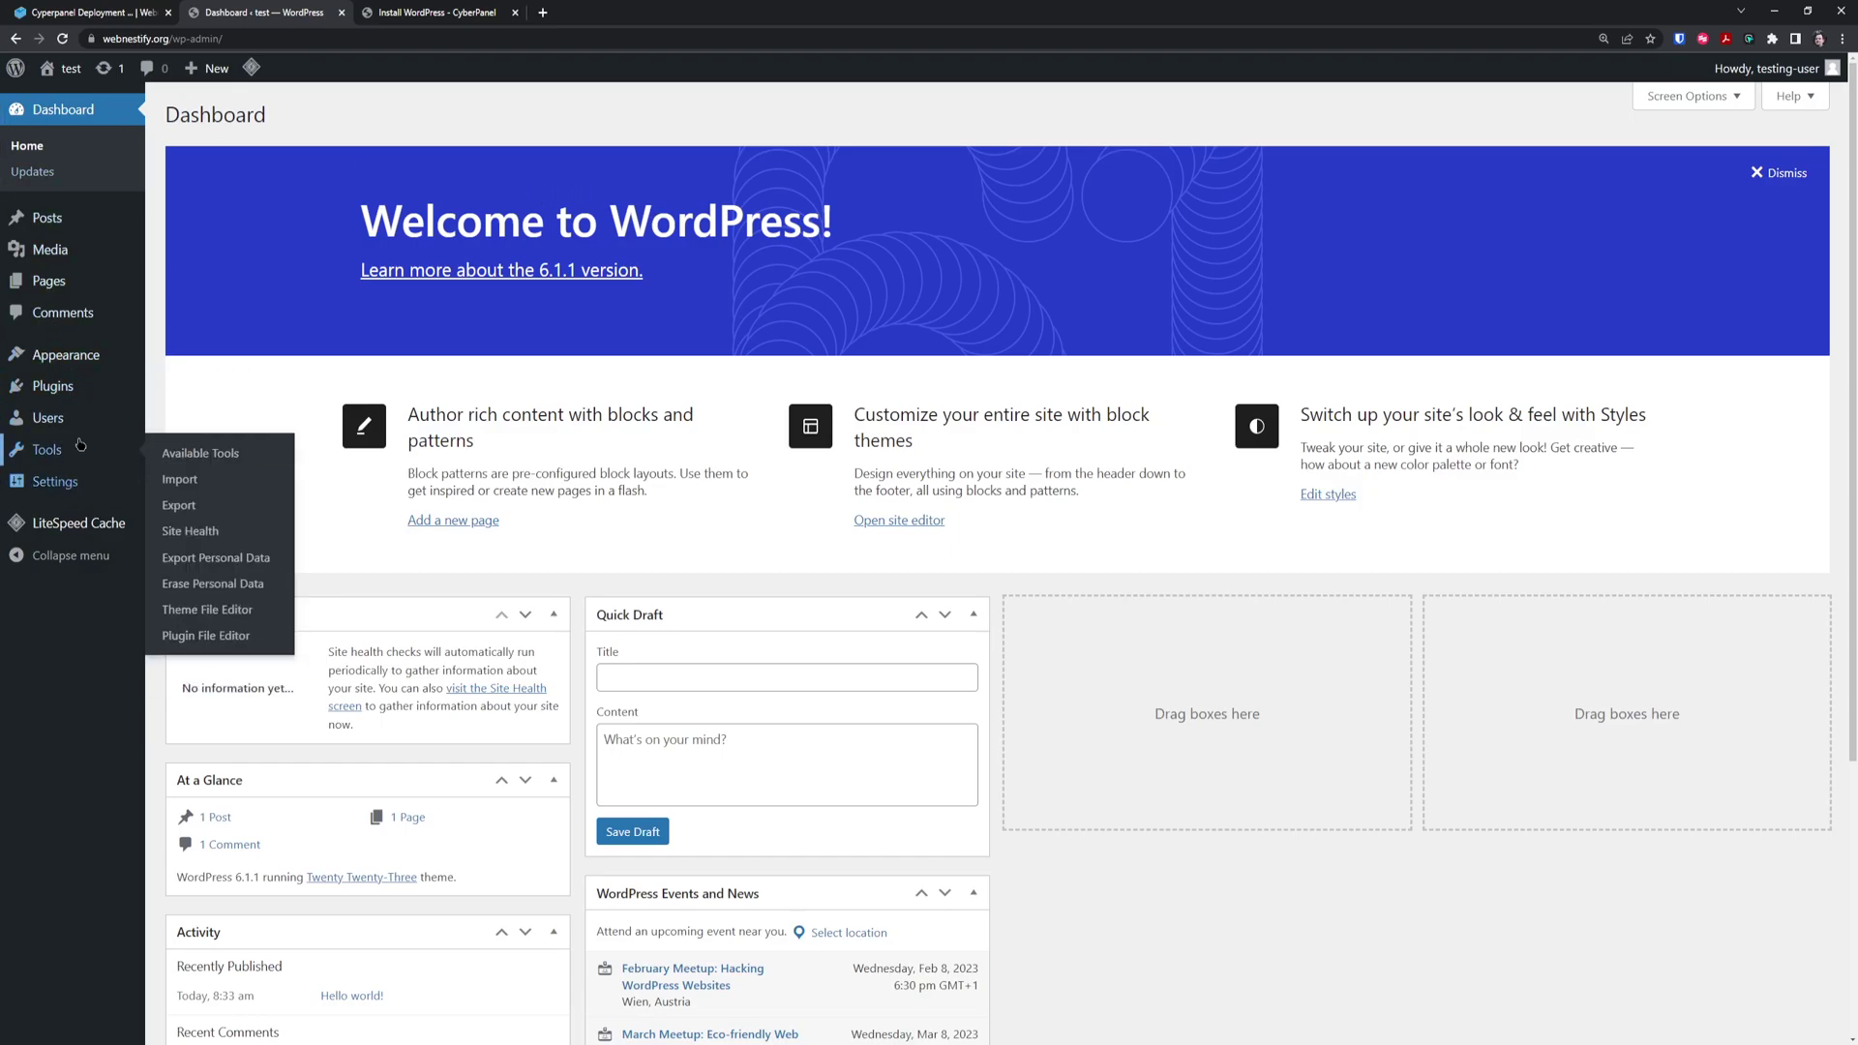
pyautogui.moveTo(66, 447)
pyautogui.click(189, 528)
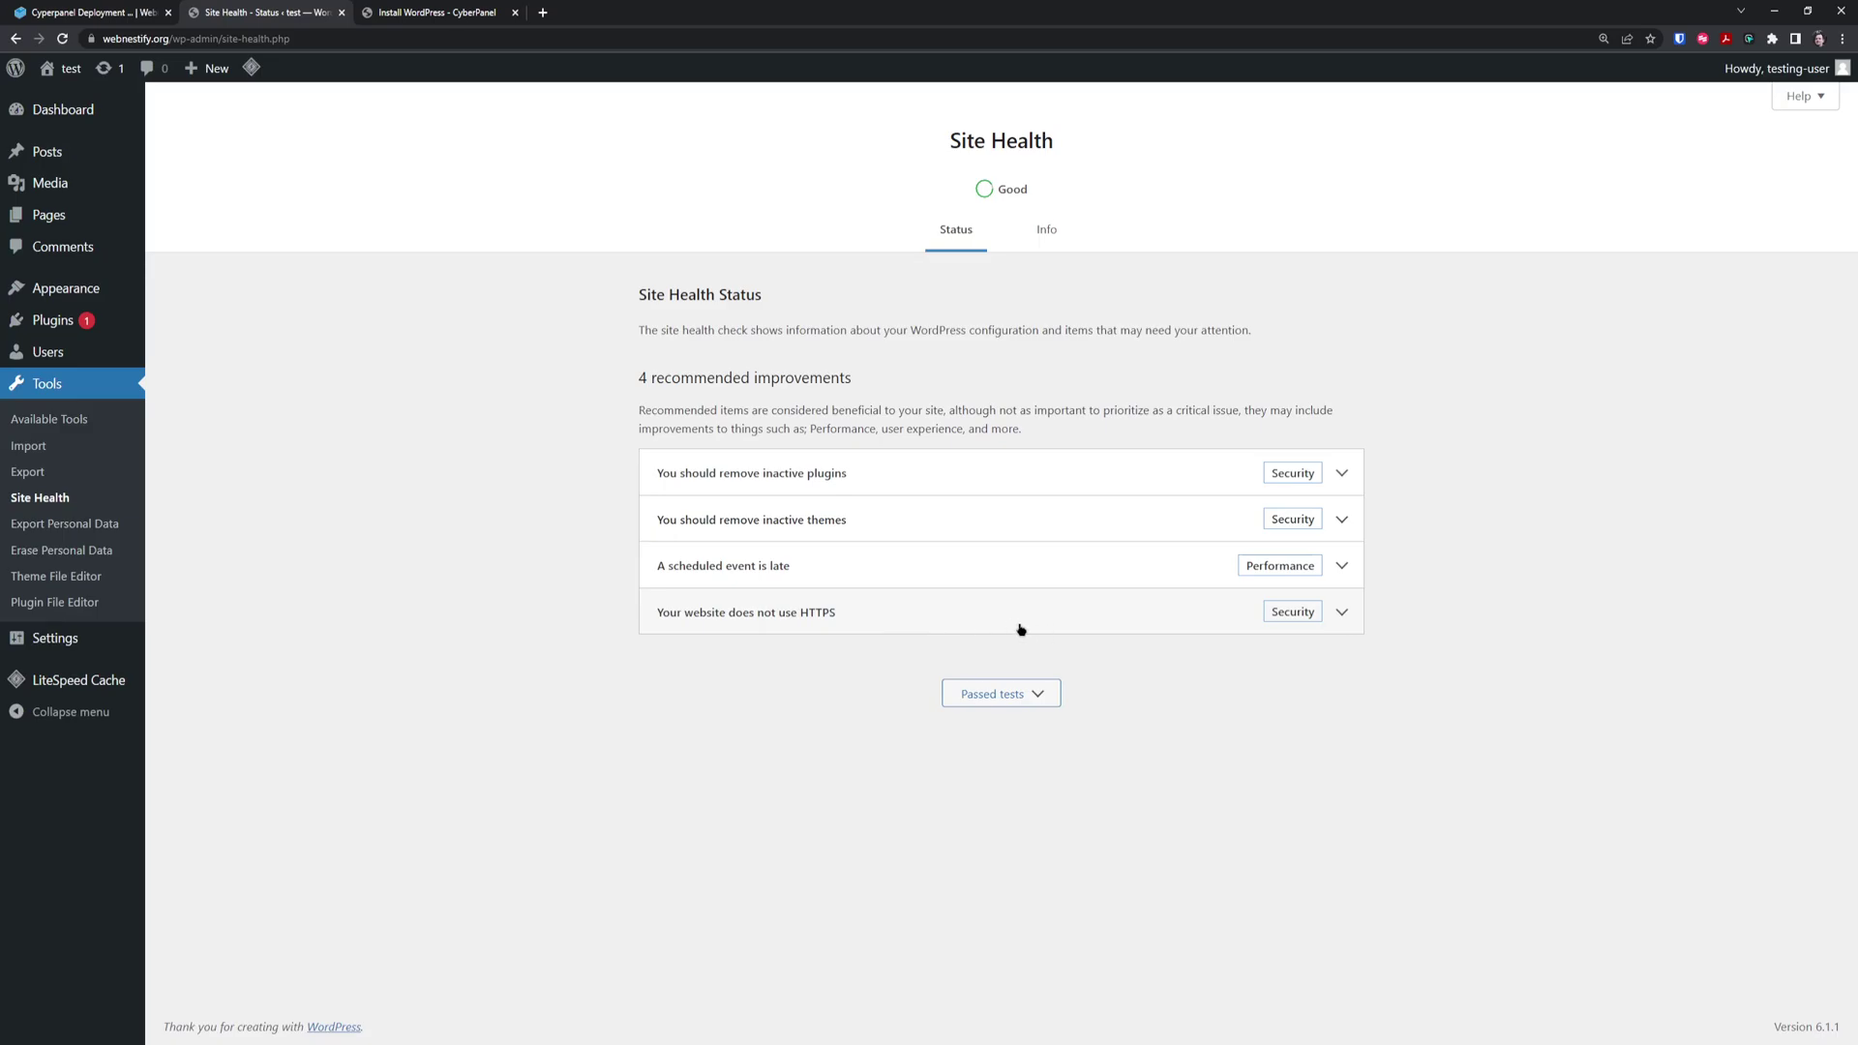
pyautogui.moveTo(58, 638)
pyautogui.click(182, 641)
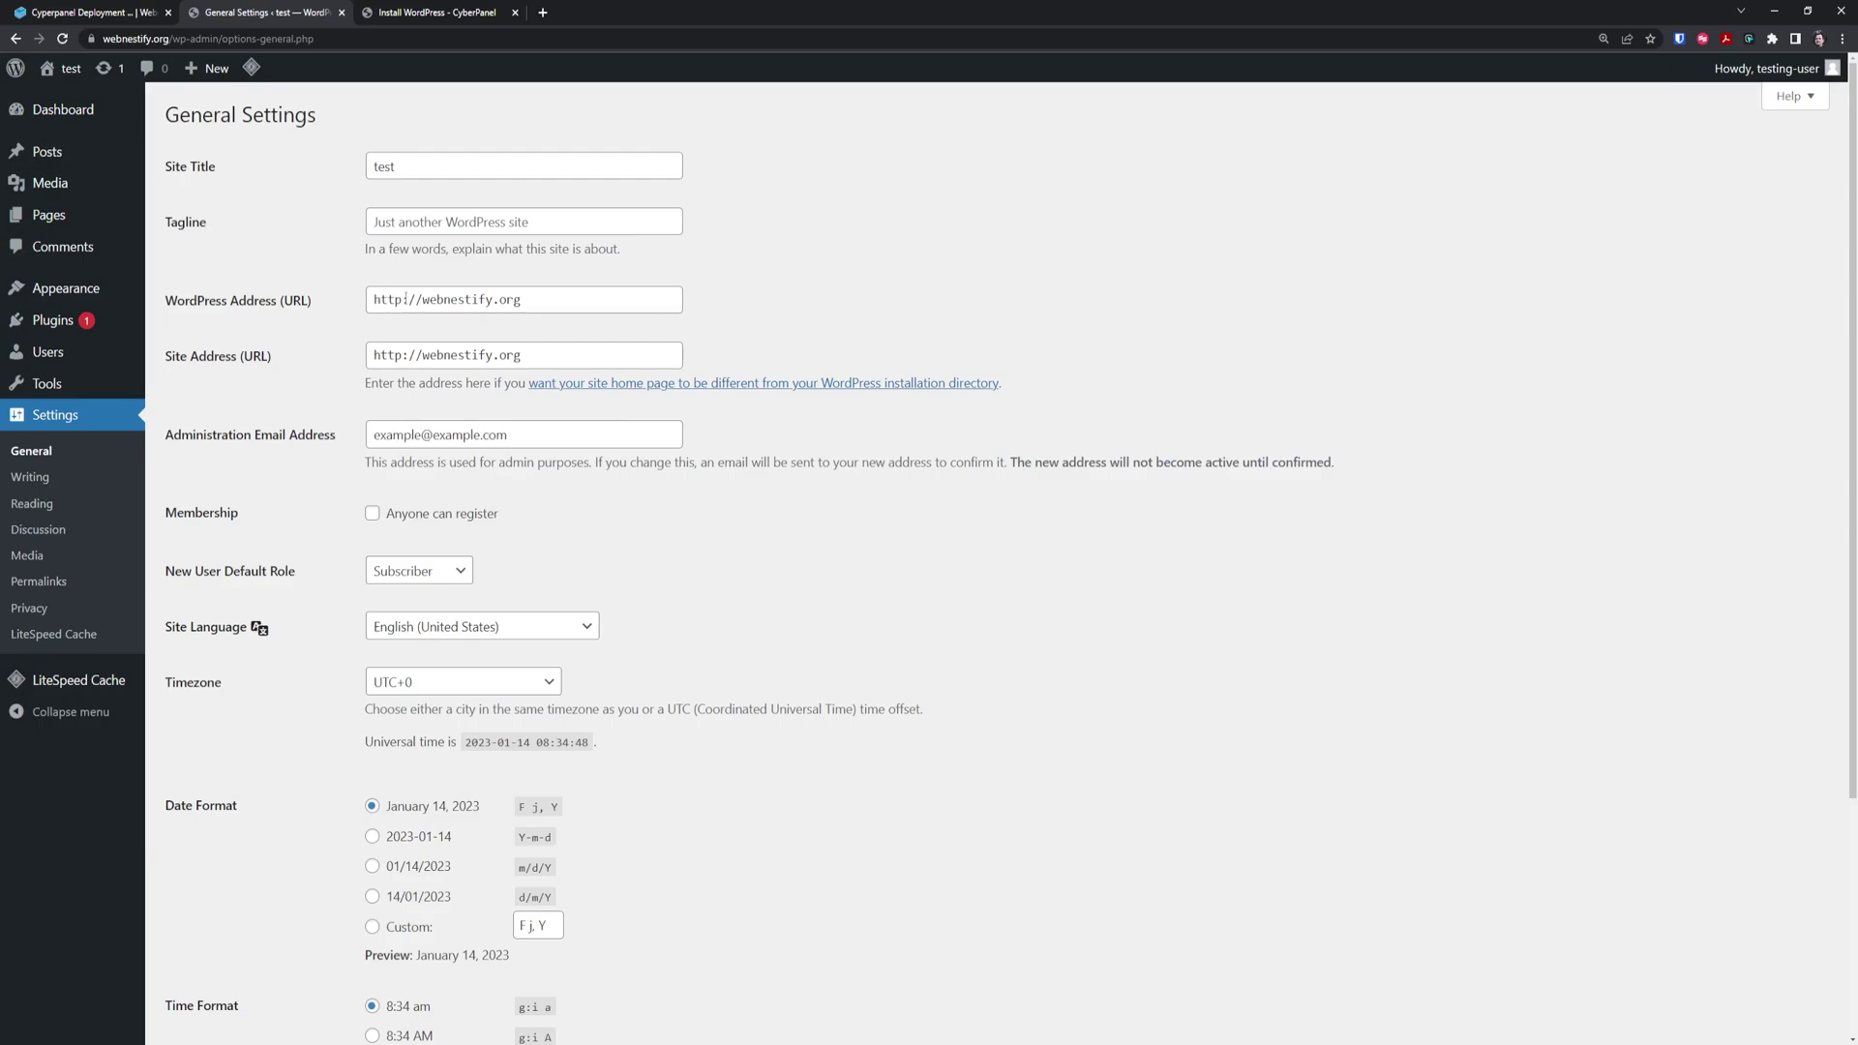
pyautogui.click(404, 300)
pyautogui.write('s')
pyautogui.click(405, 355)
pyautogui.write('s')
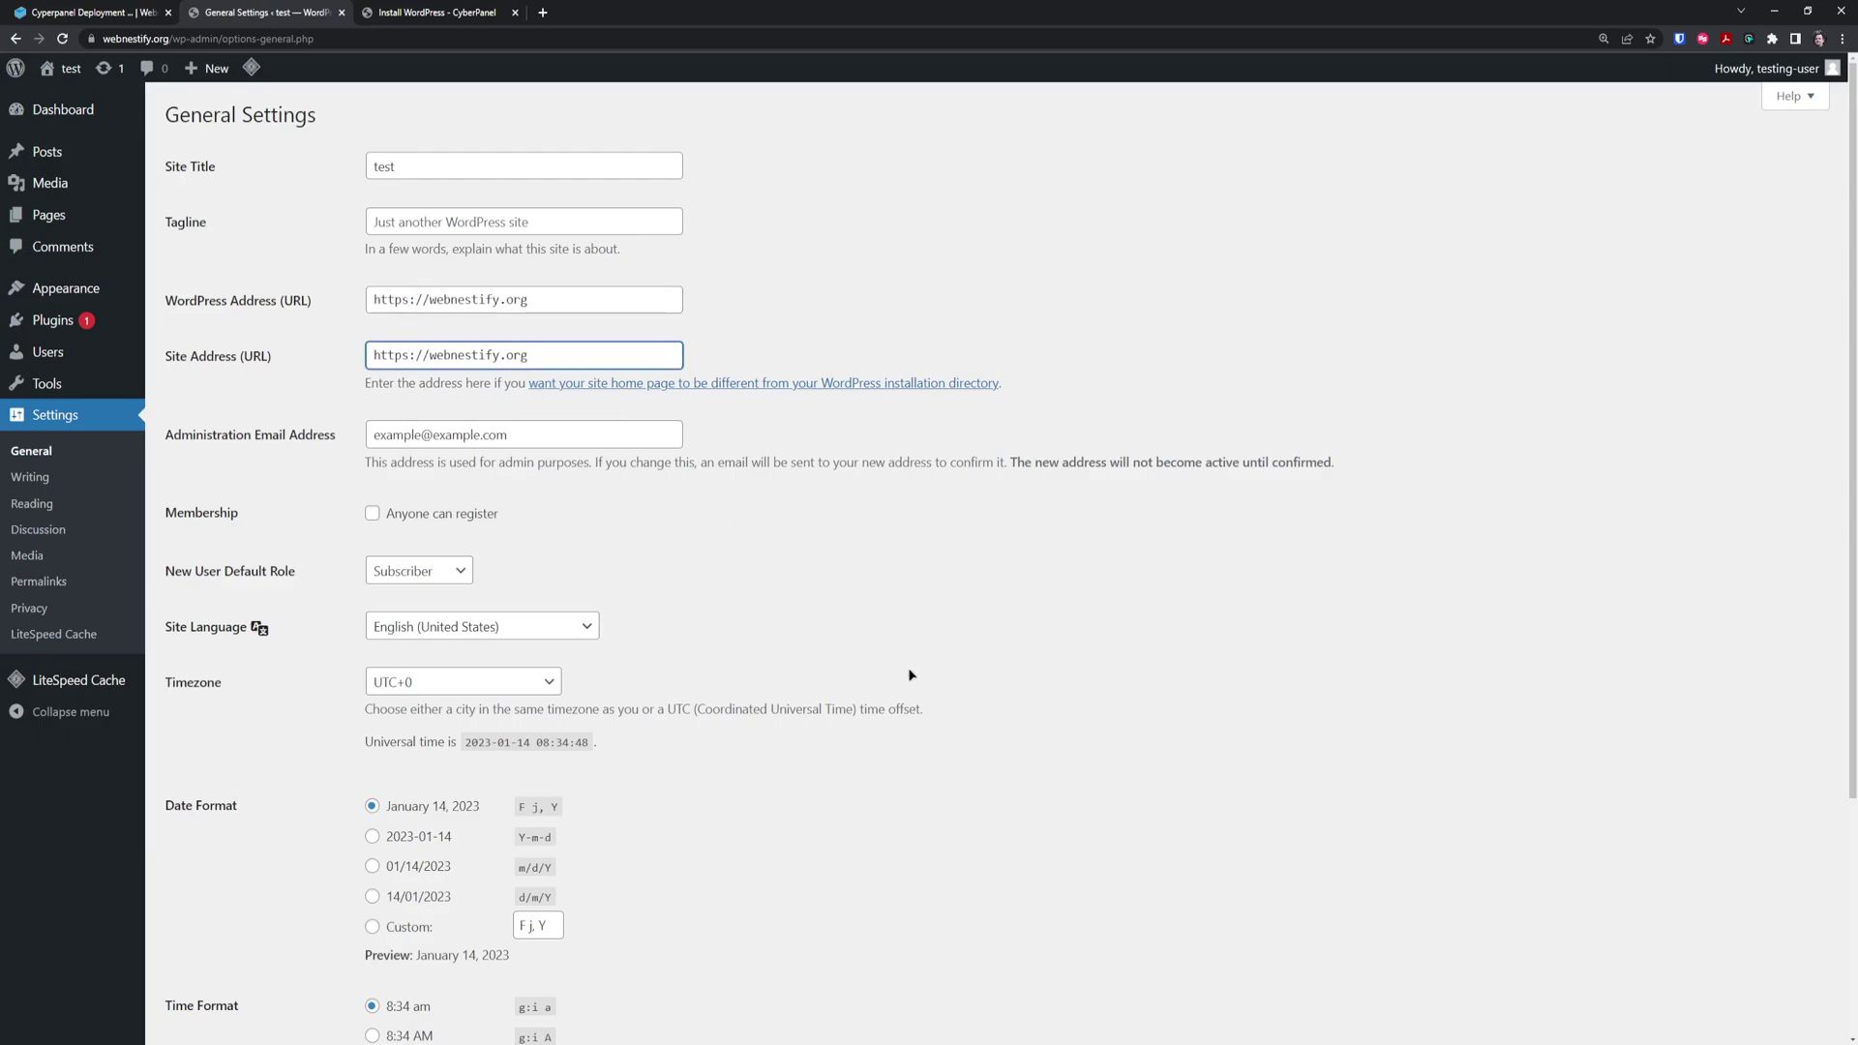
pyautogui.scroll(-3, 400, 907)
pyautogui.click(252, 970)
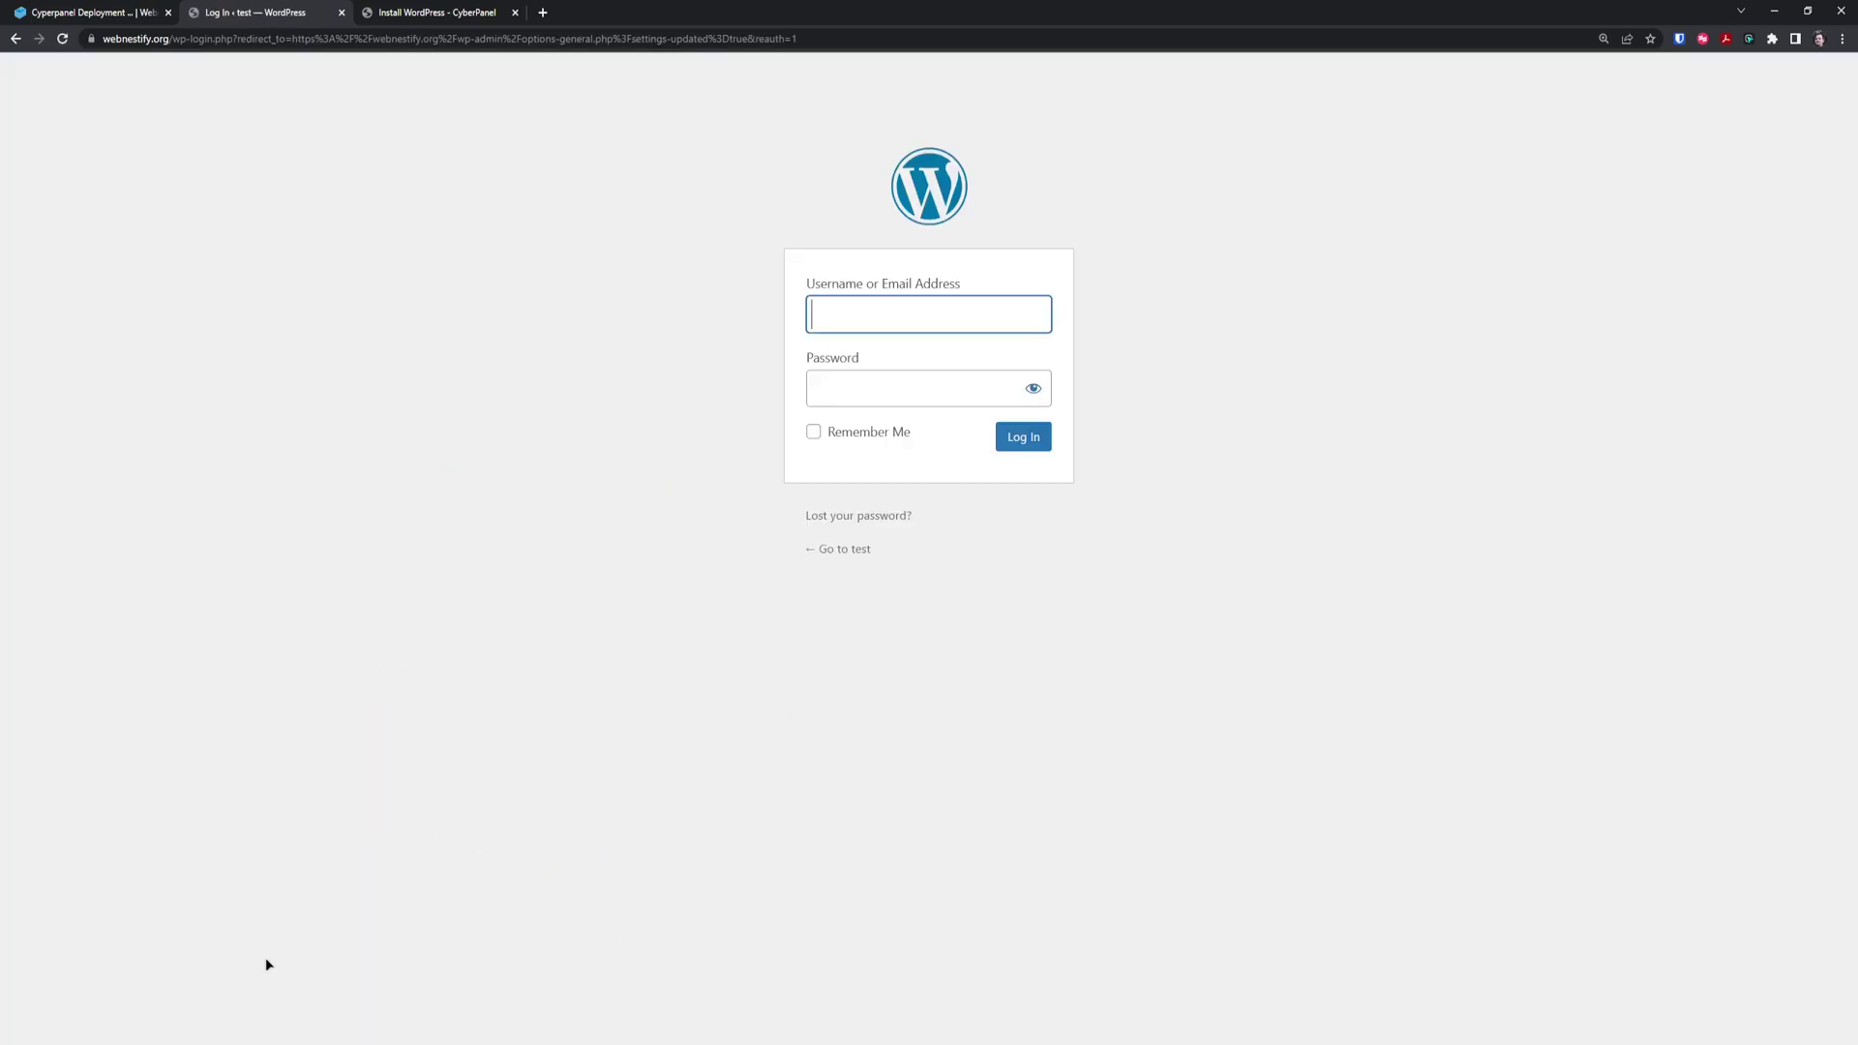
# Sign back in with the admin username and password, then dismiss the password prompt
pyautogui.press('Tab')
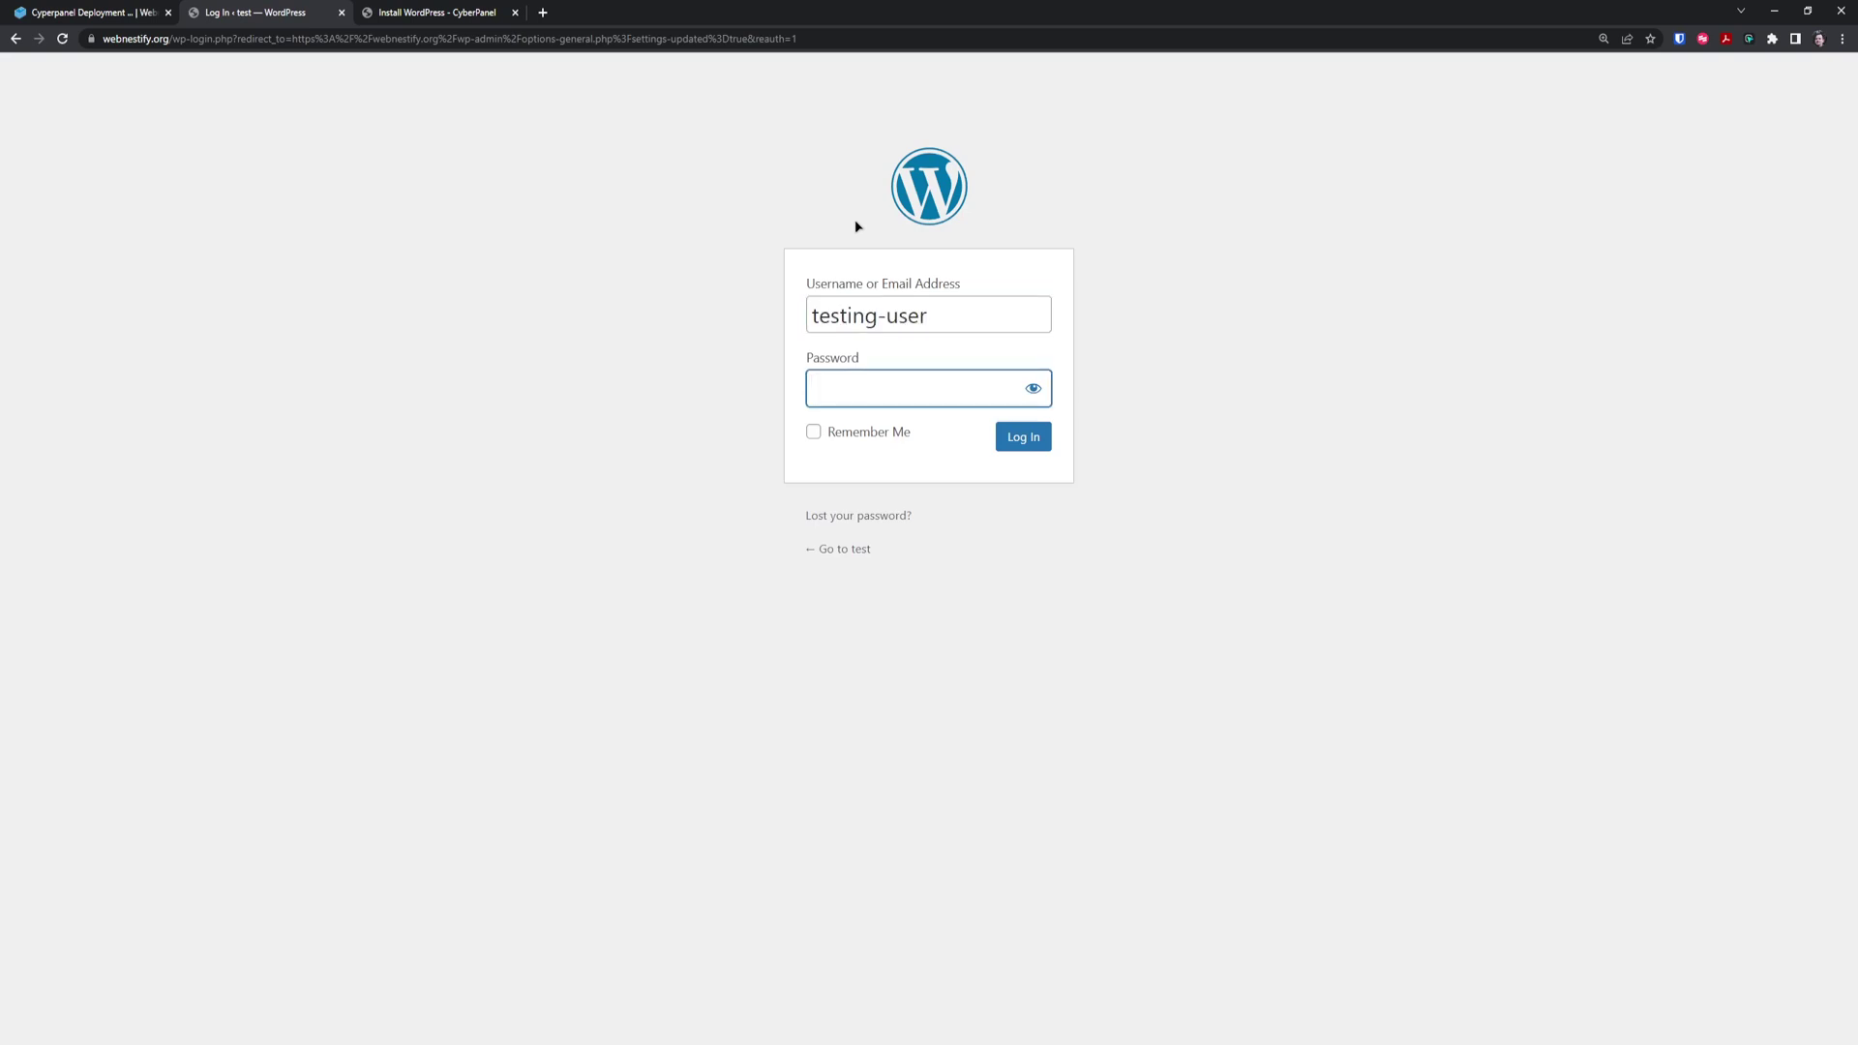
pyautogui.press('Return')
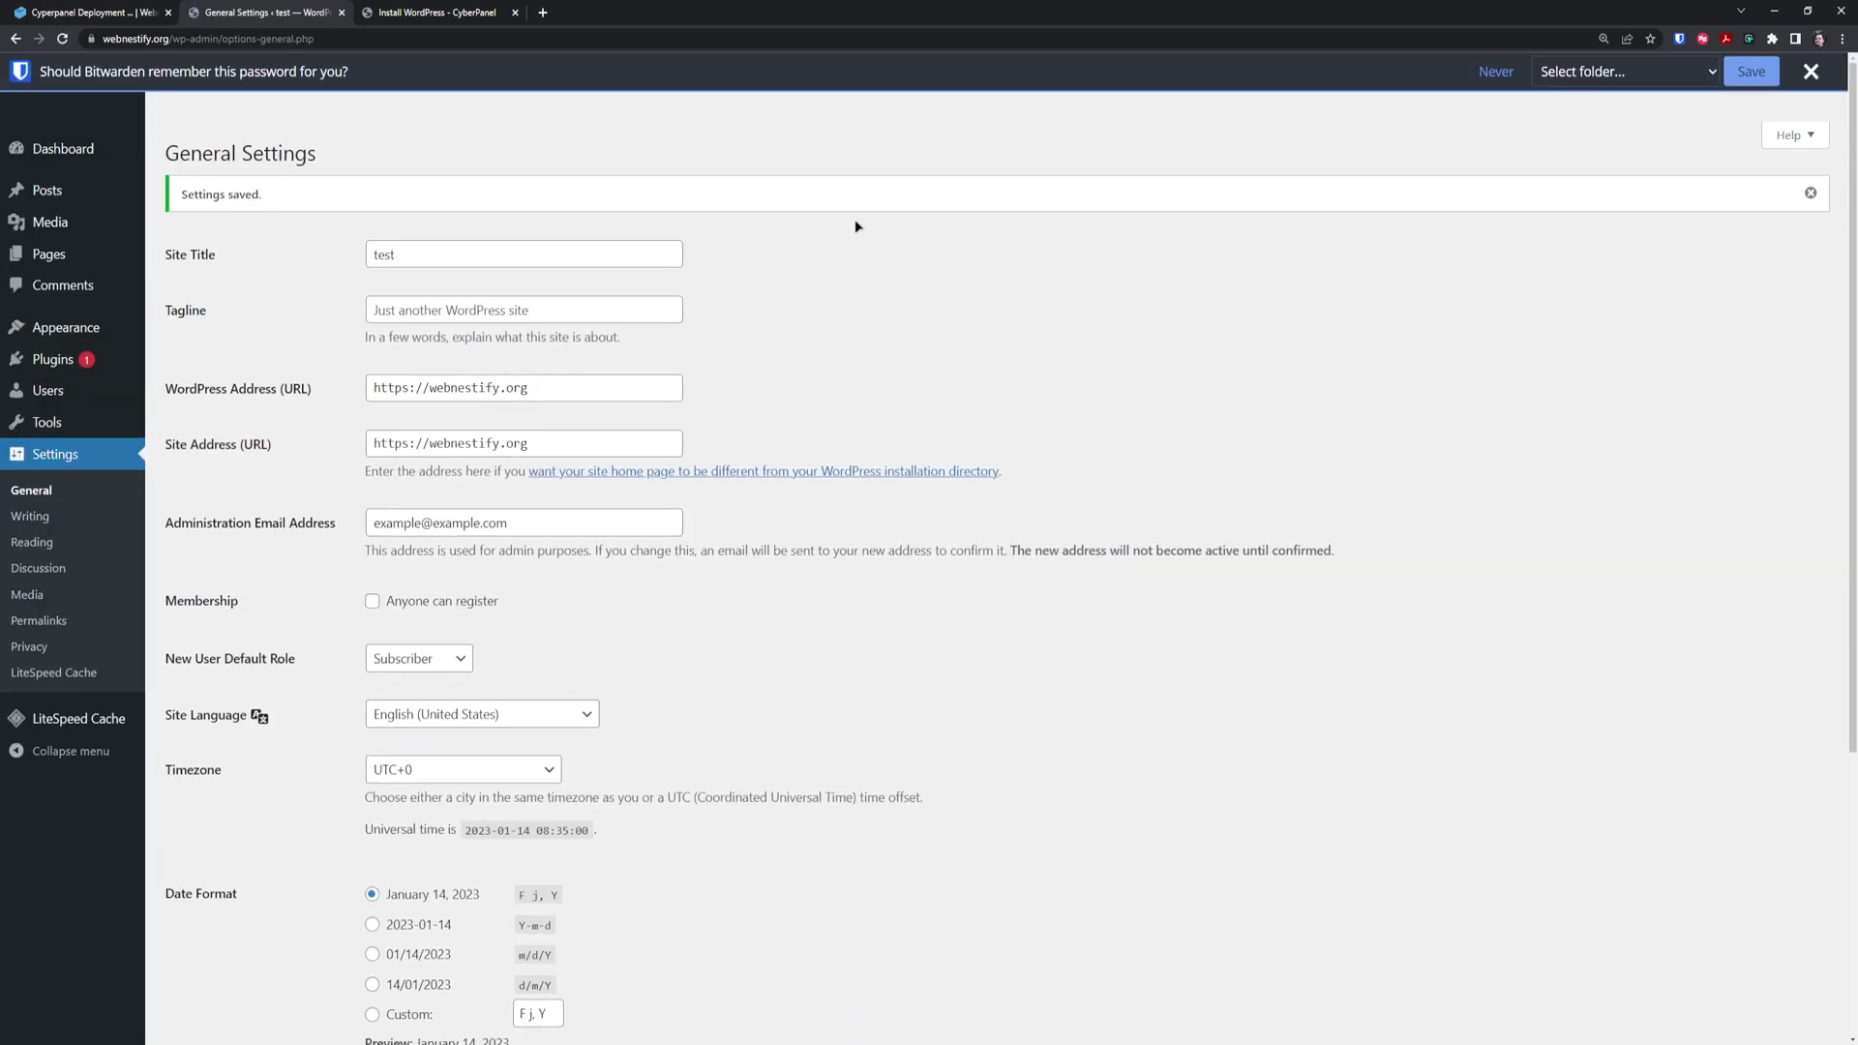
pyautogui.click(1818, 70)
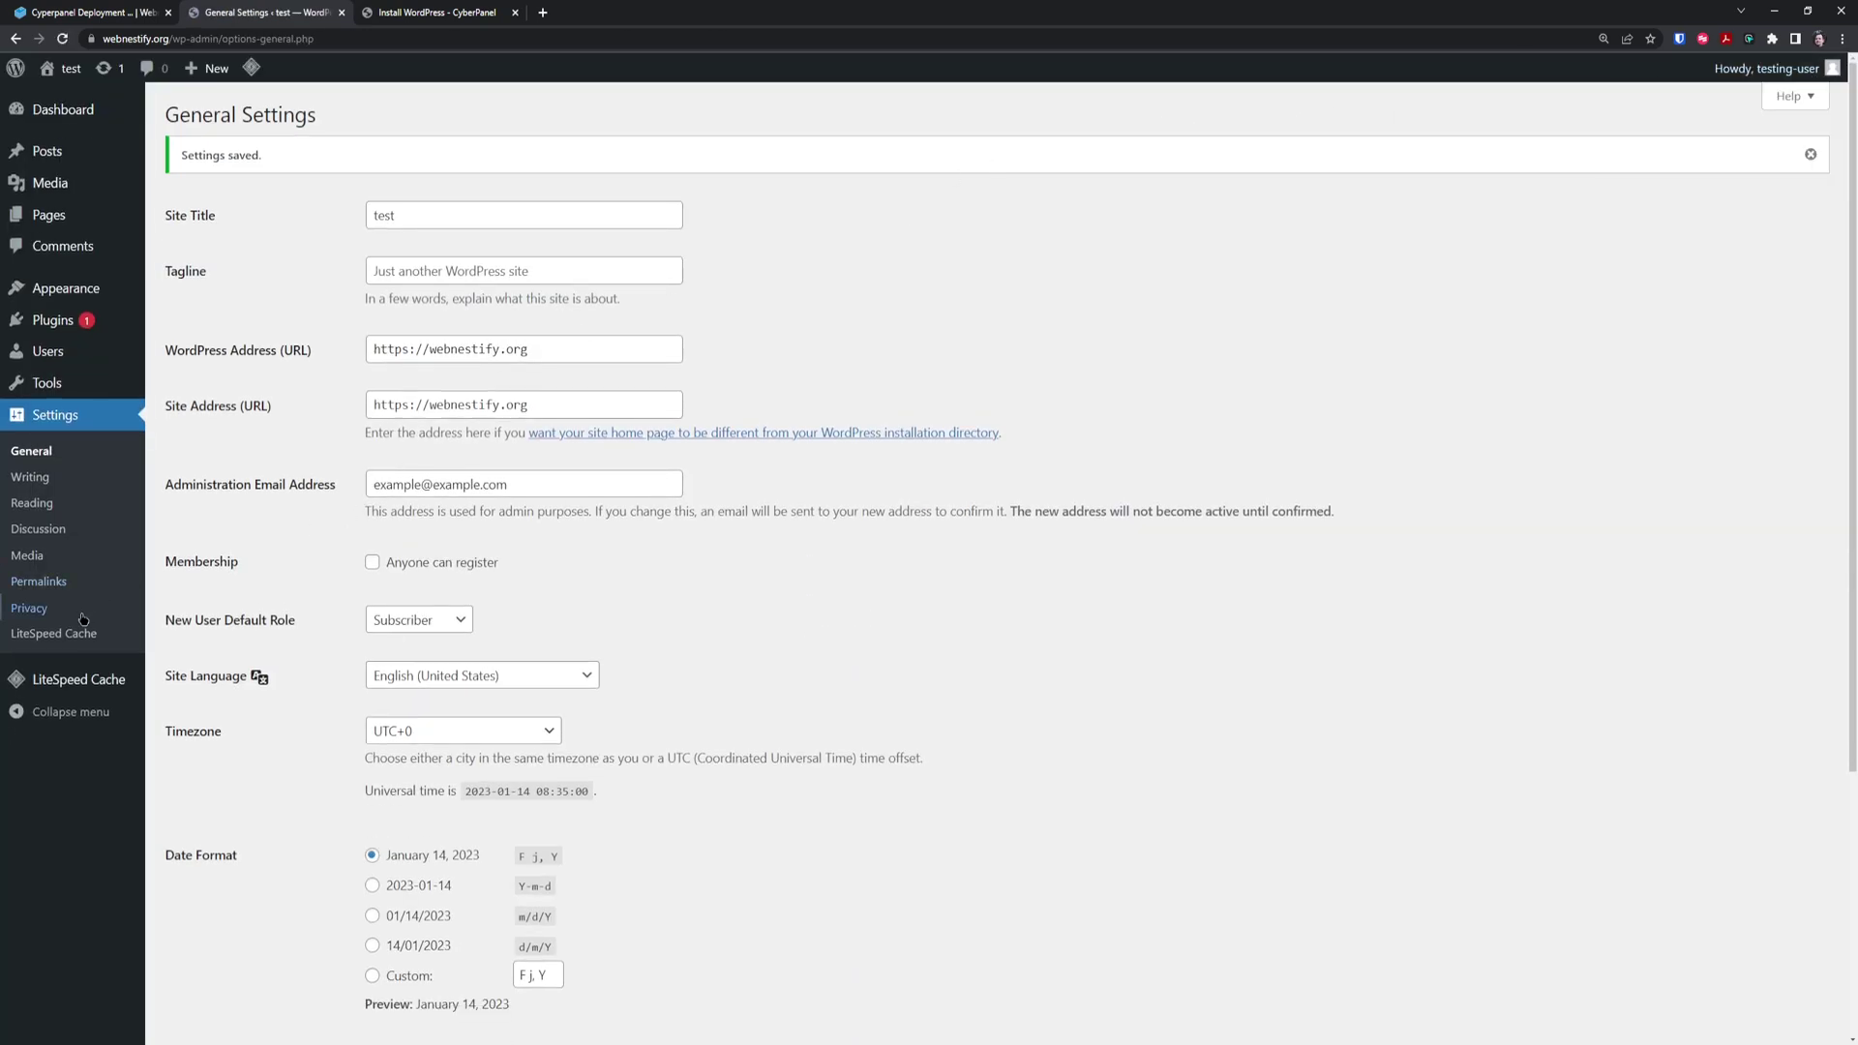
# Discourage search engines from indexing the site in Reading settings and save
pyautogui.click(32, 504)
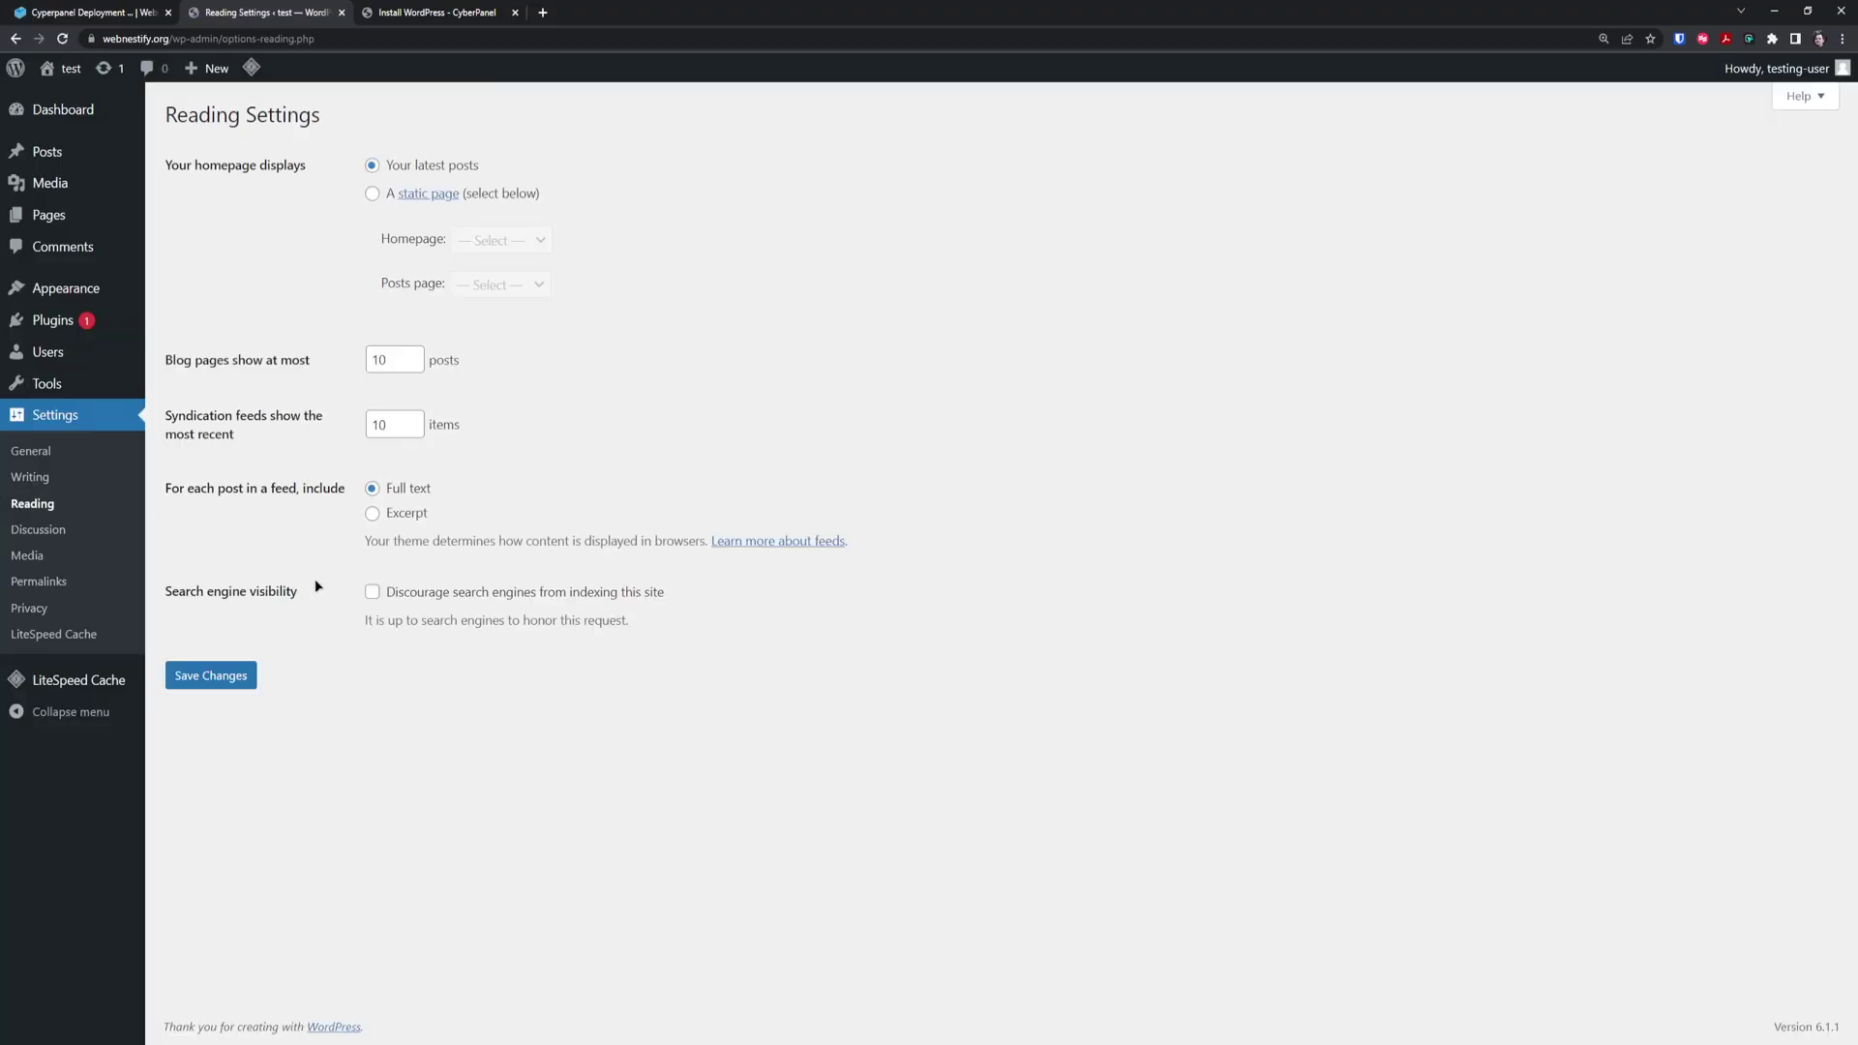
pyautogui.click(372, 592)
pyautogui.click(207, 679)
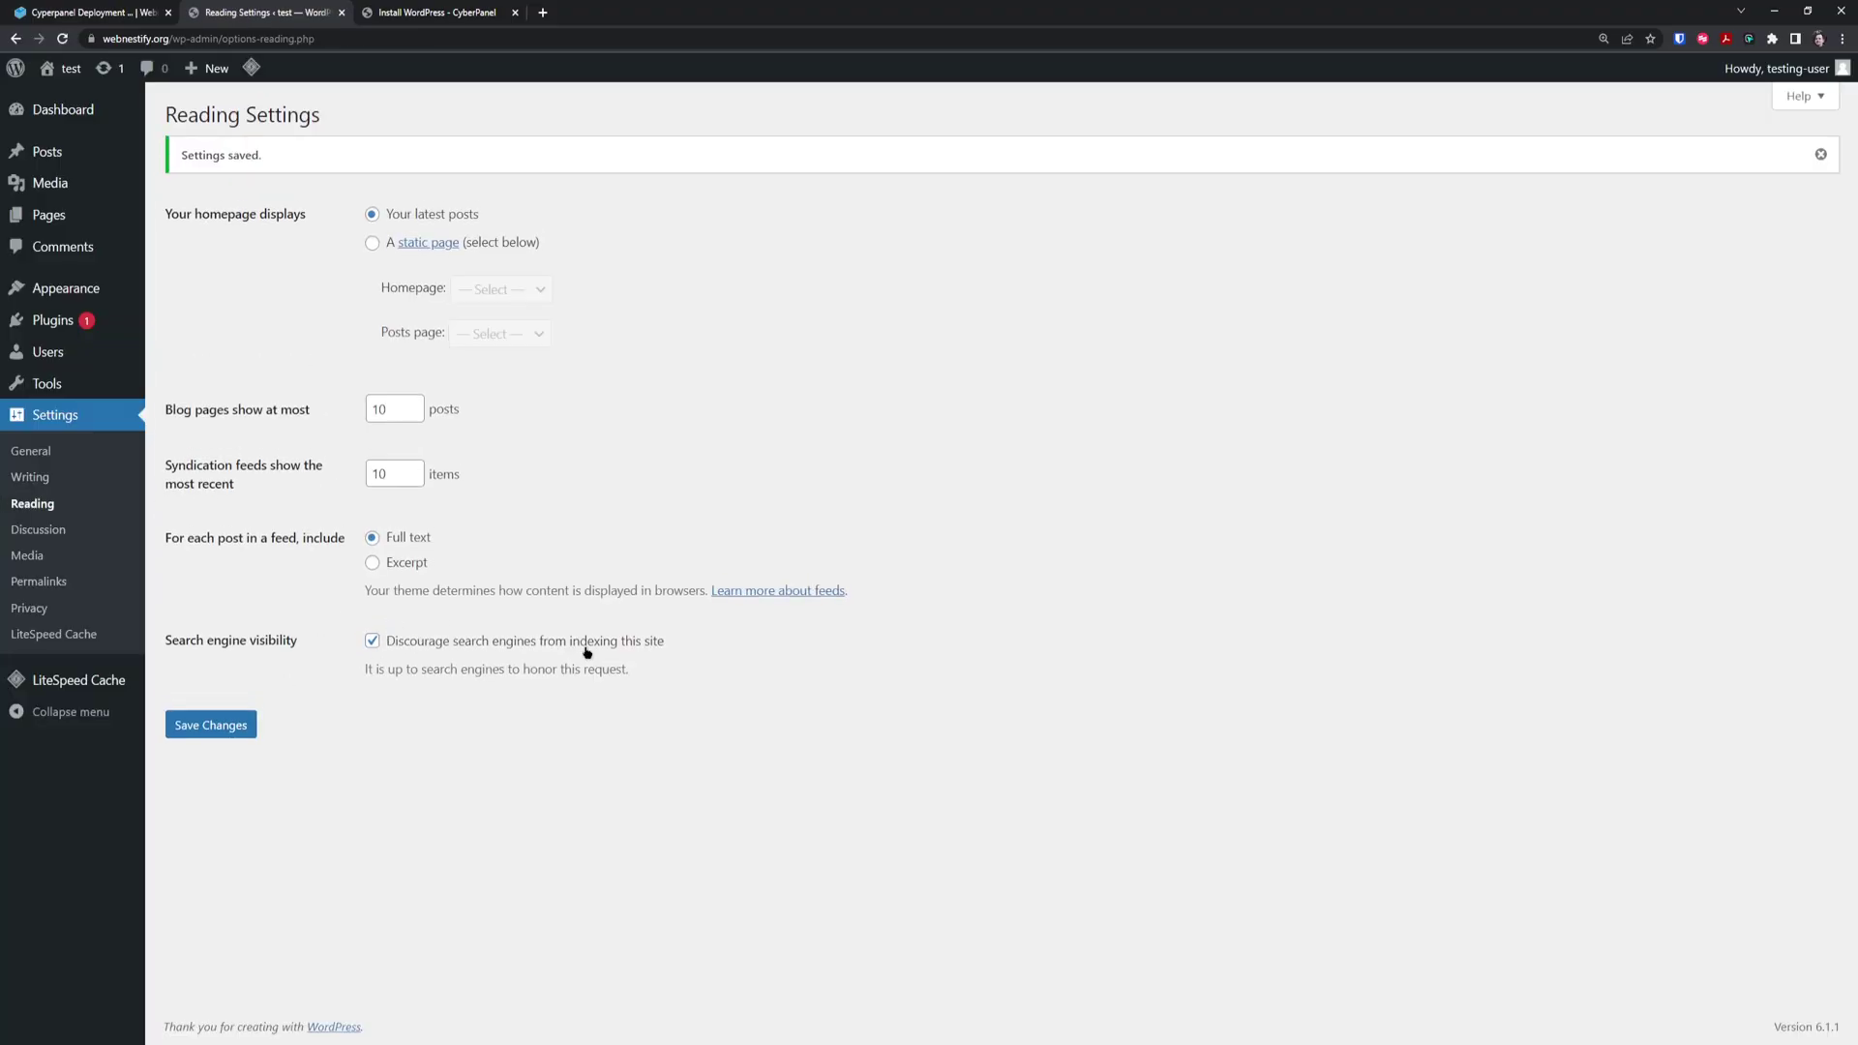
# Bring up Tools > Site Health to review the site's recommended improvements
pyautogui.moveTo(79, 322)
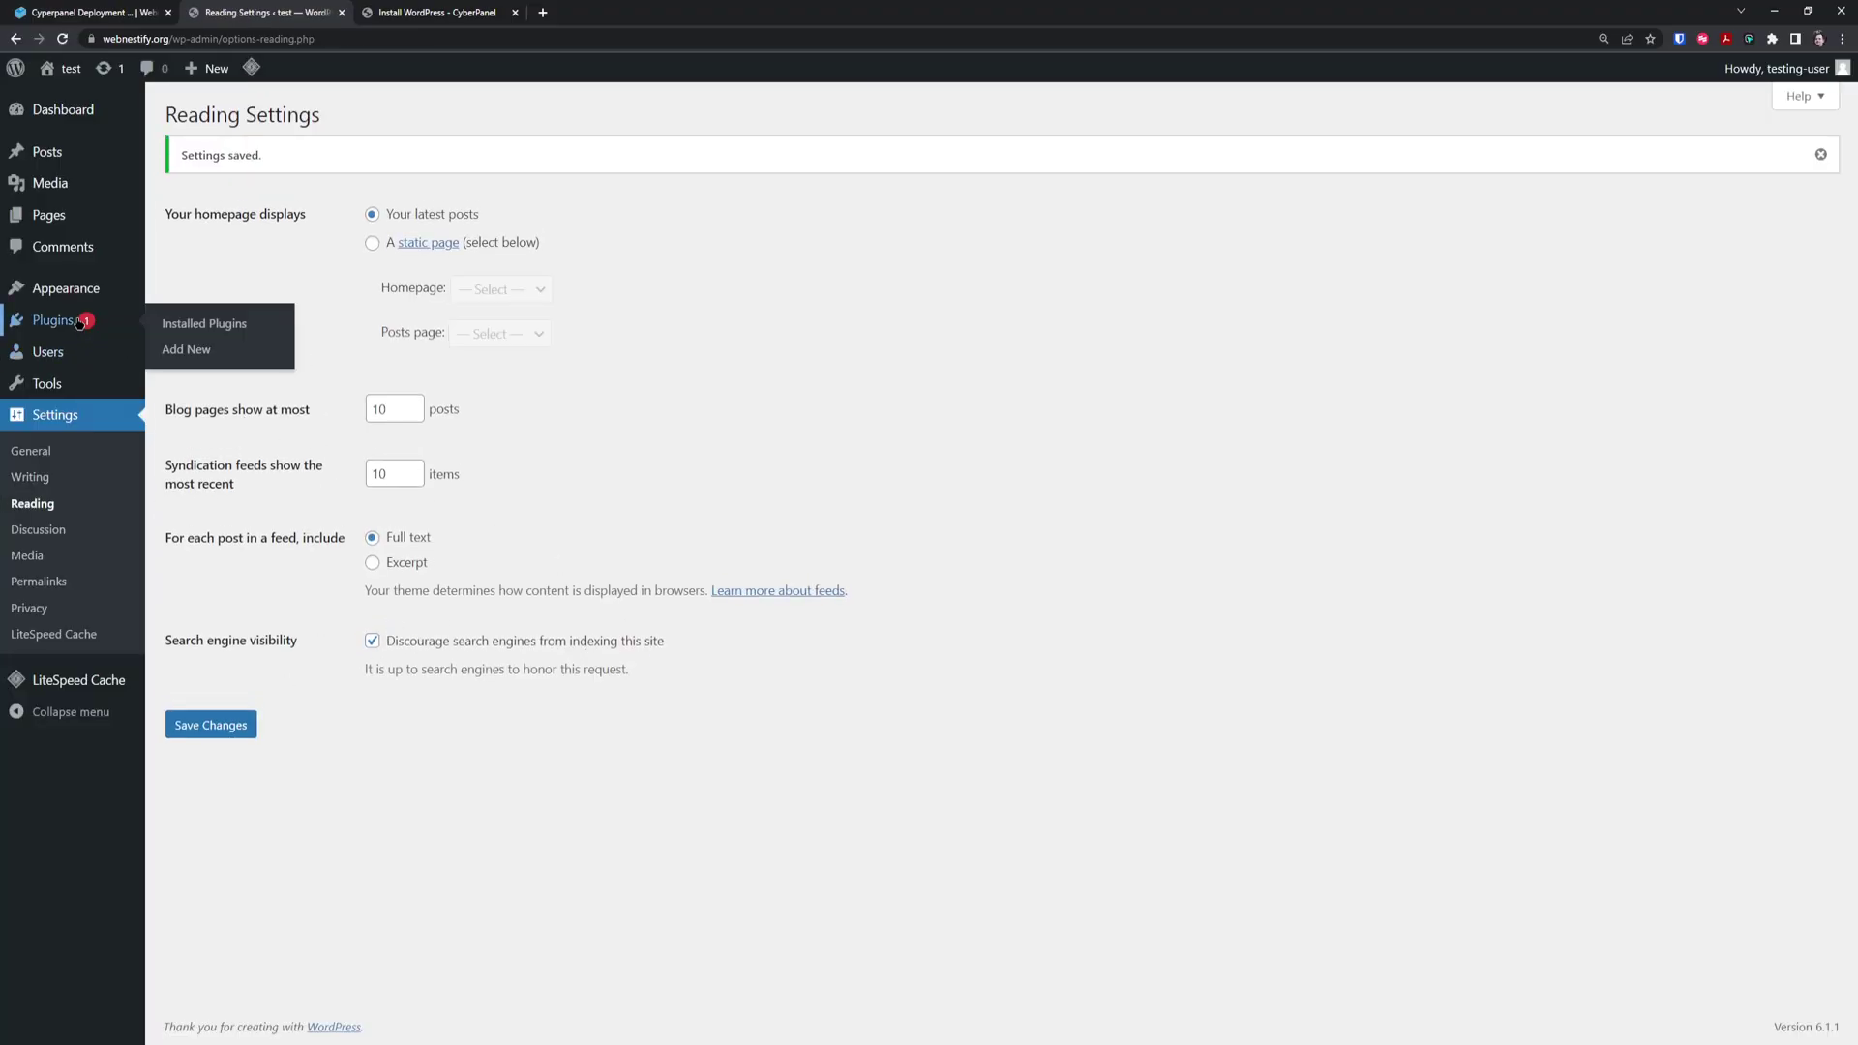
pyautogui.moveTo(58, 384)
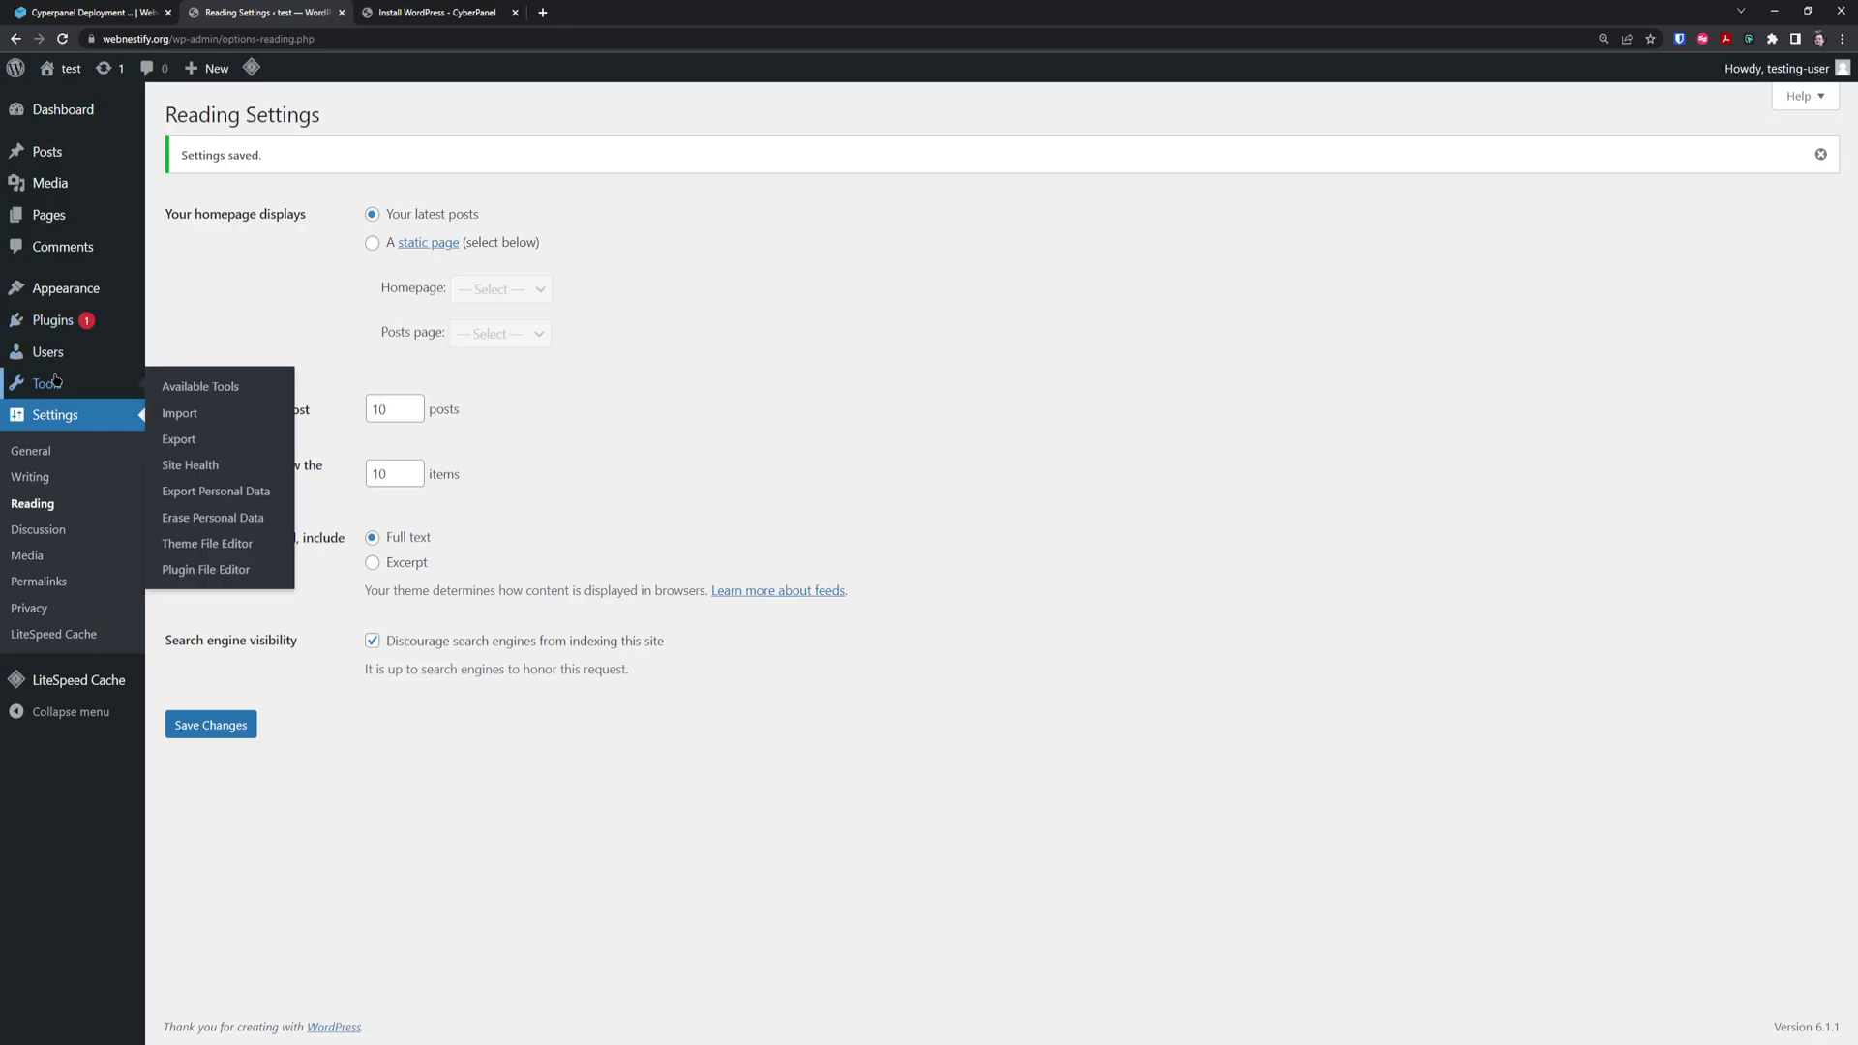
pyautogui.click(218, 465)
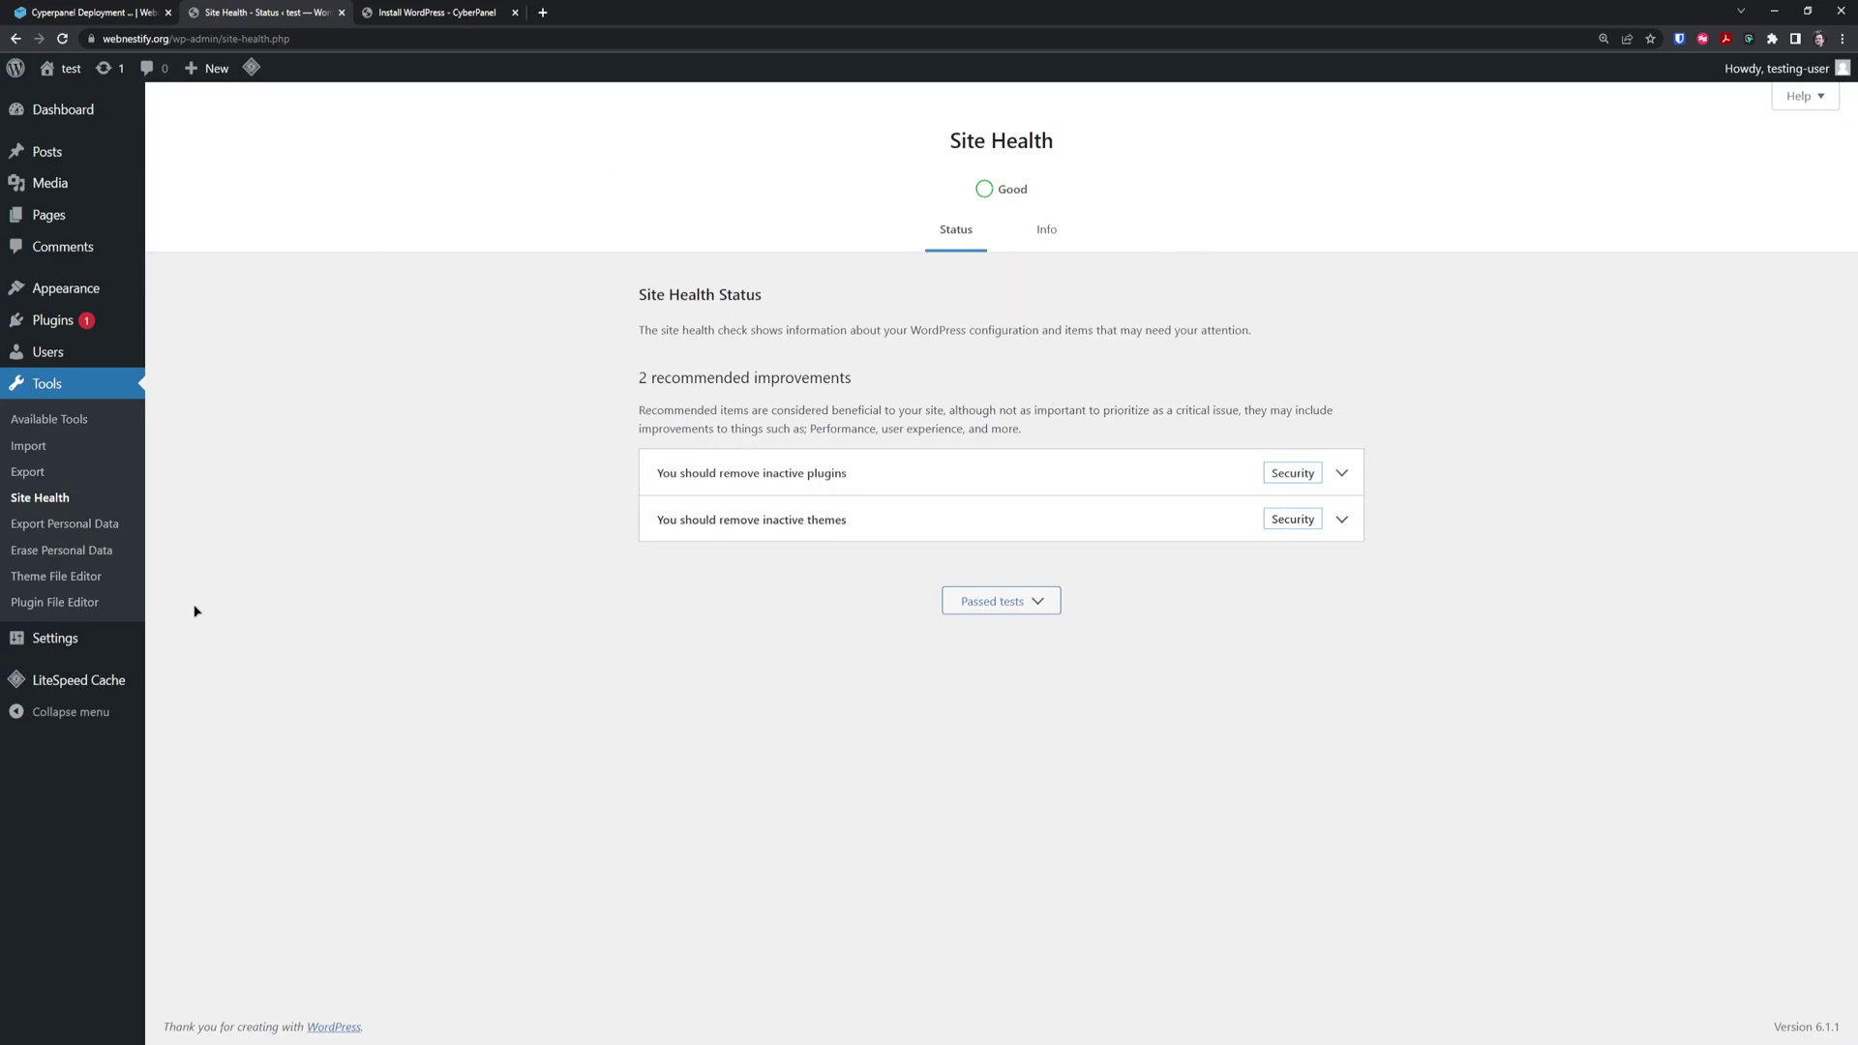
pyautogui.moveTo(136, 681)
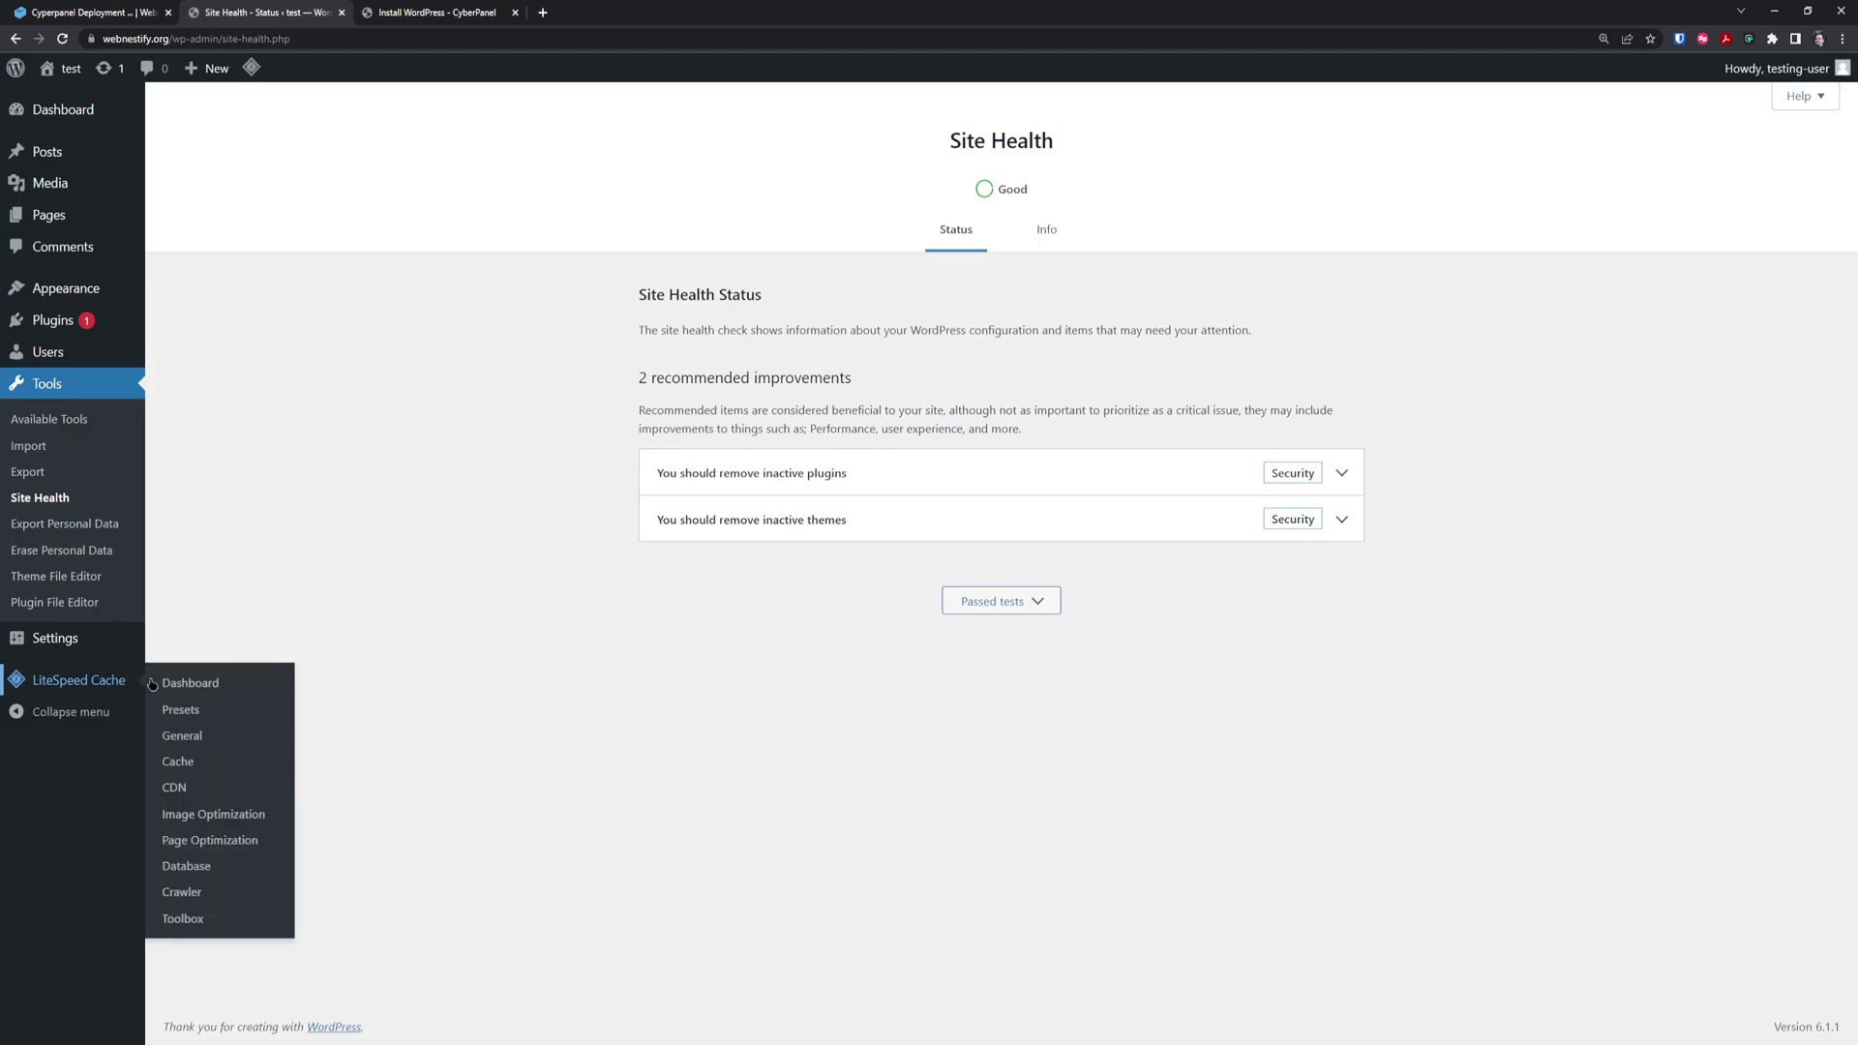
# View the LiteSpeed Cache Crawler page zoomed out, then return to the deployment docs
pyautogui.click(214, 684)
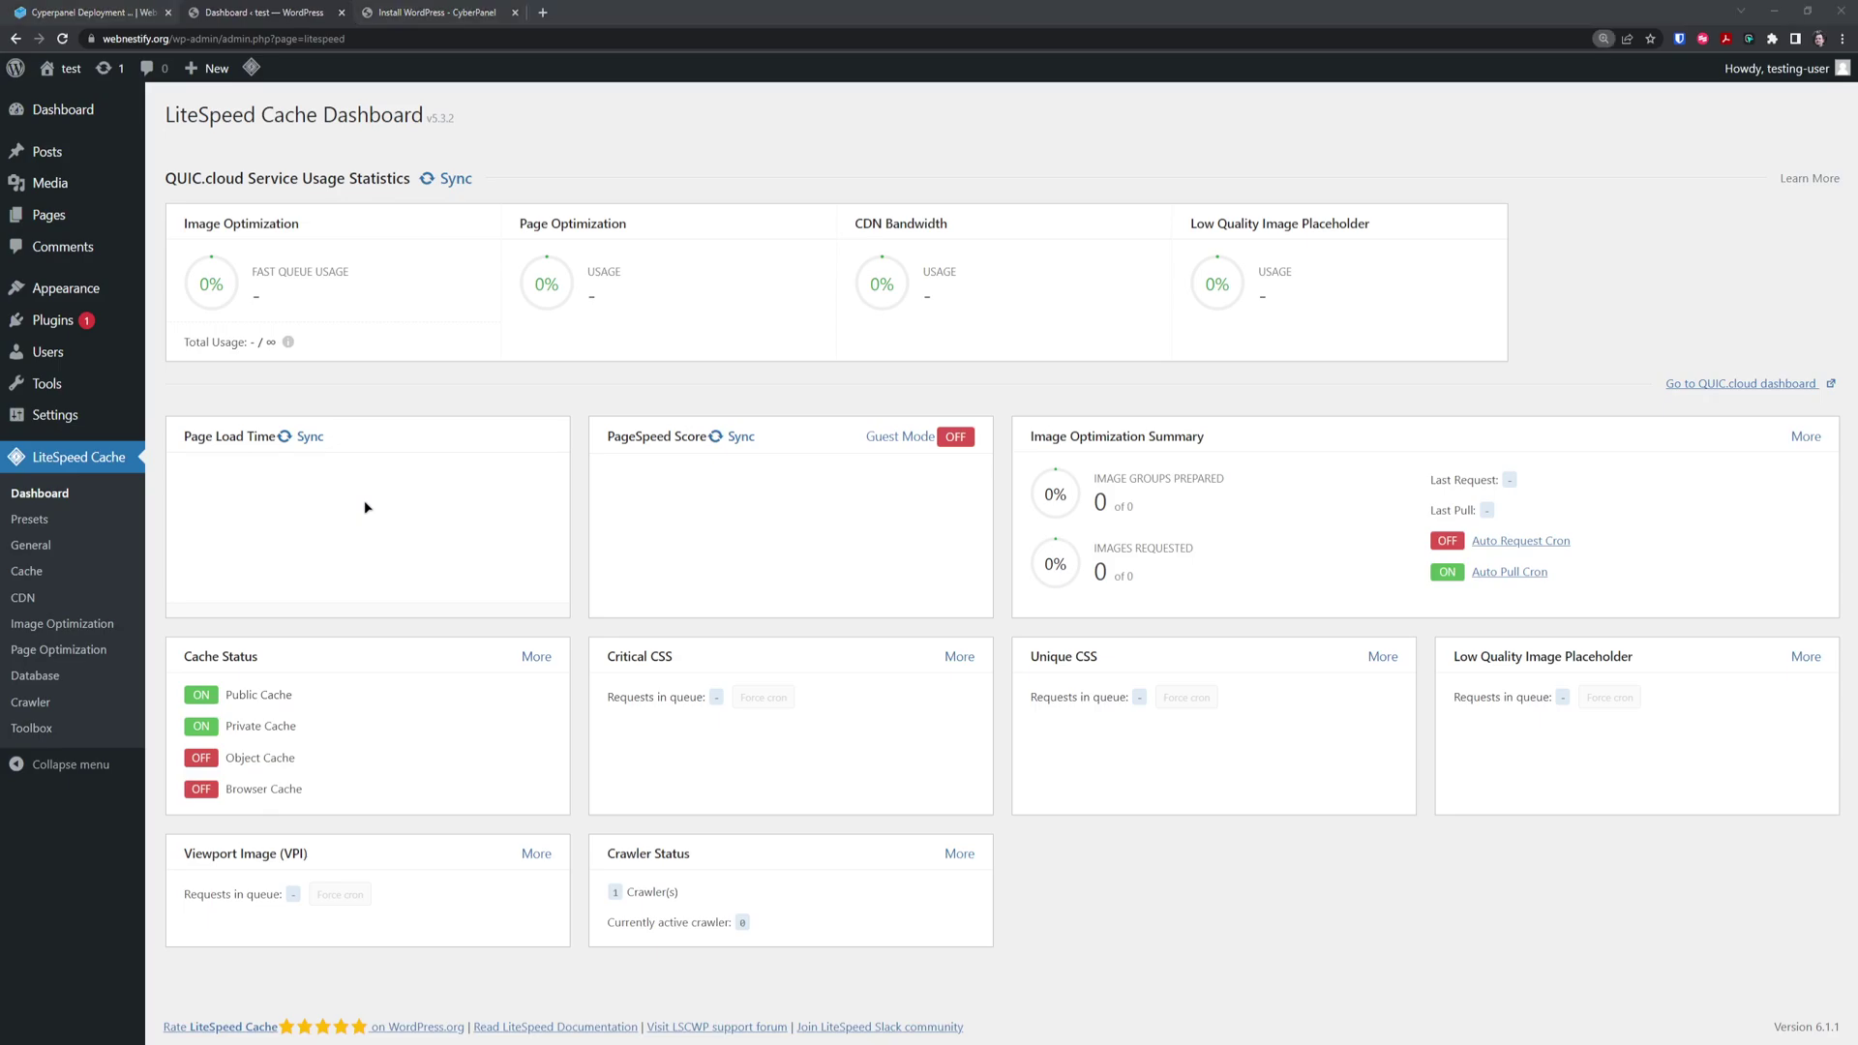
pyautogui.hotkey('ctrl', '-')
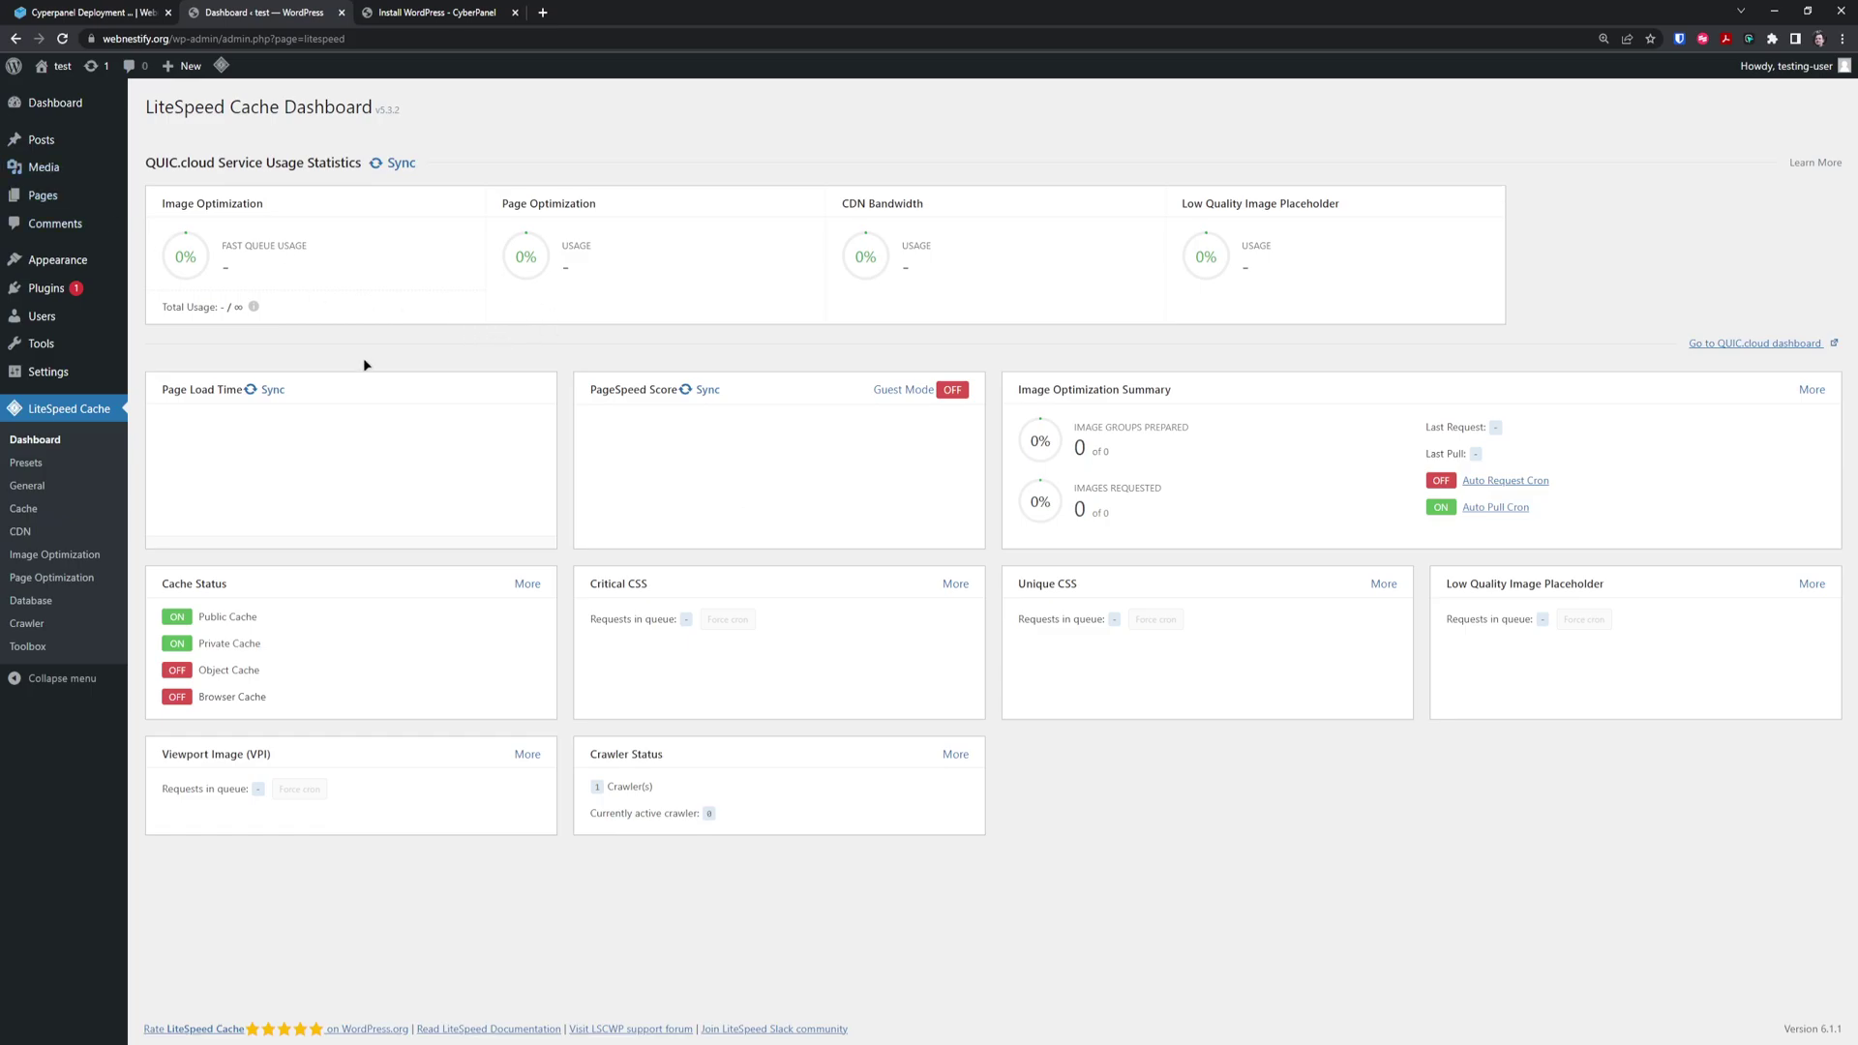
pyautogui.click(46, 627)
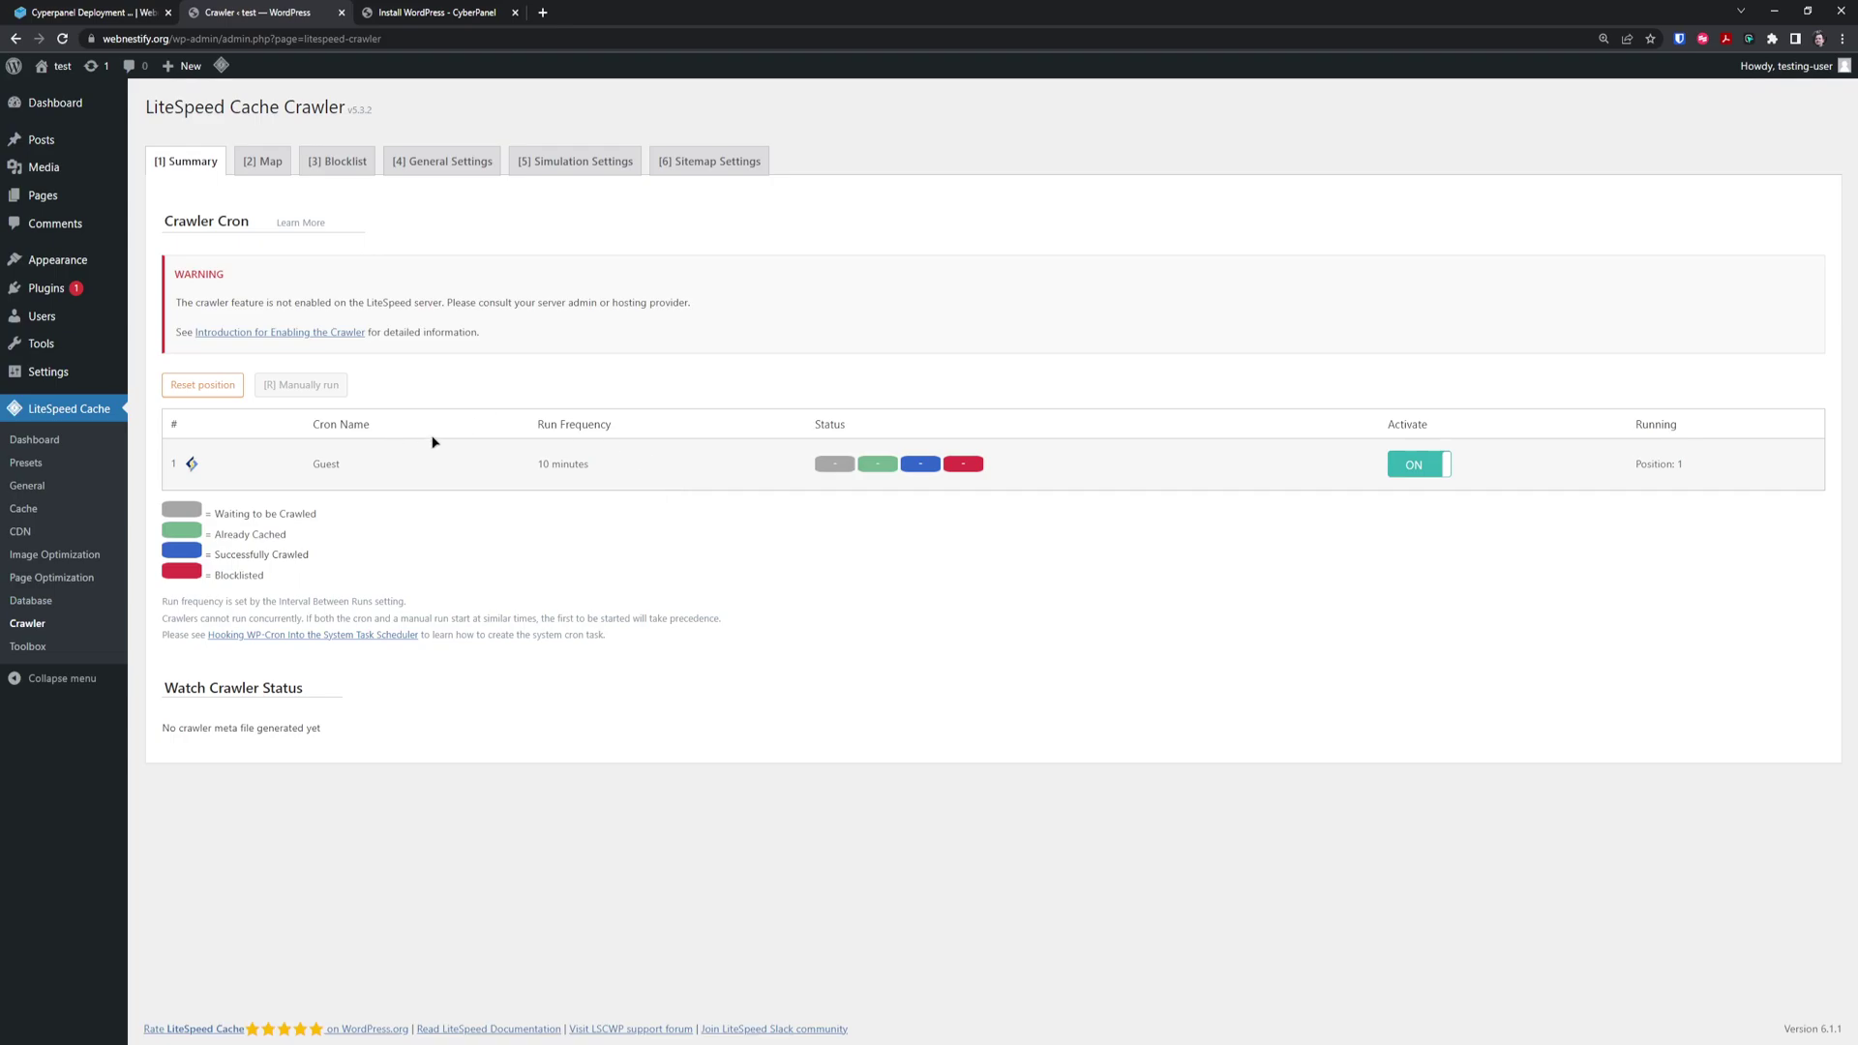
pyautogui.click(89, 12)
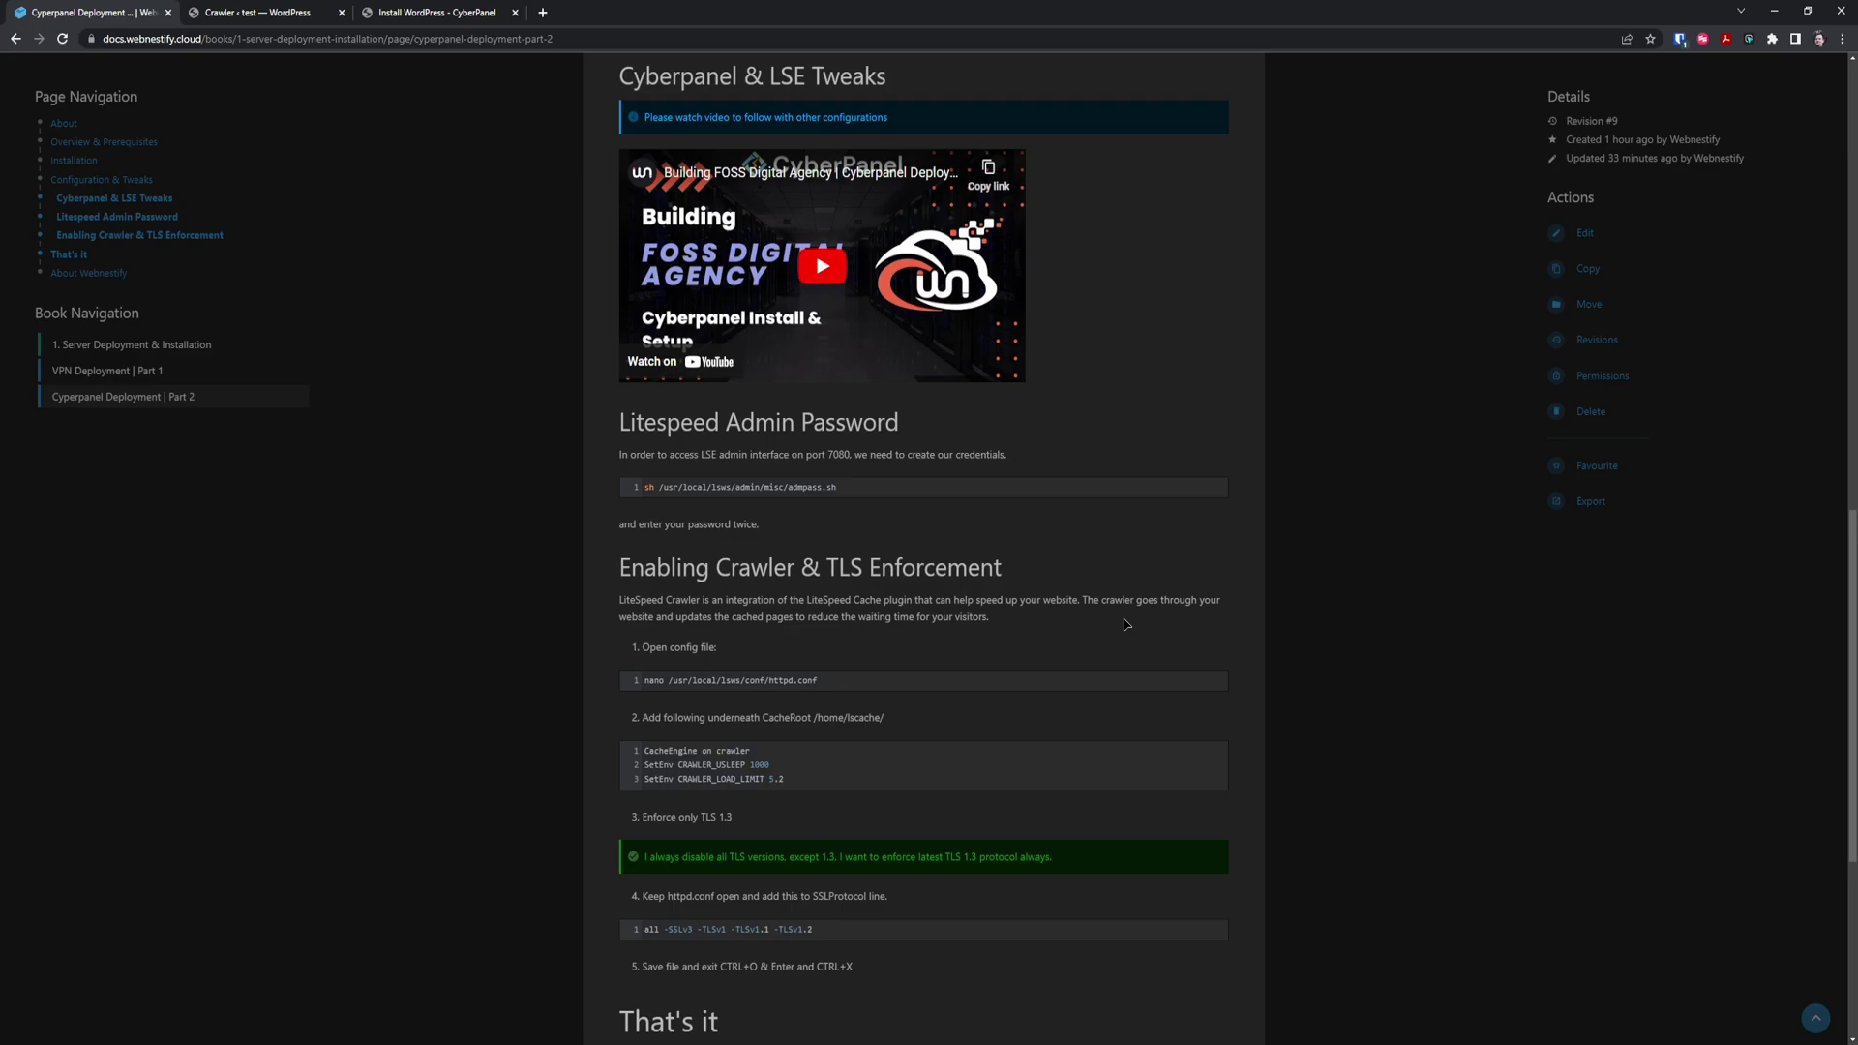
# Copy the nano httpd.conf command from the Enabling Crawler & TLS Enforcement section
pyautogui.click(470, 11)
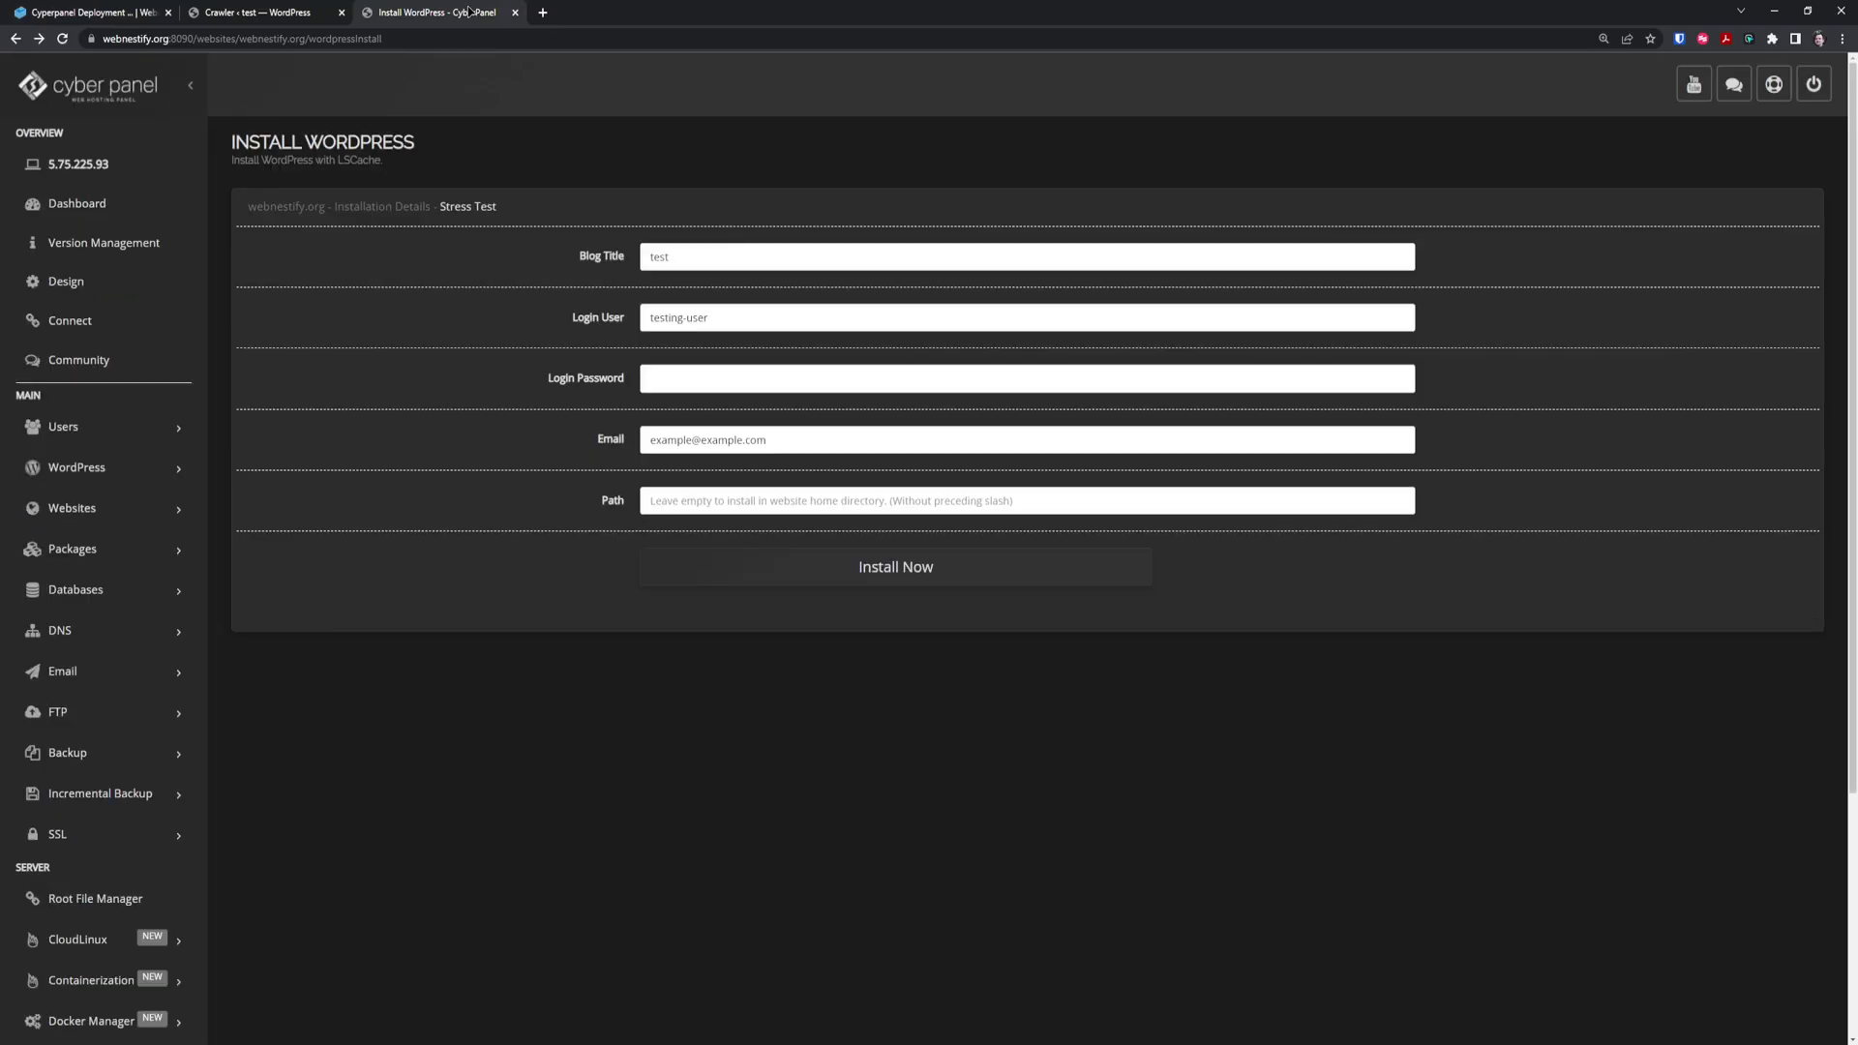
pyautogui.click(286, 6)
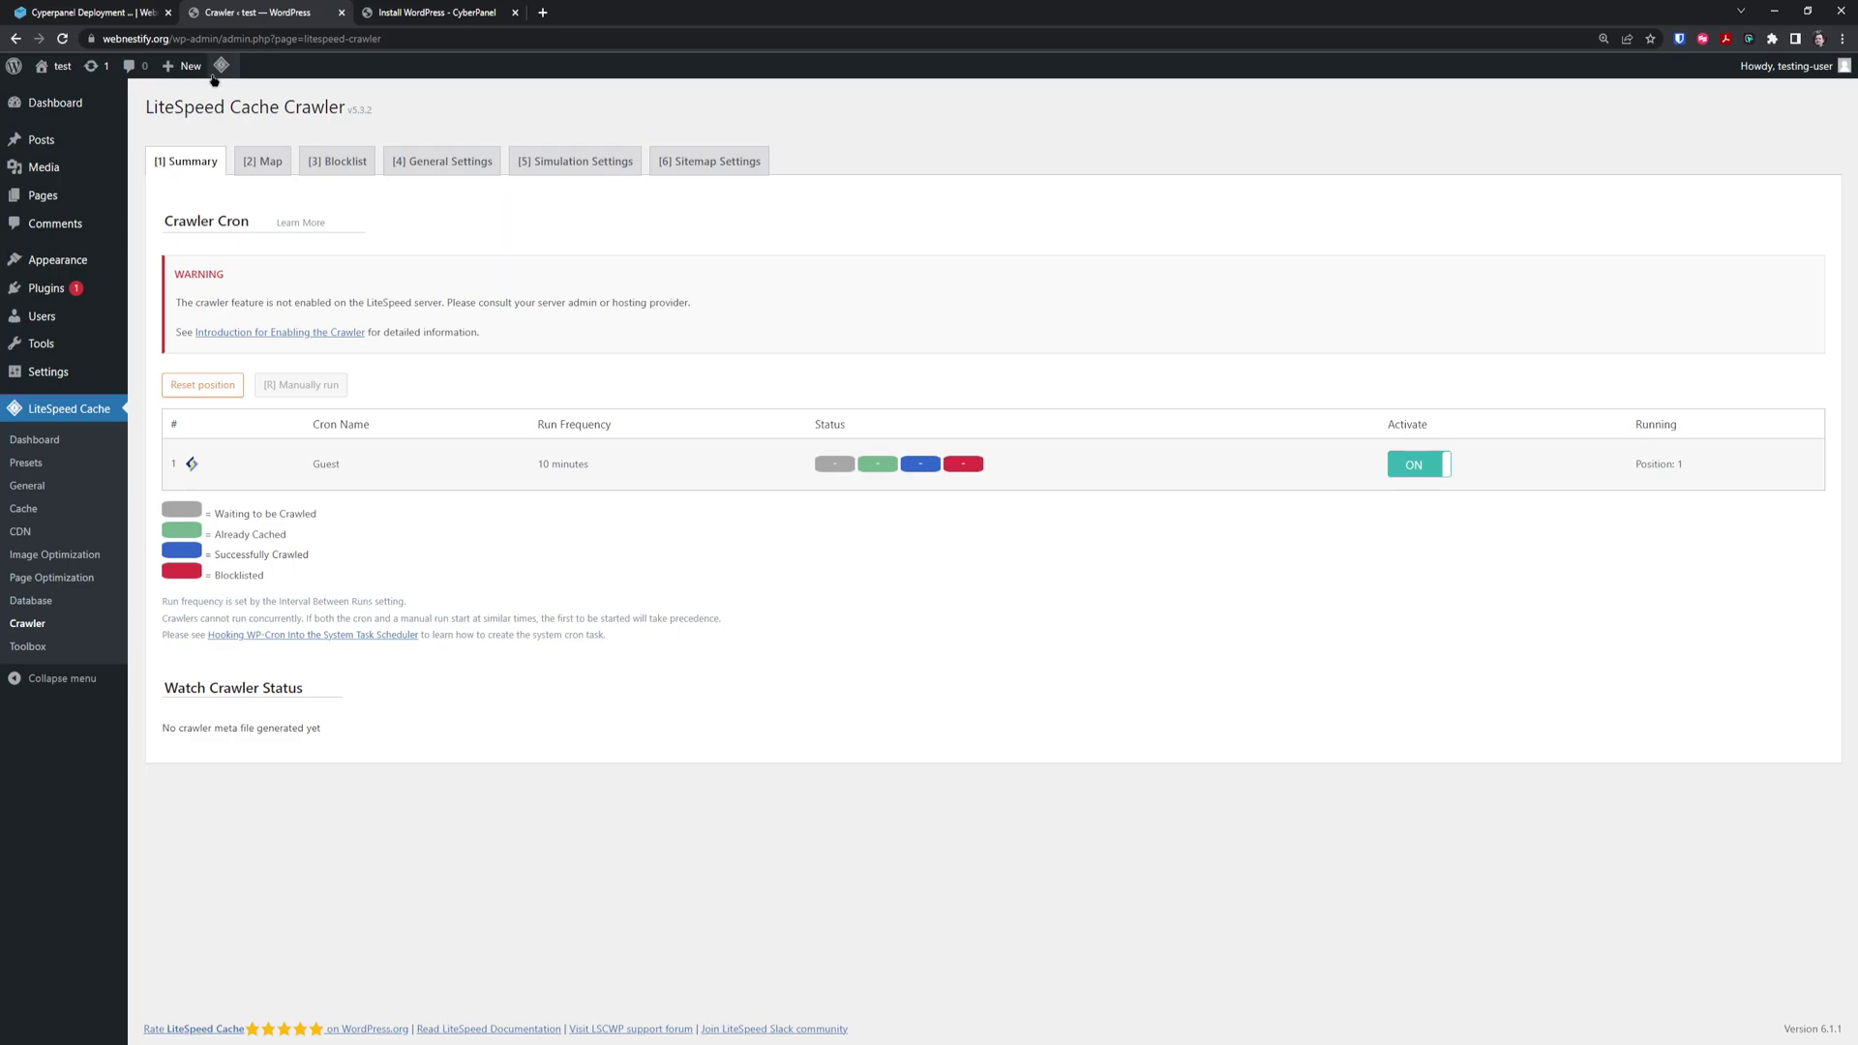
pyautogui.click(58, 13)
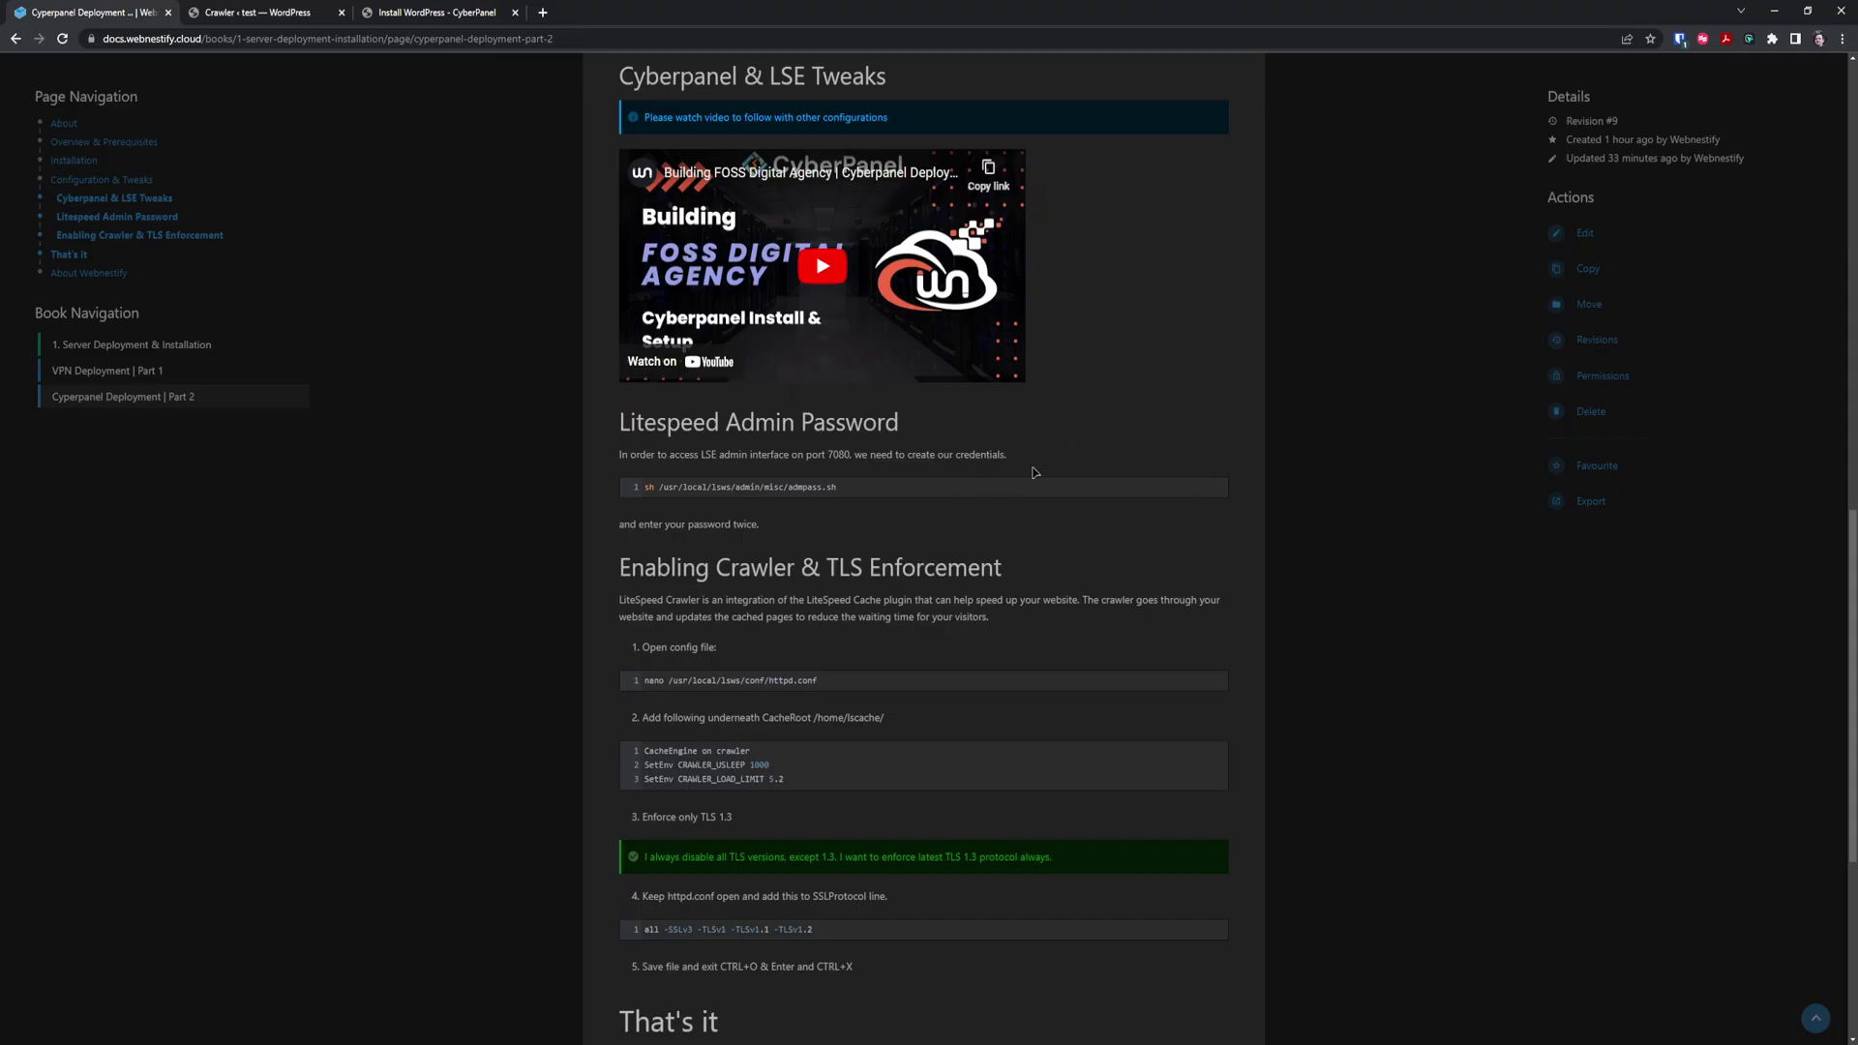
pyautogui.hotkey('ctrl', '+')
pyautogui.hotkey('ctrl', '+')
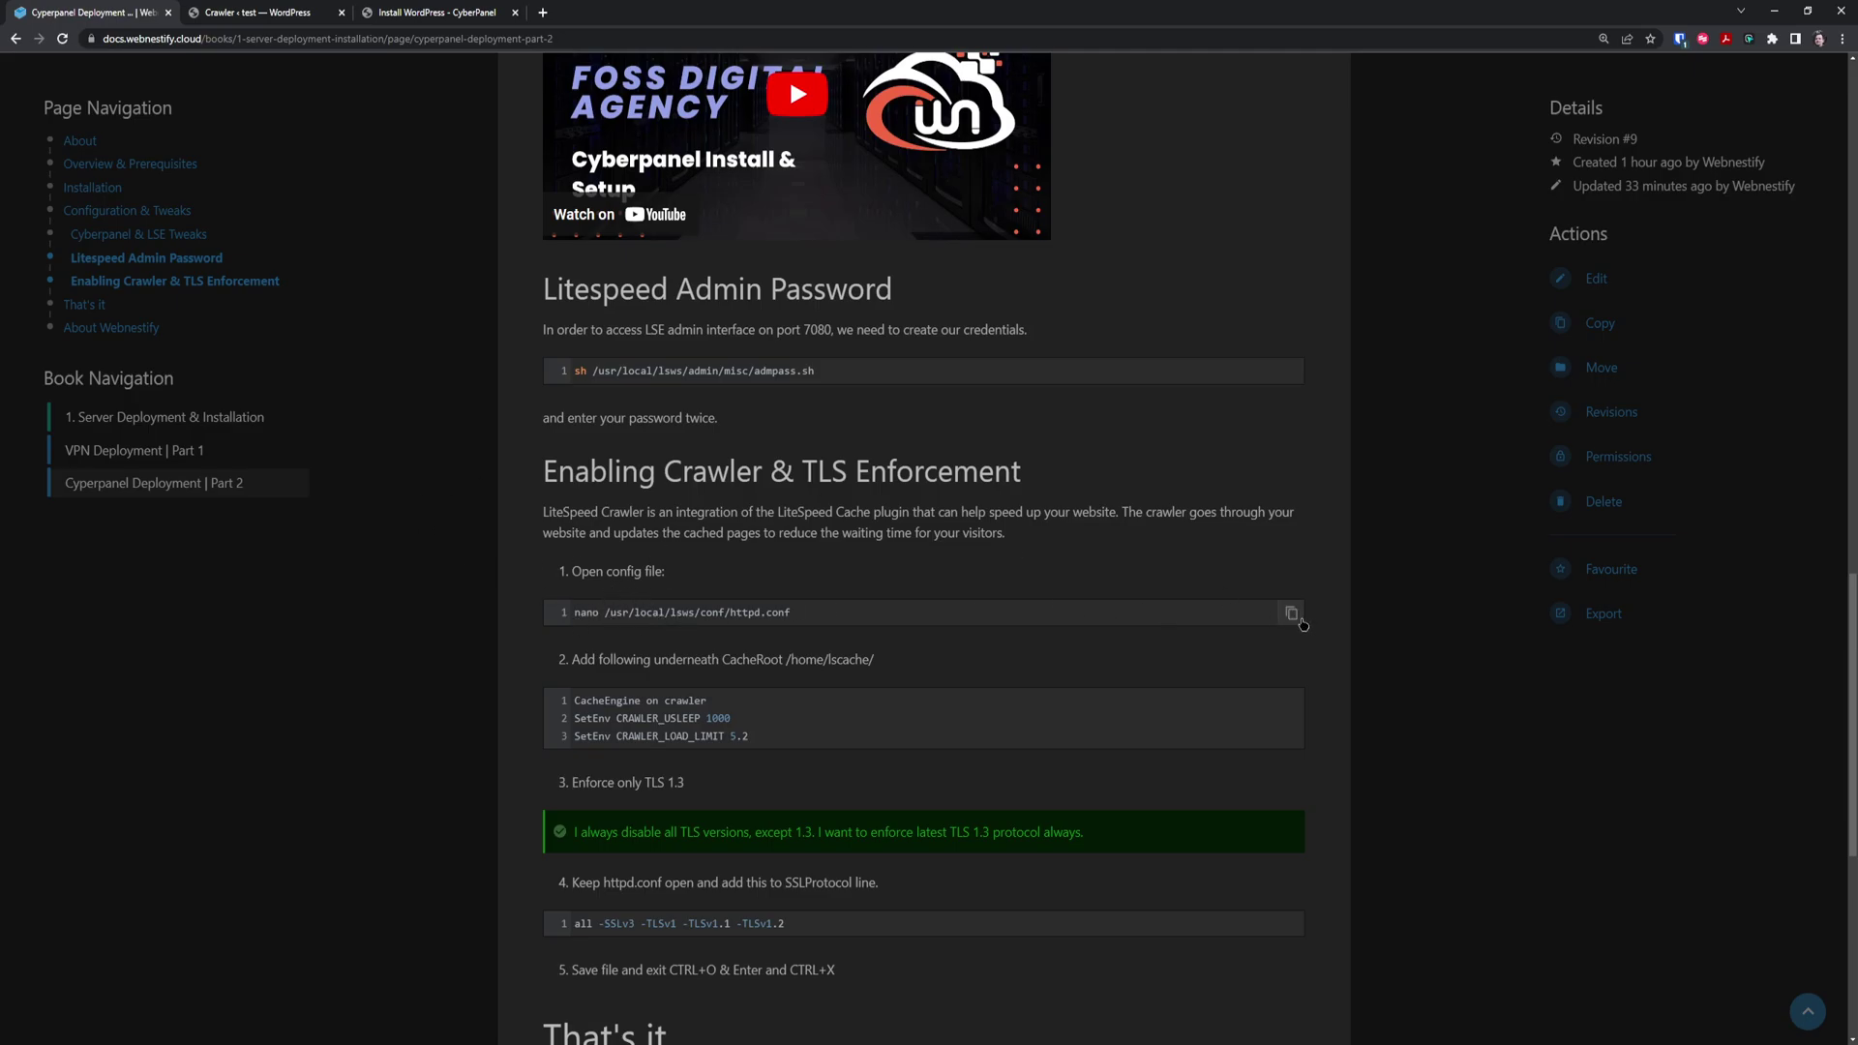
pyautogui.click(1296, 620)
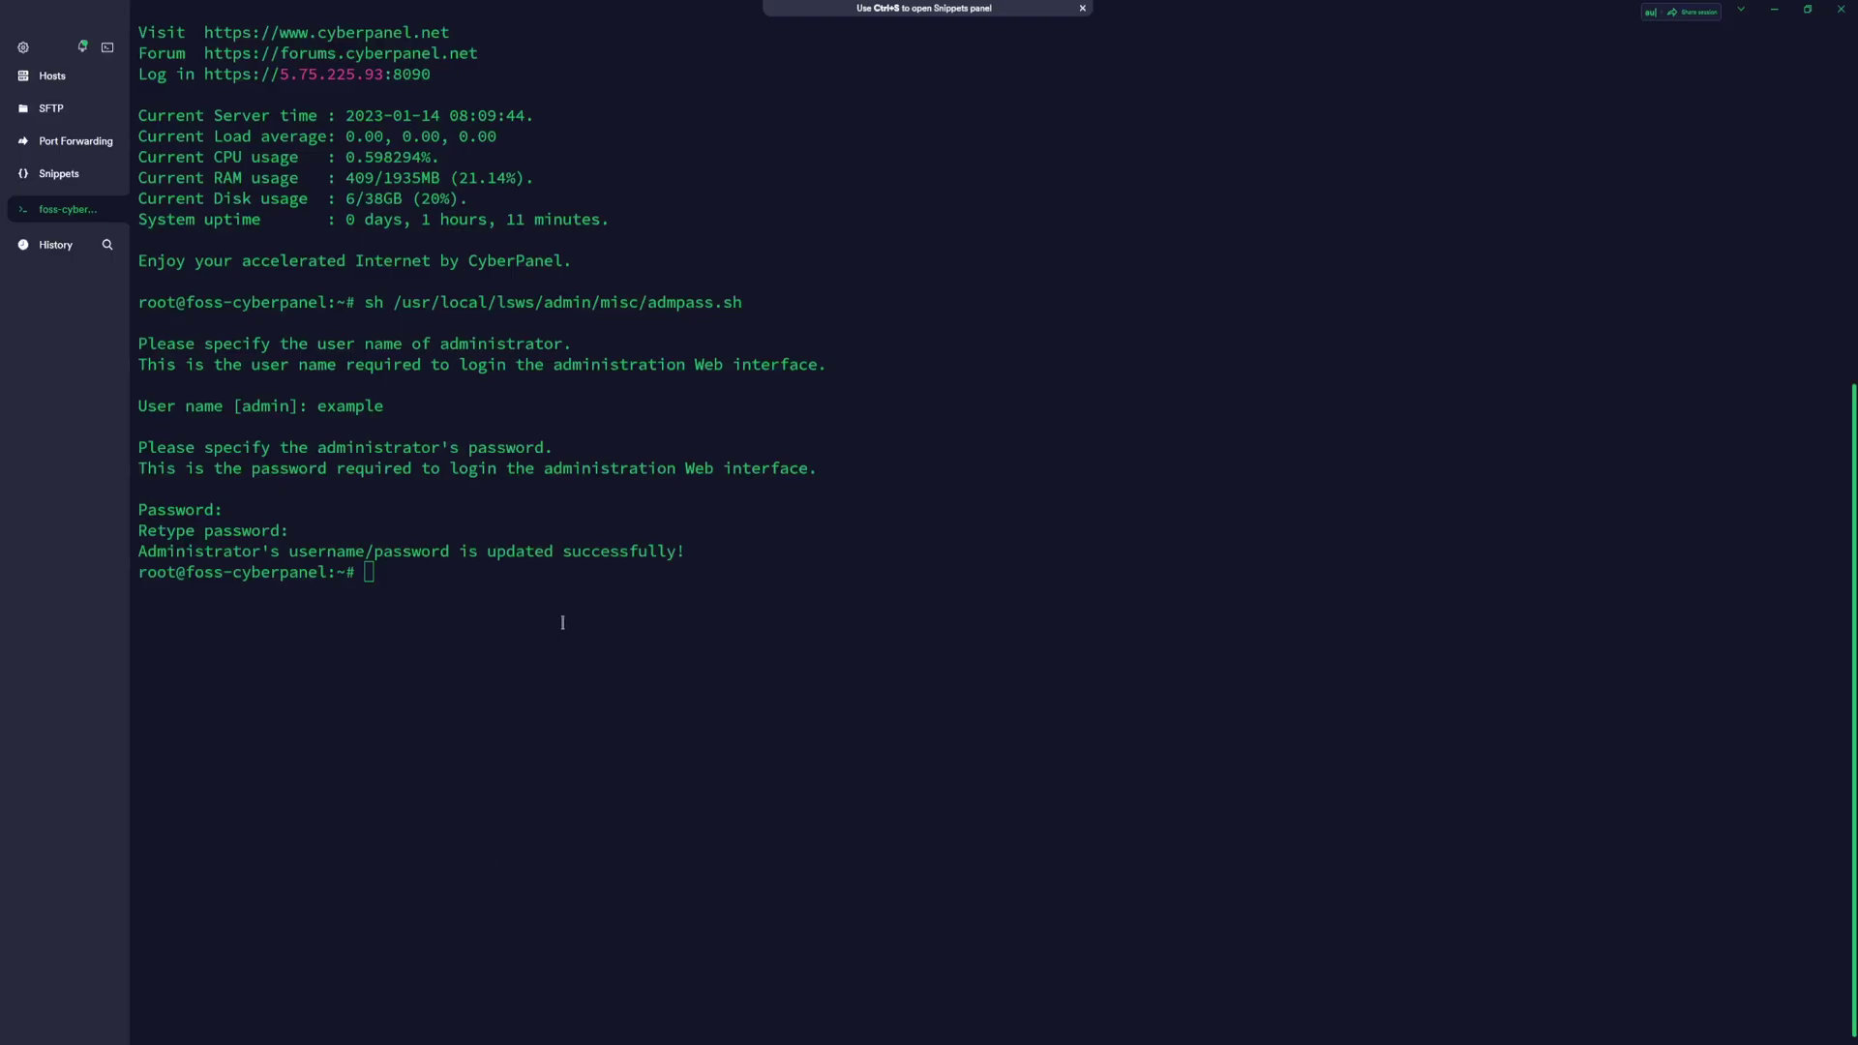
# Open /usr/local/lsws/conf/httpd.conf in nano and locate the Litespeed block
pyautogui.hotkey('ctrl', 'v')
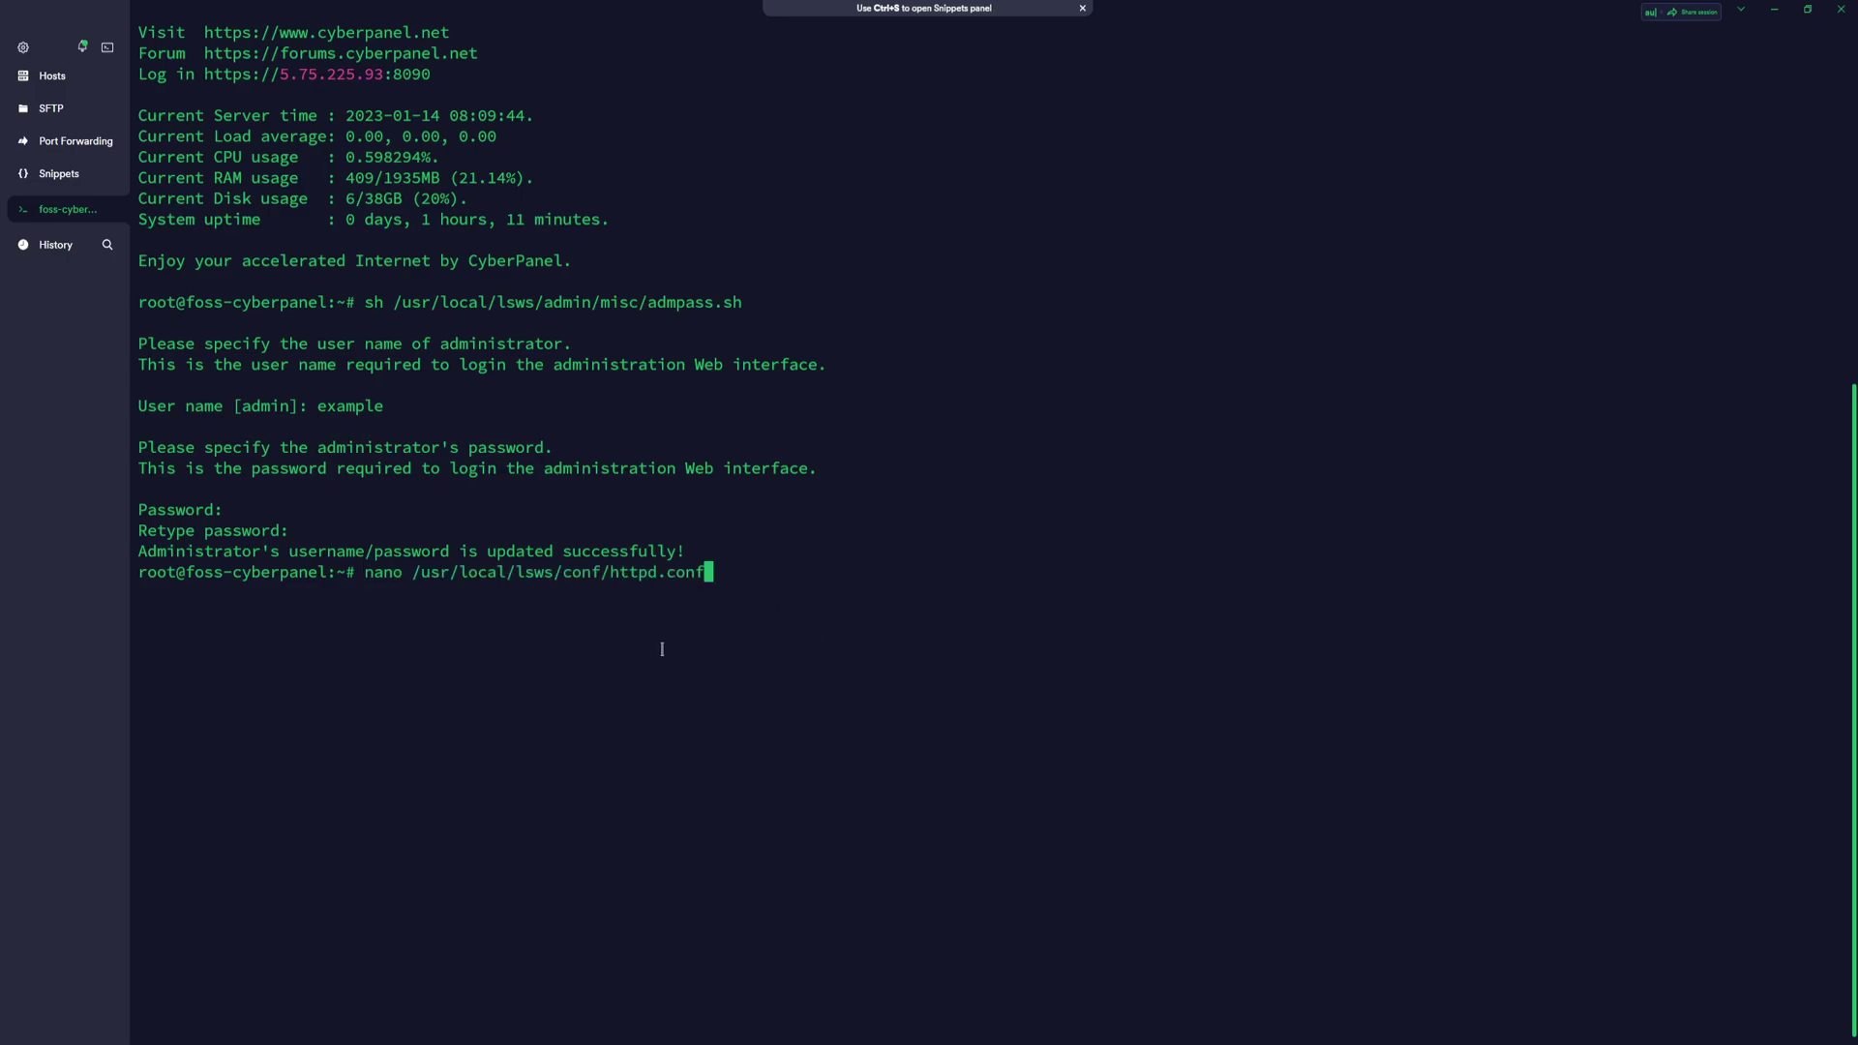
pyautogui.press('Return')
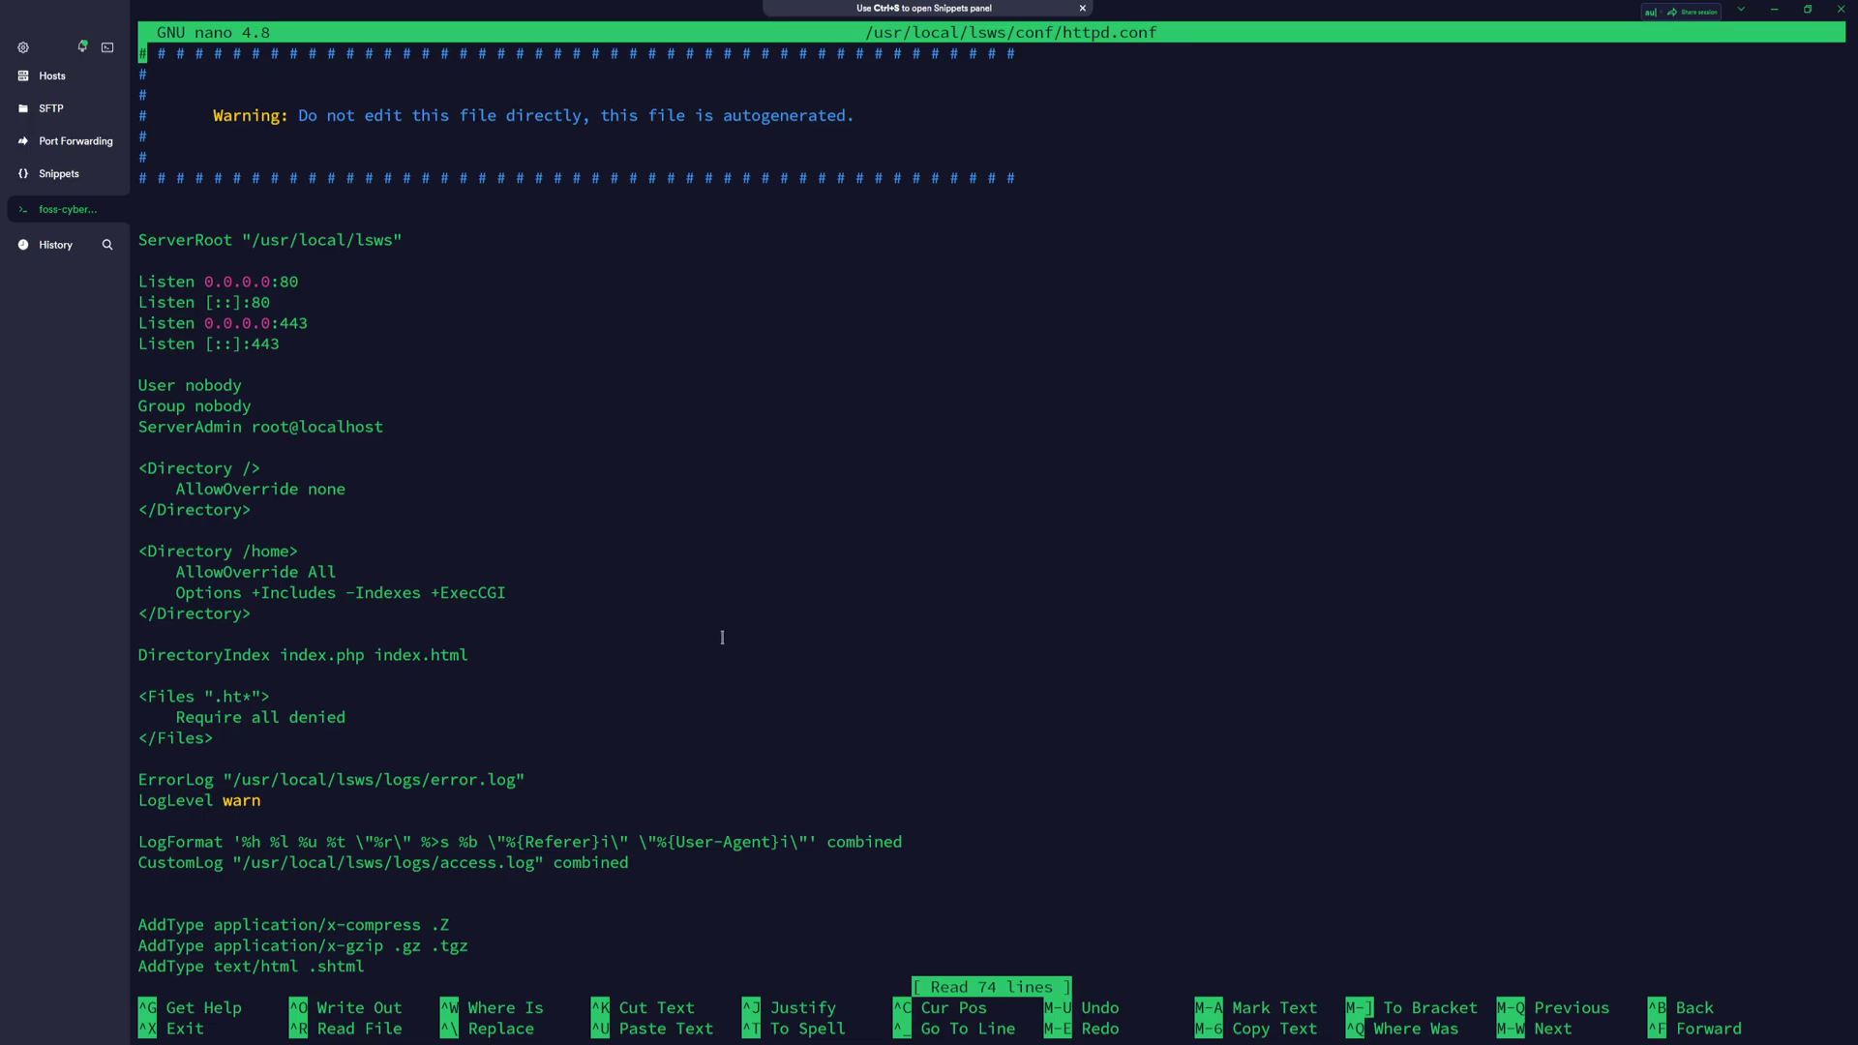
pyautogui.scroll(-20, 661, 621)
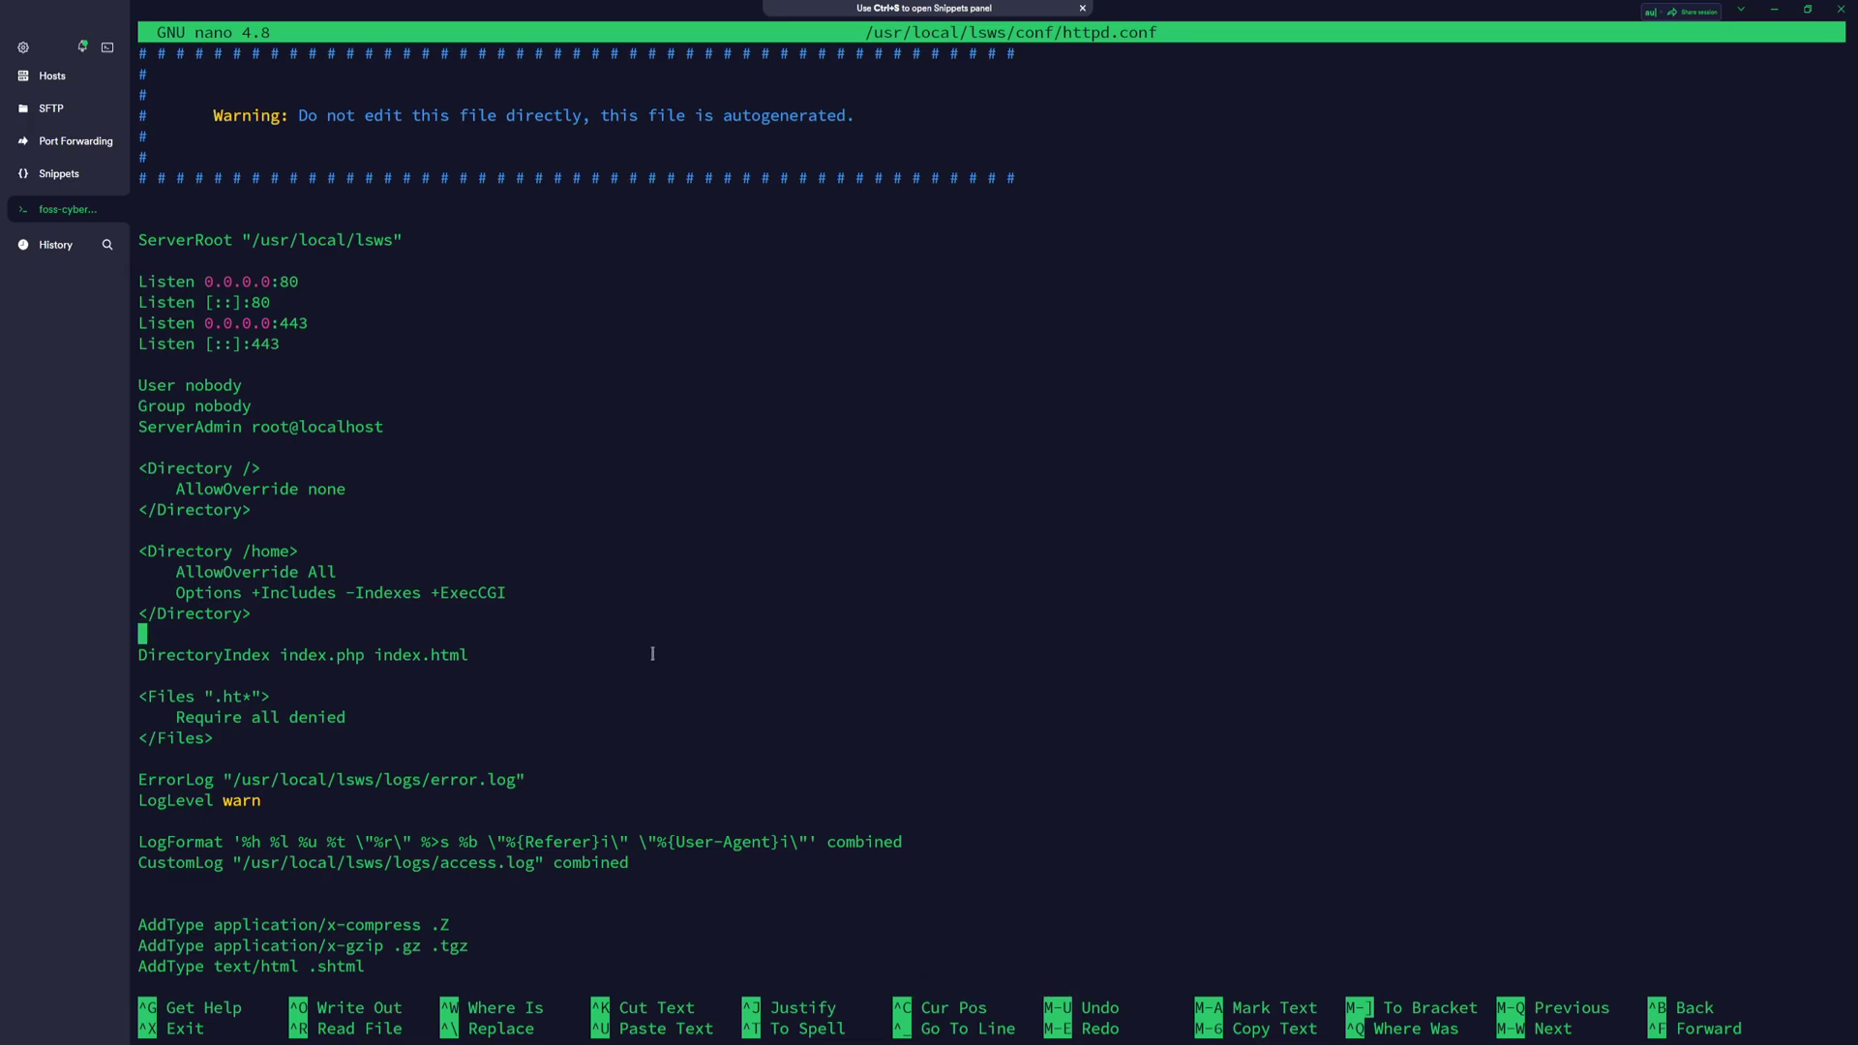
pyautogui.scroll(-10, 682, 700)
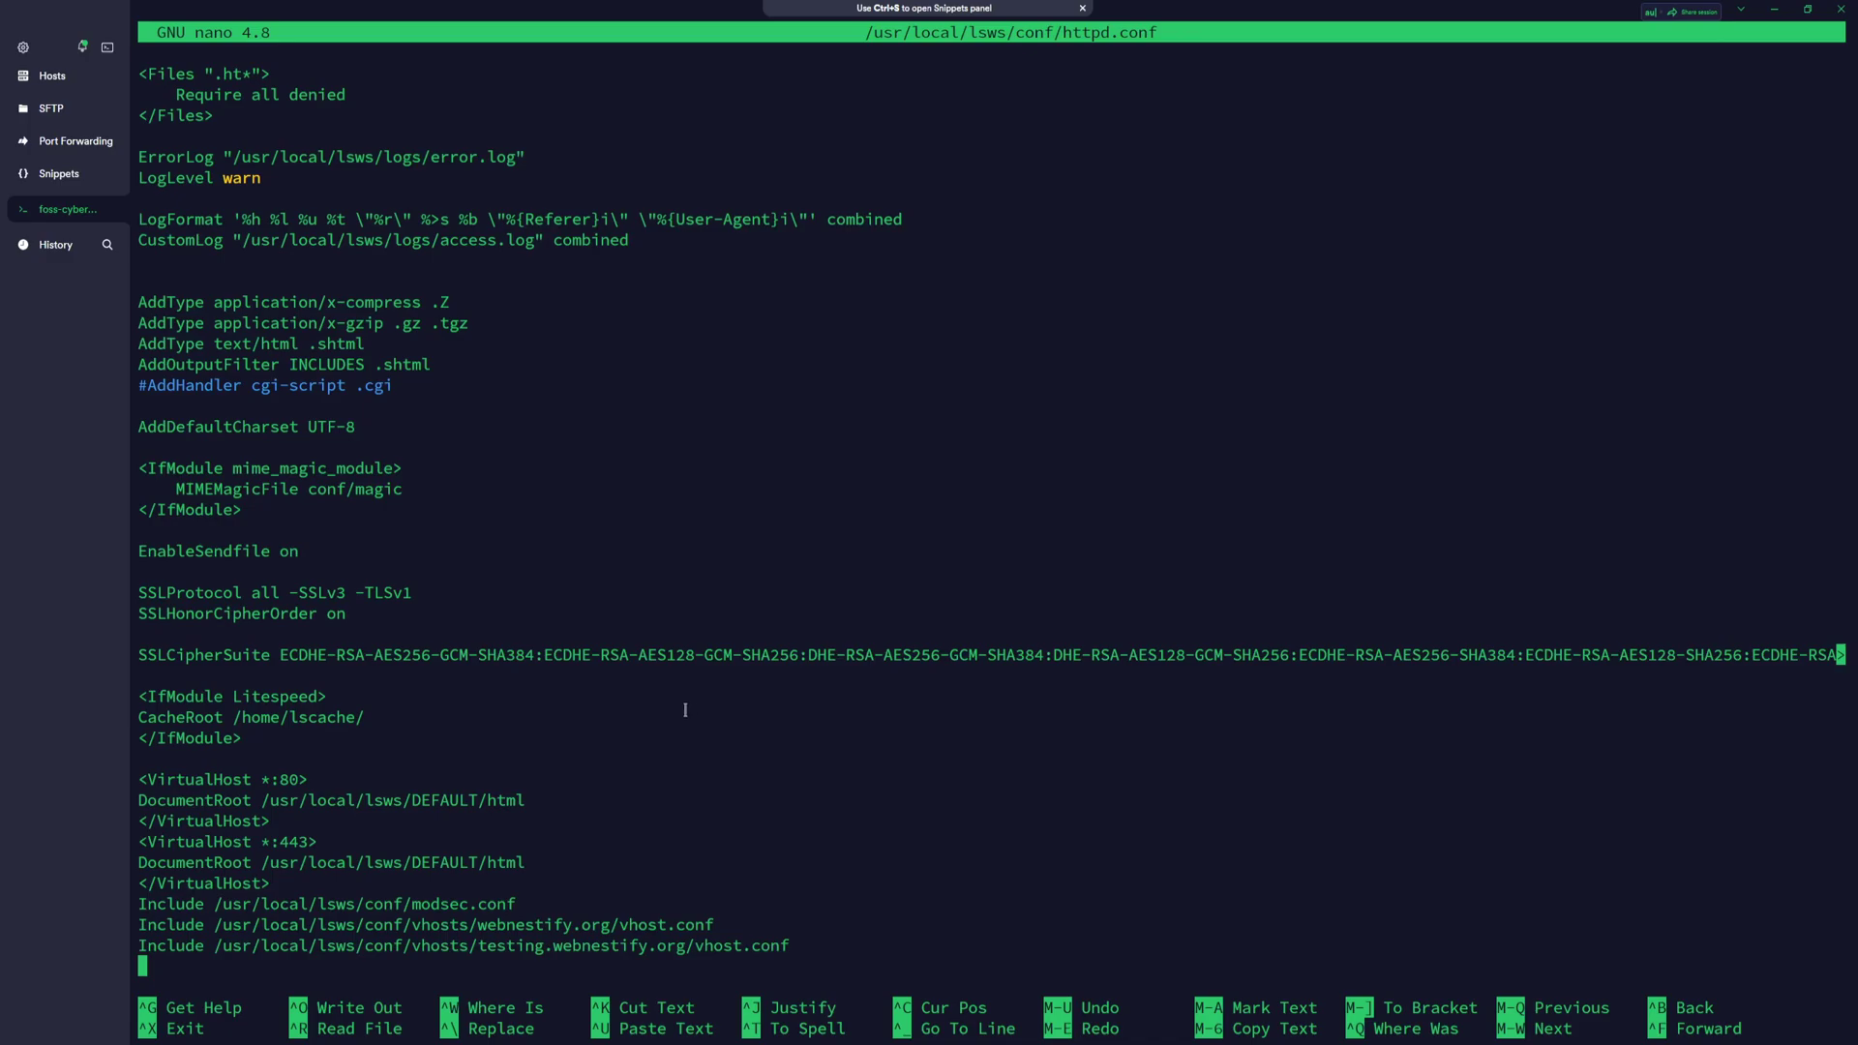
pyautogui.scroll(10, 437, 720)
pyautogui.scroll(3, 413, 729)
# Add a blank line after CacheRoot /home/lscache/
pyautogui.press('Down')
pyautogui.press('Right')
pyautogui.press('Right')
pyautogui.press('Right')
pyautogui.press('Right')
pyautogui.press('Right')
pyautogui.press('Right')
pyautogui.press('Right')
pyautogui.press('Right')
pyautogui.press('Right')
pyautogui.press('Right')
pyautogui.press('Right')
pyautogui.press('Right')
pyautogui.press('Right')
pyautogui.press('Right')
pyautogui.press('Right')
pyautogui.press('Right')
pyautogui.press('Right')
pyautogui.press('Right')
pyautogui.press('Right')
pyautogui.press('Right')
pyautogui.press('Return')
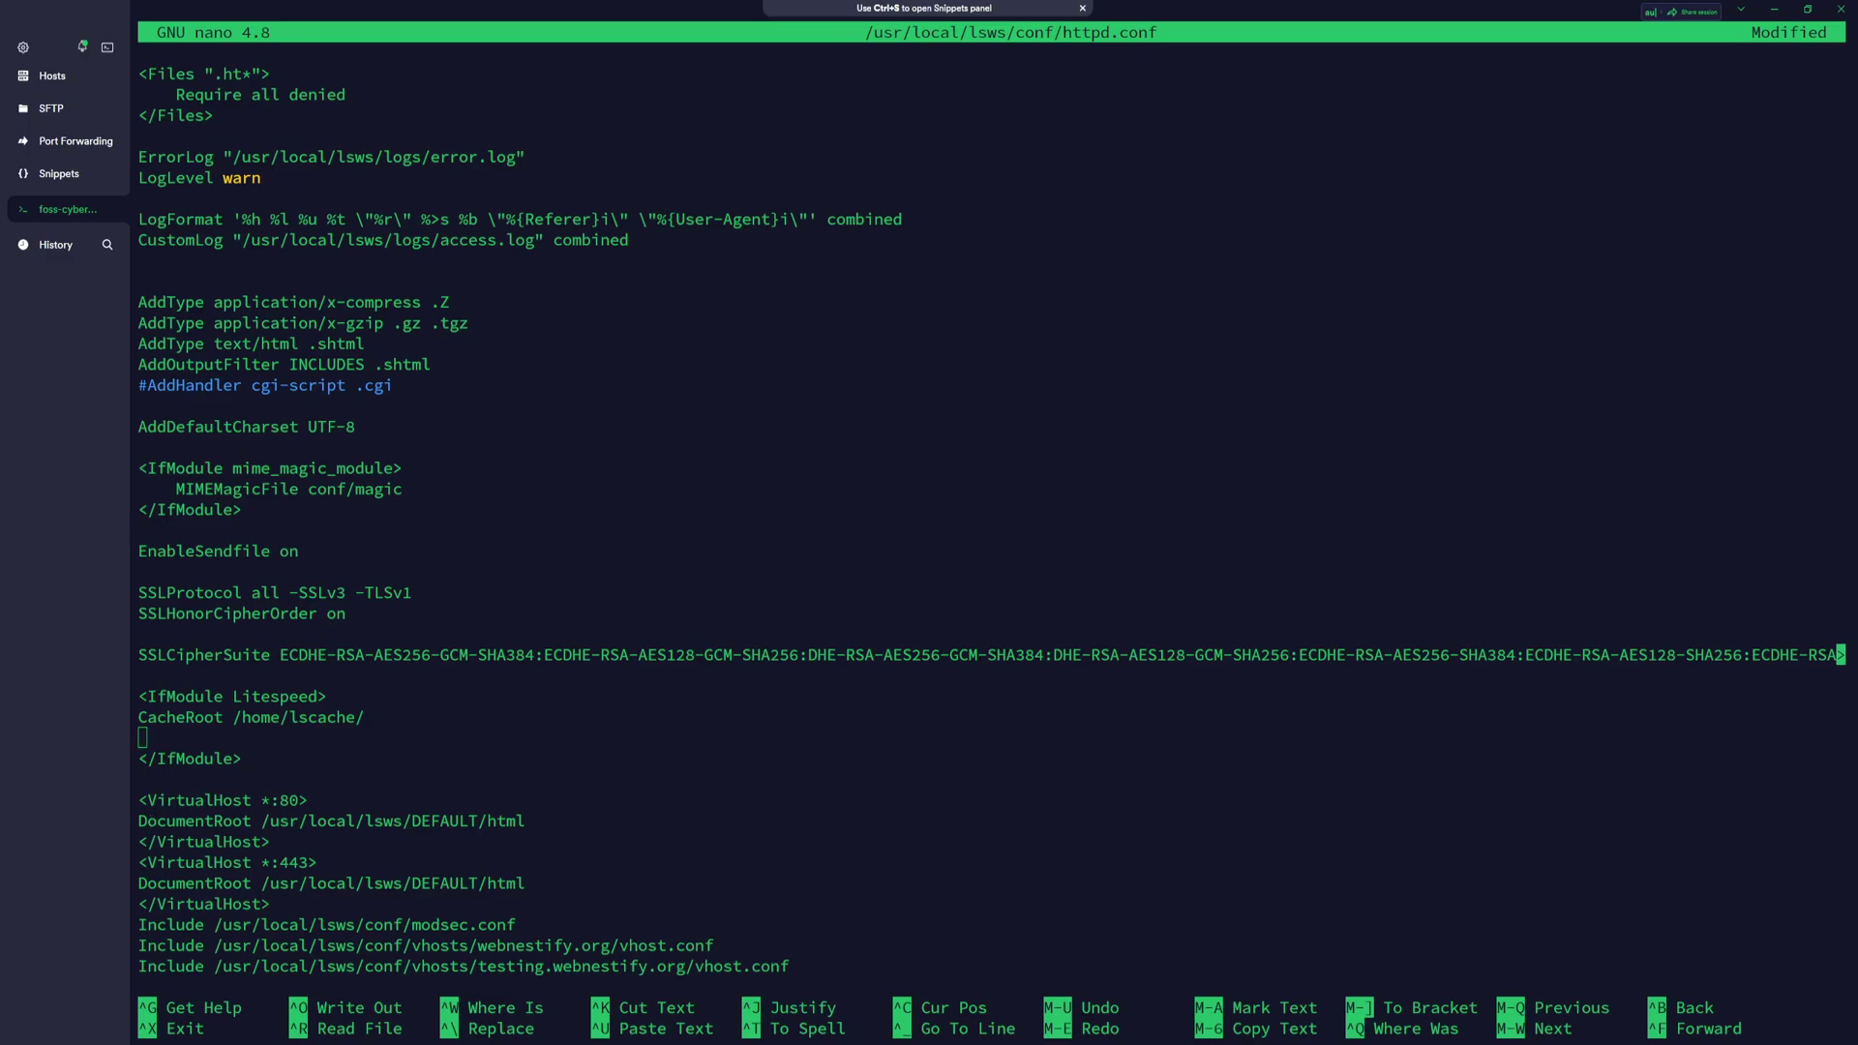
# Paste the CacheEngine and crawler SetEnv lines below CacheRoot in the Litespeed block
pyautogui.click(303, 668)
pyautogui.write('CacheEngine on crawler SetEnv CRAWLER_USLEEP 1000 SetEnv CRAWLER_LOAD_LIMIT 5.2')
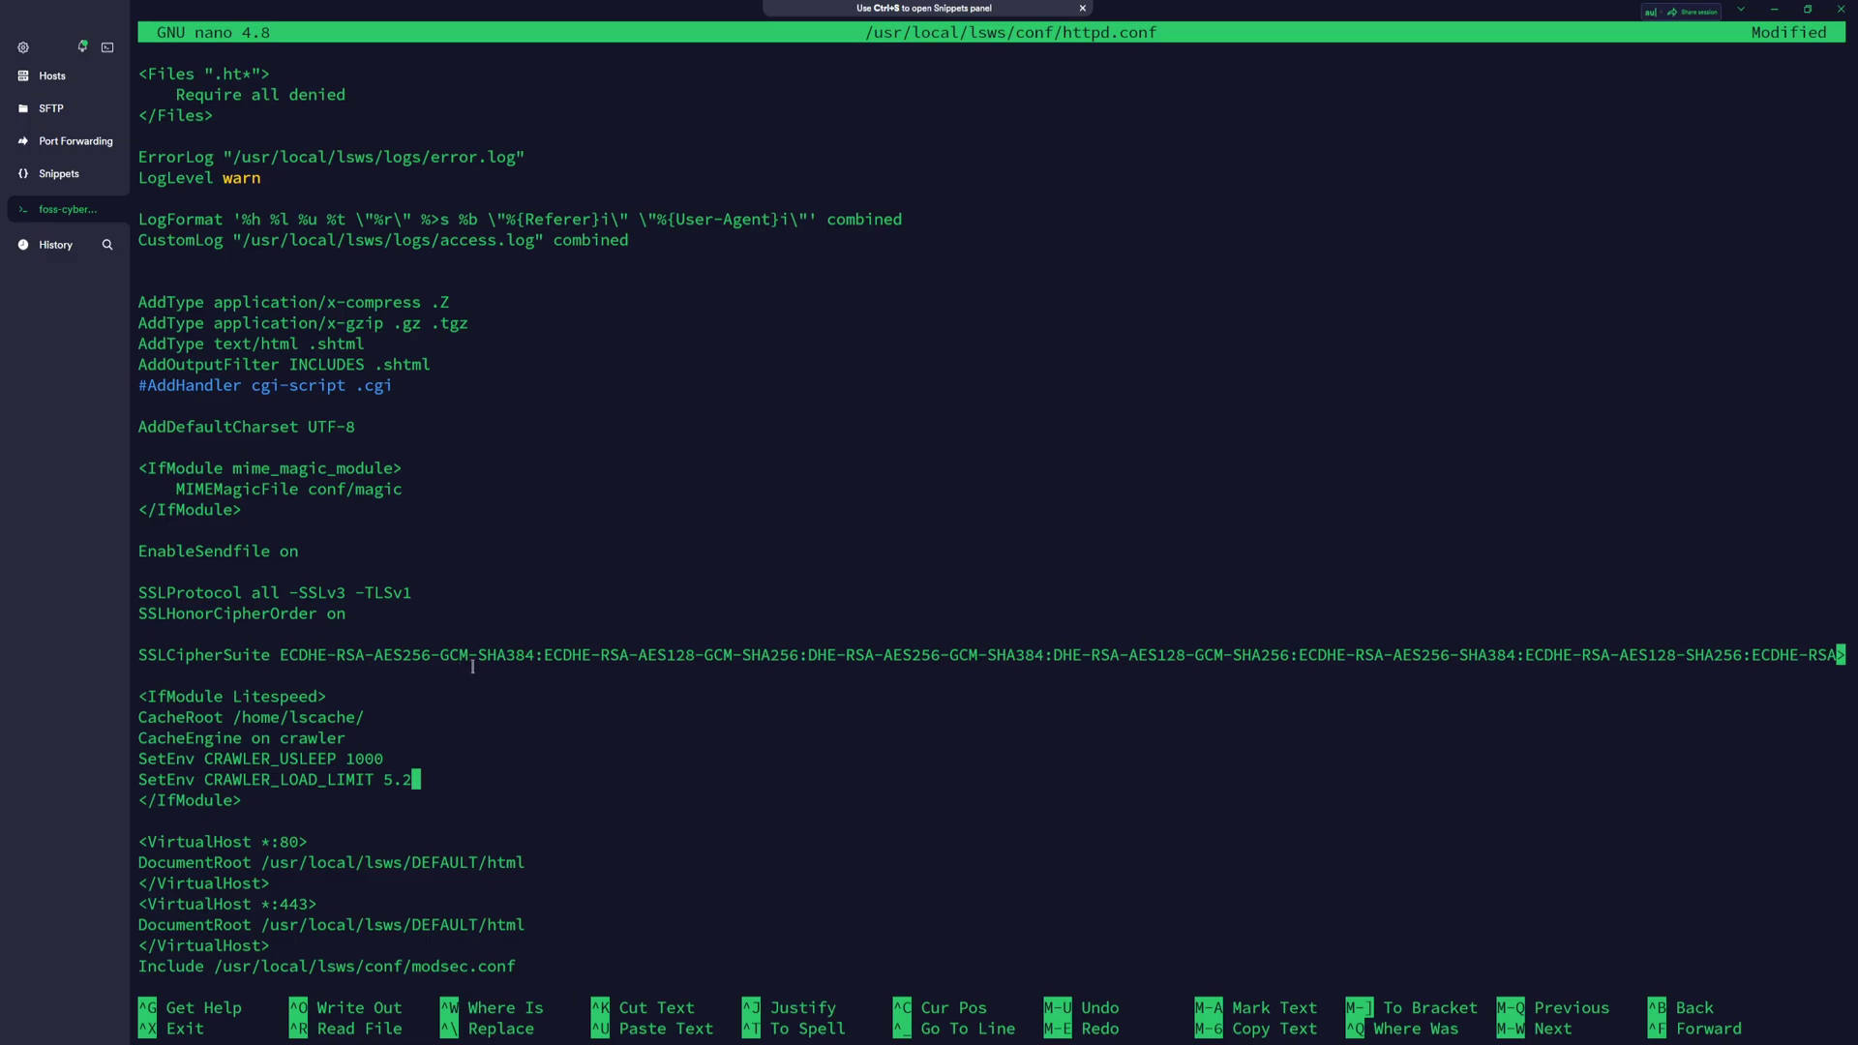
pyautogui.press('Up')
pyautogui.press('Up')
pyautogui.press('Up')
pyautogui.press('Up')
pyautogui.press('Up')
pyautogui.press('Up')
pyautogui.press('Up')
pyautogui.press('Up')
pyautogui.press('Up')
pyautogui.press('Up')
pyautogui.press('Up')
pyautogui.press('Down')
pyautogui.press('Down')
pyautogui.press('Down')
pyautogui.press('Up')
# Set SSLProtocol to all -SSLv3 -TLSv1 -TLSv1.1 -TLSv1.2 and save httpd.conf
pyautogui.press('BackSpace')
pyautogui.press('BackSpace')
pyautogui.press('BackSpace')
pyautogui.press('BackSpace')
pyautogui.press('BackSpace')
pyautogui.press('BackSpace')
pyautogui.press('BackSpace')
pyautogui.press('BackSpace')
pyautogui.press('BackSpace')
pyautogui.press('BackSpace')
pyautogui.press('BackSpace')
pyautogui.press('BackSpace')
pyautogui.press('BackSpace')
pyautogui.press('BackSpace')
pyautogui.press('BackSpace')
pyautogui.press('BackSpace')
pyautogui.press('BackSpace')
pyautogui.click(492, 655)
pyautogui.write('all -SSLv3 -TLSv1 -TLSv1.1 -TLSv1.2')
pyautogui.hotkey('ctrl', 'o')
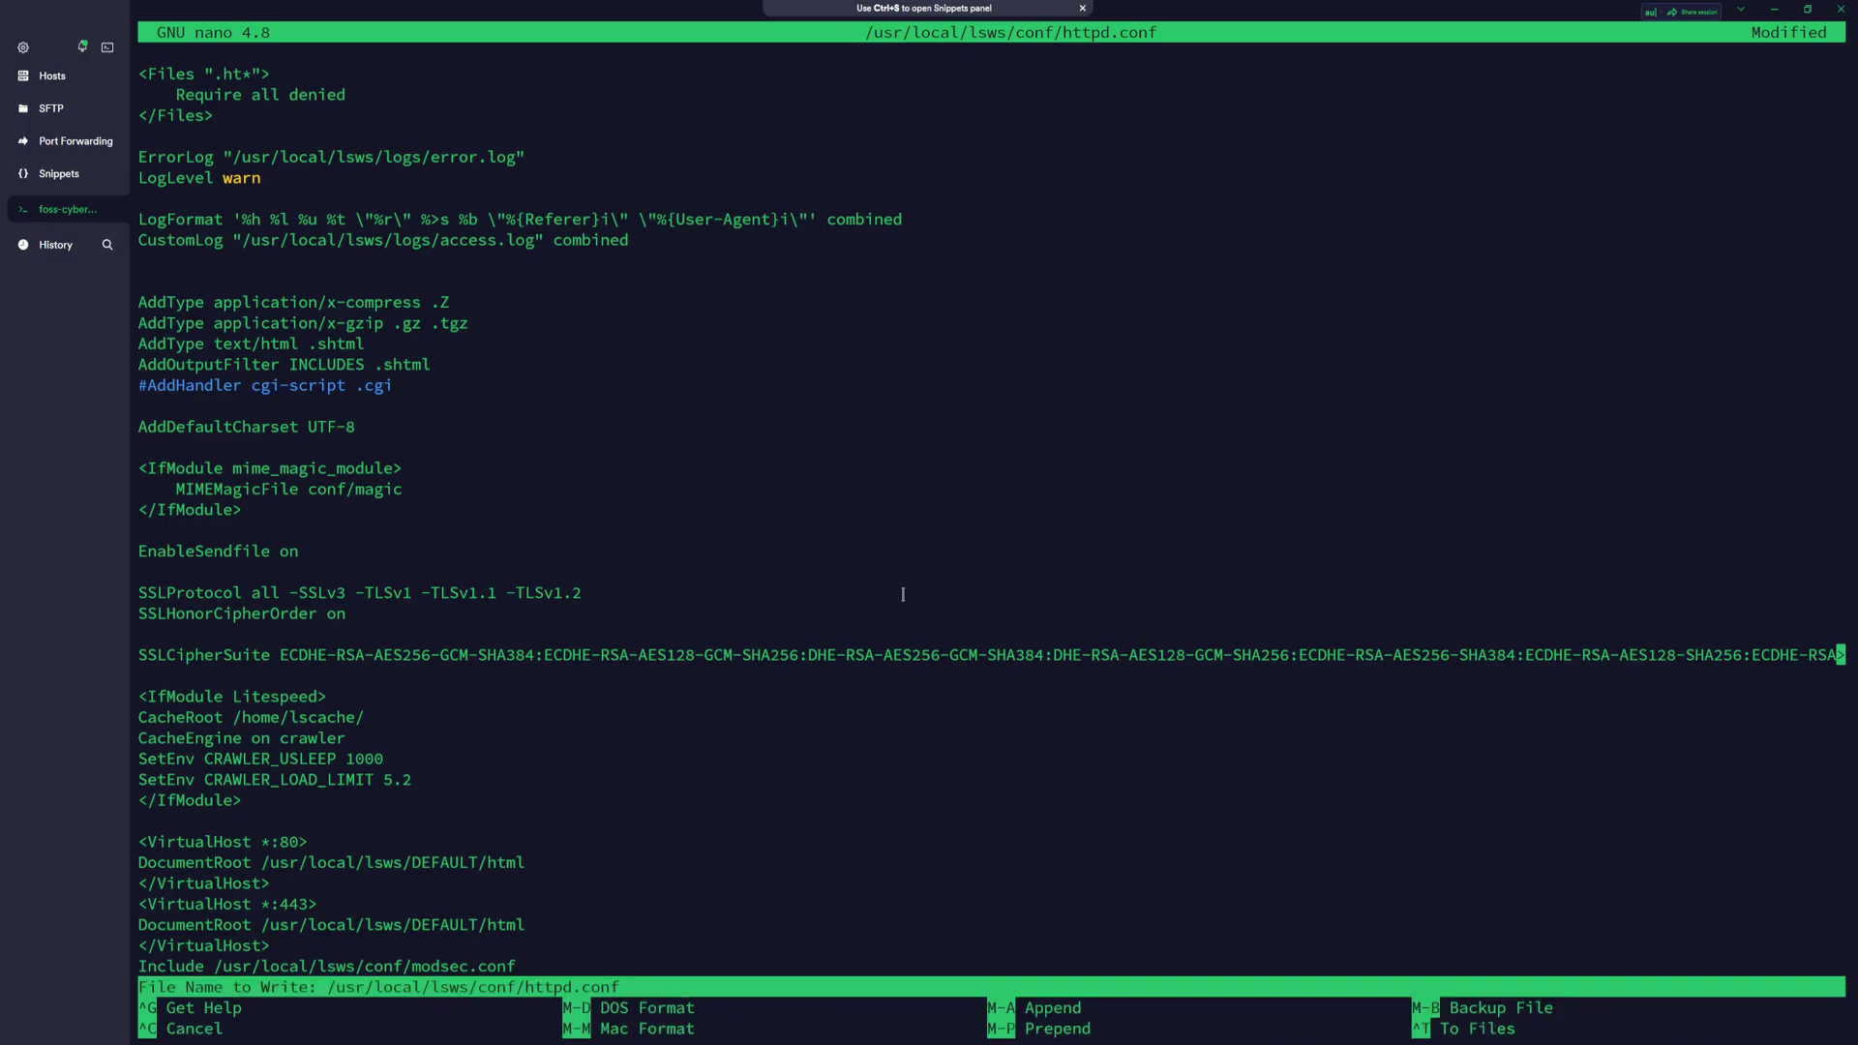
pyautogui.press('Return')
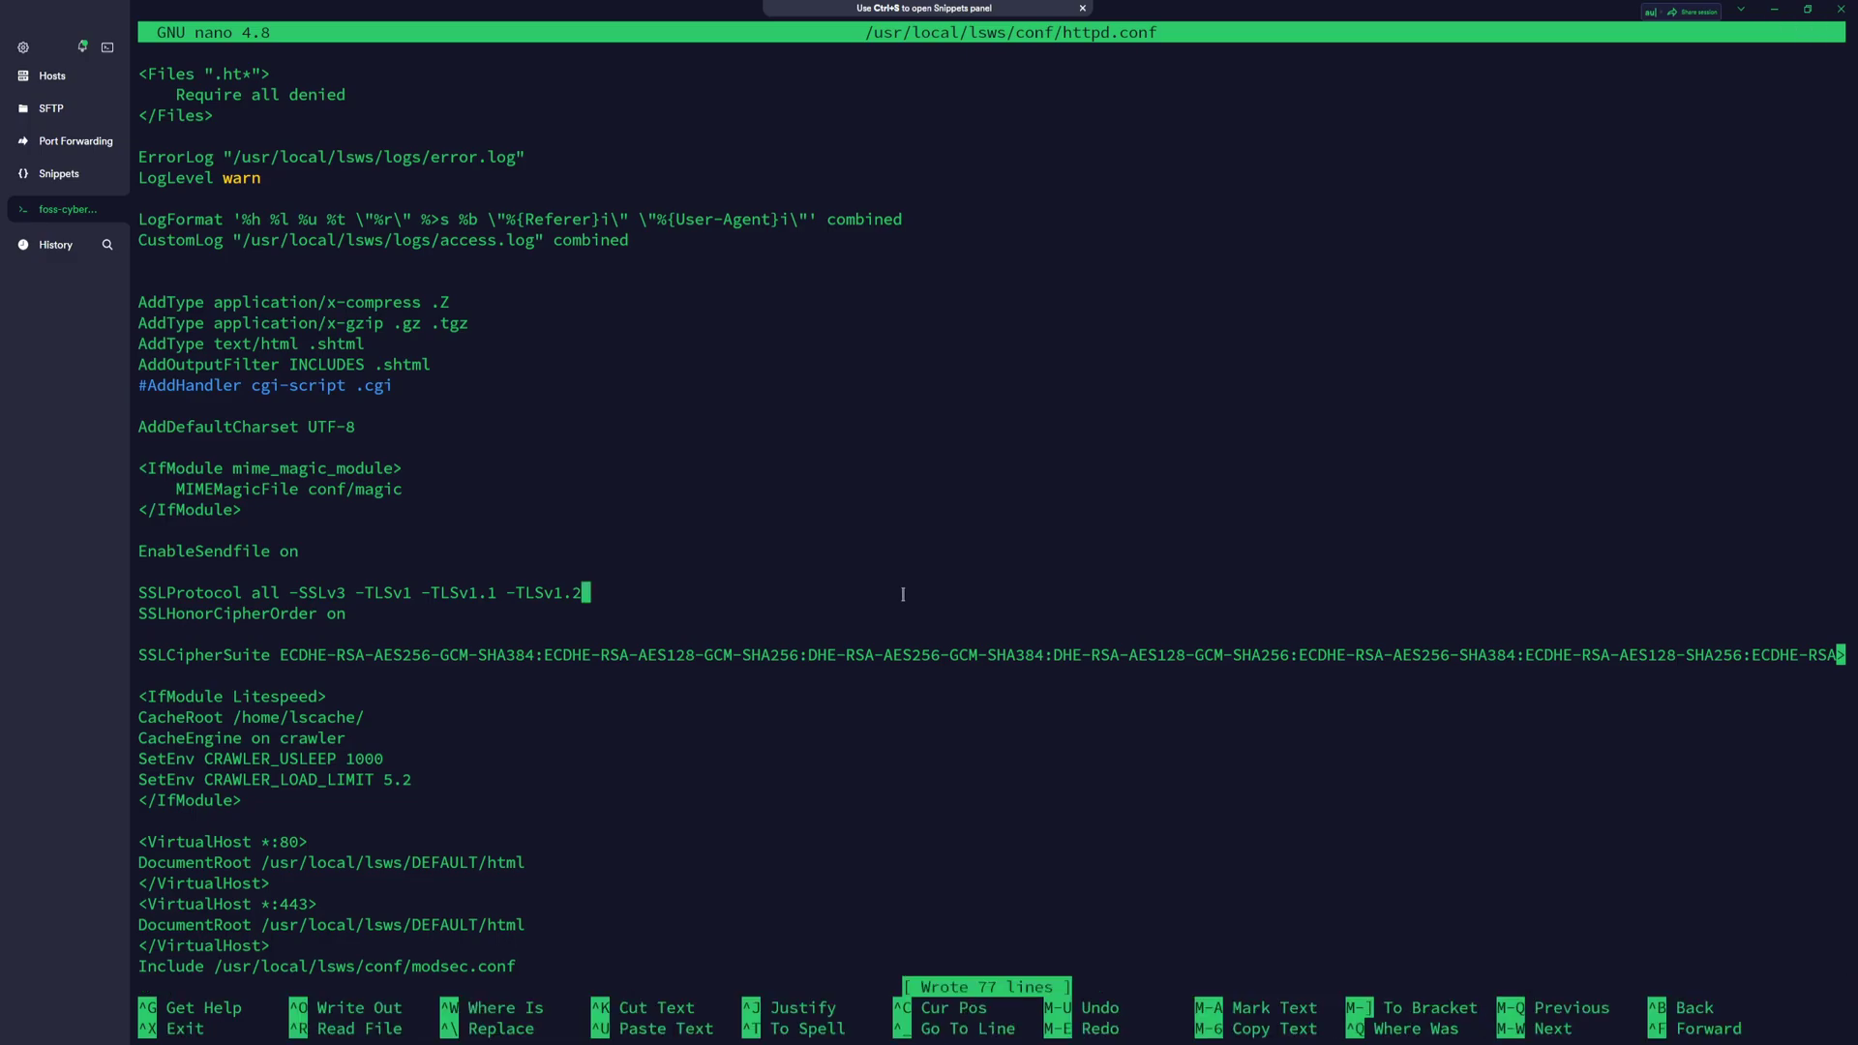
# Exit nano back to the shell prompt
pyautogui.hotkey('ctrl', 'x')
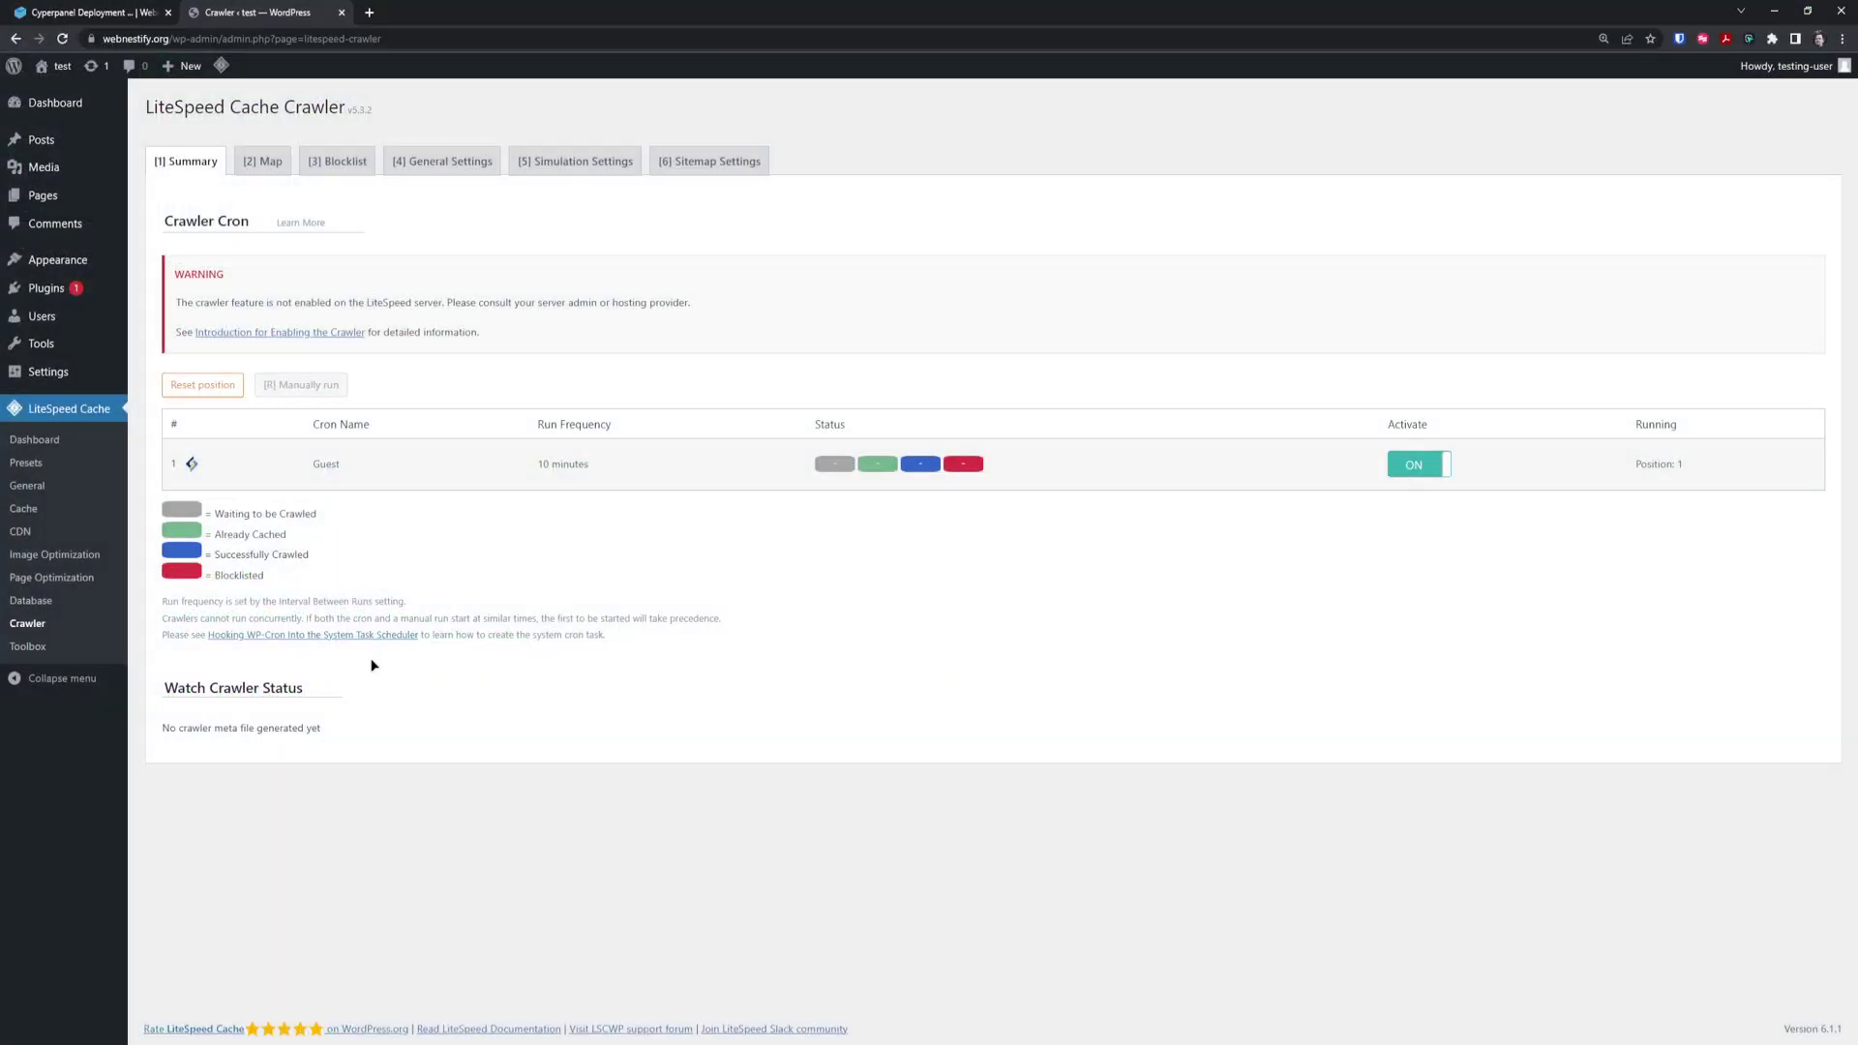
# Reload the Crawler page, check the Custom Sitemap in Sitemap Settings, and return to Summary
pyautogui.press('F5')
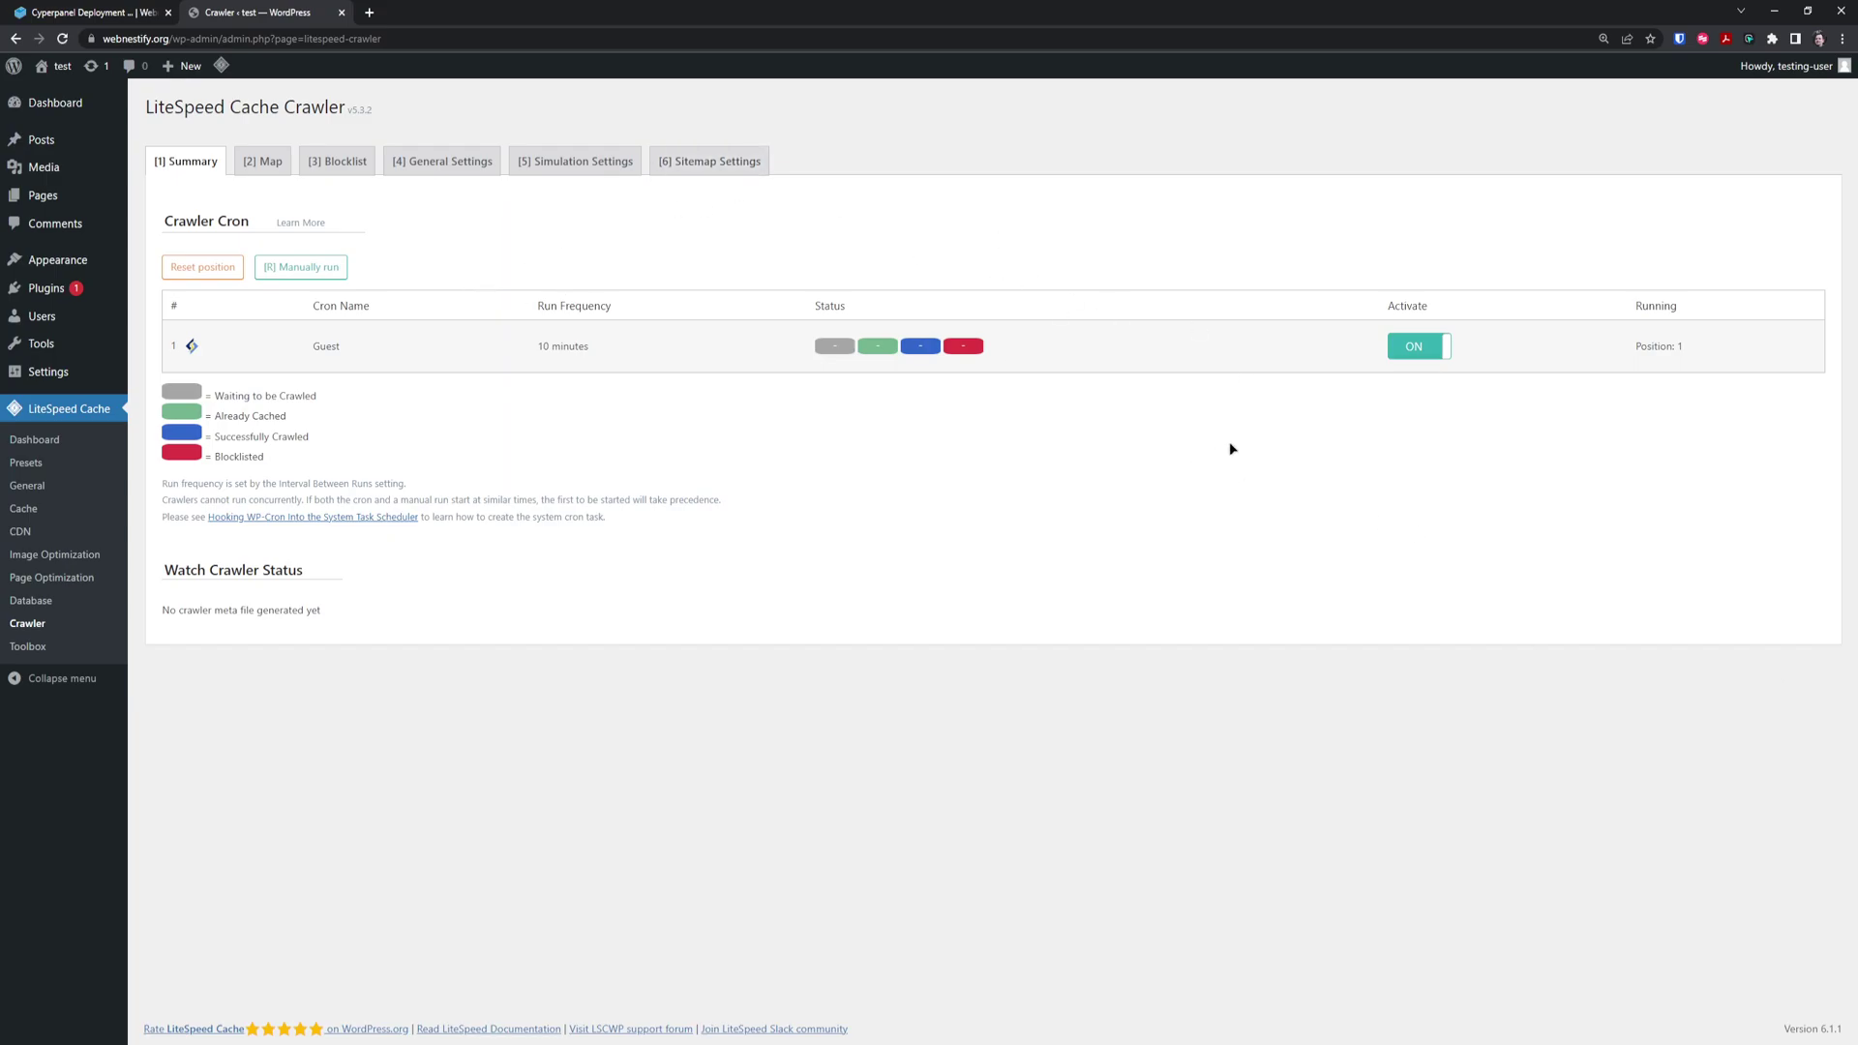
pyautogui.click(750, 167)
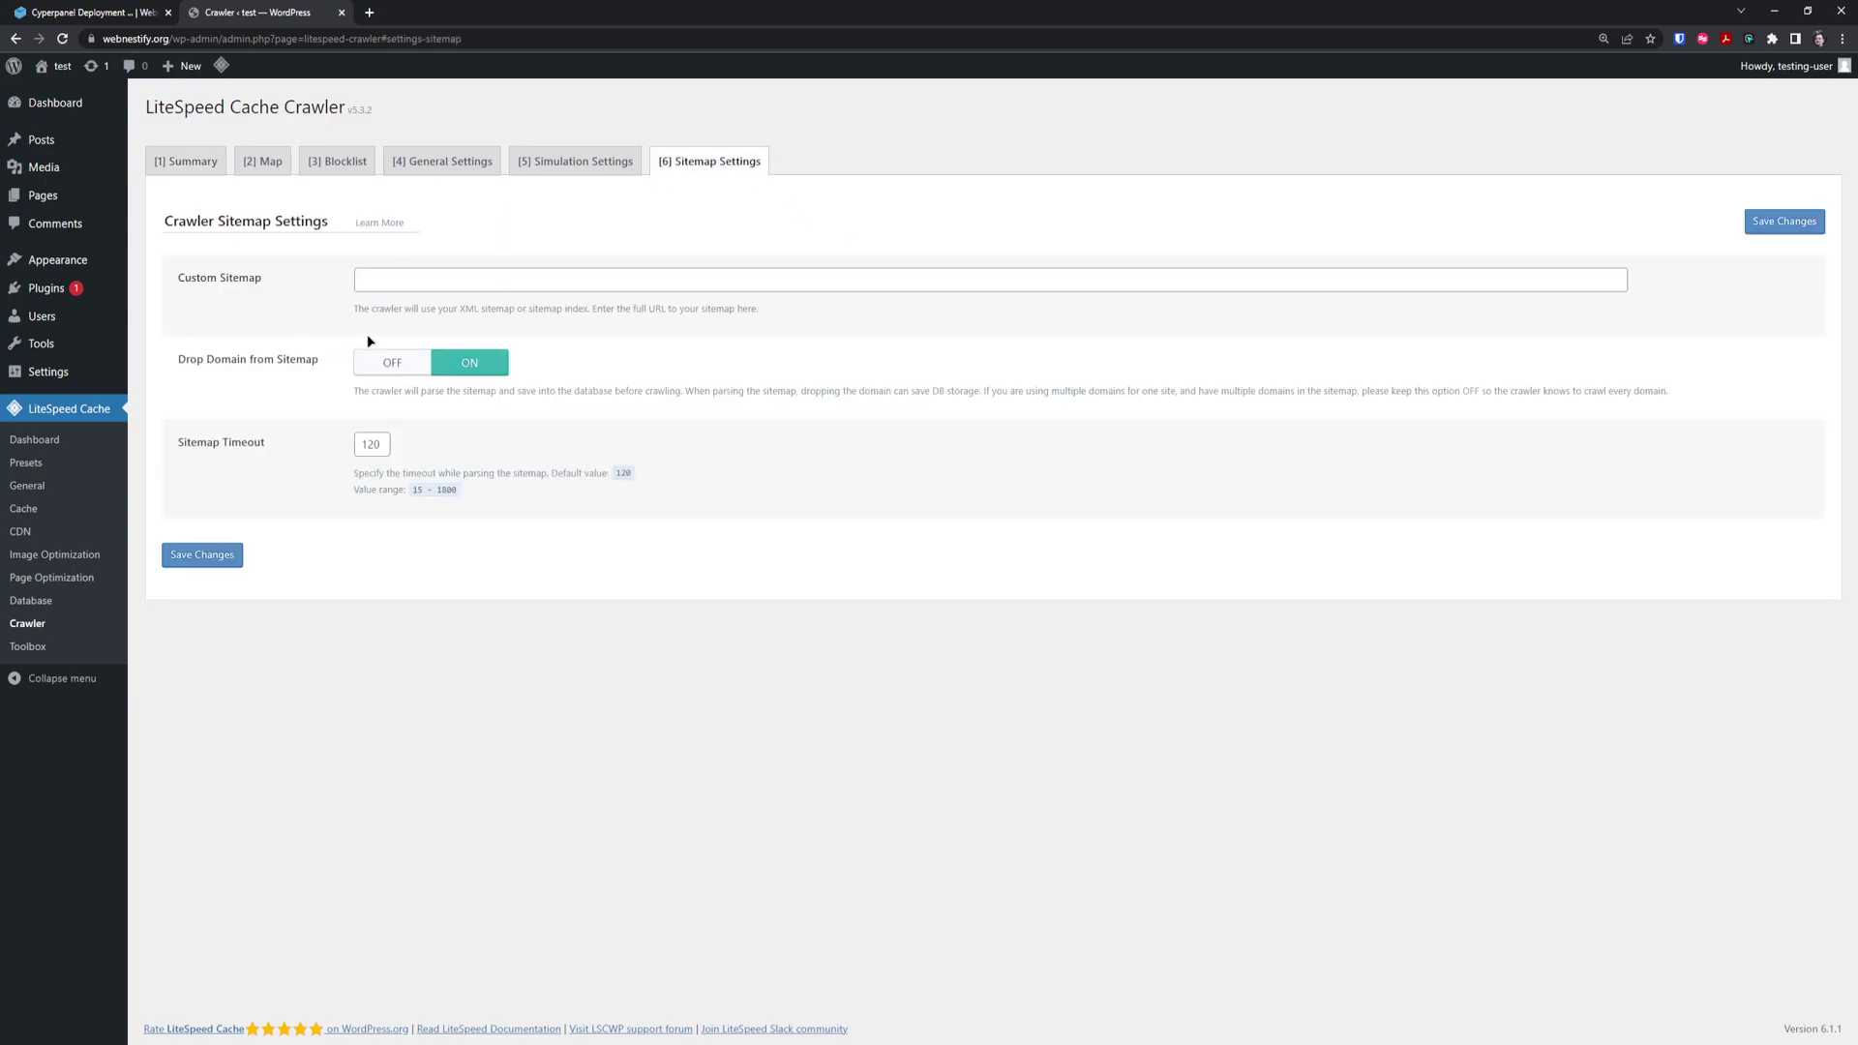
pyautogui.click(380, 280)
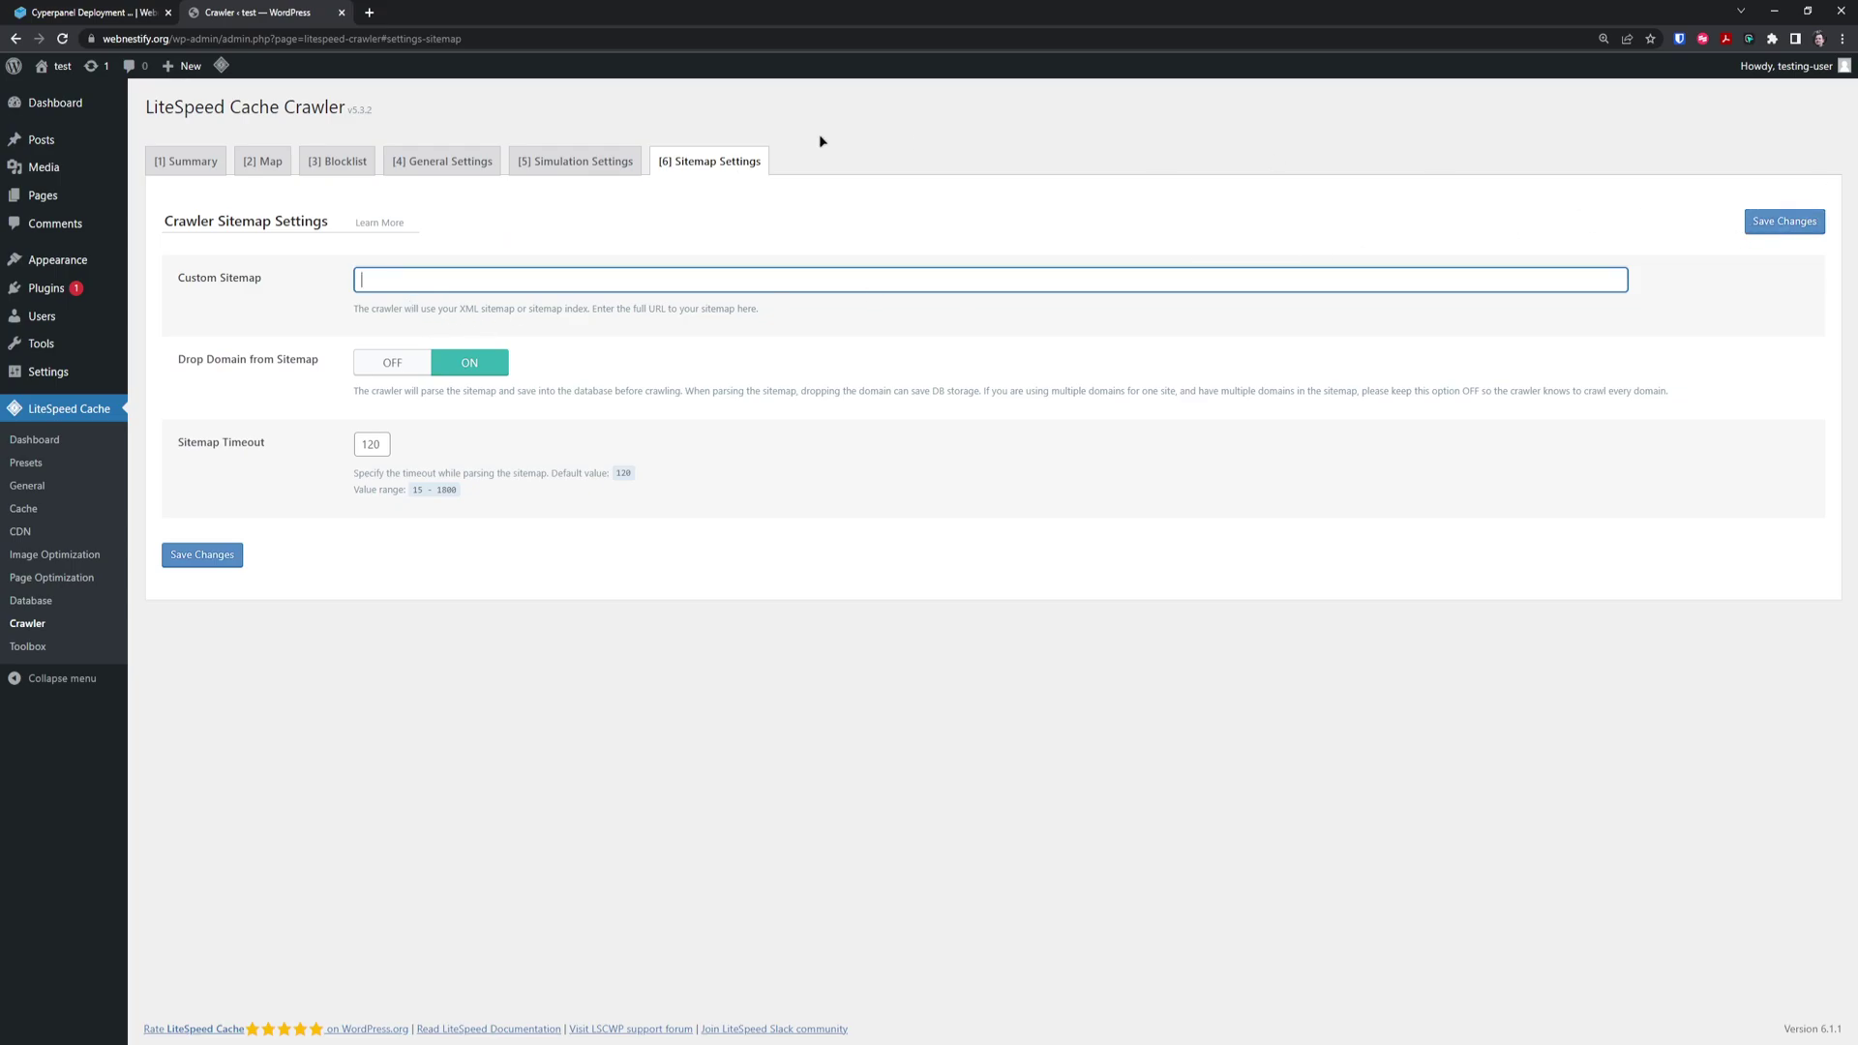
pyautogui.click(182, 166)
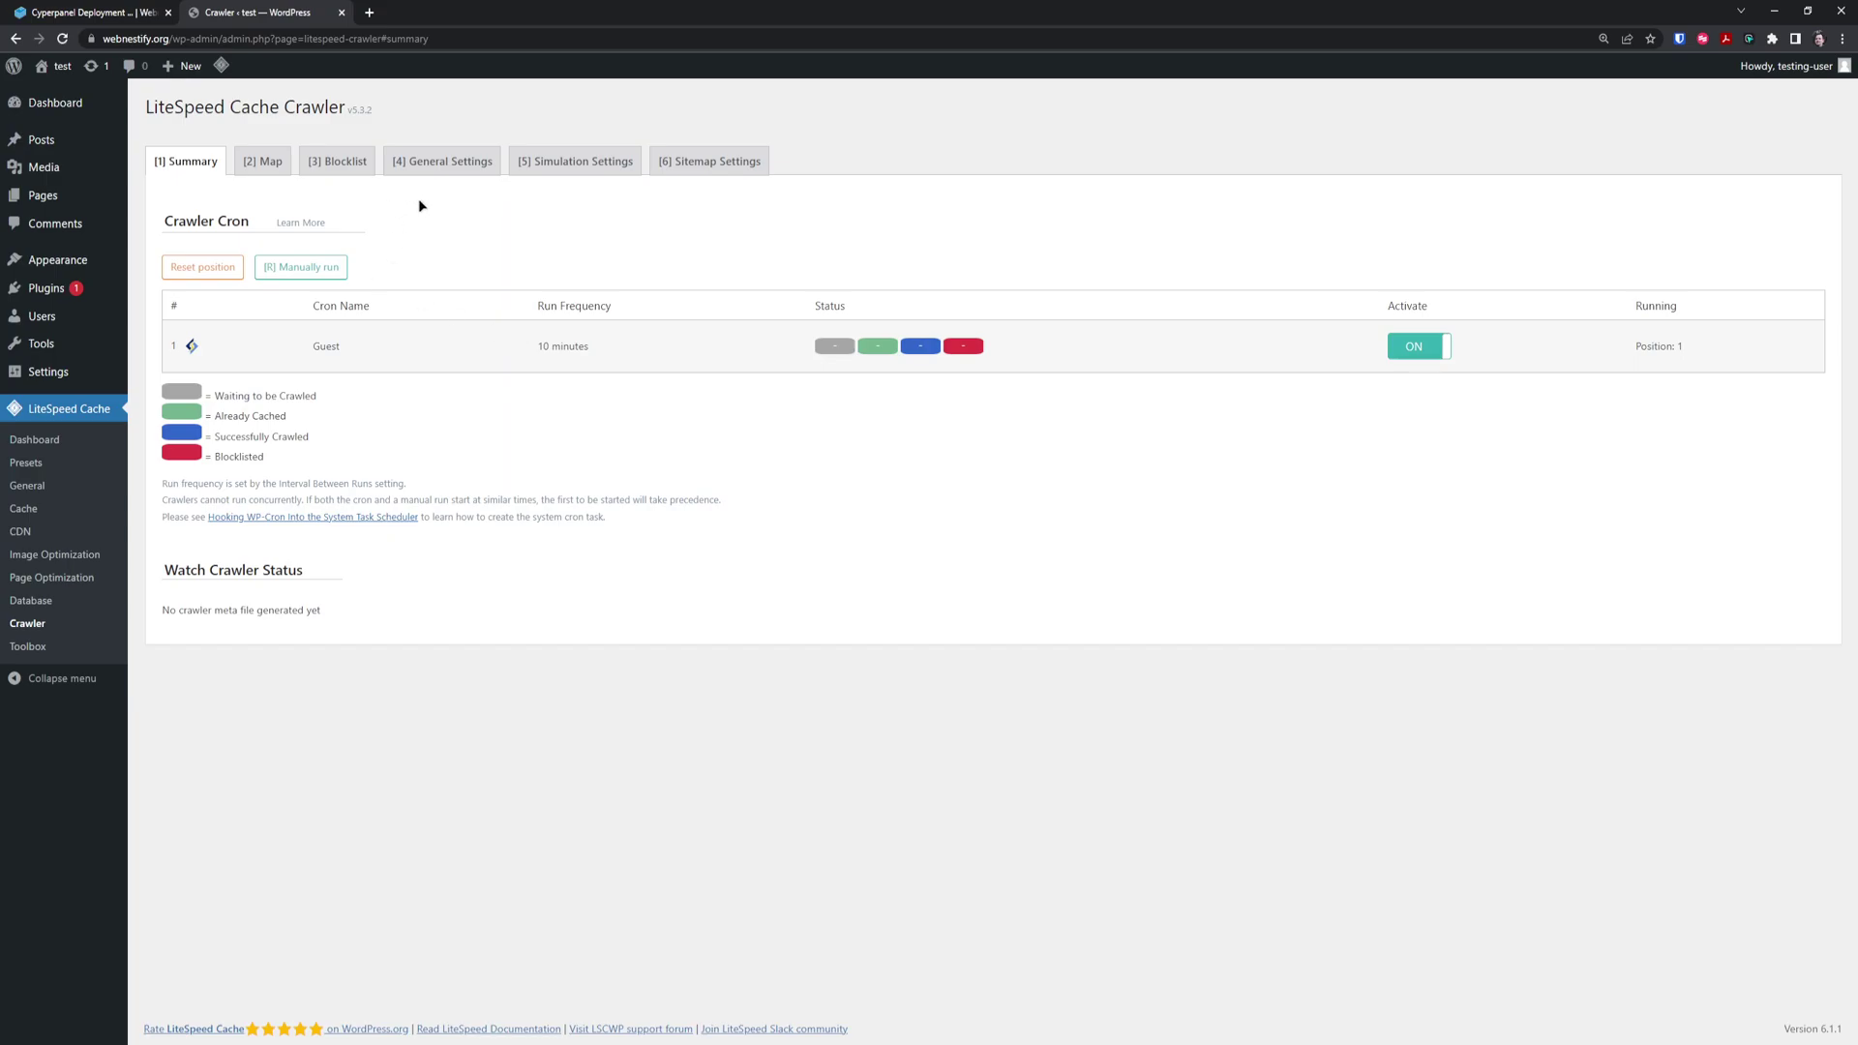
# Switch to the Cyperpanel Deployment | Part 2 guide and scroll up toward About
pyautogui.click(104, 12)
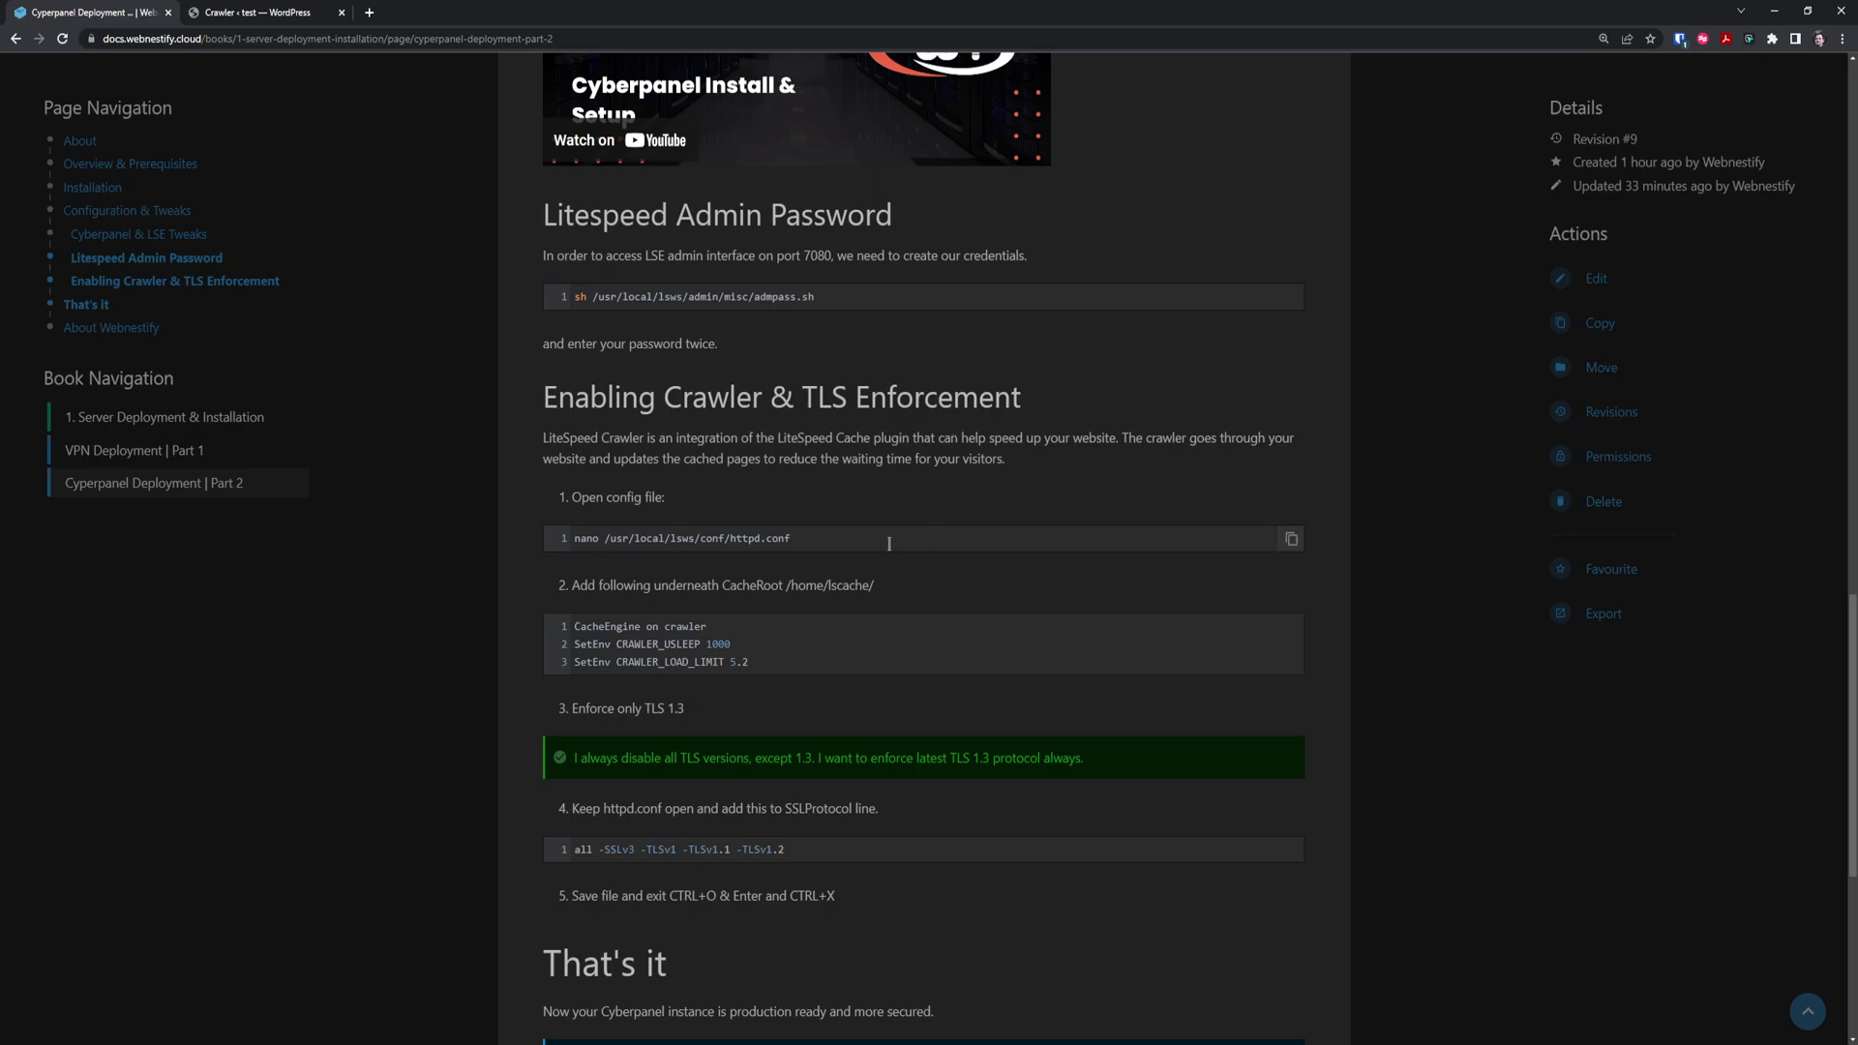
pyautogui.scroll(10, 726, 580)
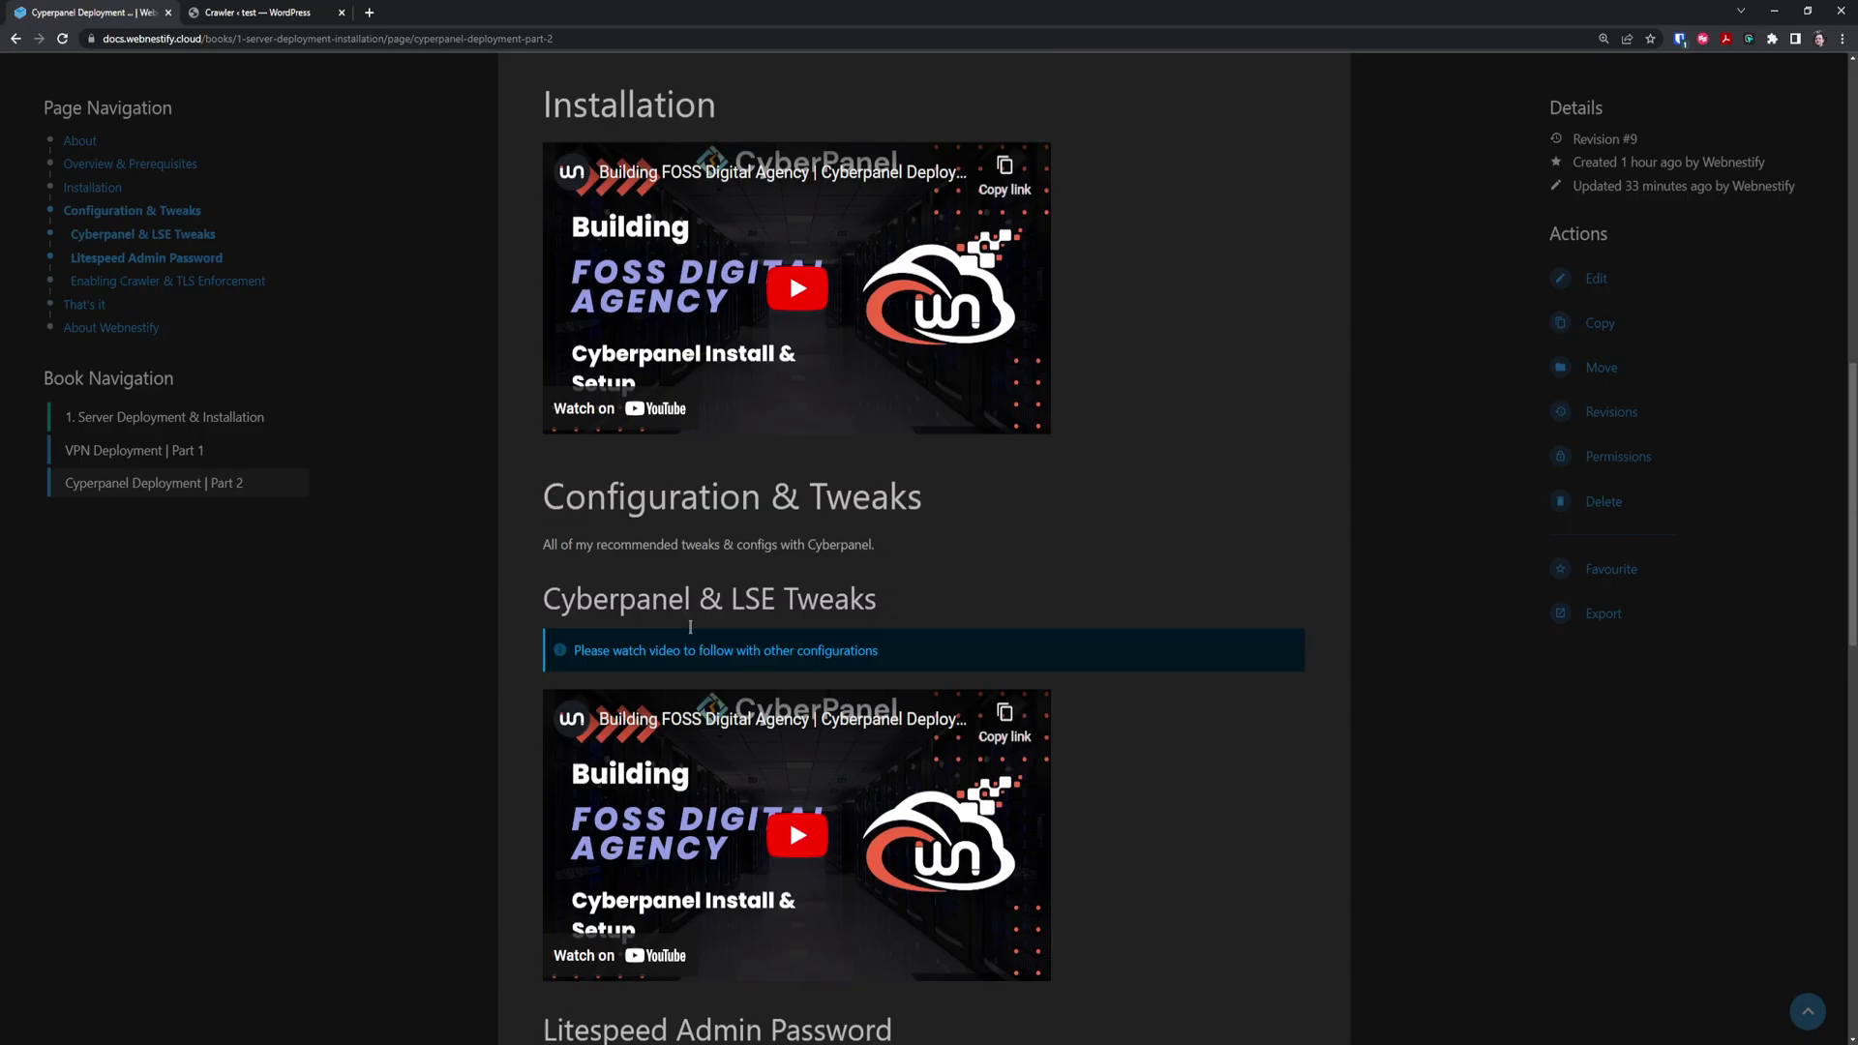